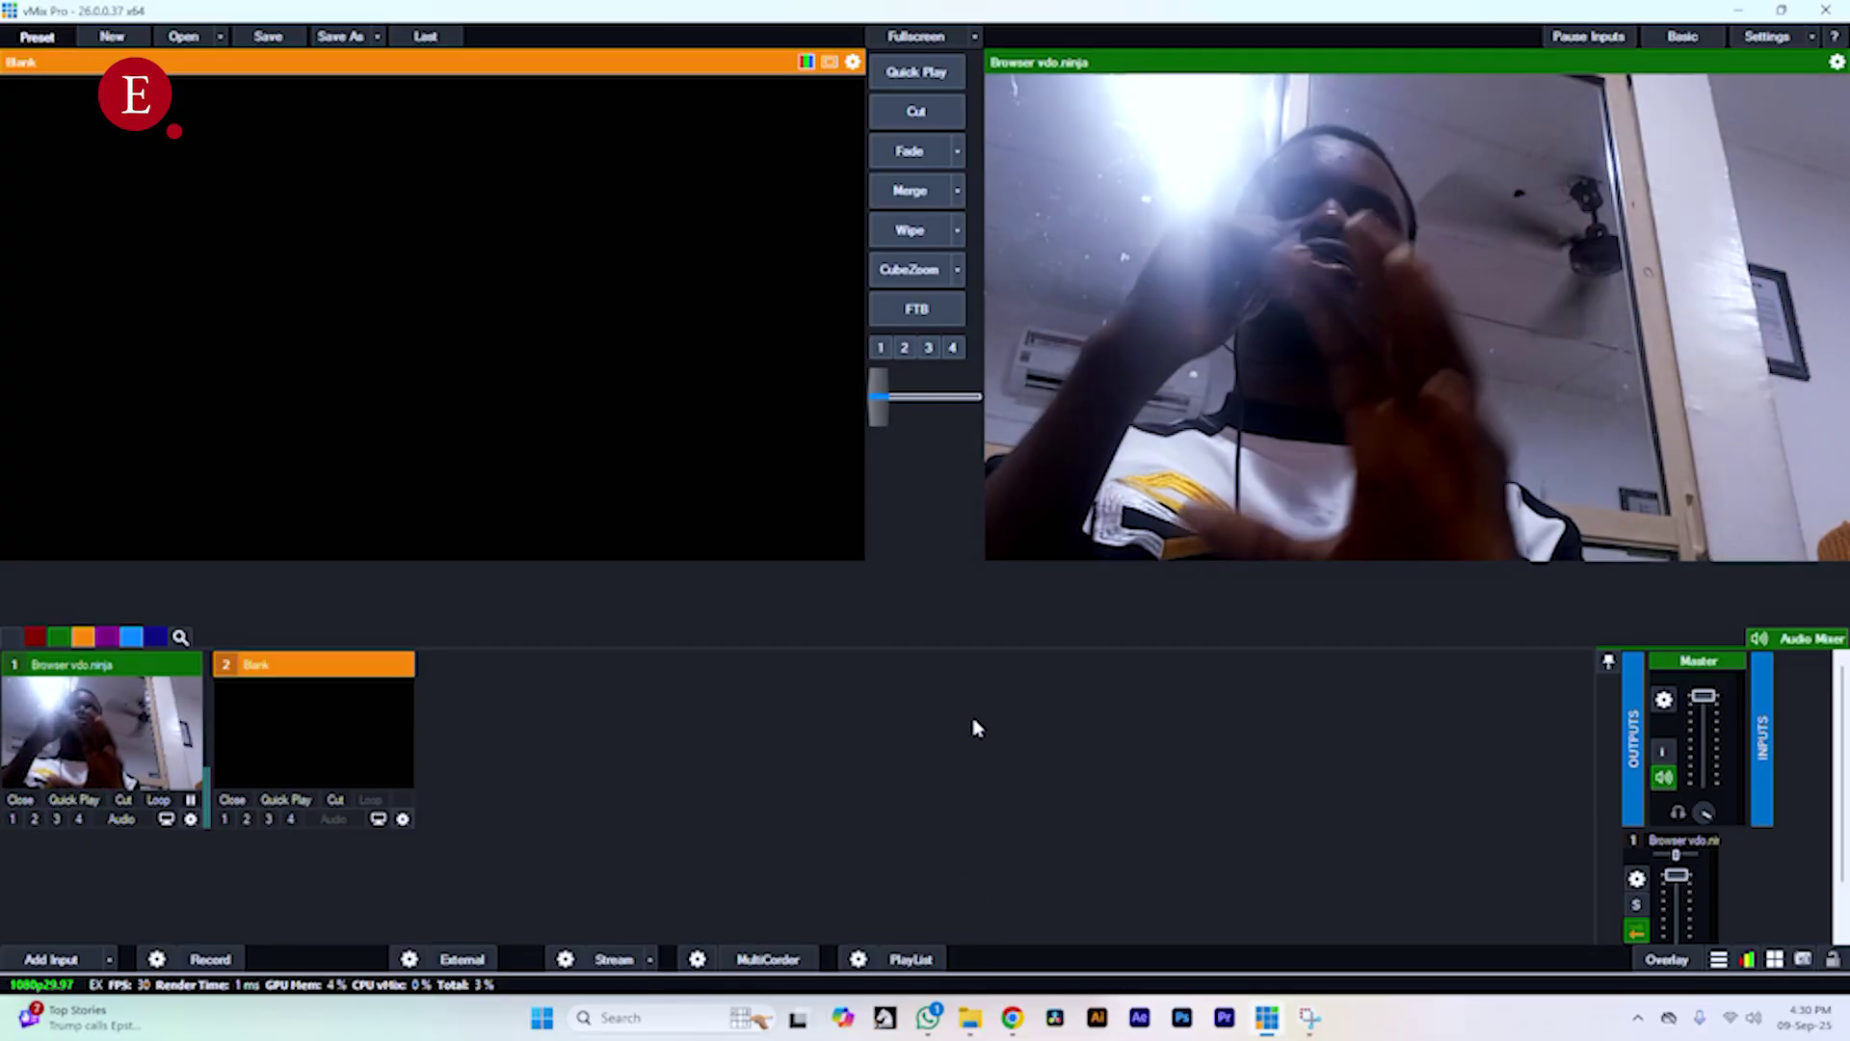
# - Load the Browser vdo.ninja camera input into Preview while it stays live on Output
pyautogui.click(75, 681)
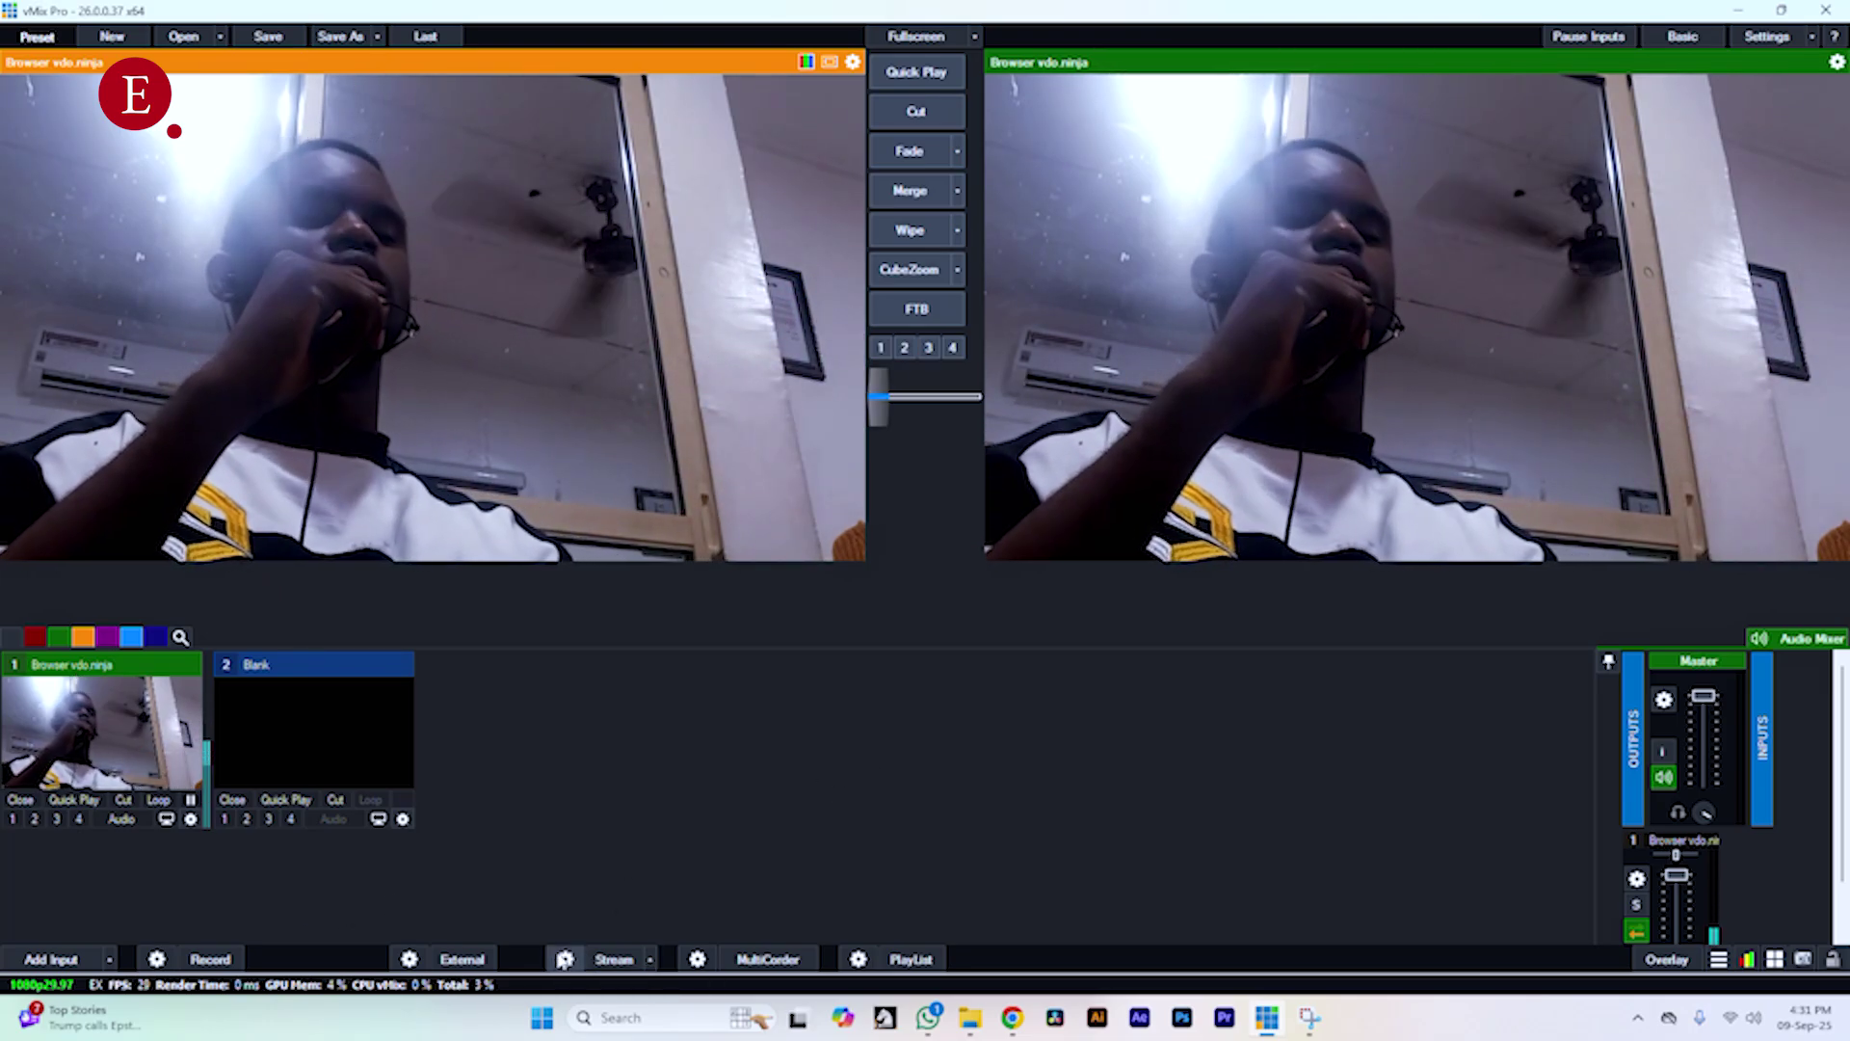
# - Review vMix's Facebook stream-key streaming settings, then switch to Google Chrome
pyautogui.click(565, 959)
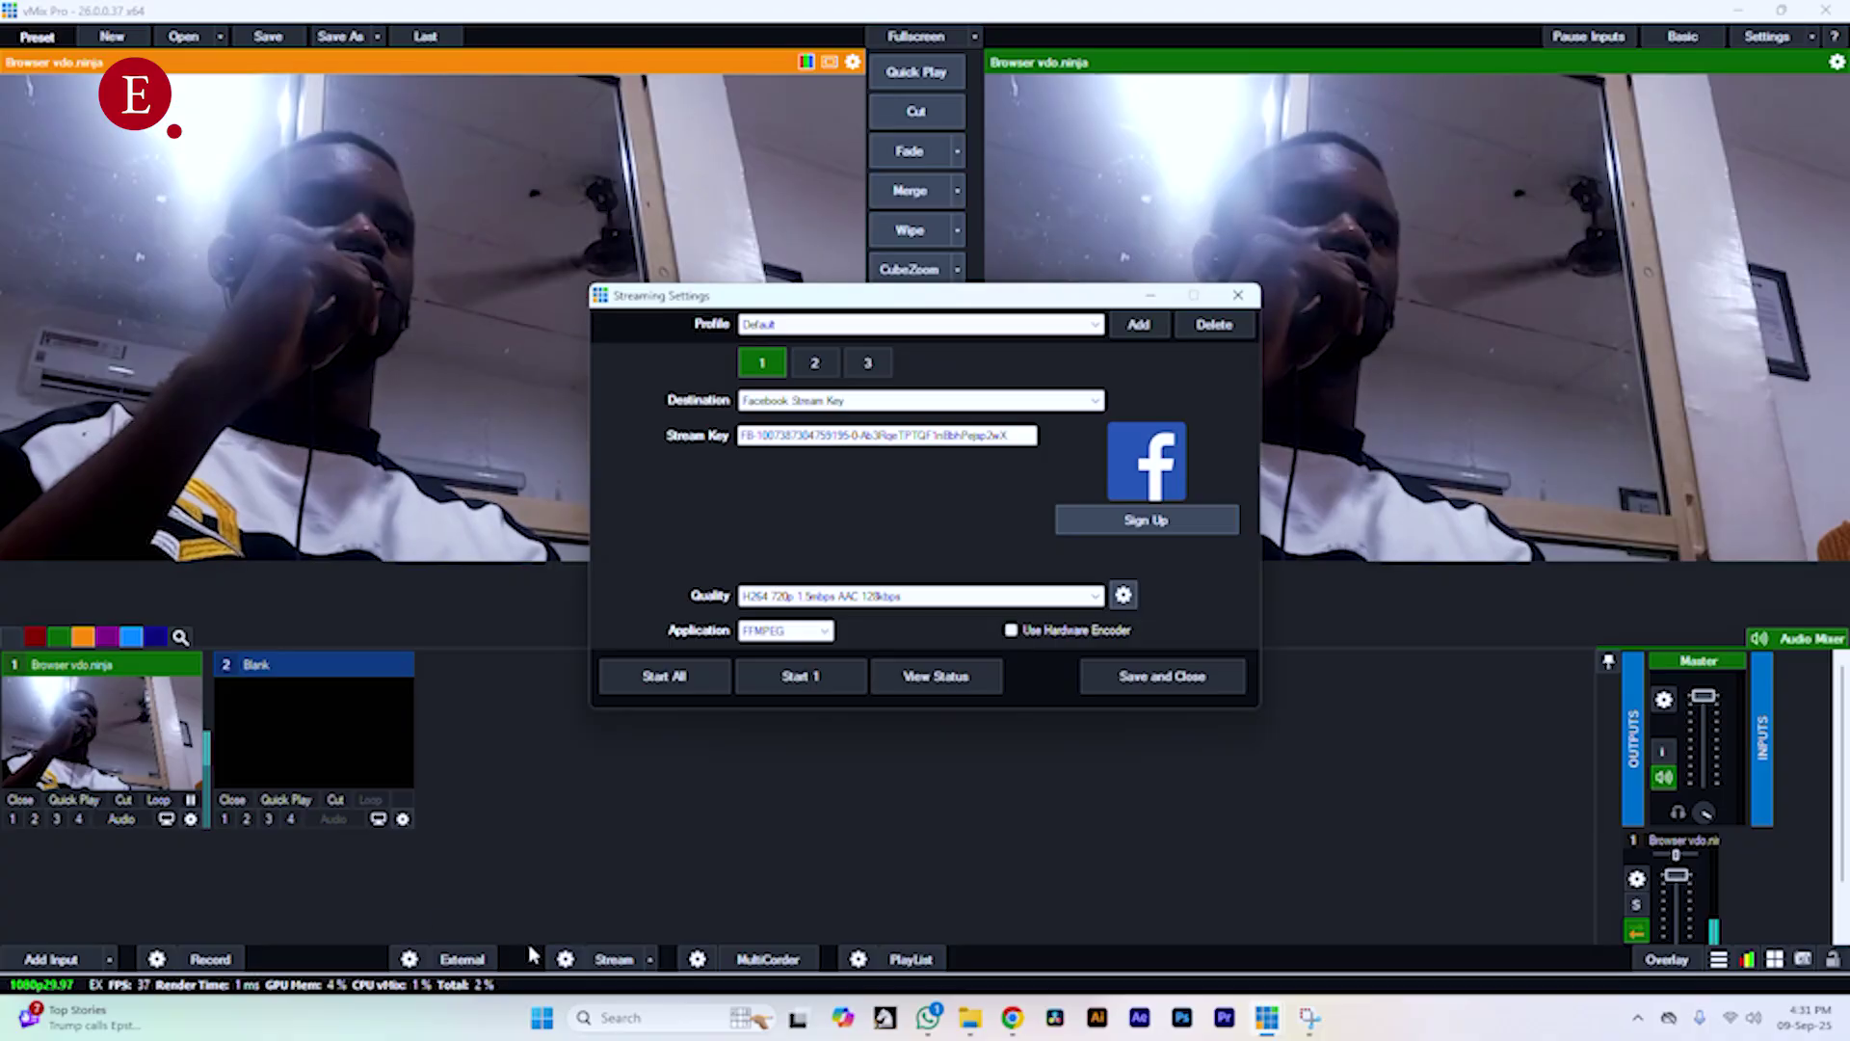
pyautogui.click(1238, 295)
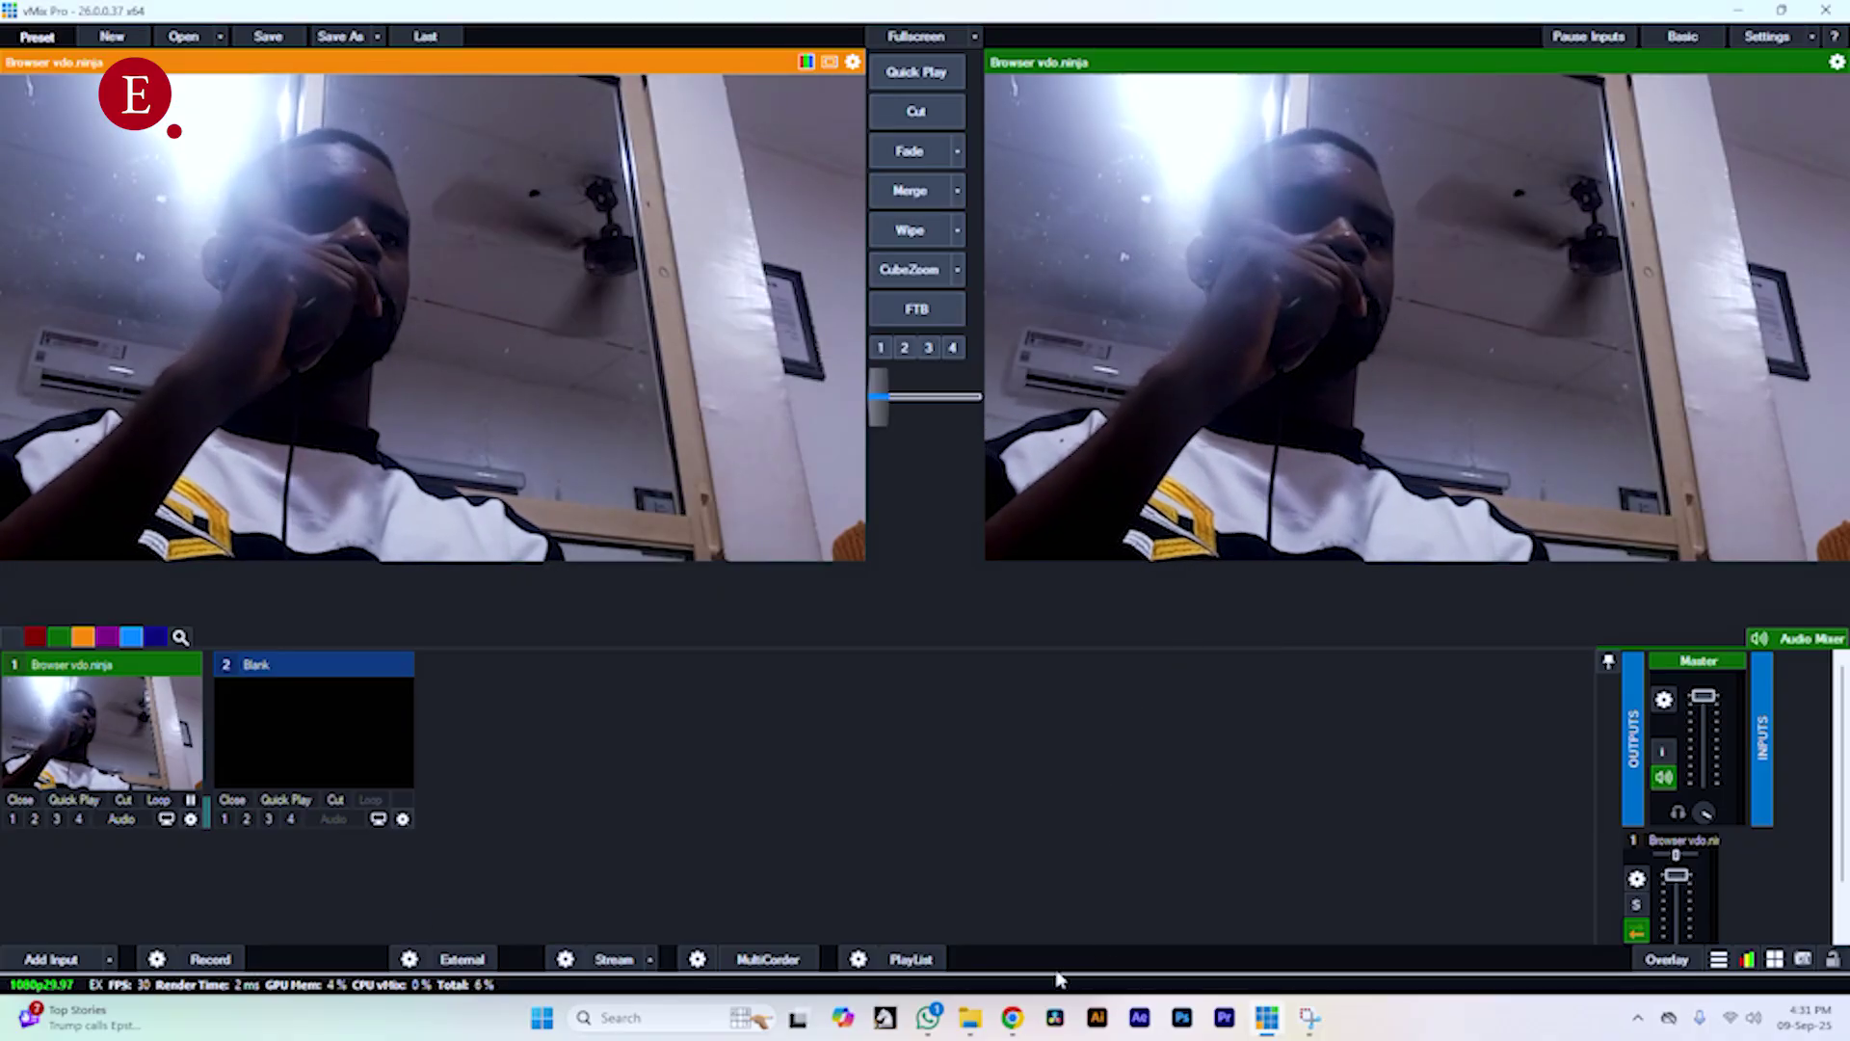
pyautogui.click(1012, 1017)
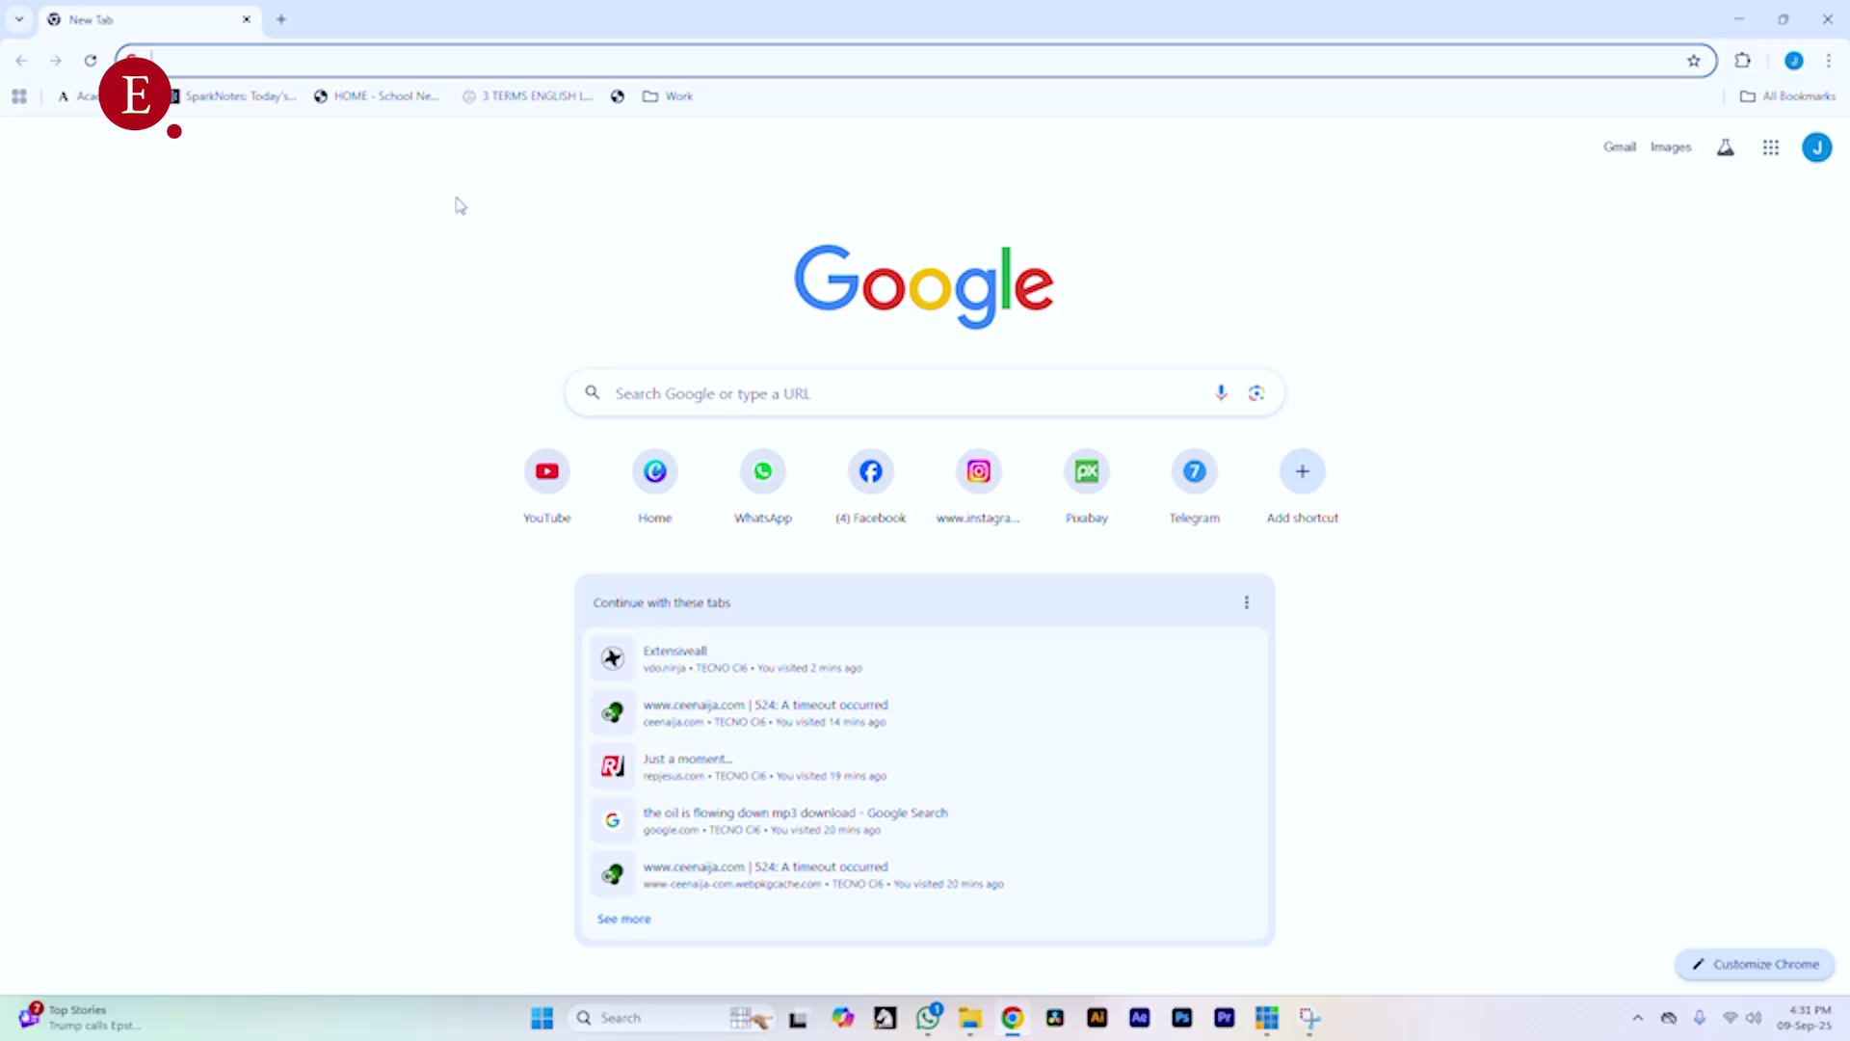
# - Search Google for yololiv in a new Chrome tab
pyautogui.write('yololiv')
pyautogui.press('Return')
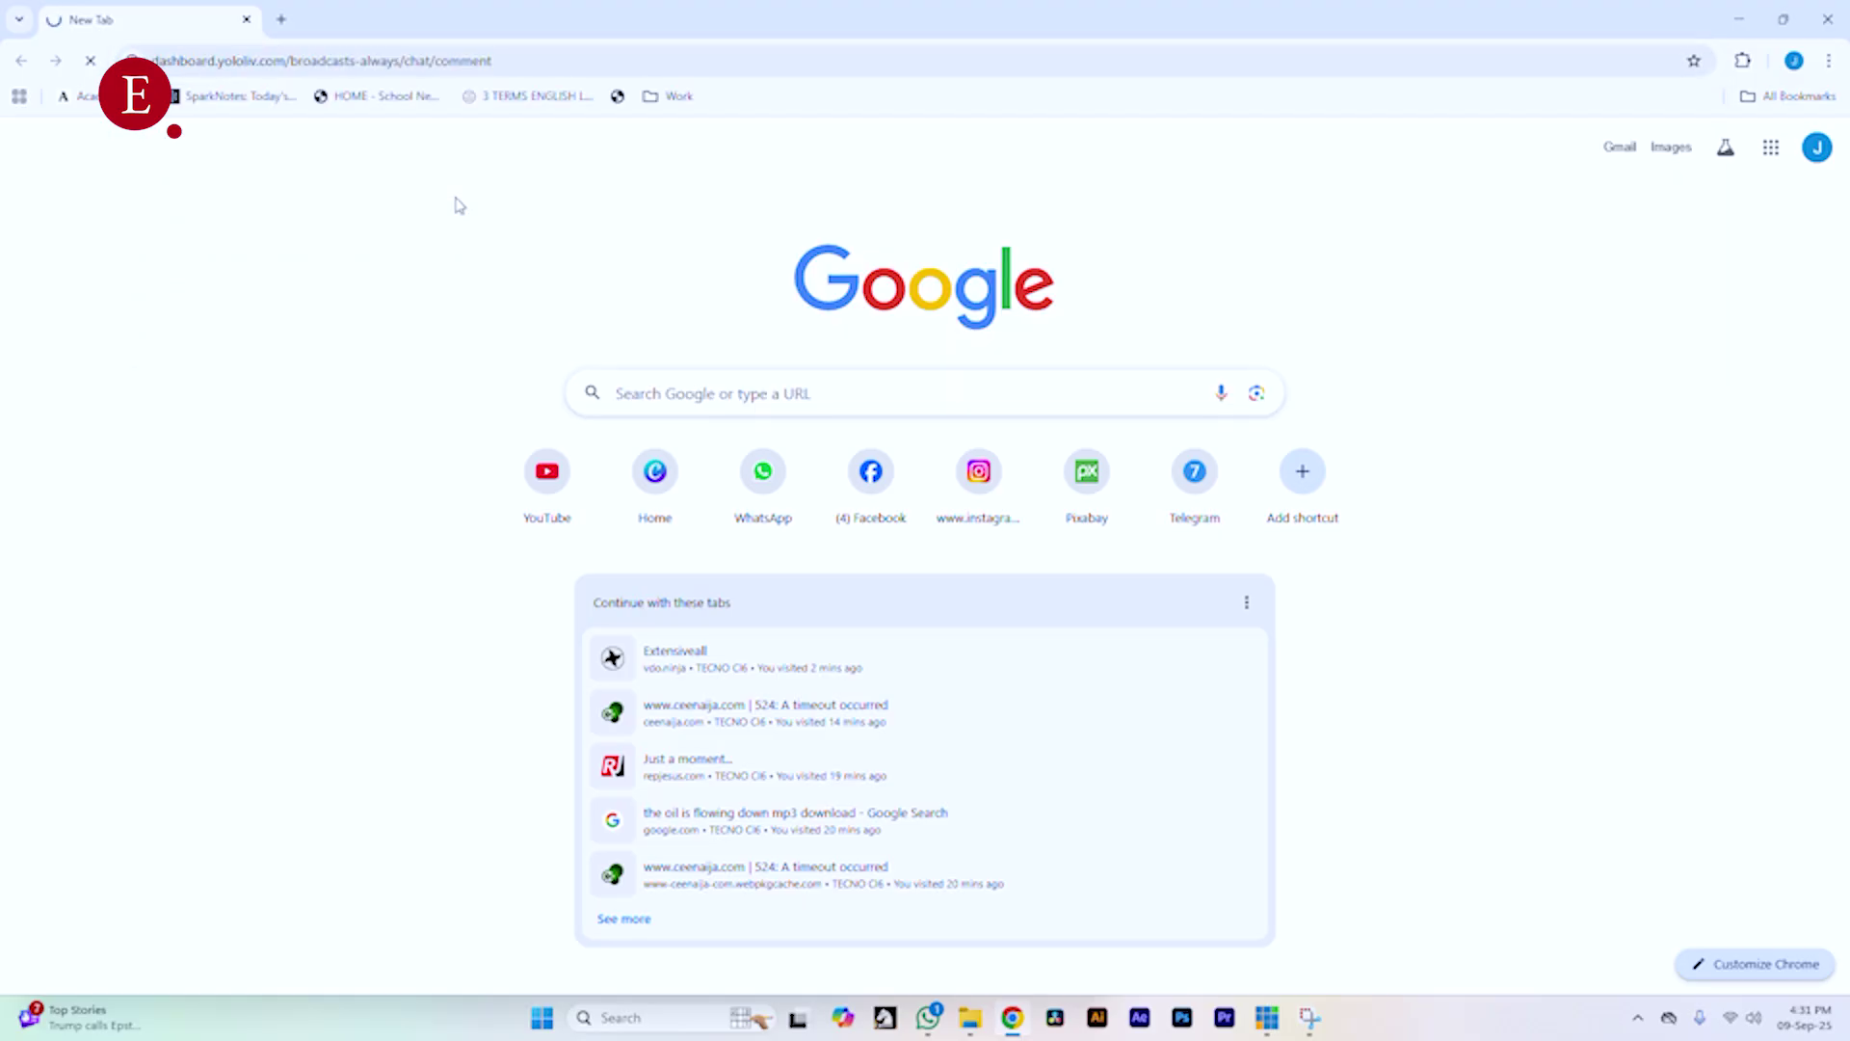
pyautogui.click(282, 19)
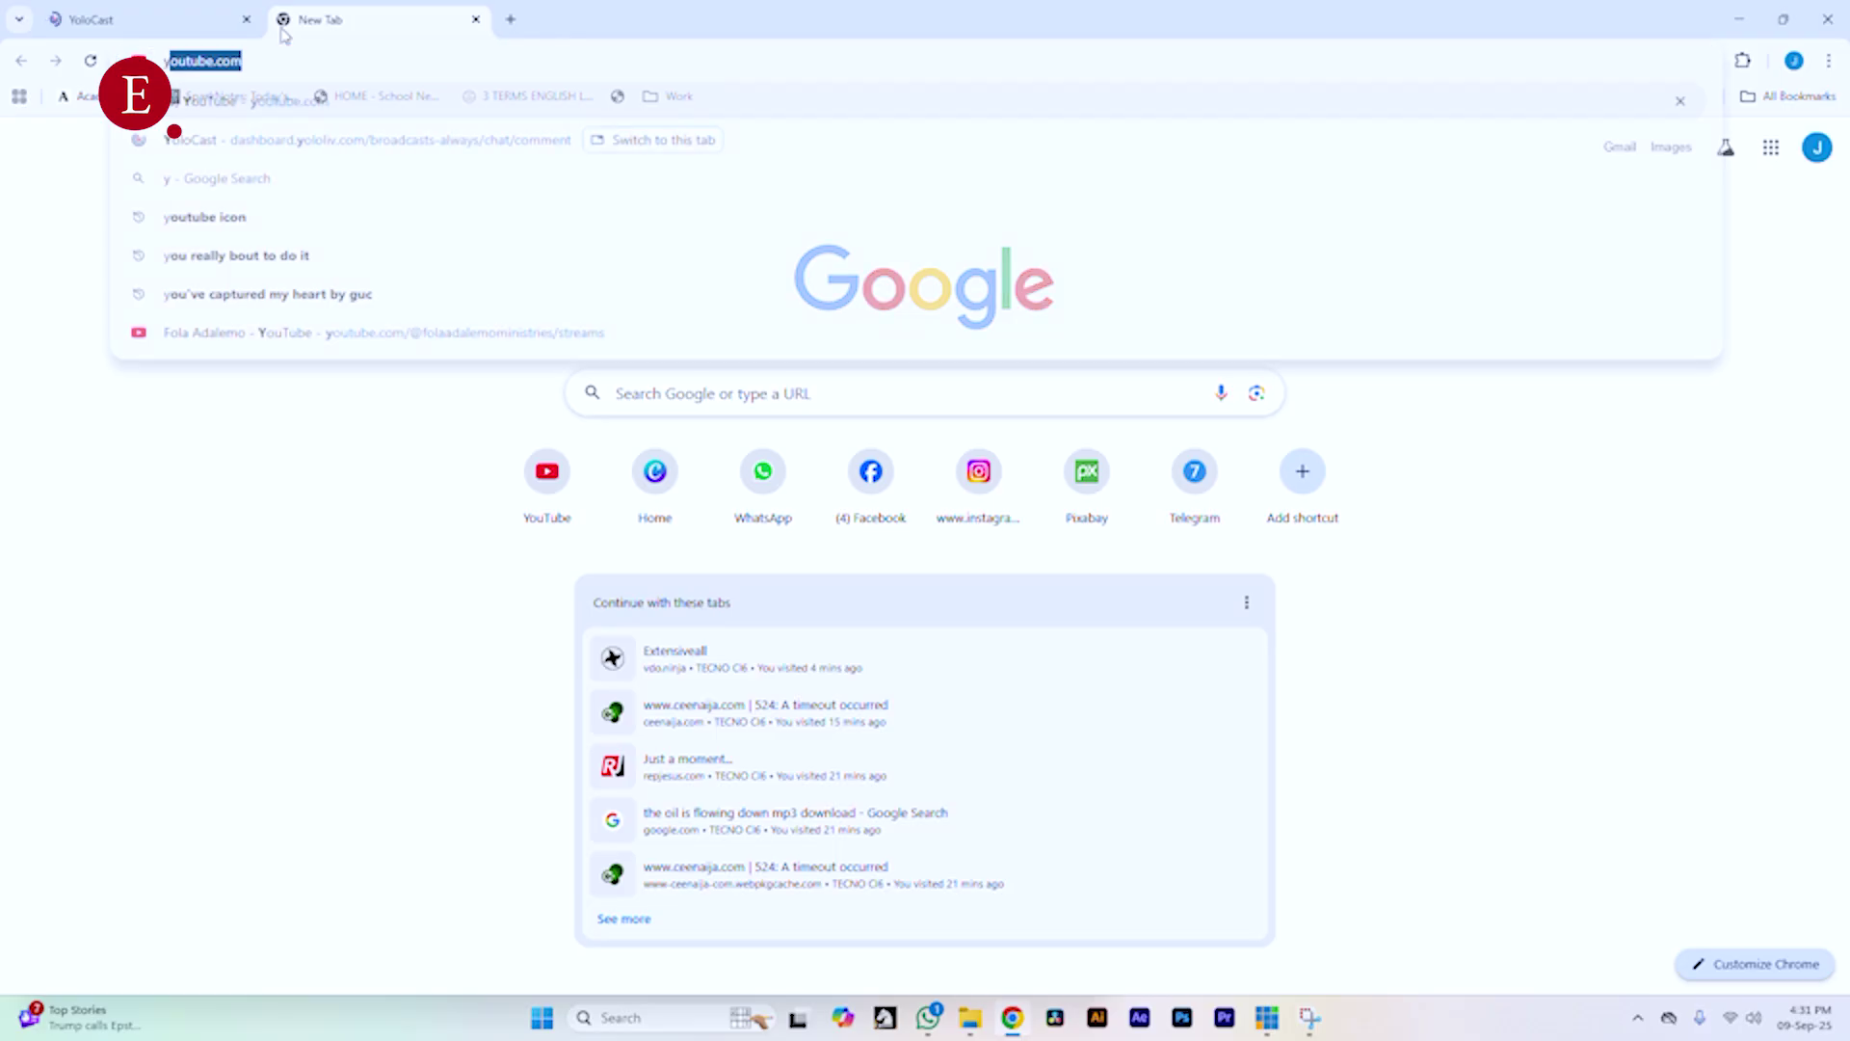
pyautogui.write('yololiv')
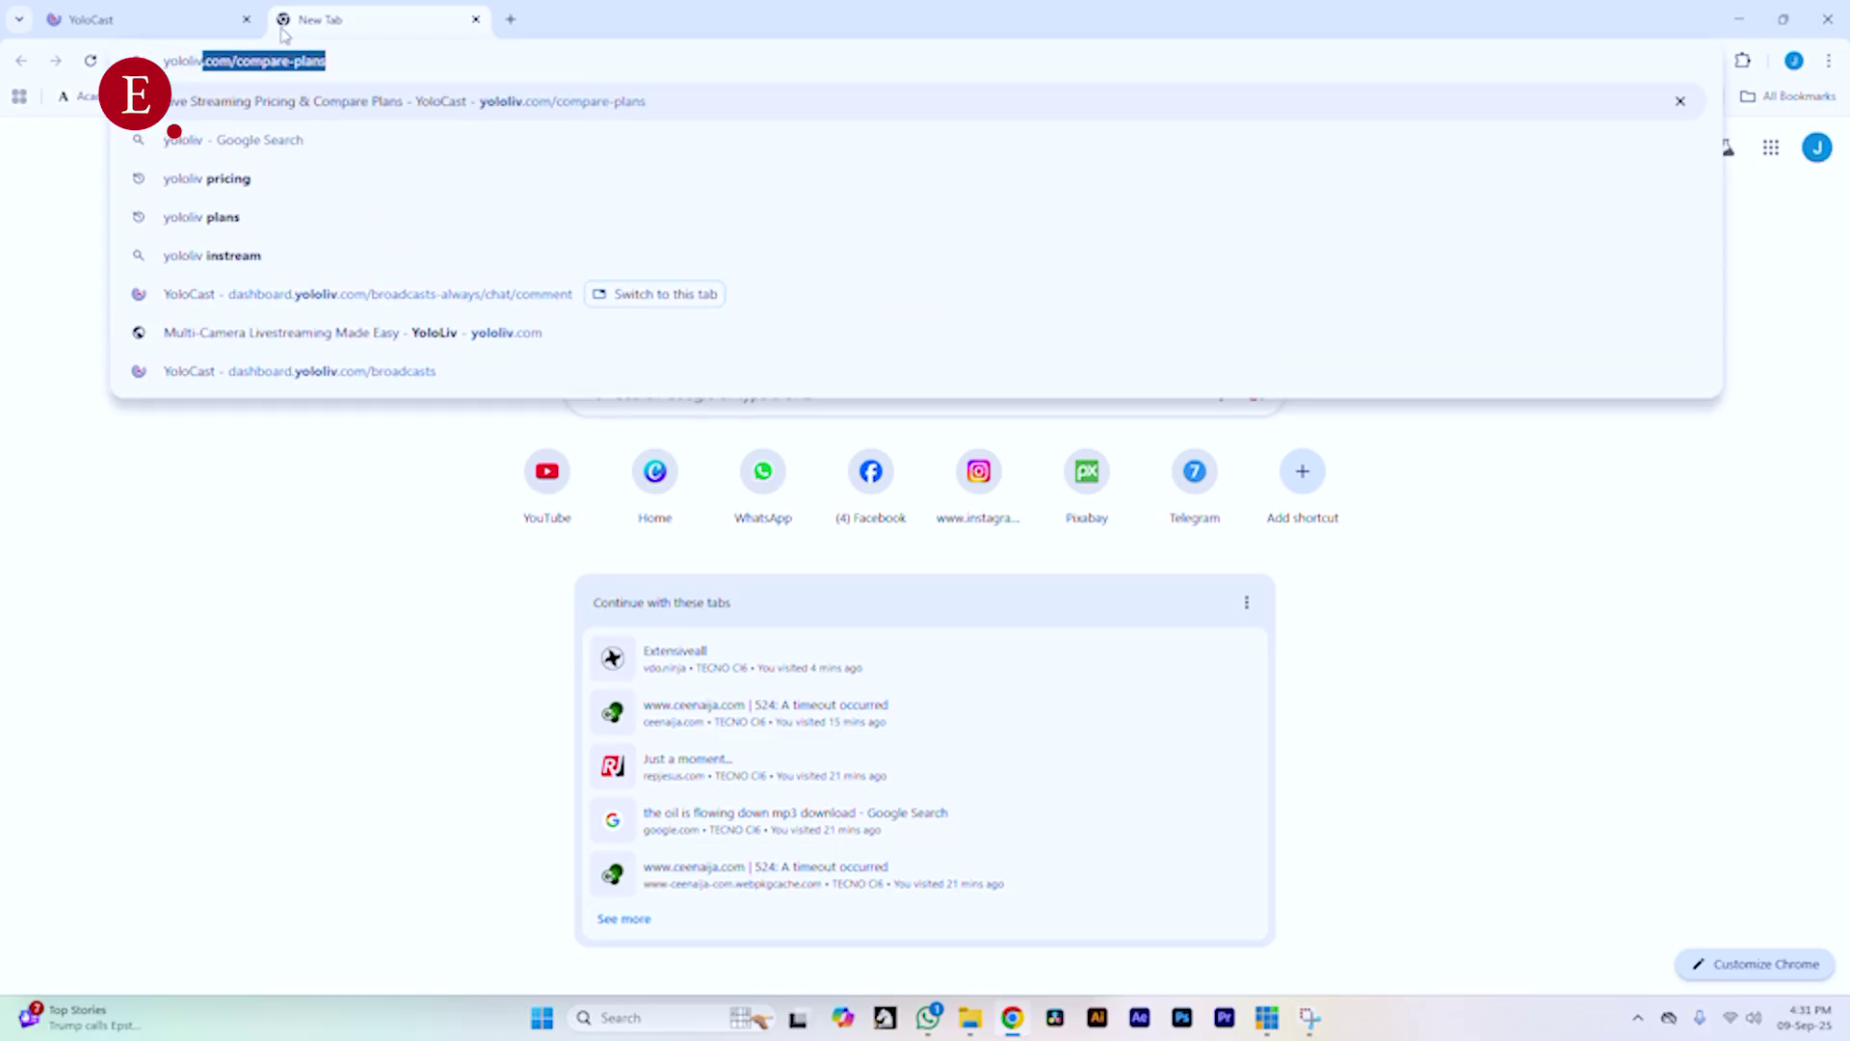
pyautogui.press('Return')
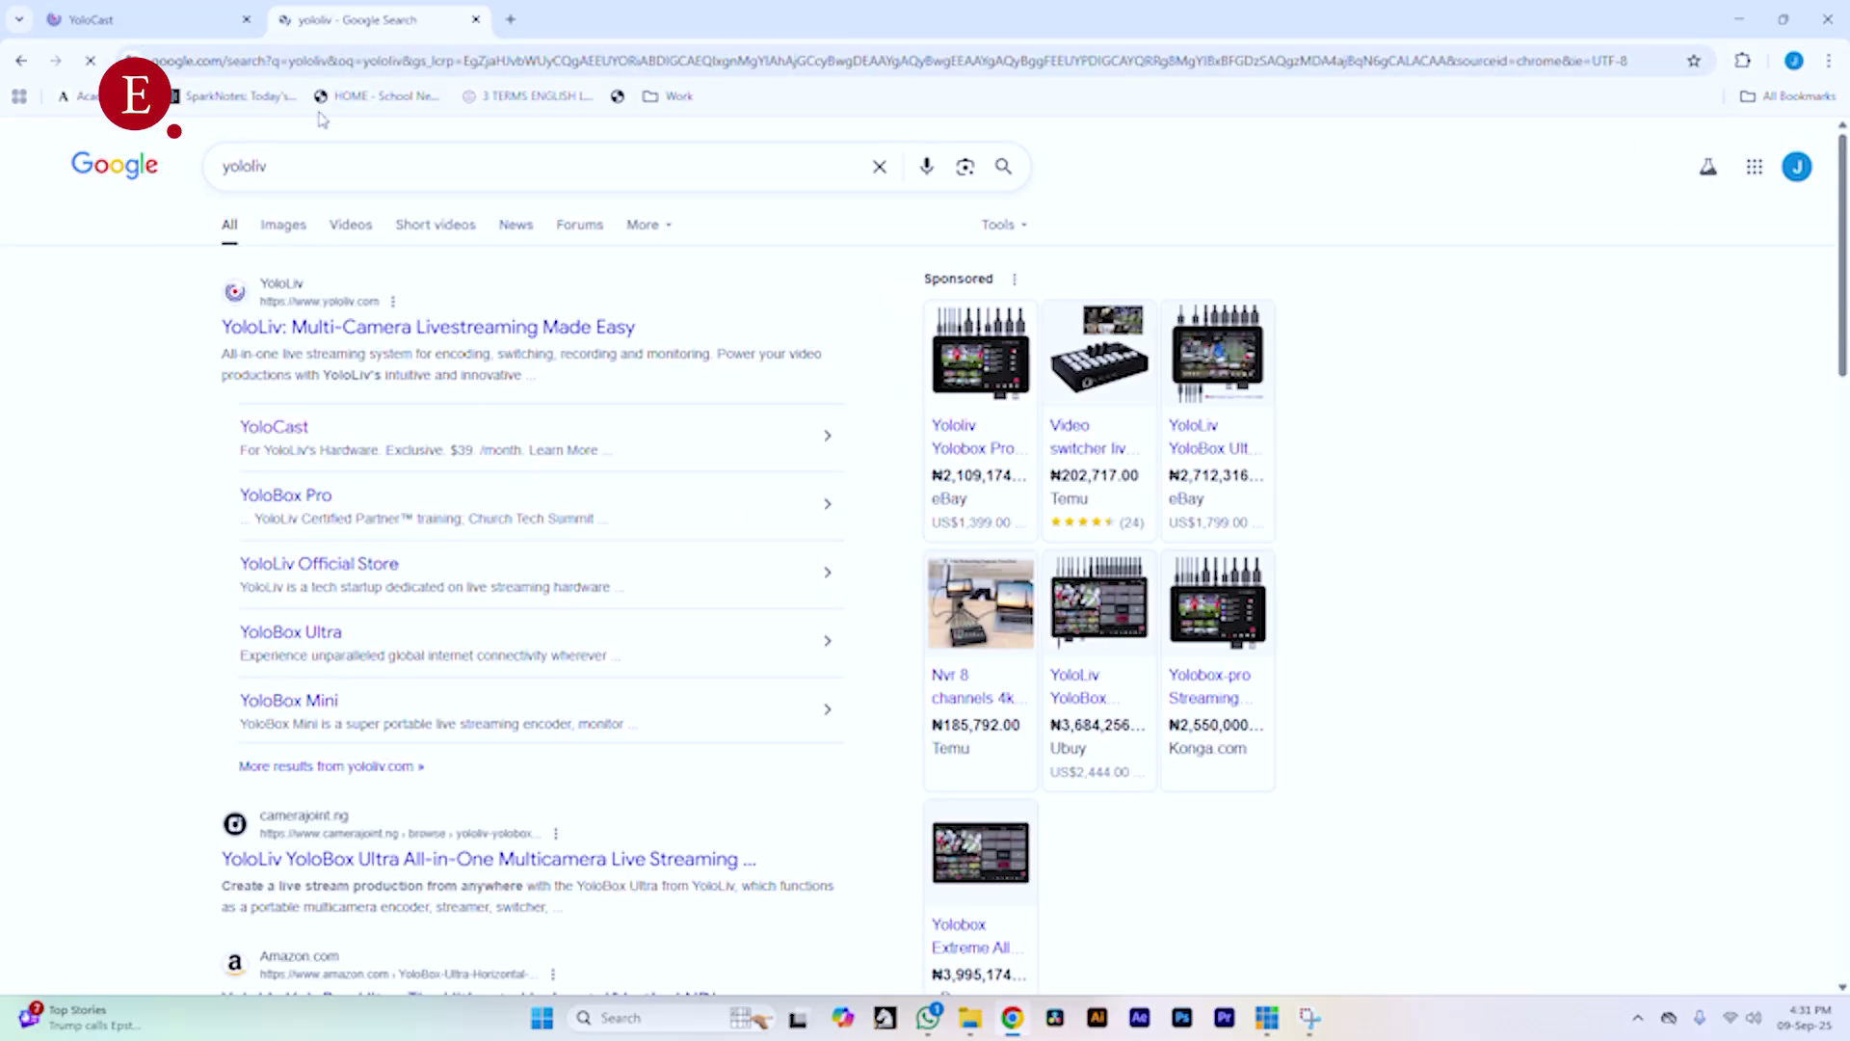
# - Open the official yololiv.com site and use its Cloud Log In
pyautogui.click(292, 170)
pyautogui.click(135, 270)
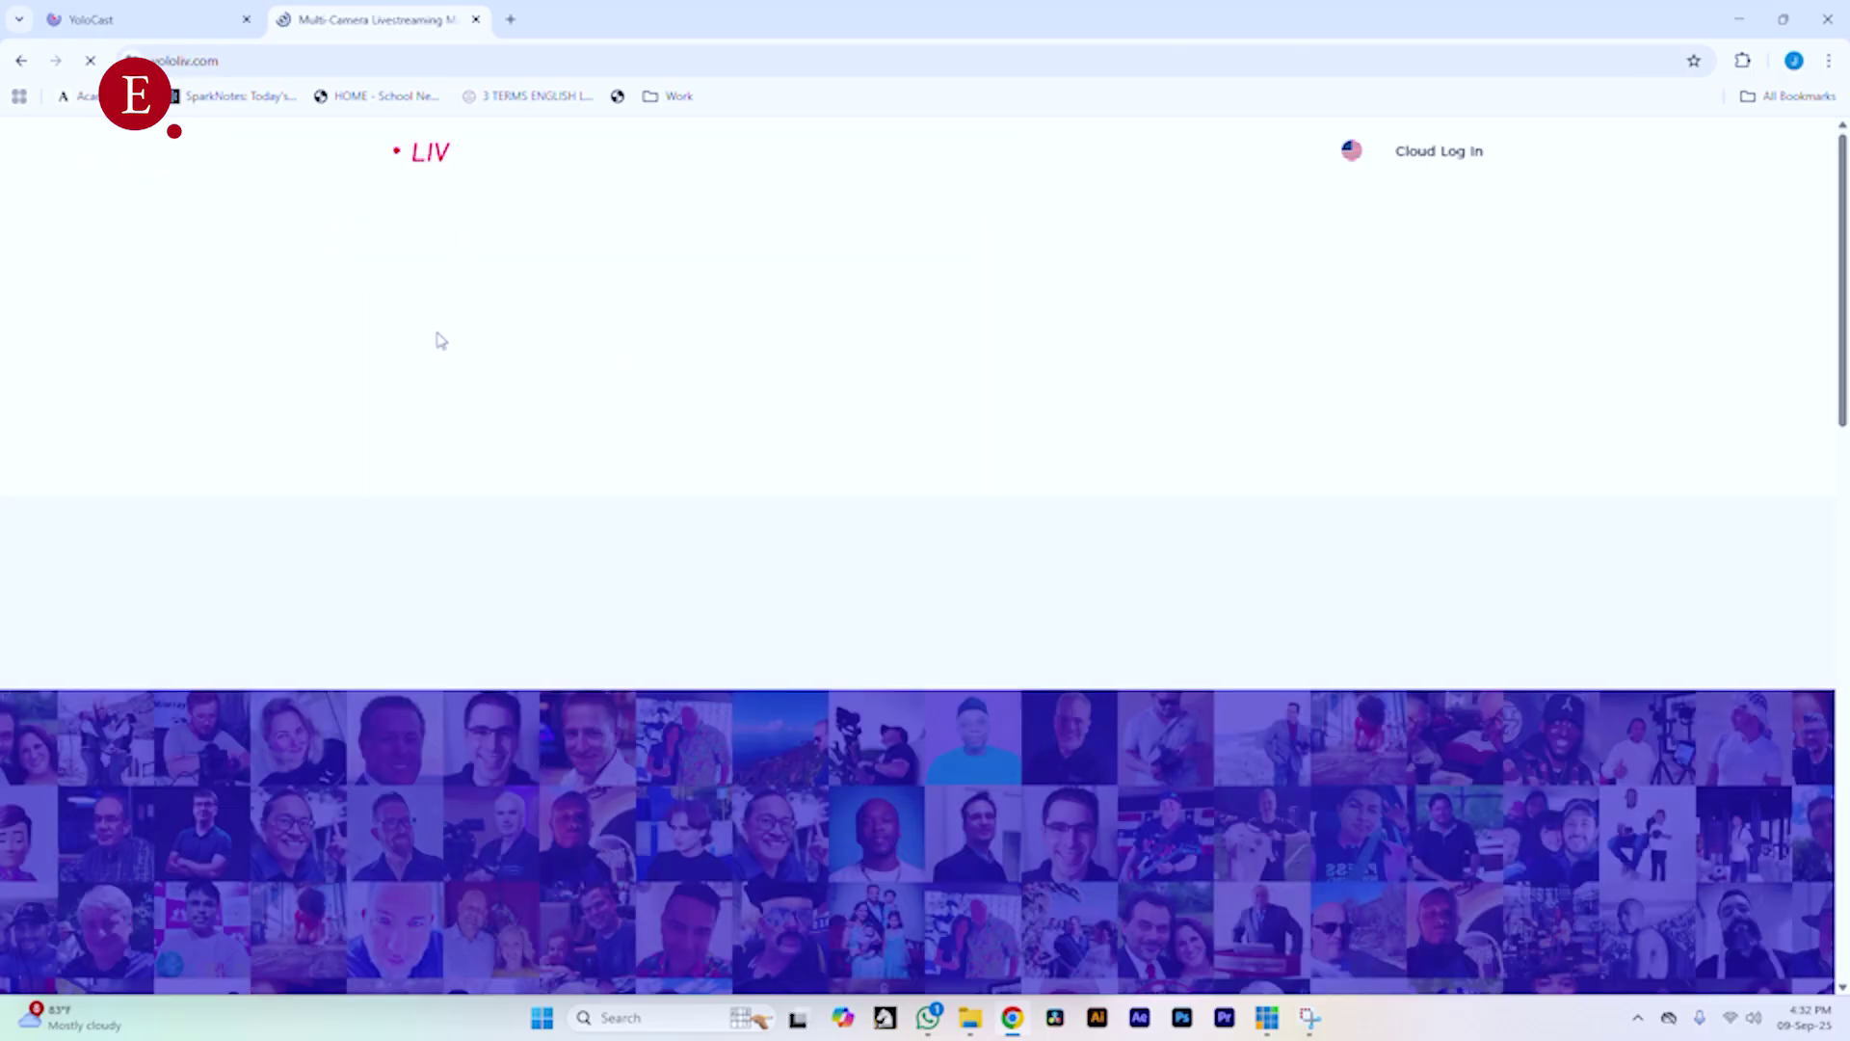
pyautogui.scroll(-3, 510, 565)
pyautogui.scroll(3, 510, 566)
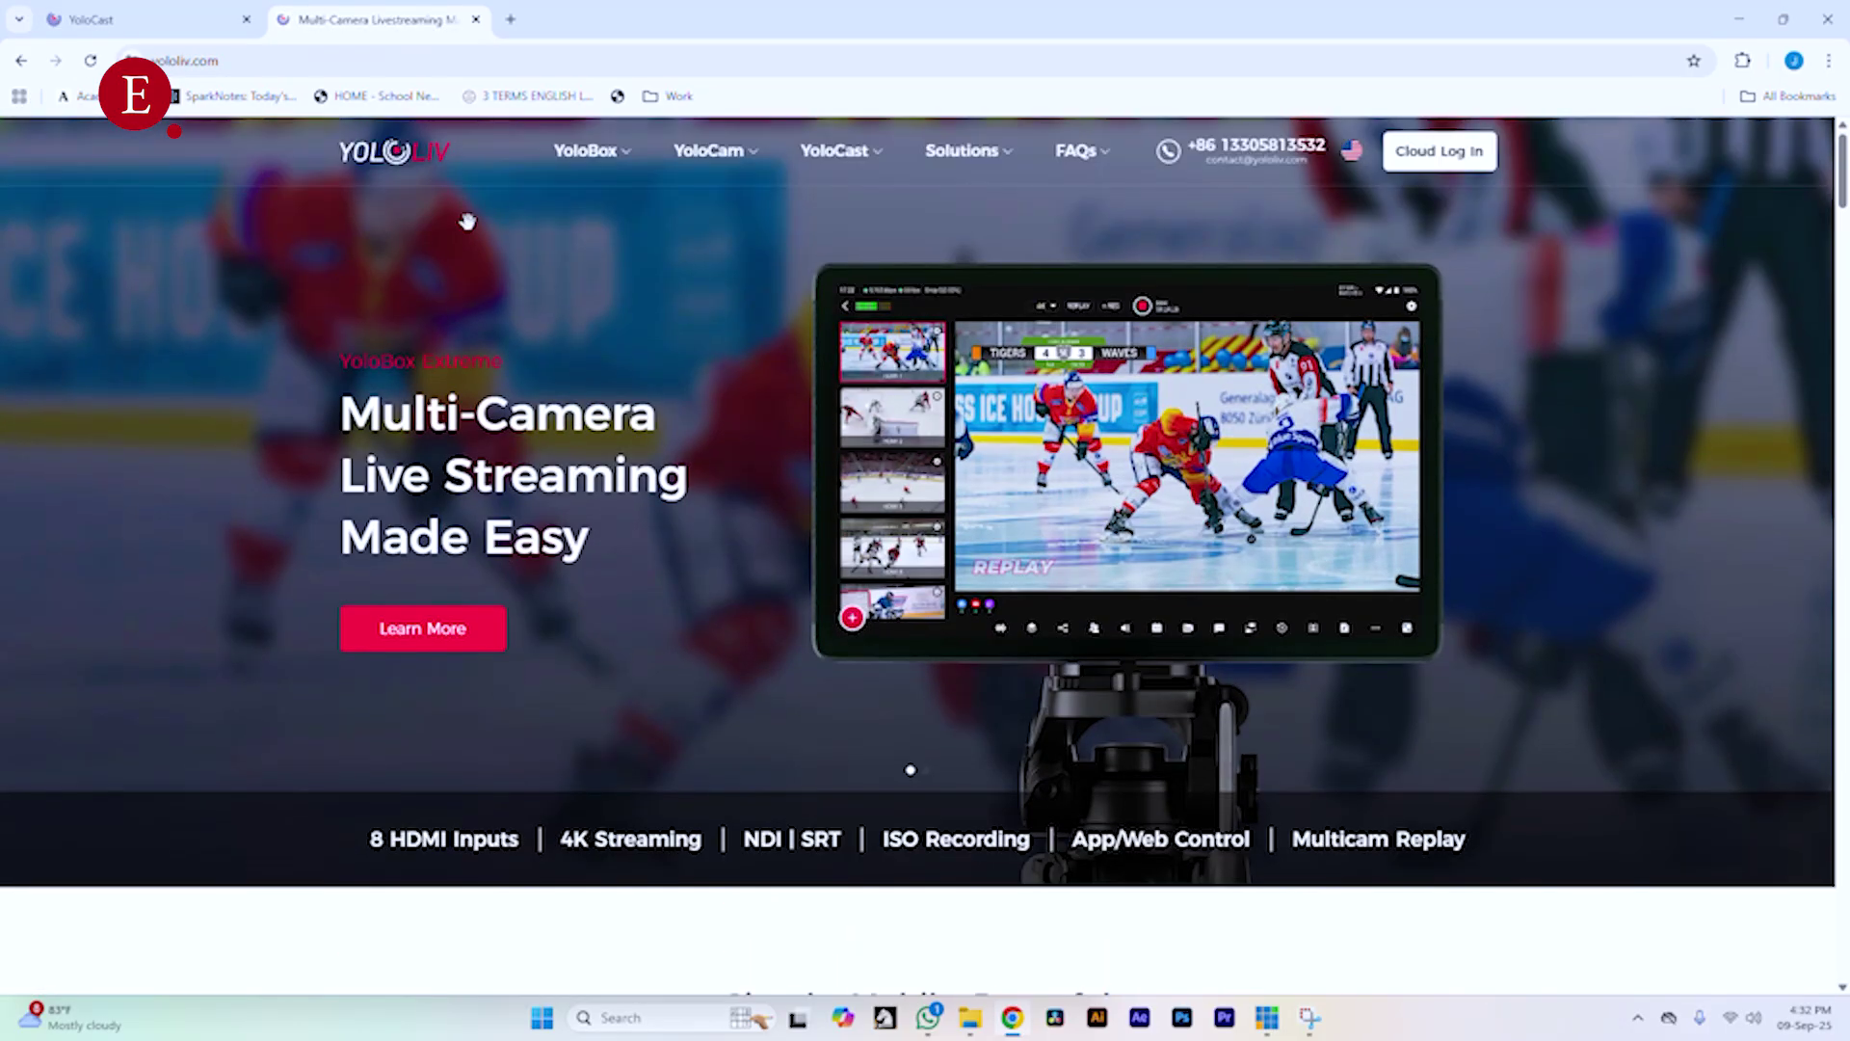
pyautogui.click(1422, 159)
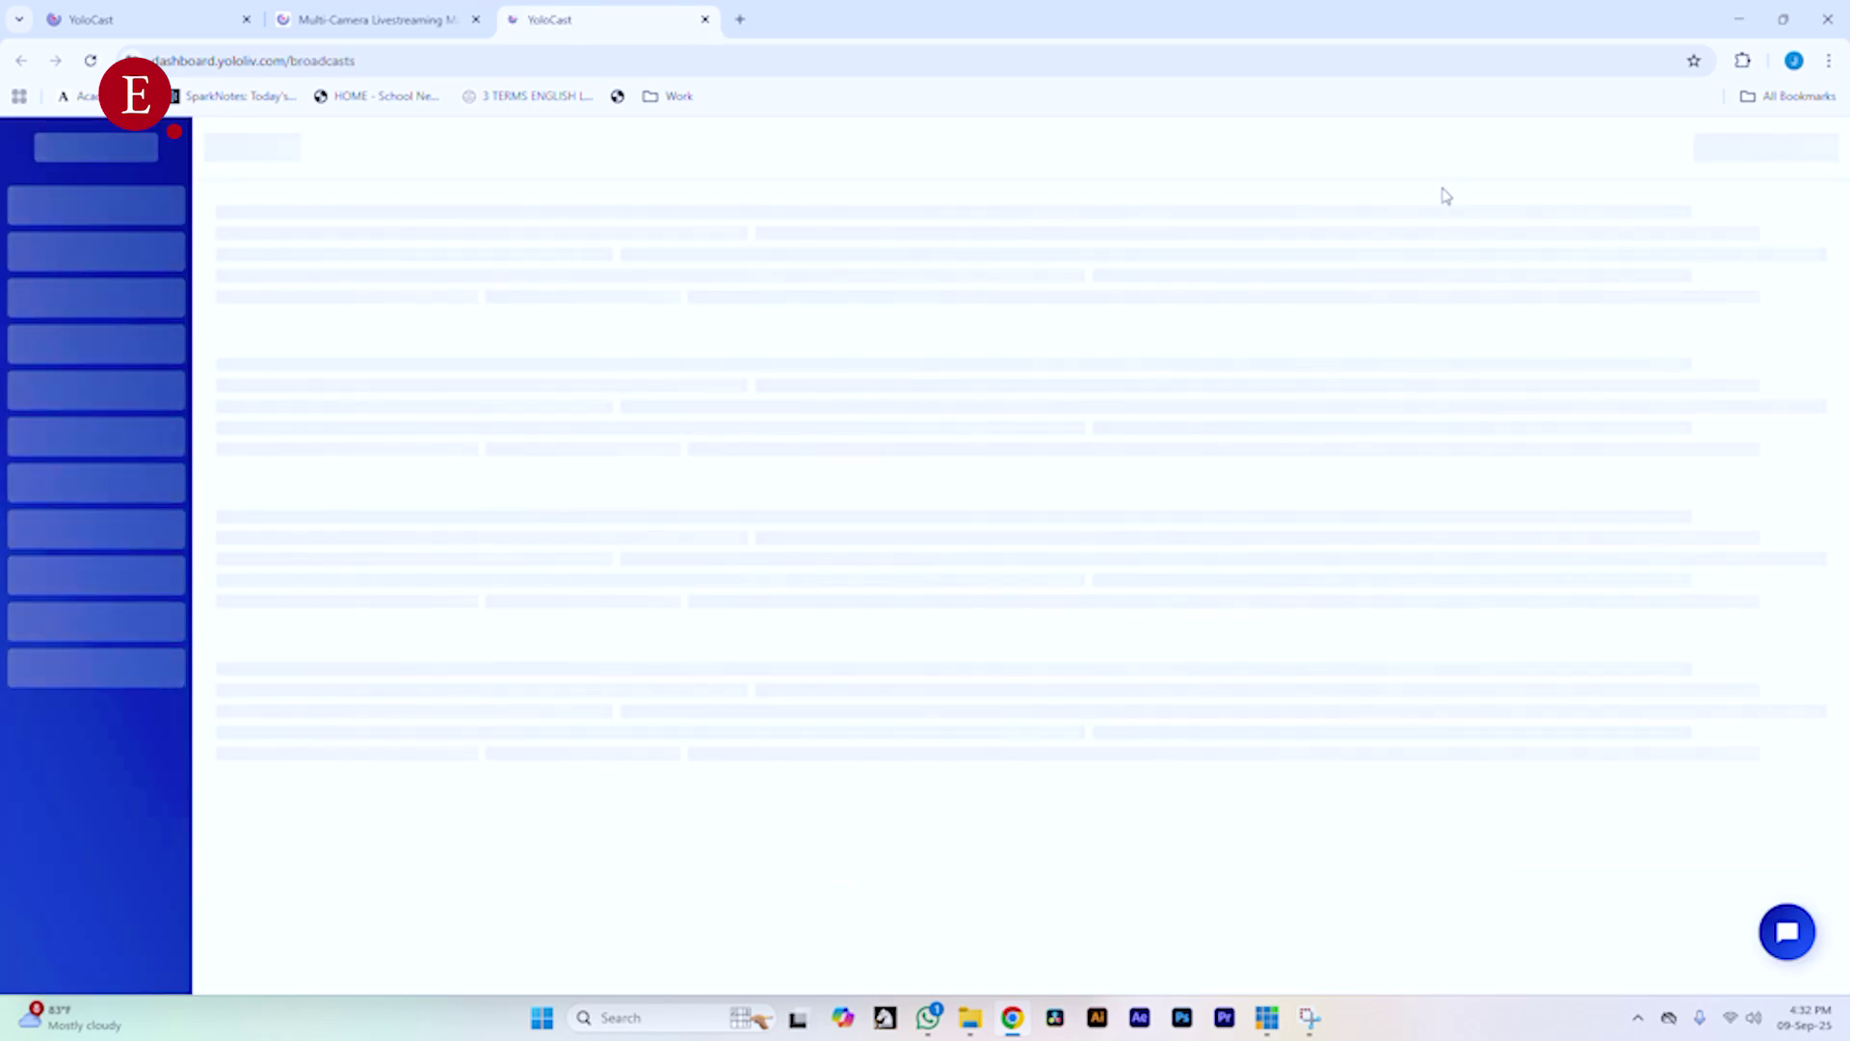
# - Glance at vMix, then open the Destinations page in the YoloCast dashboard
pyautogui.click(1738, 19)
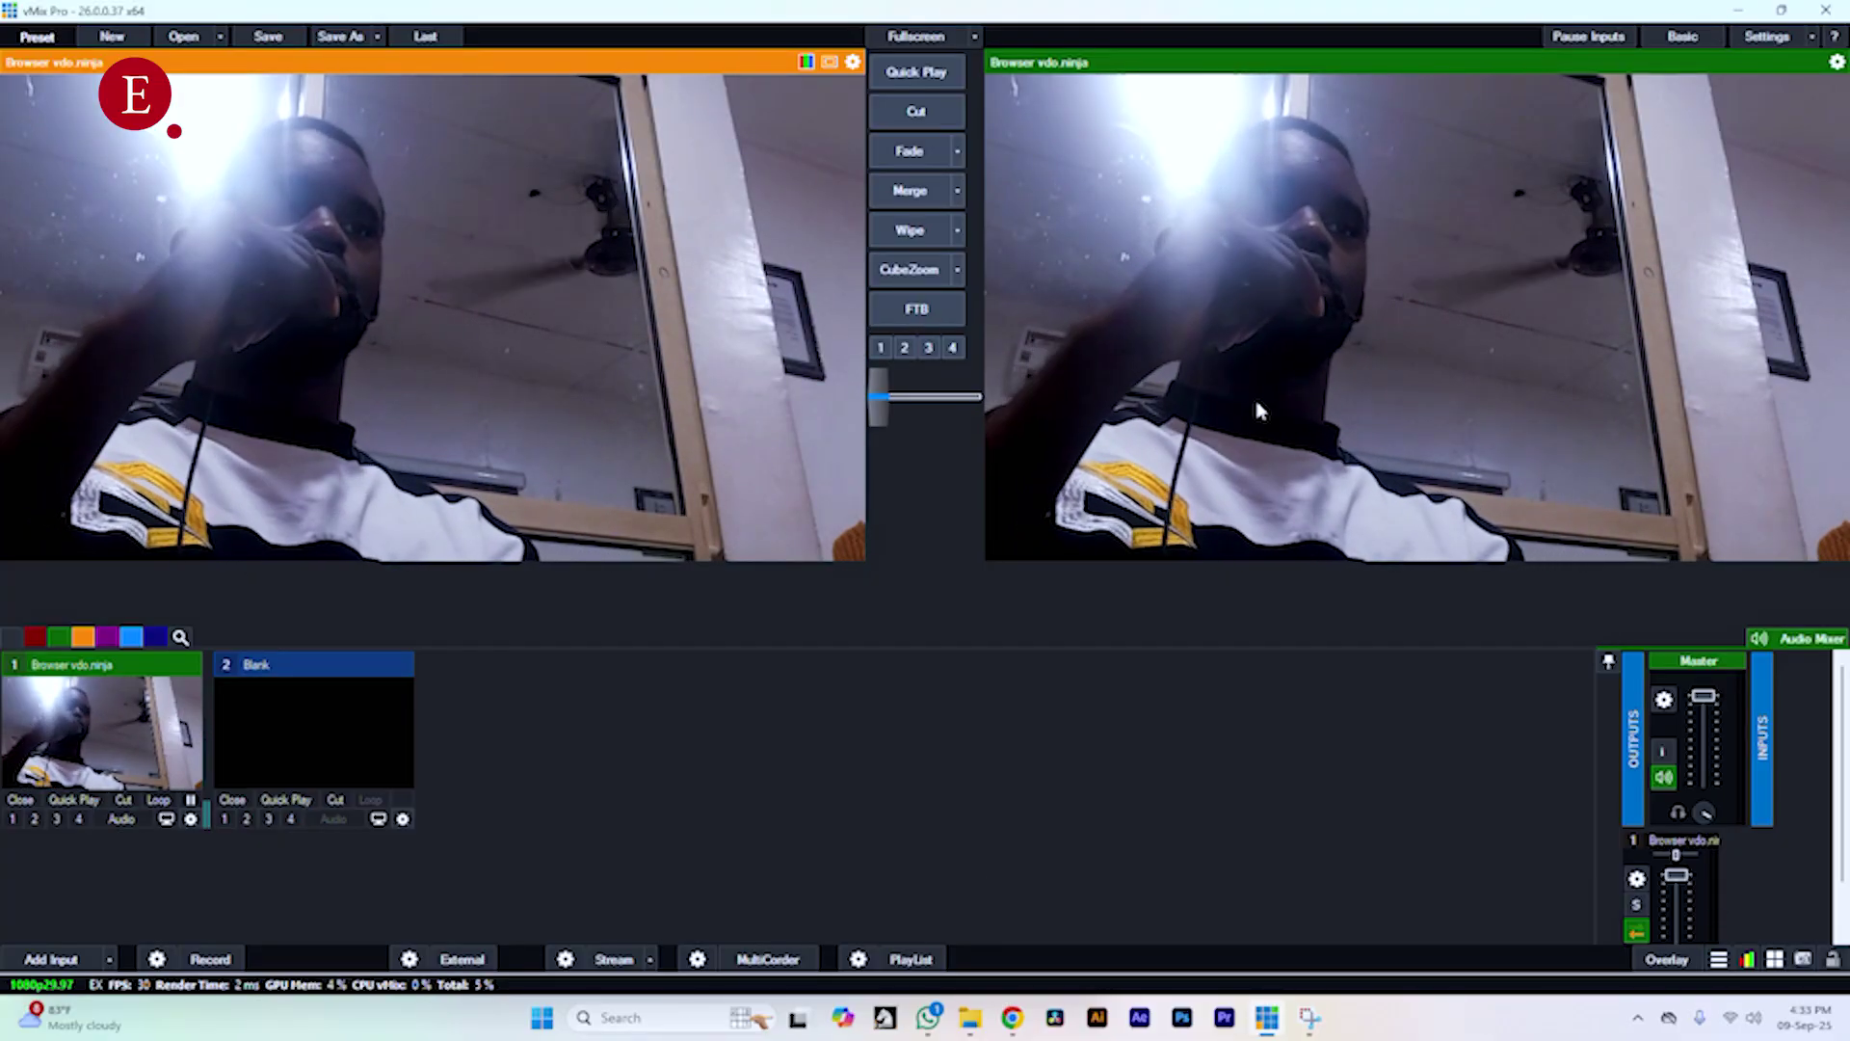
pyautogui.click(1012, 1018)
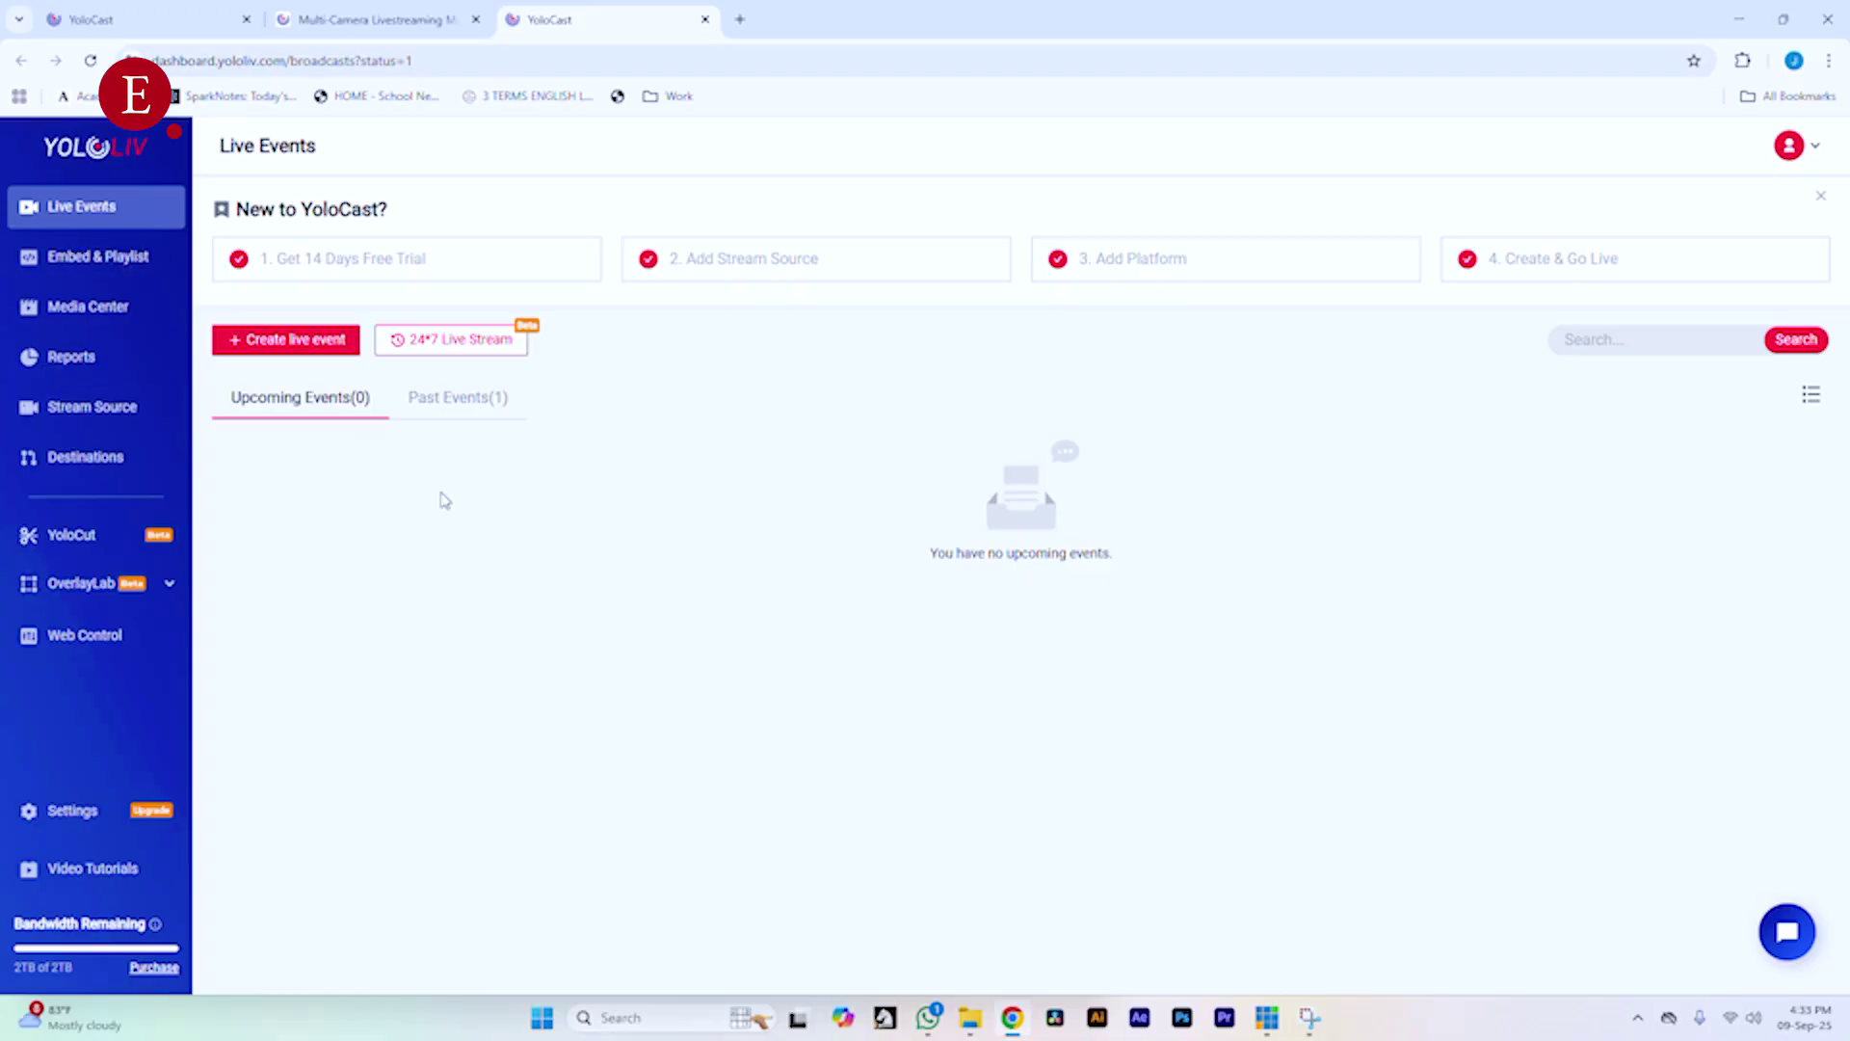
pyautogui.click(57, 458)
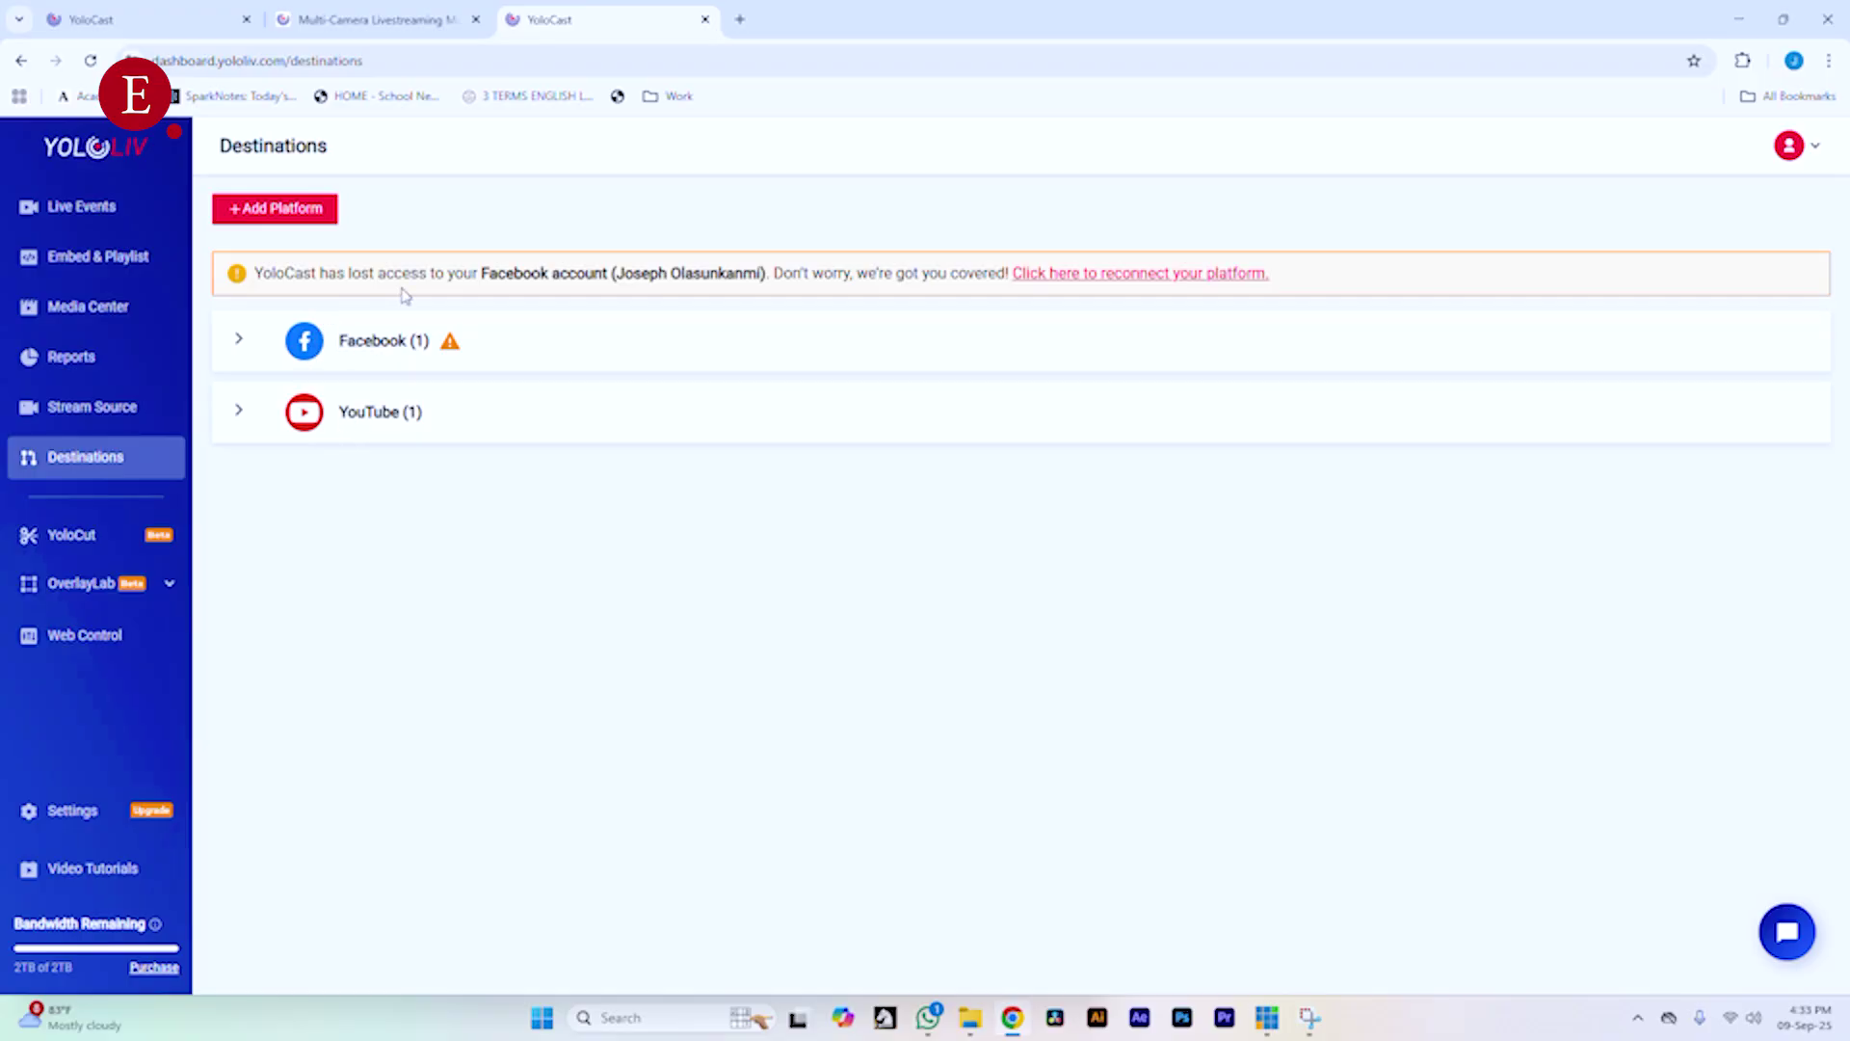
# - Expand and collapse the Facebook and YouTube rows, then bring up Add Platform
pyautogui.click(501, 342)
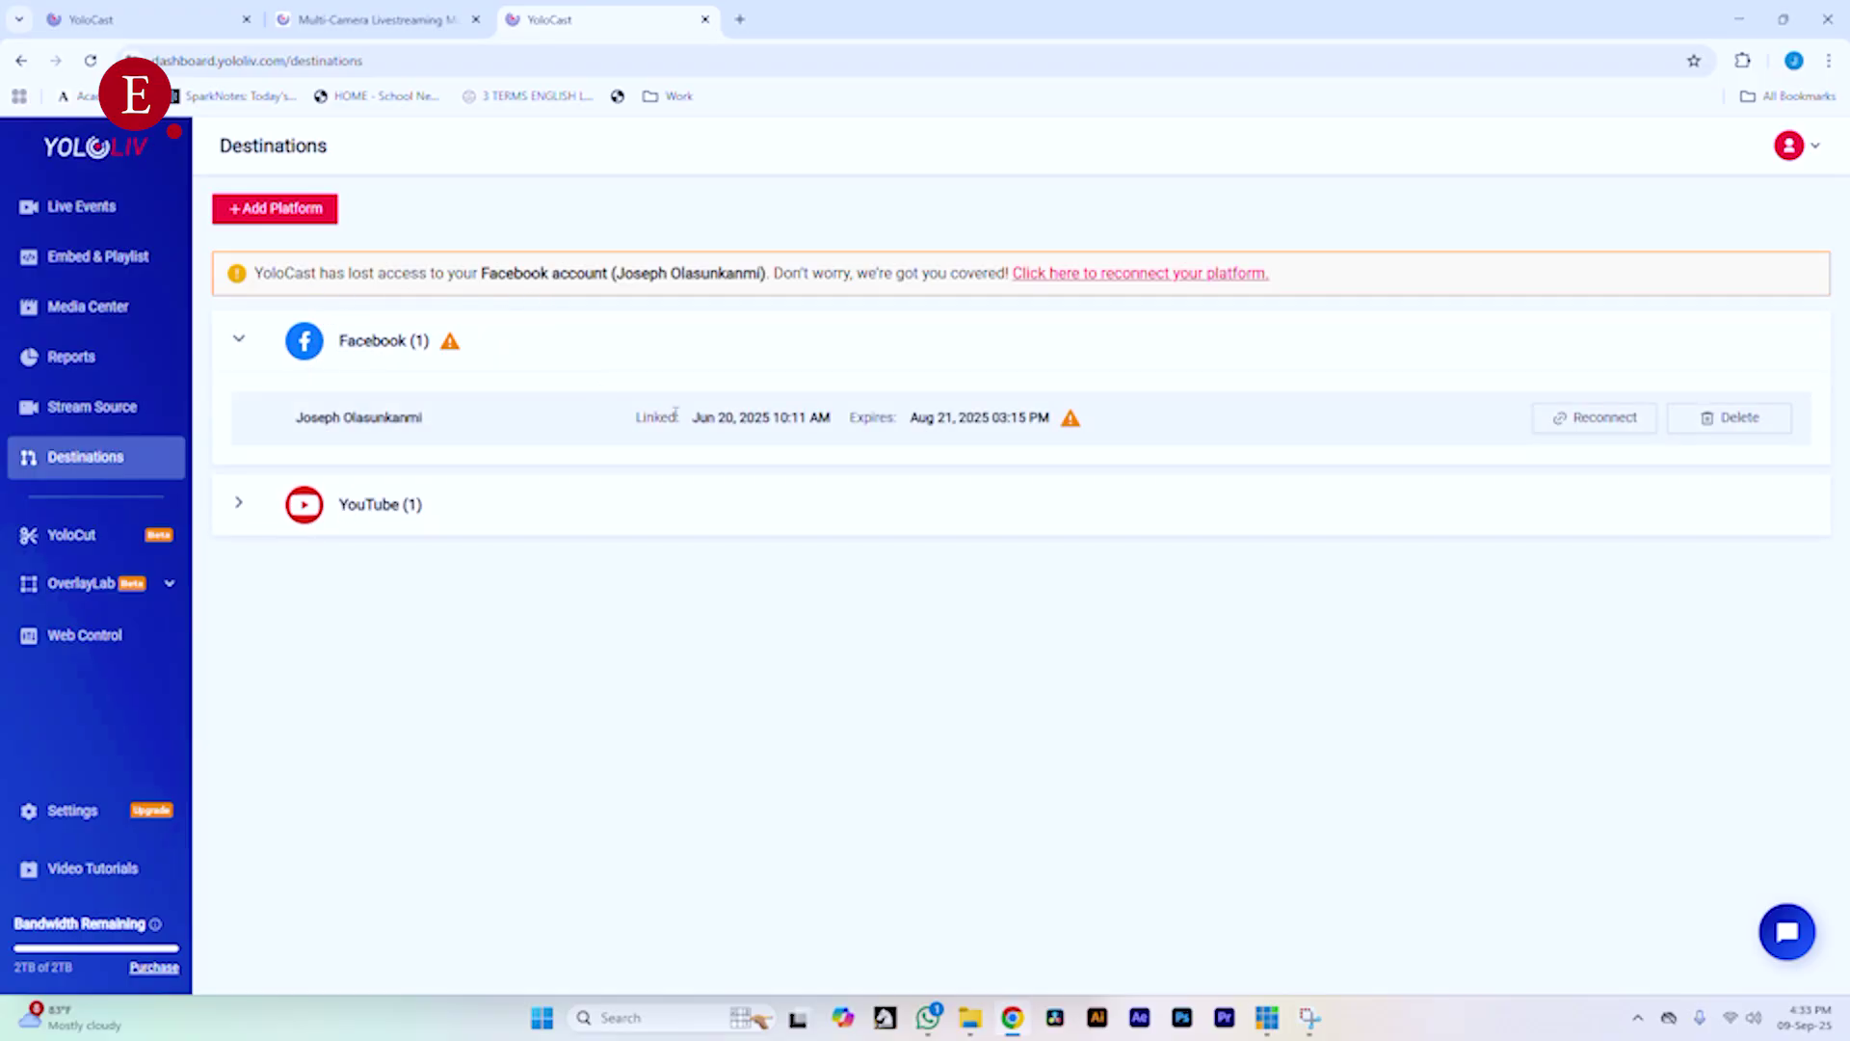
pyautogui.click(239, 343)
pyautogui.click(234, 427)
pyautogui.click(241, 415)
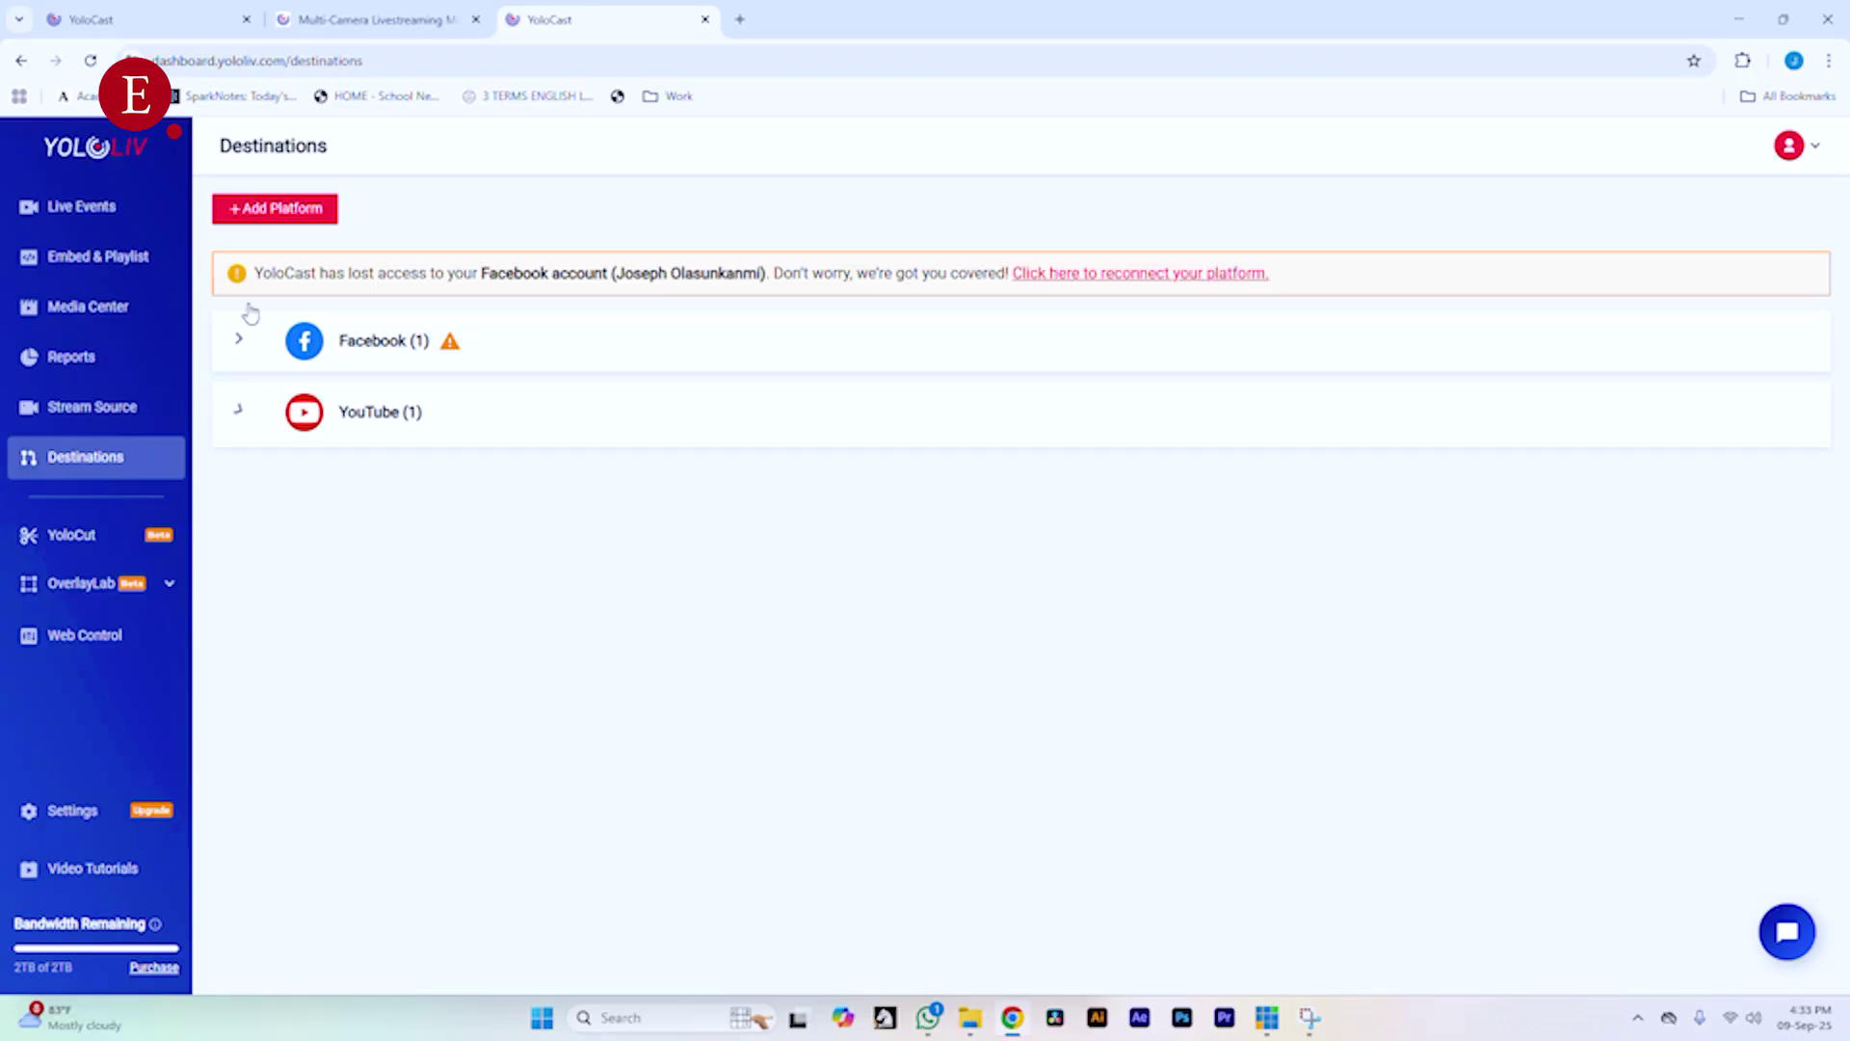
pyautogui.click(269, 214)
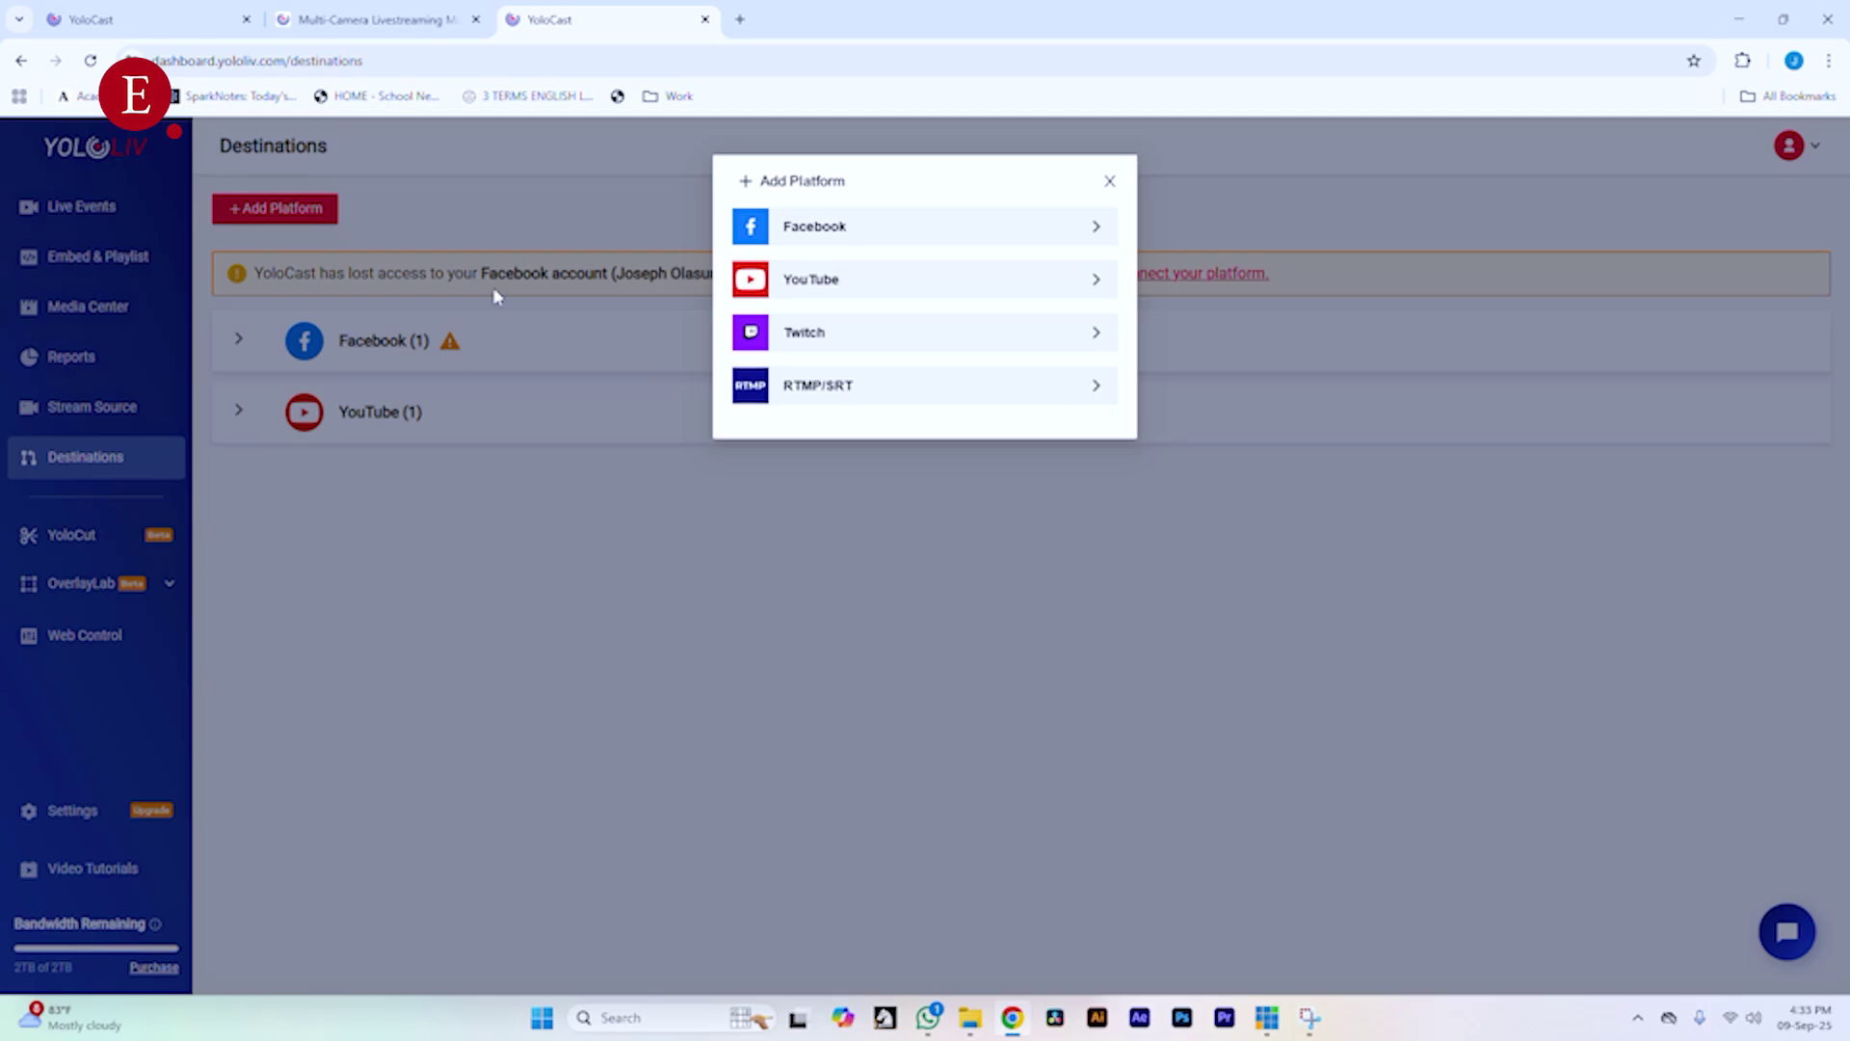
# - Choose an RTMP/SRT destination of type RTMP and rename it from Instagram to 'Facebook'
pyautogui.click(838, 404)
pyautogui.click(772, 281)
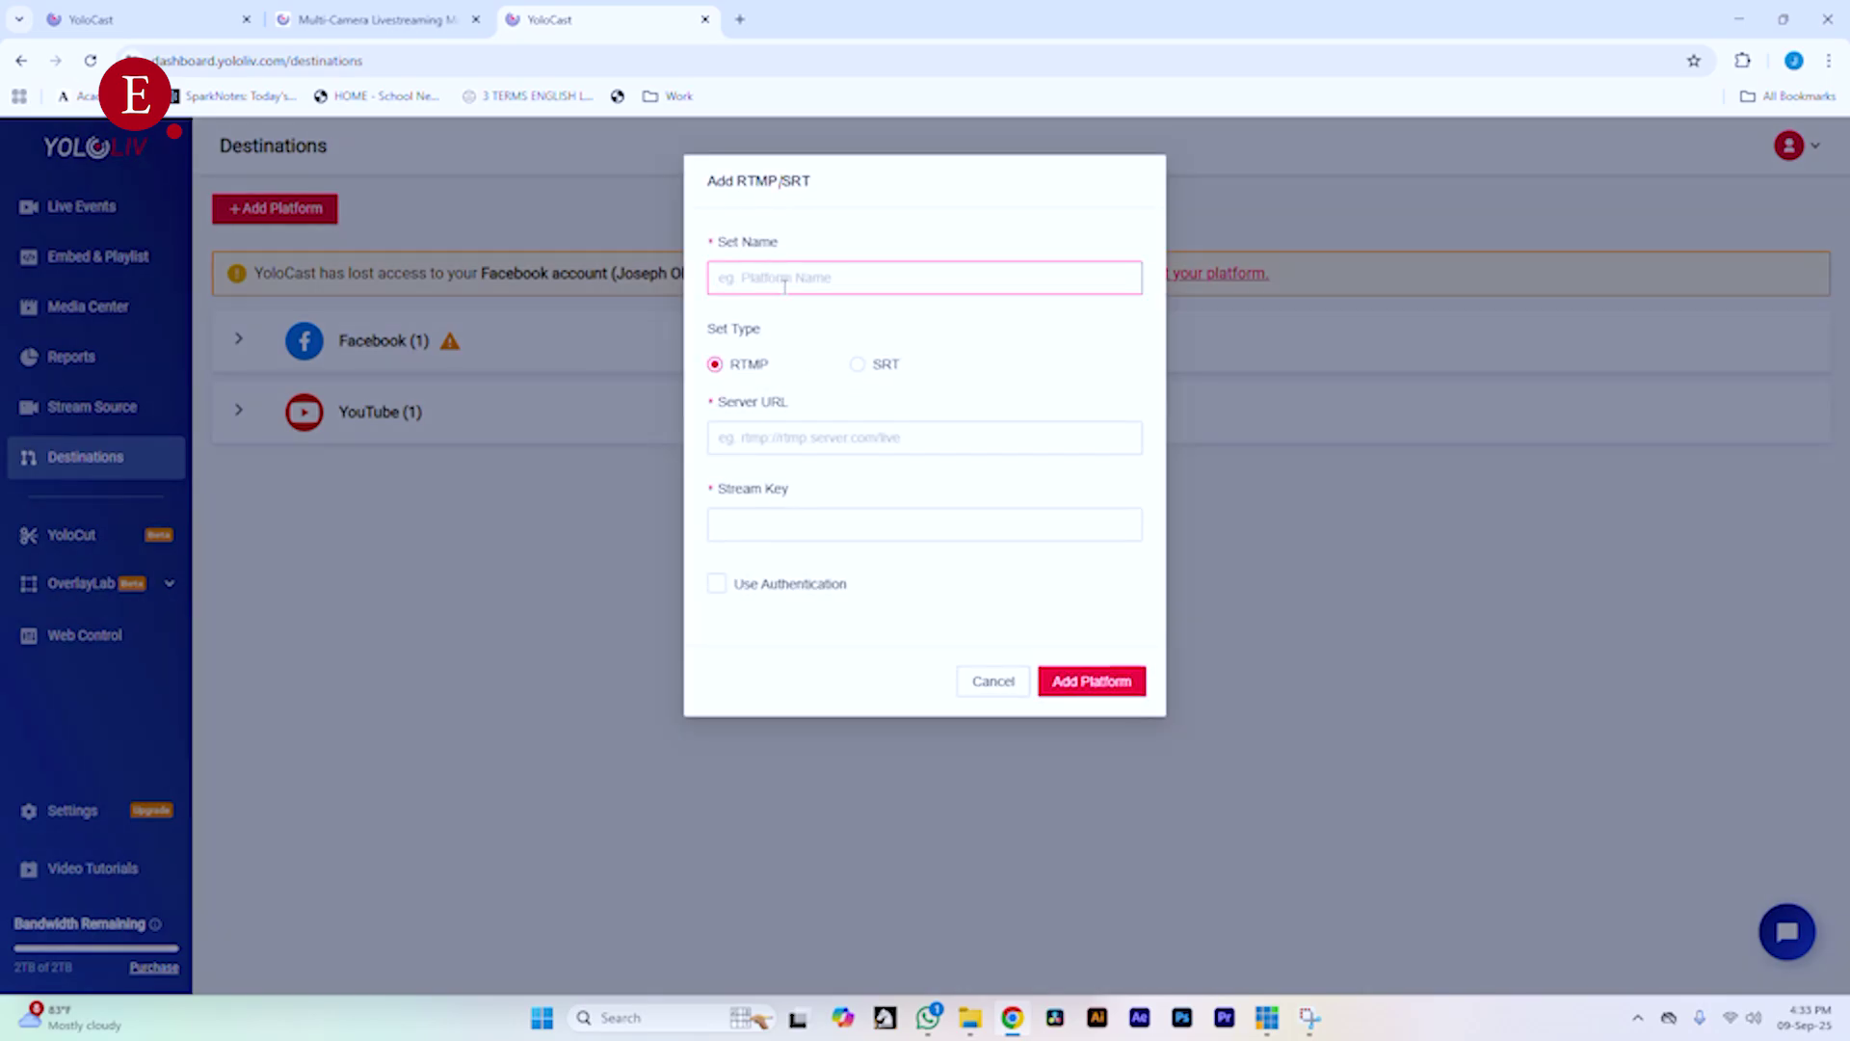
pyautogui.click(762, 287)
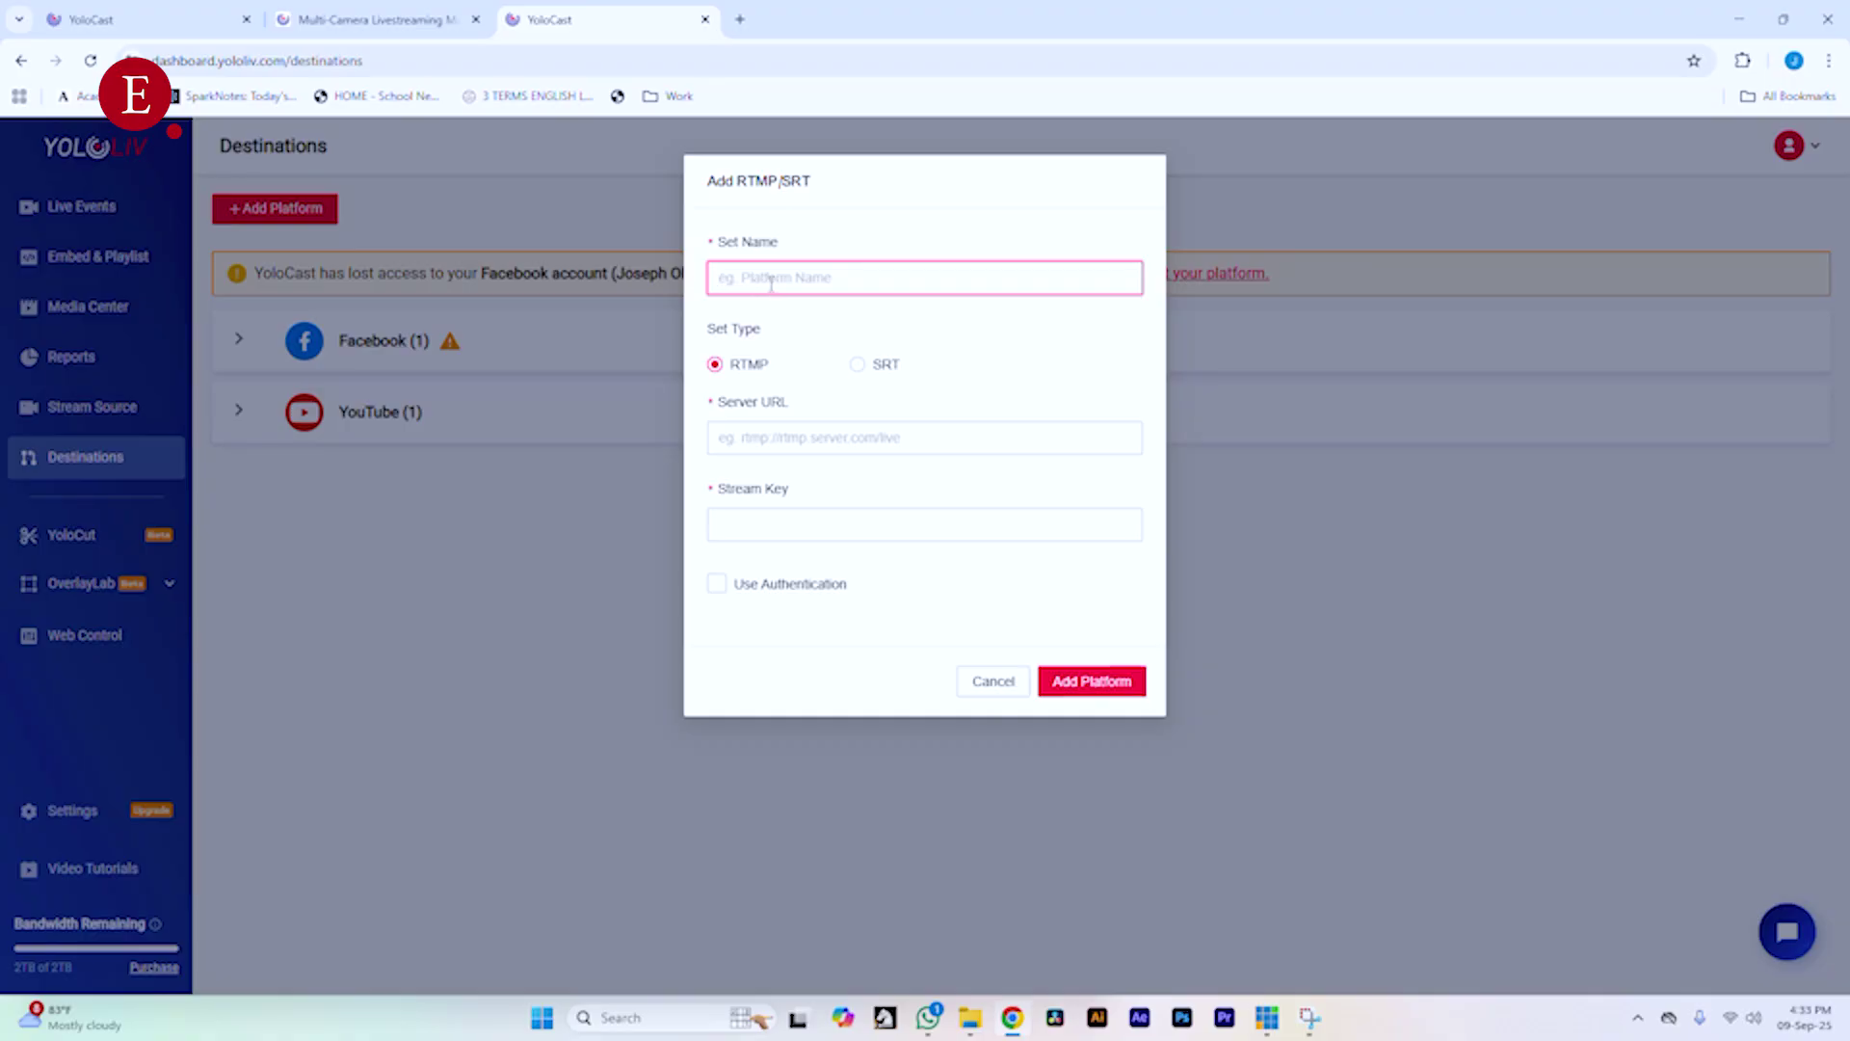
pyautogui.click(821, 437)
pyautogui.click(826, 521)
pyautogui.click(825, 414)
pyautogui.click(838, 280)
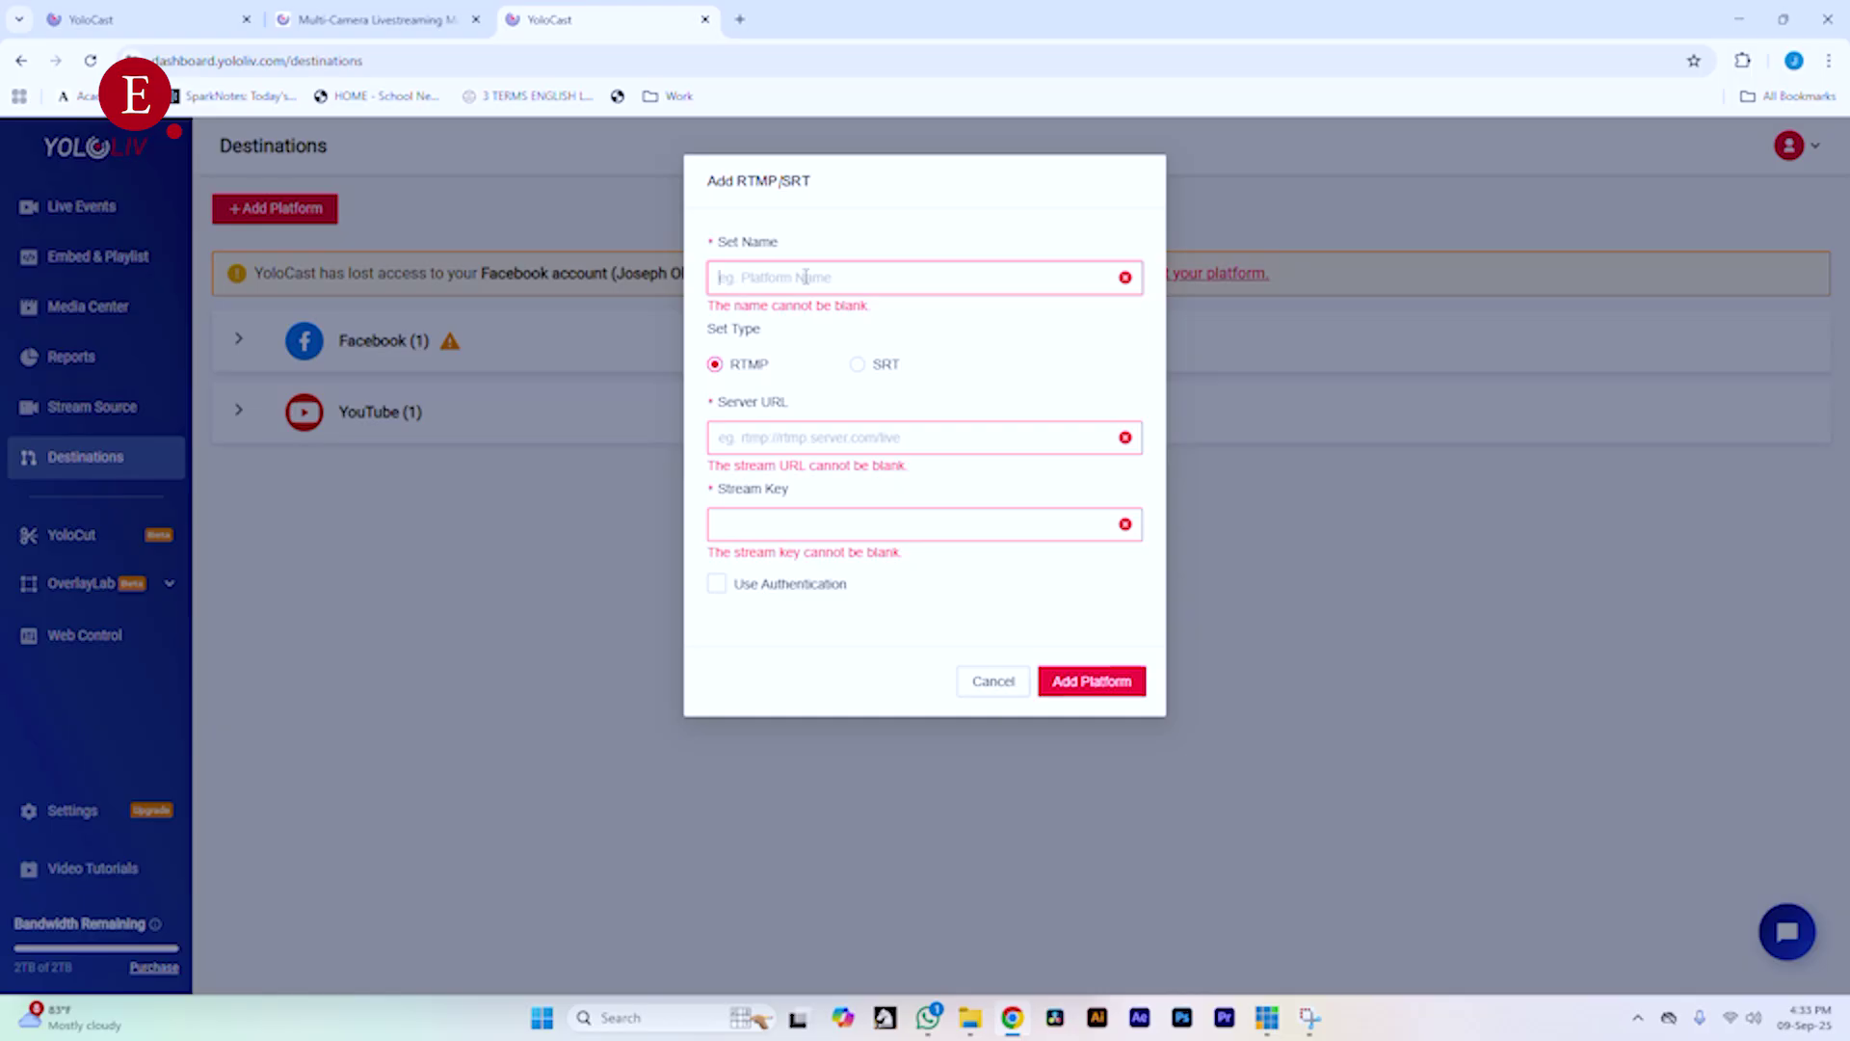
pyautogui.click(802, 525)
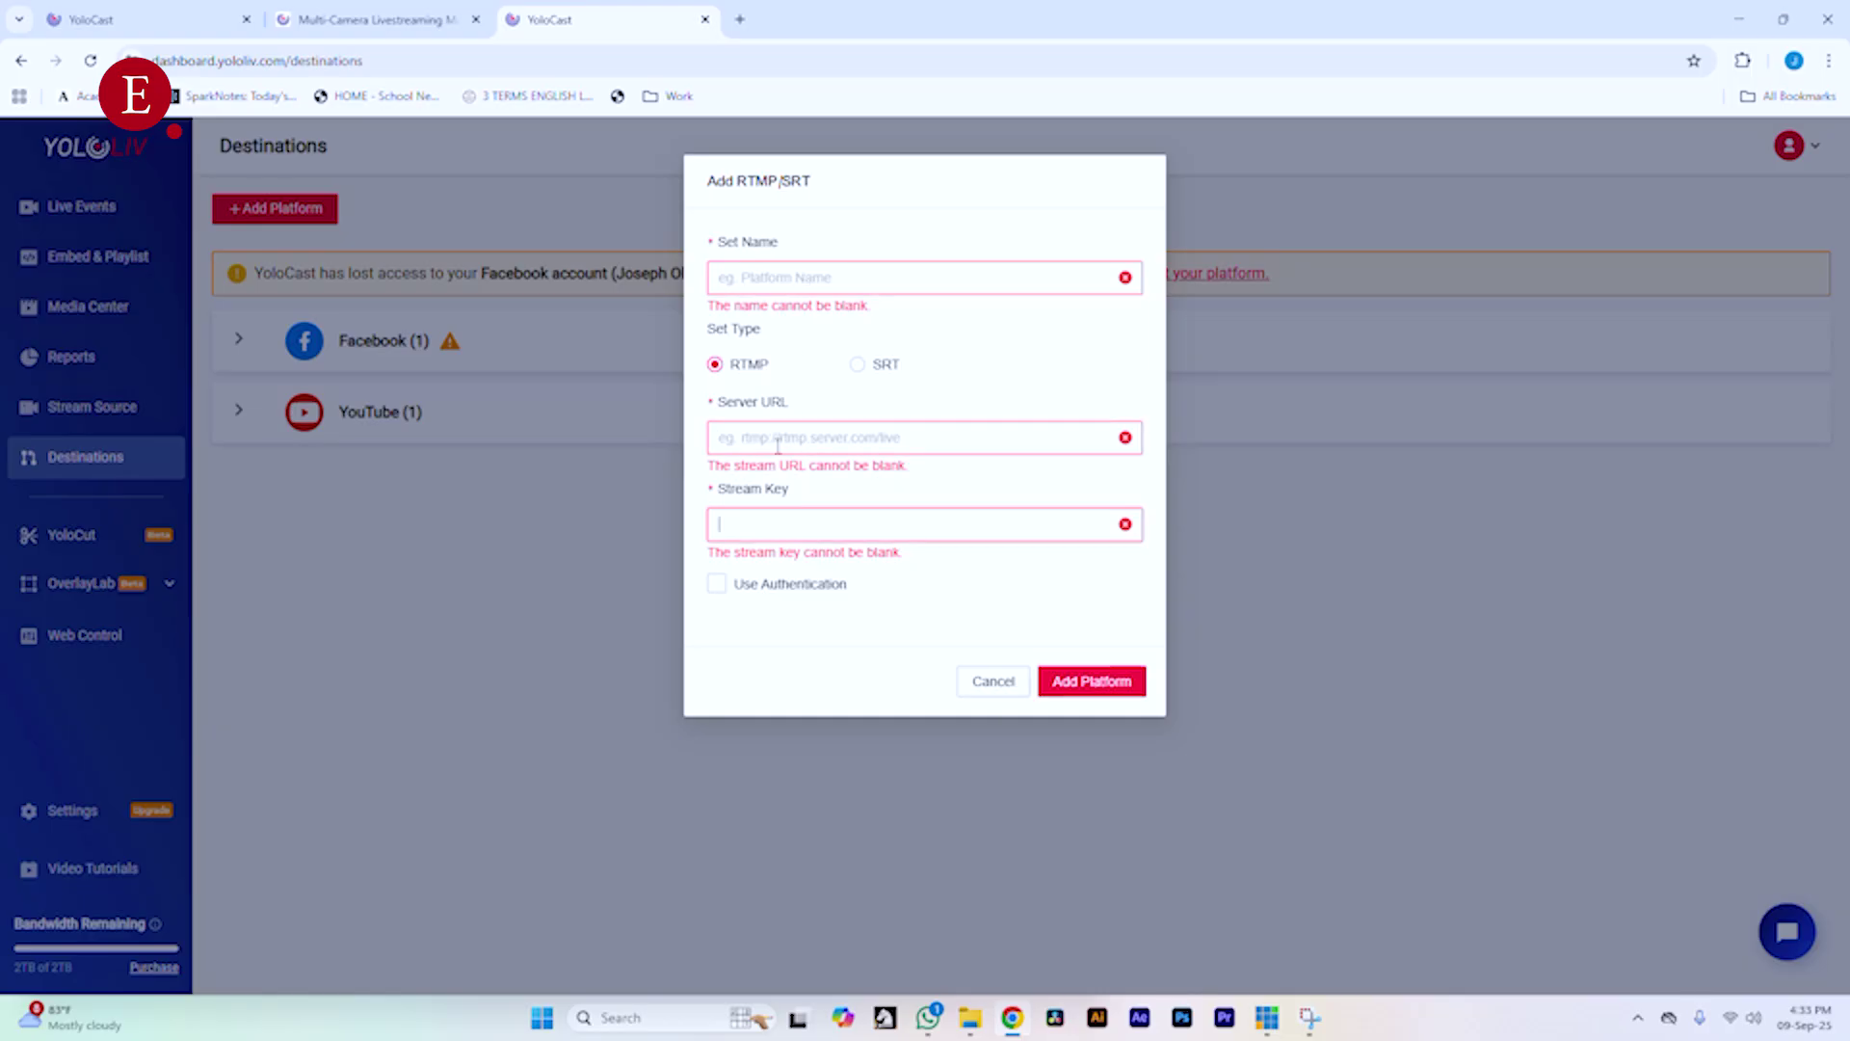
pyautogui.click(806, 279)
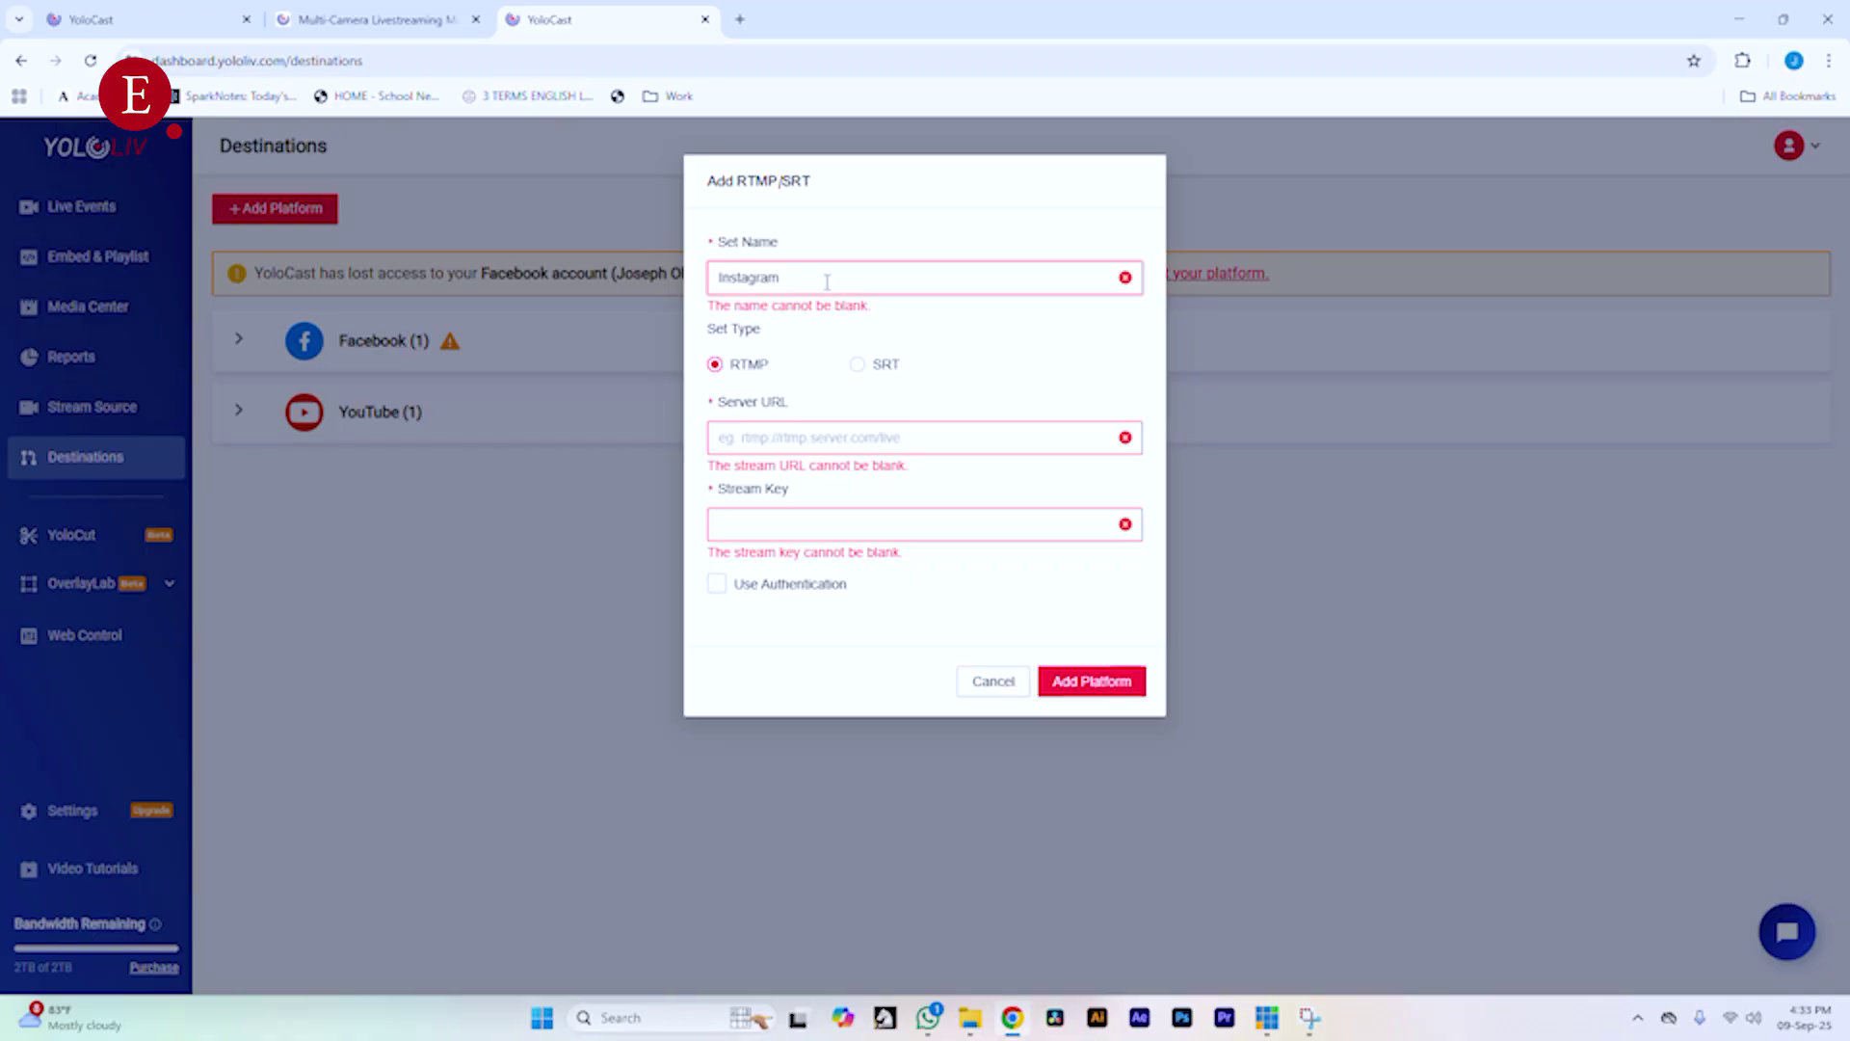
pyautogui.moveTo(827, 282); pyautogui.dragTo(687, 315)
pyautogui.write('Facebook')
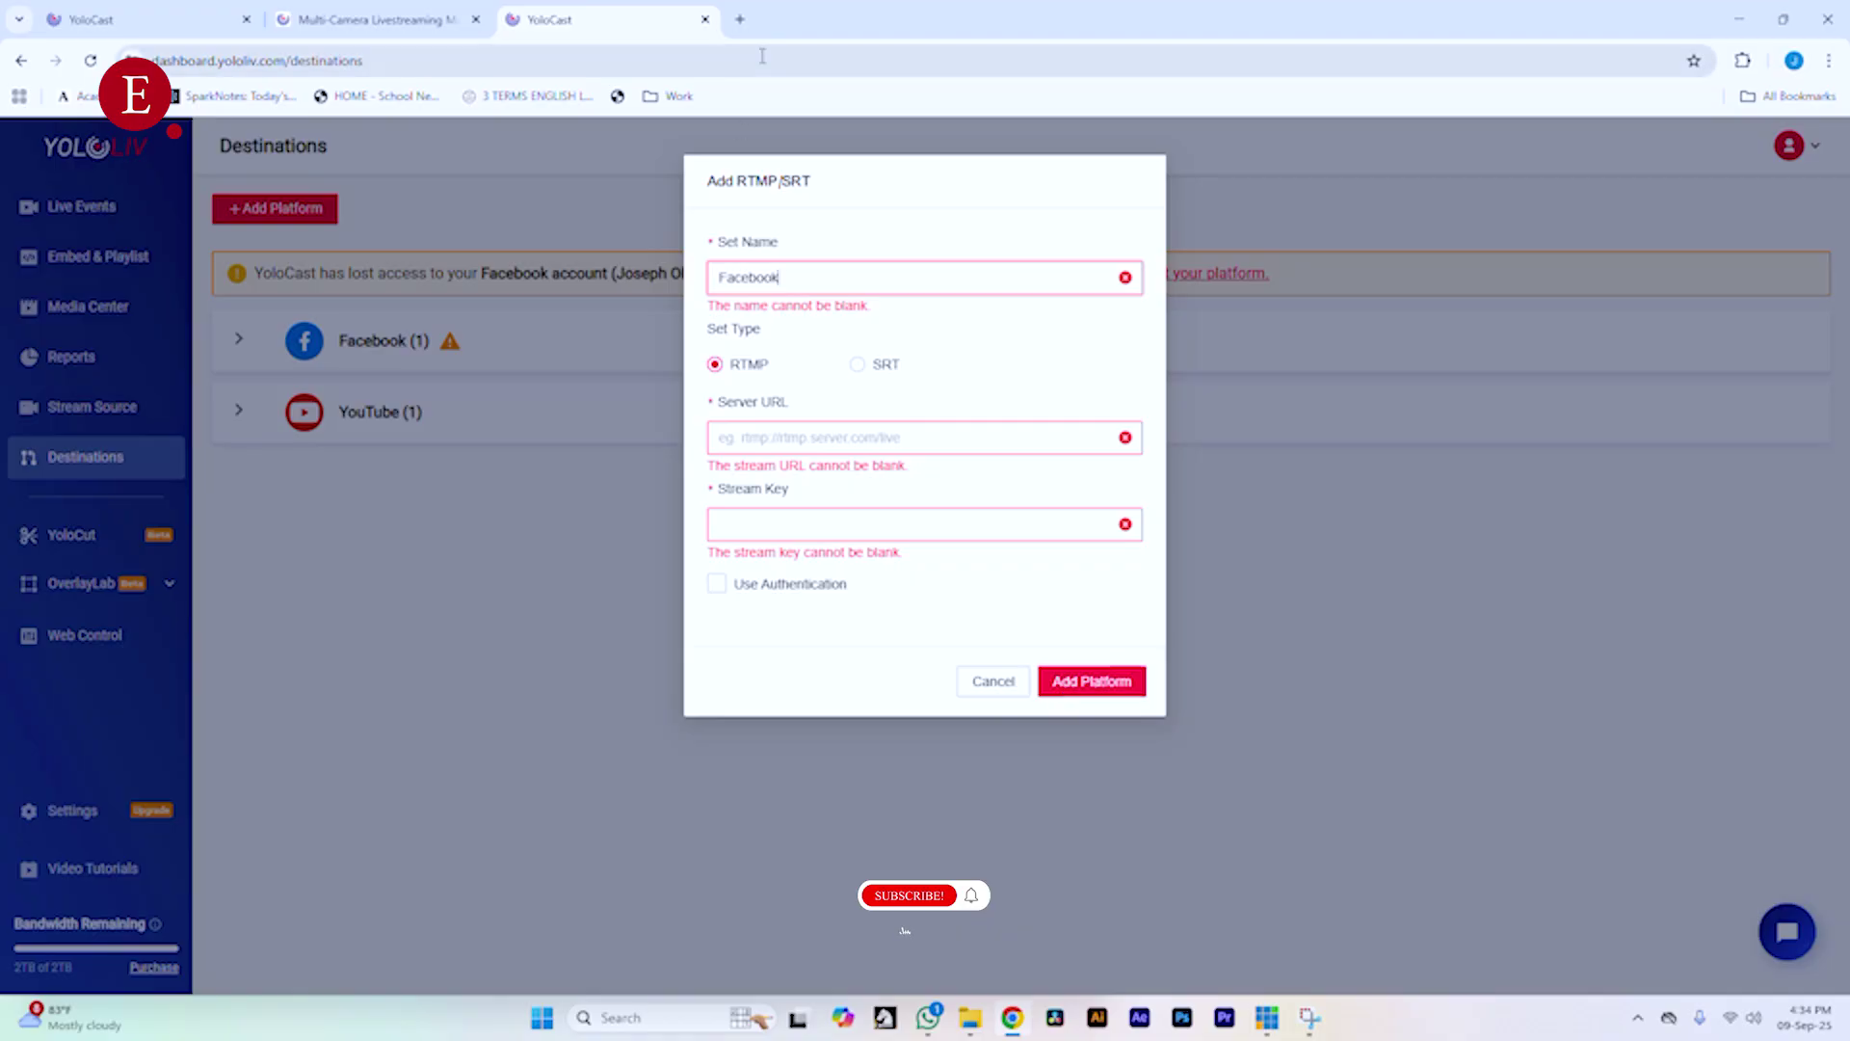
# - Open facebook.com in a new tab alongside the YoloCast tab
pyautogui.click(740, 20)
pyautogui.write('facebook.com')
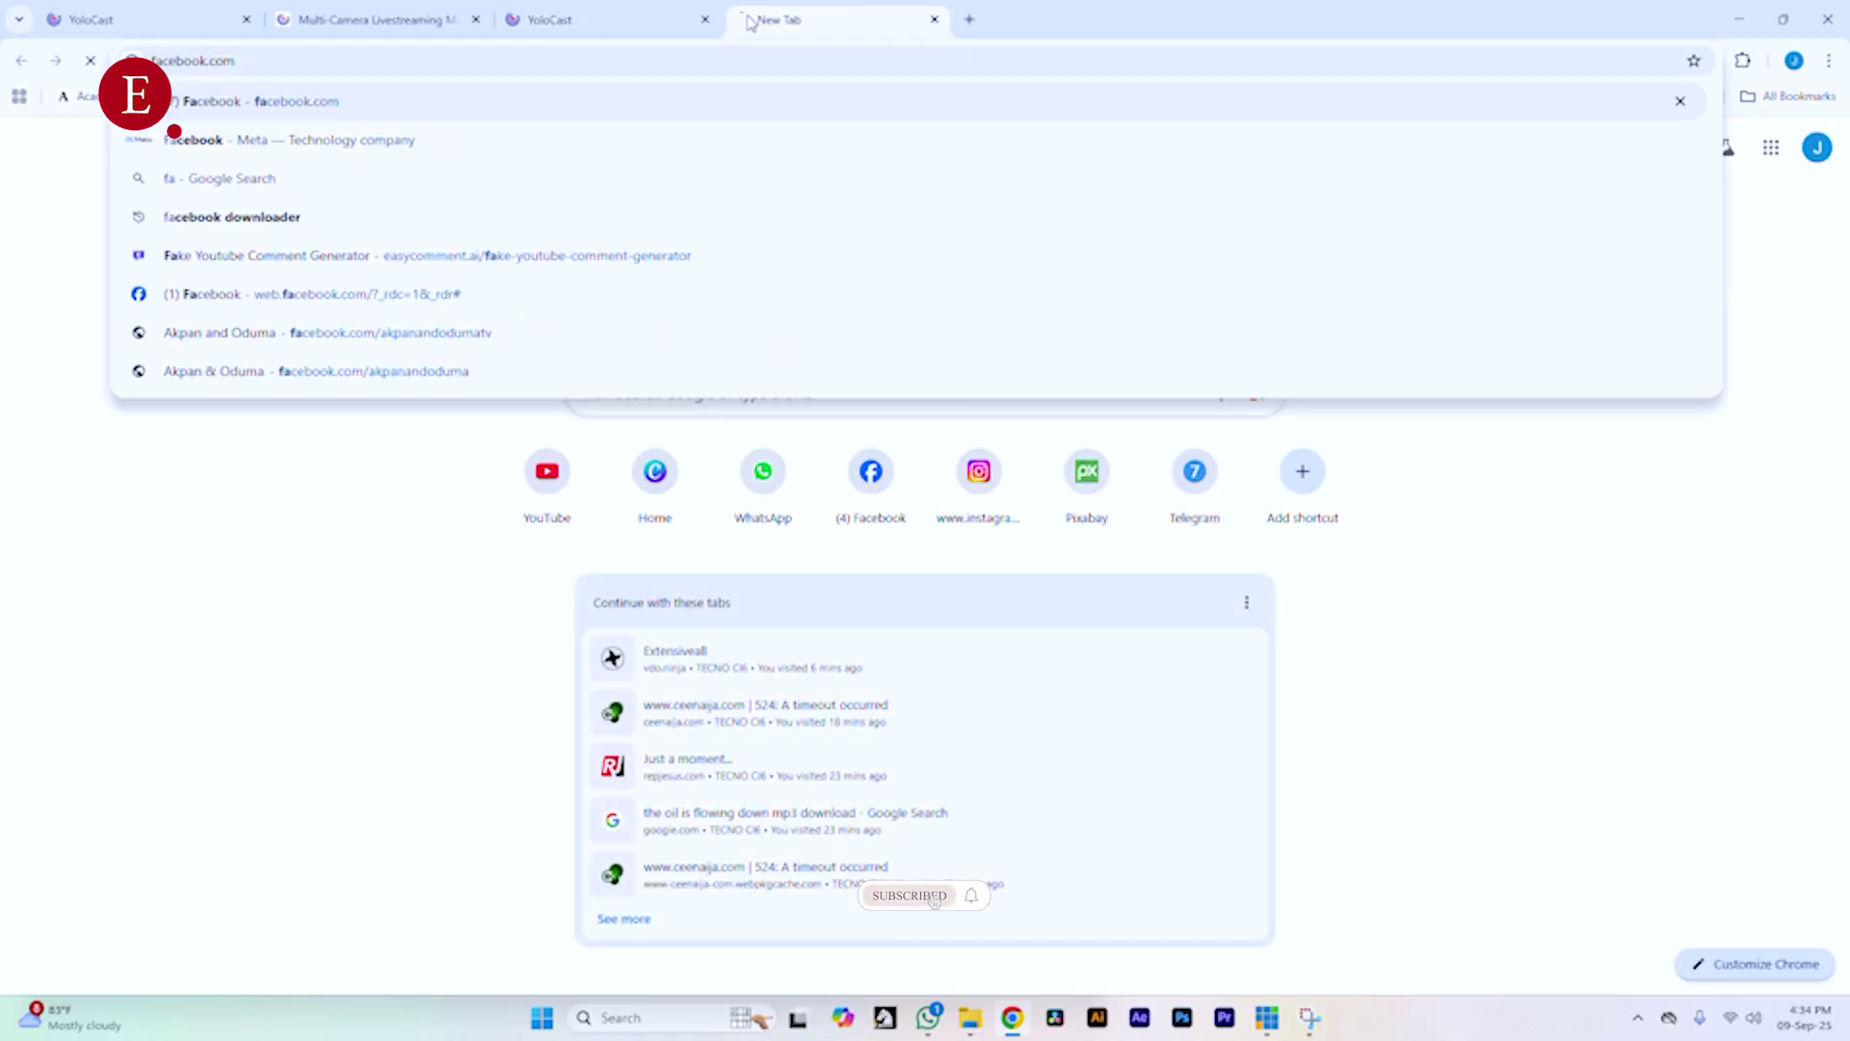
pyautogui.press('Return')
pyautogui.click(547, 20)
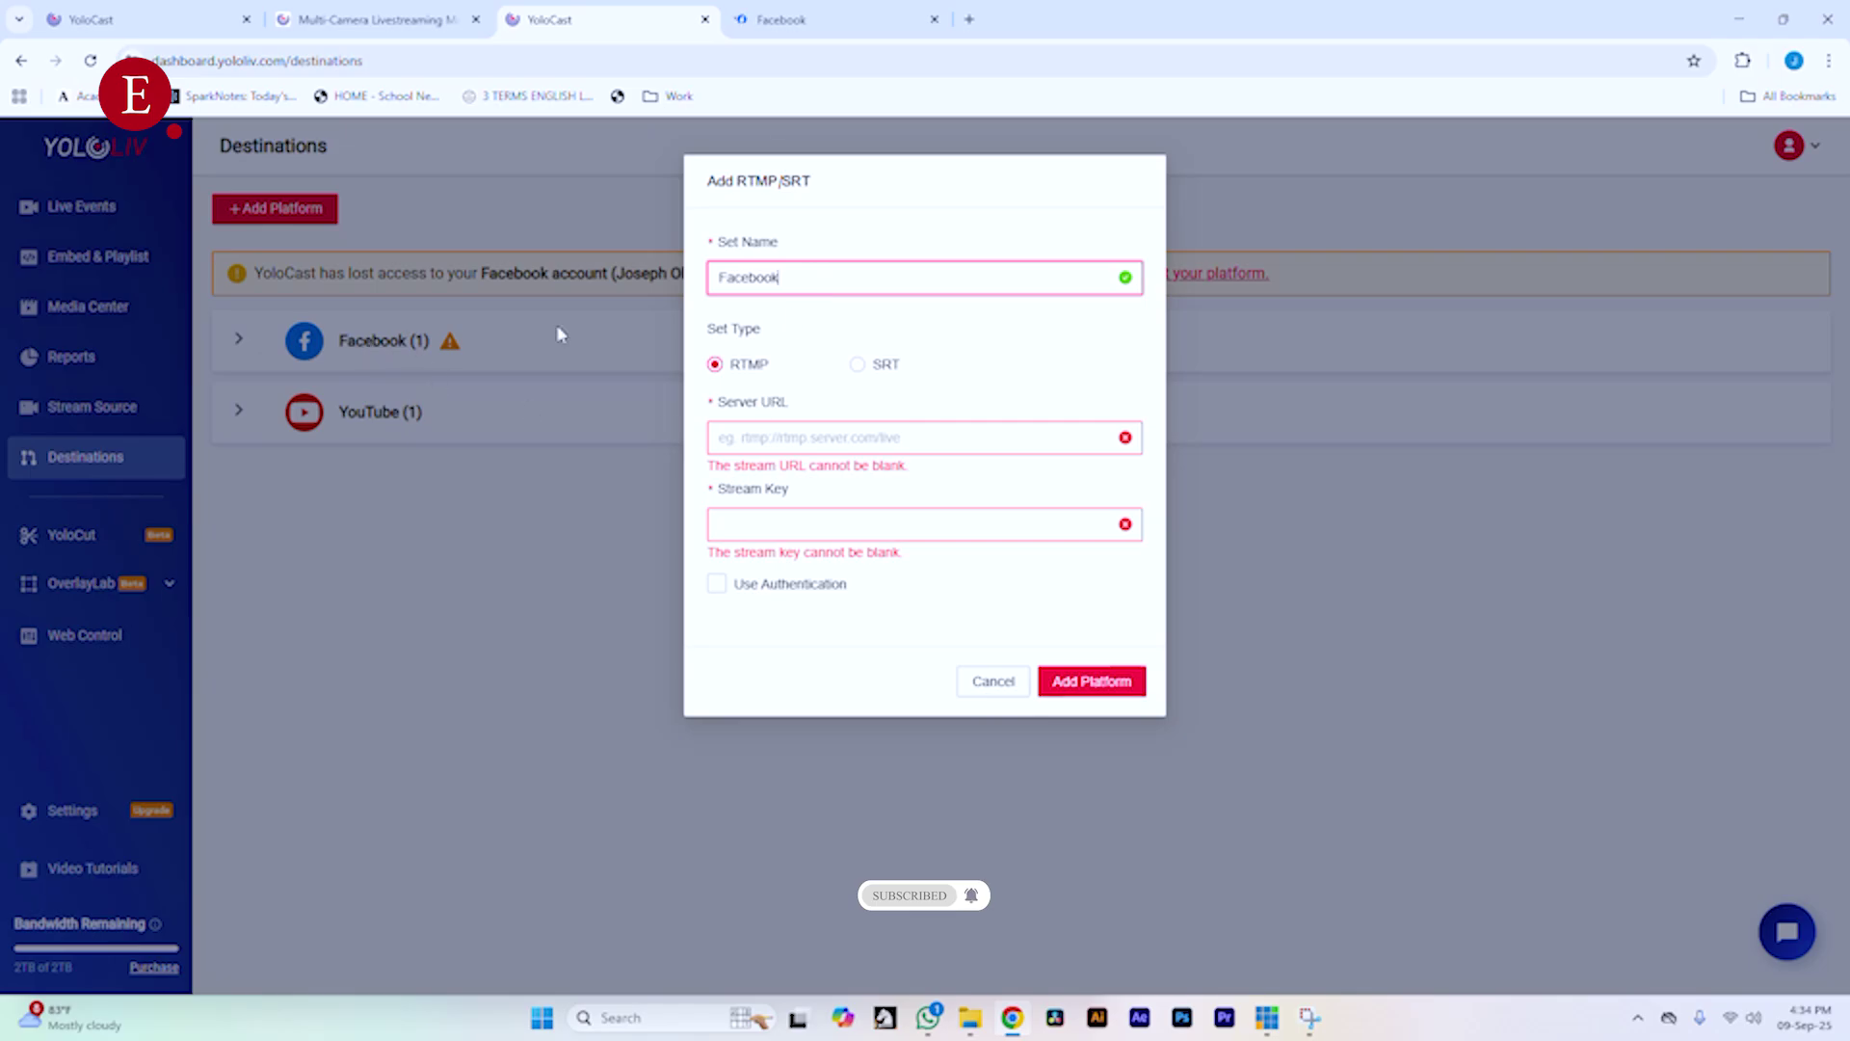
pyautogui.click(785, 21)
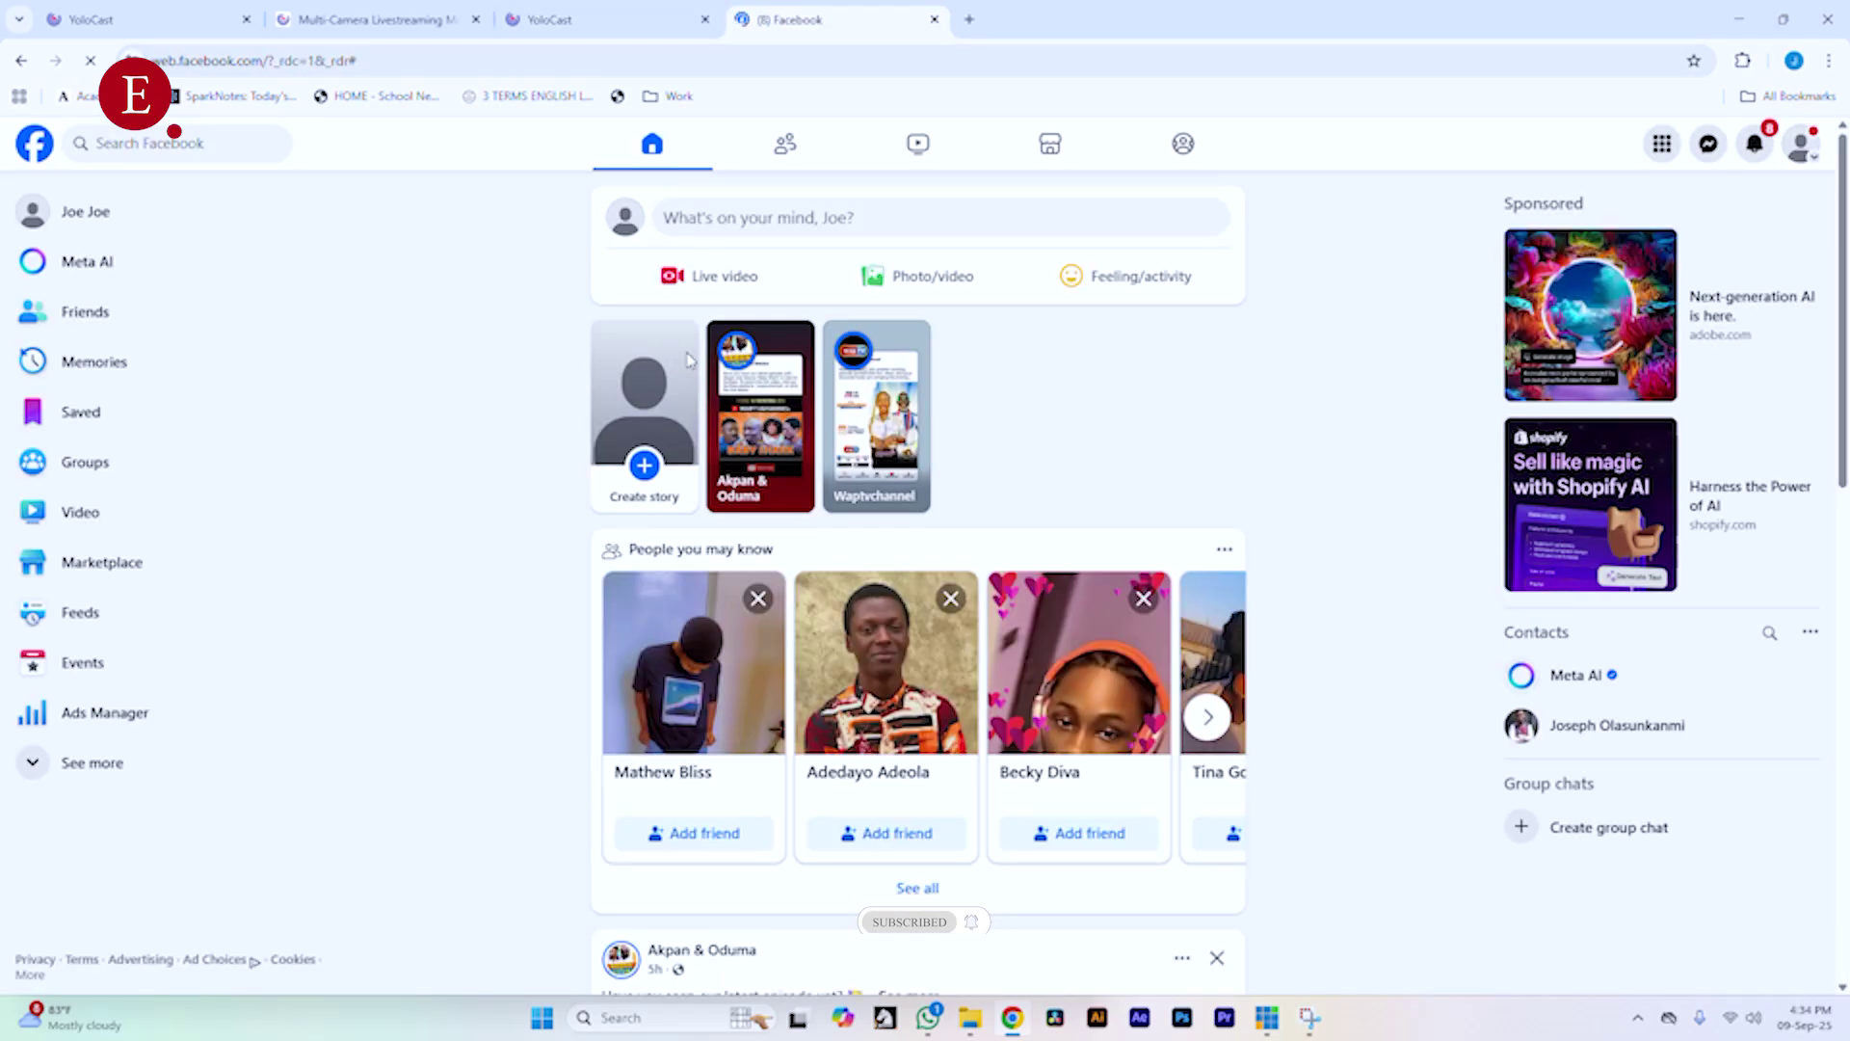
# - Start a Go Live video with streaming software as source and expand Advanced Settings
pyautogui.click(728, 280)
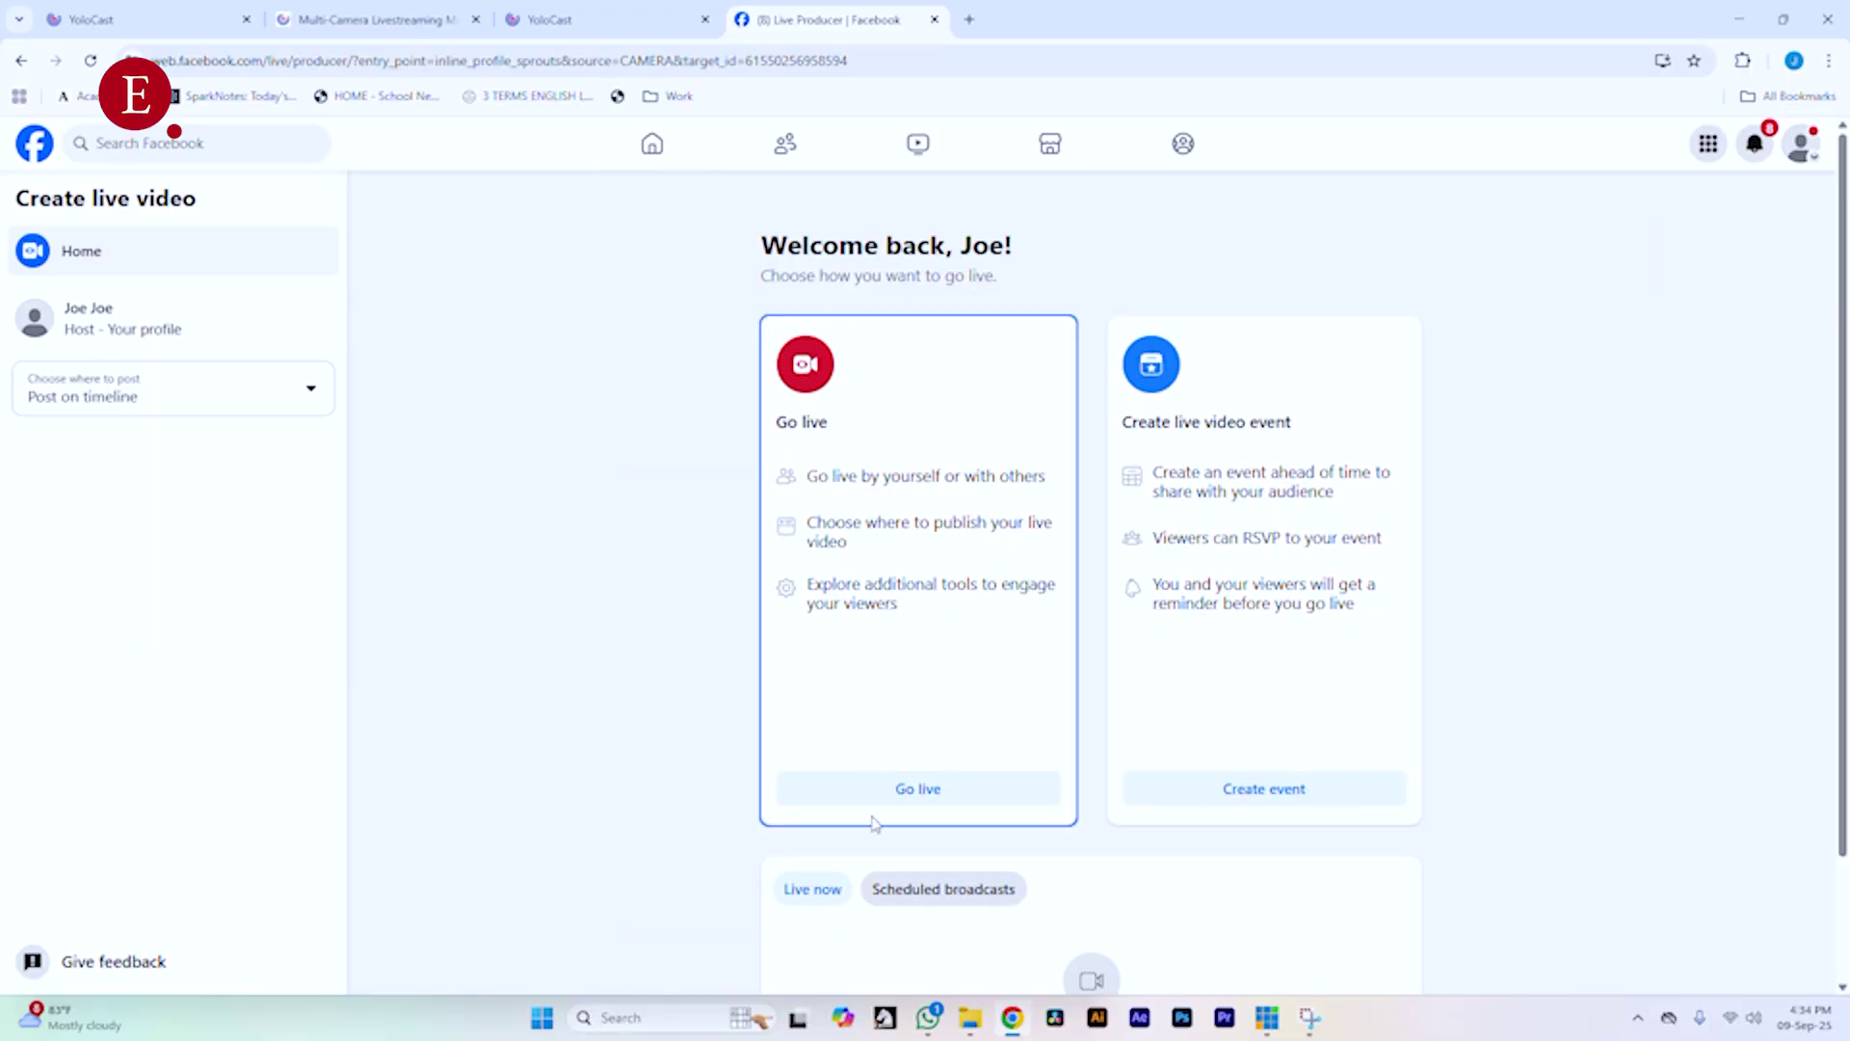
pyautogui.click(904, 790)
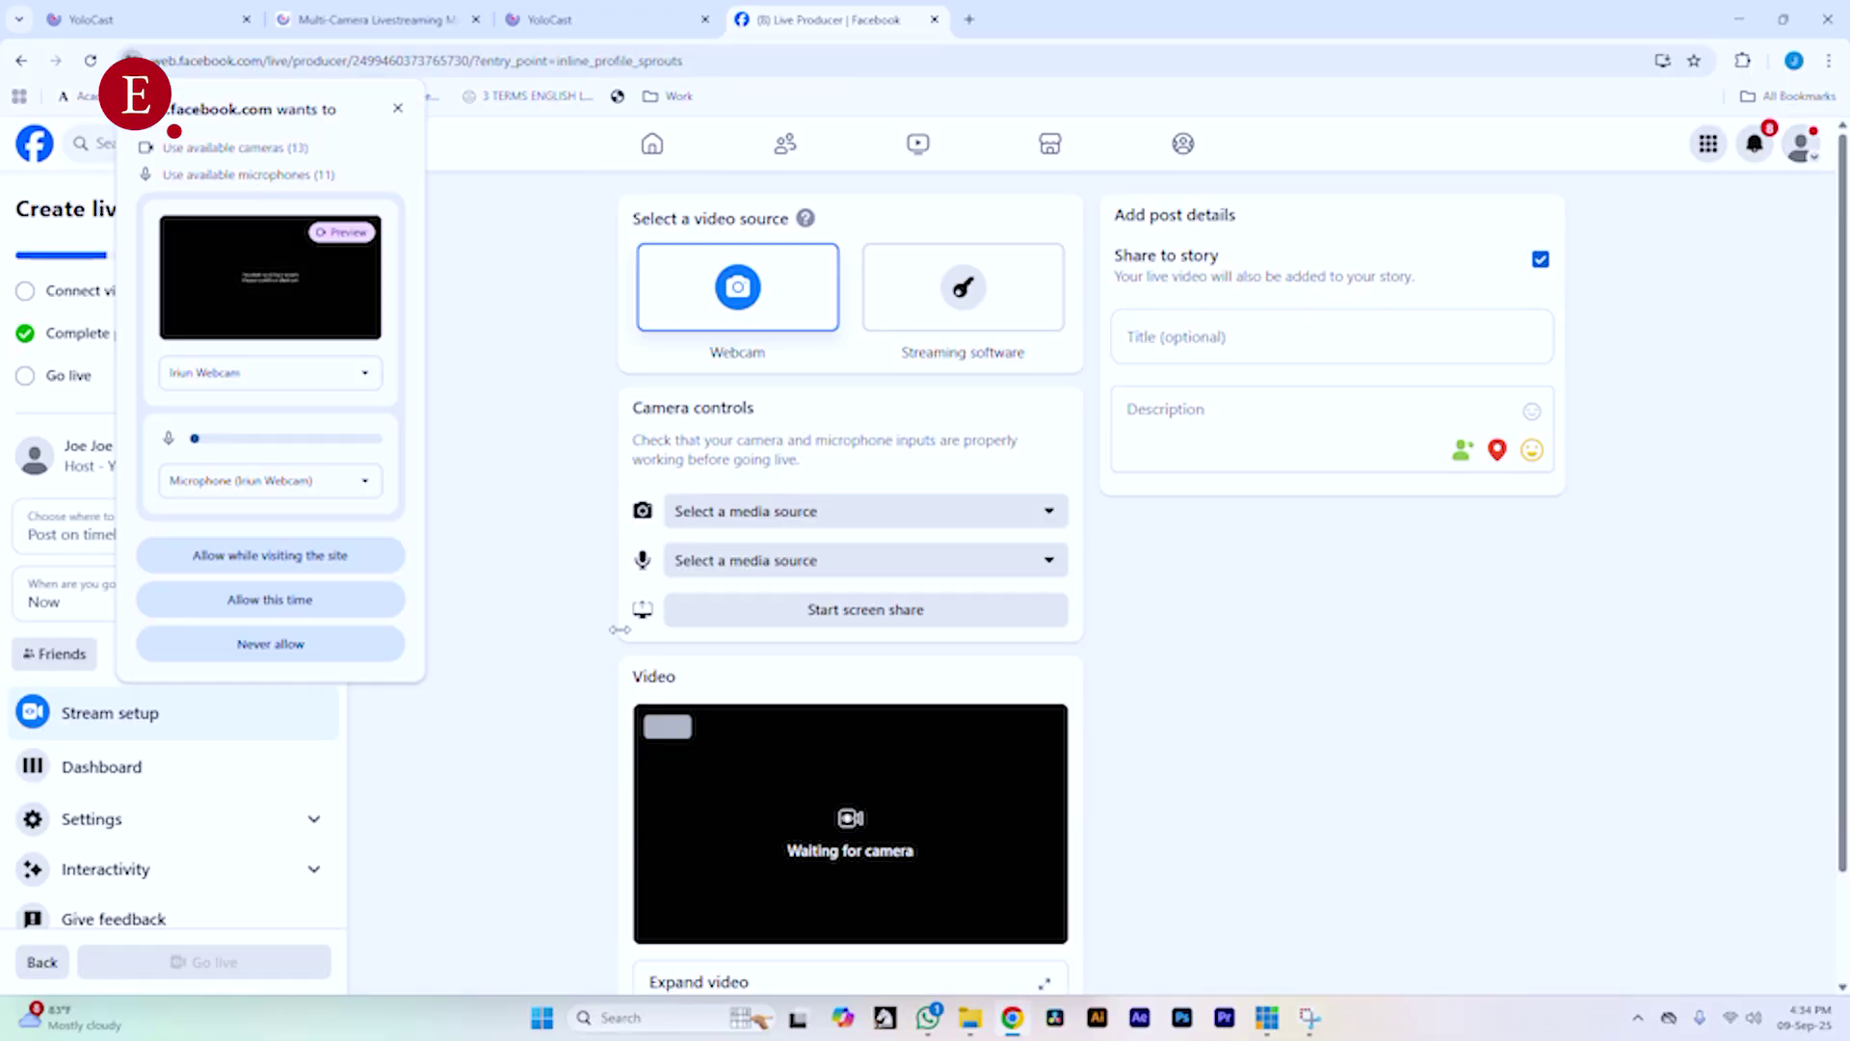
pyautogui.click(309, 600)
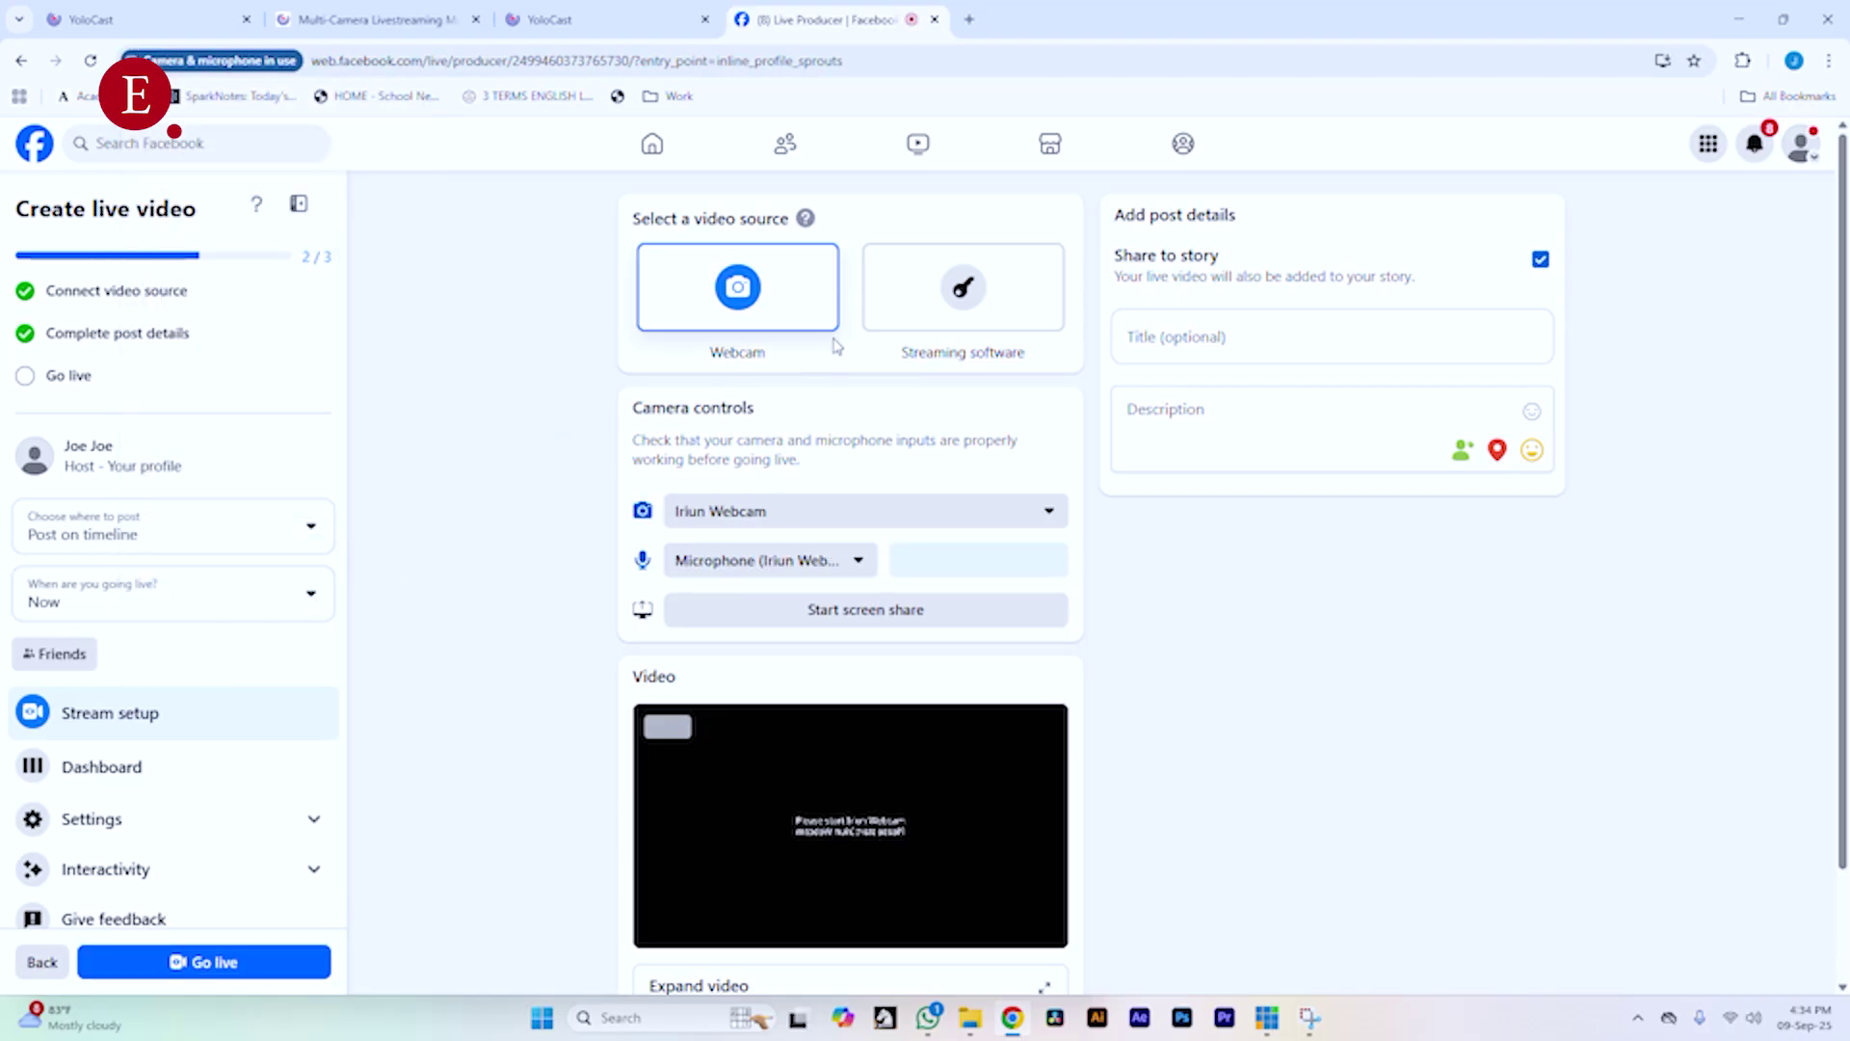
pyautogui.click(969, 299)
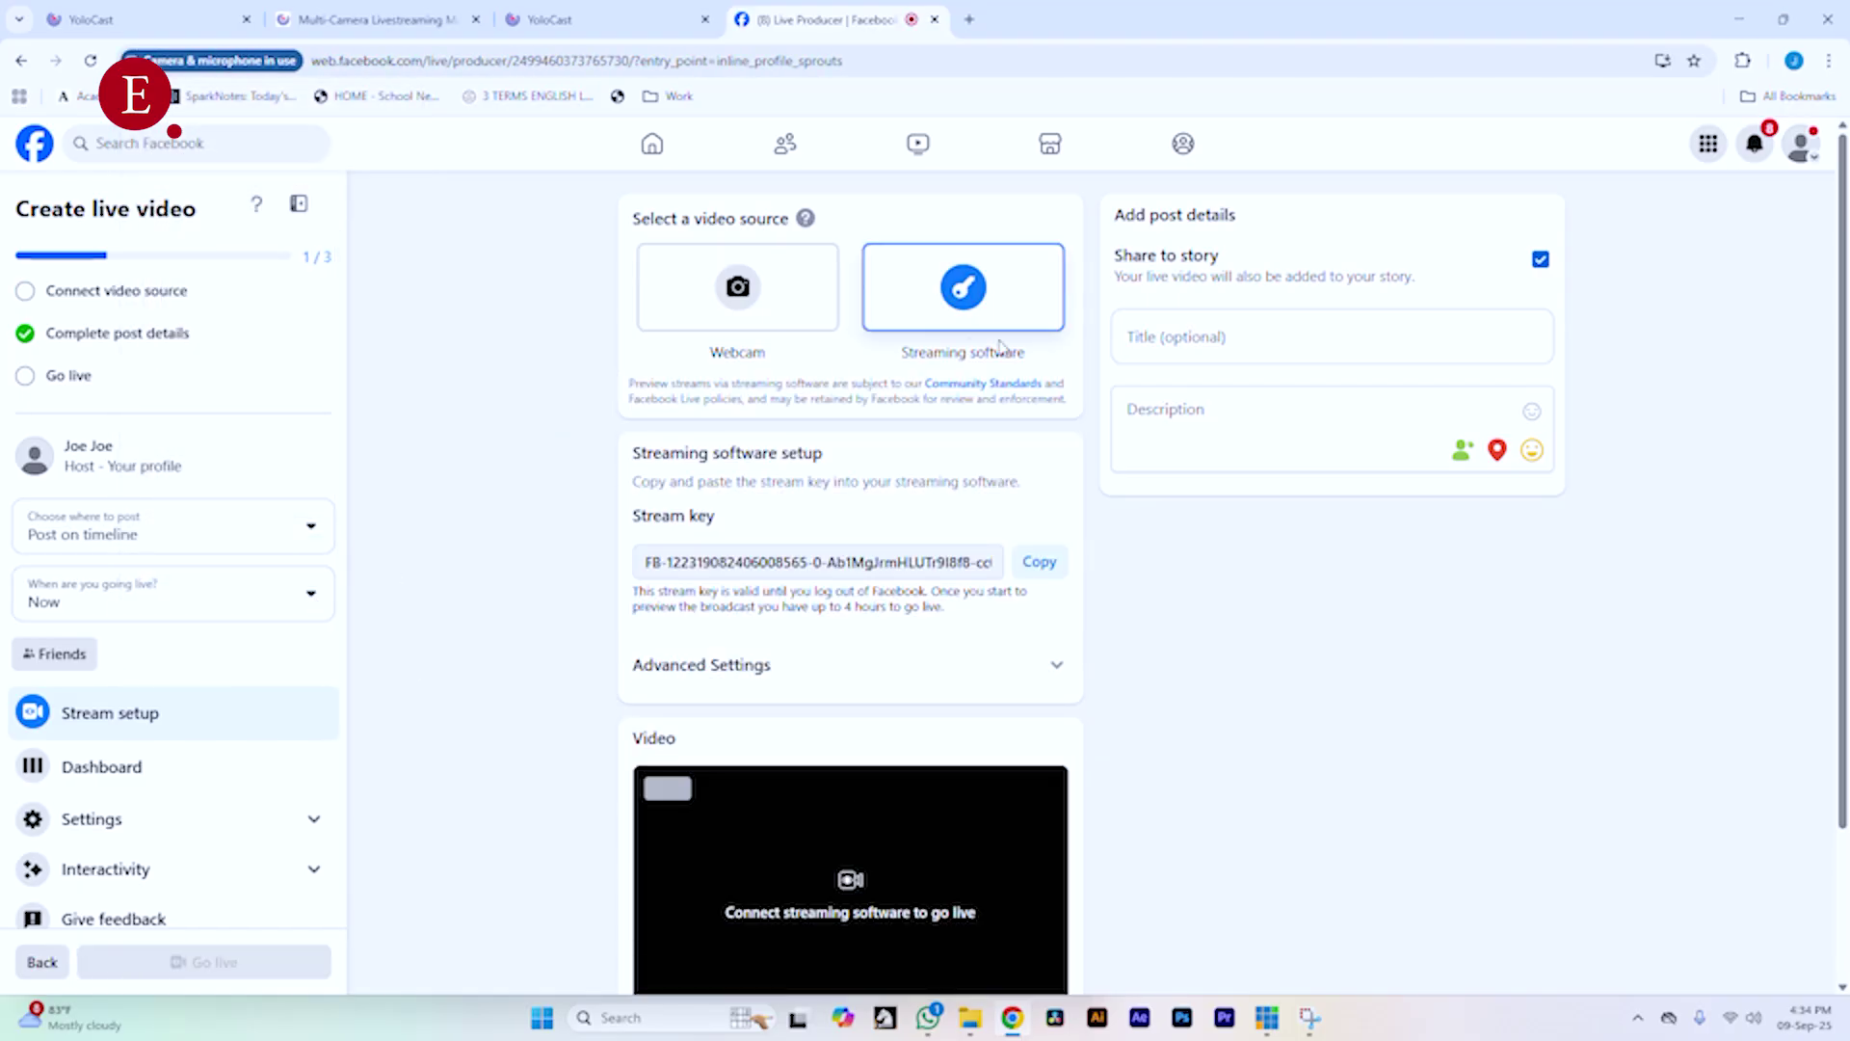
pyautogui.click(1198, 340)
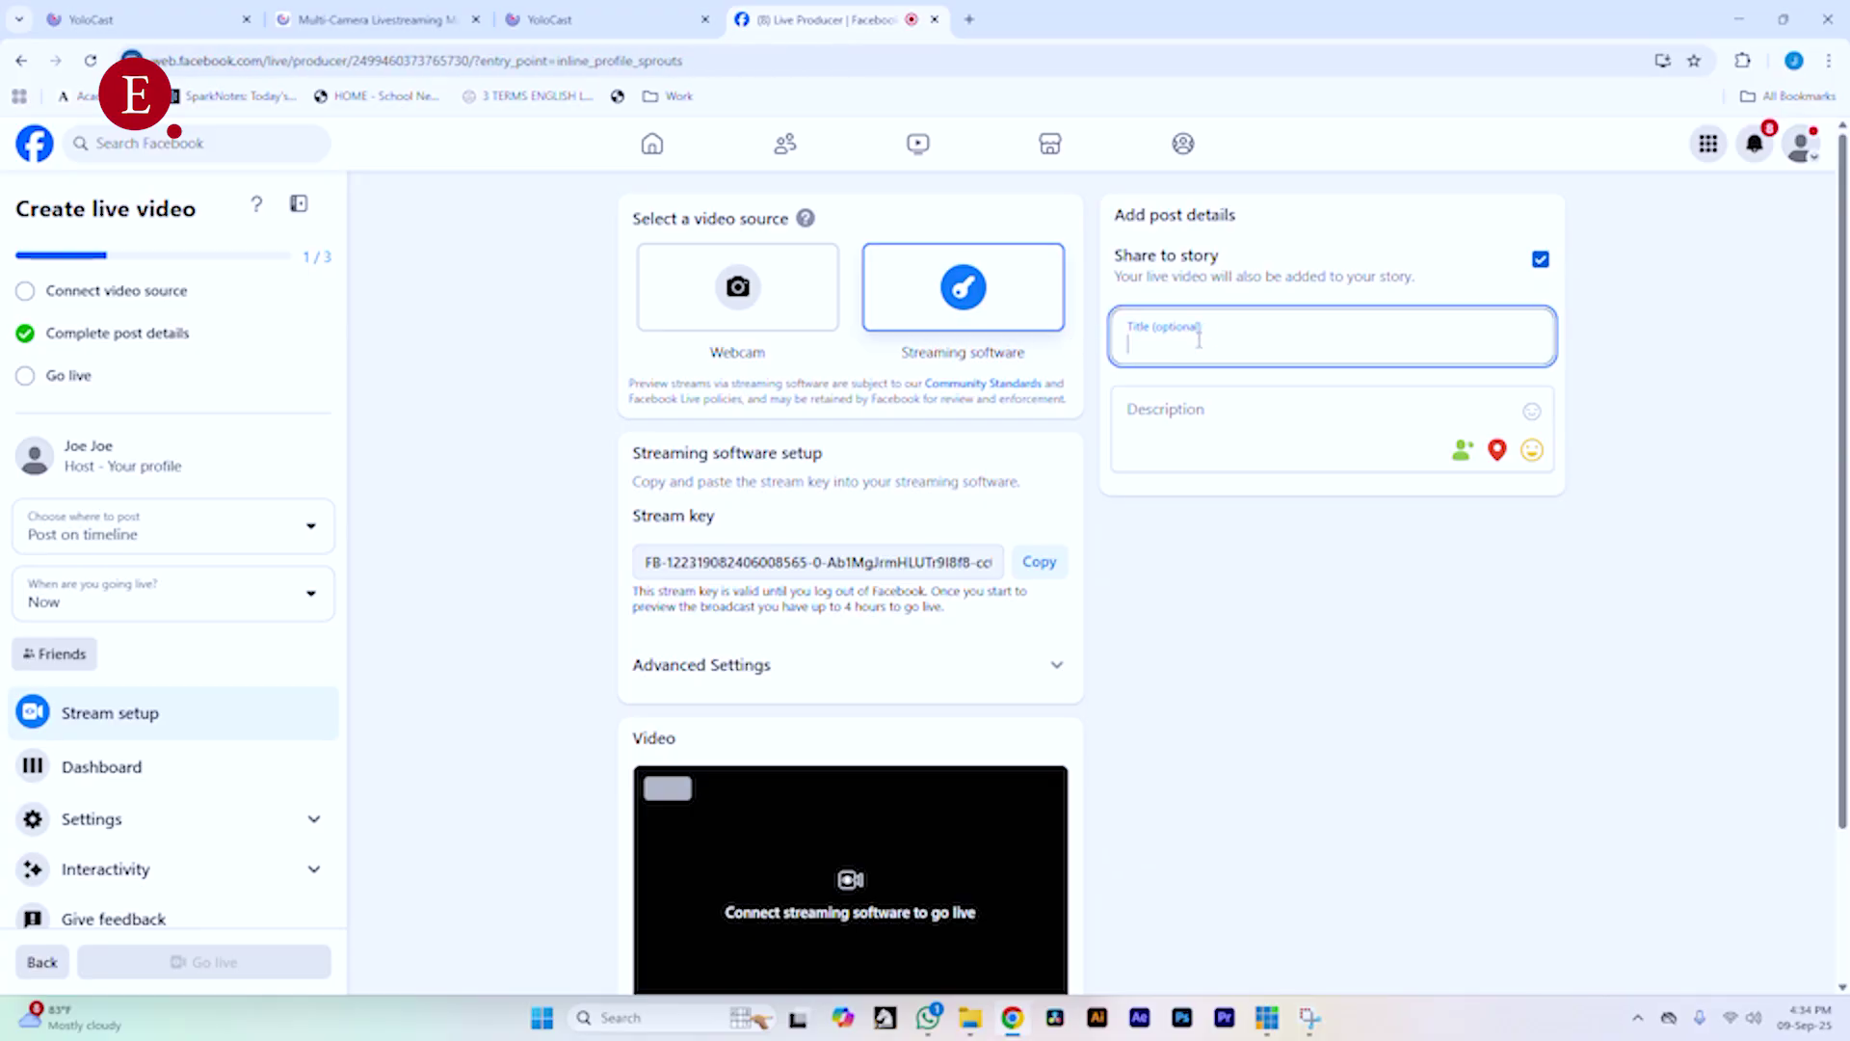
pyautogui.click(1353, 537)
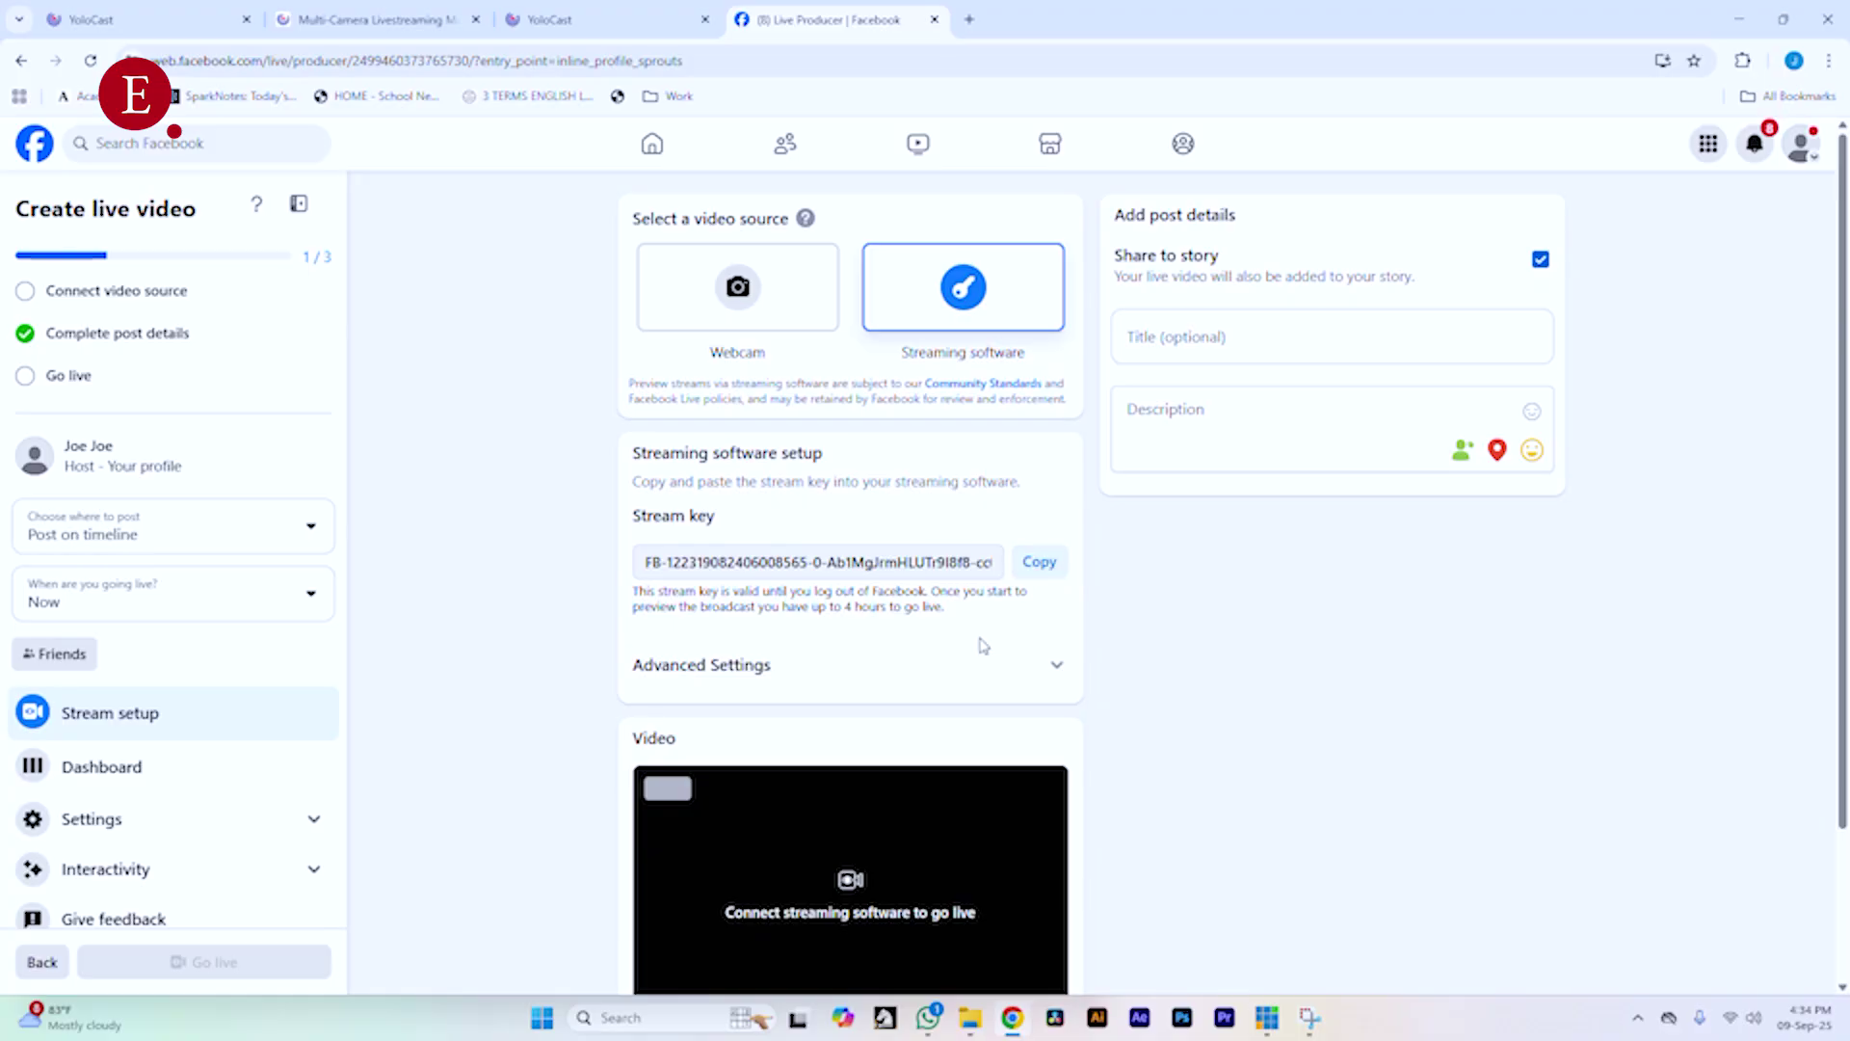
pyautogui.click(1023, 664)
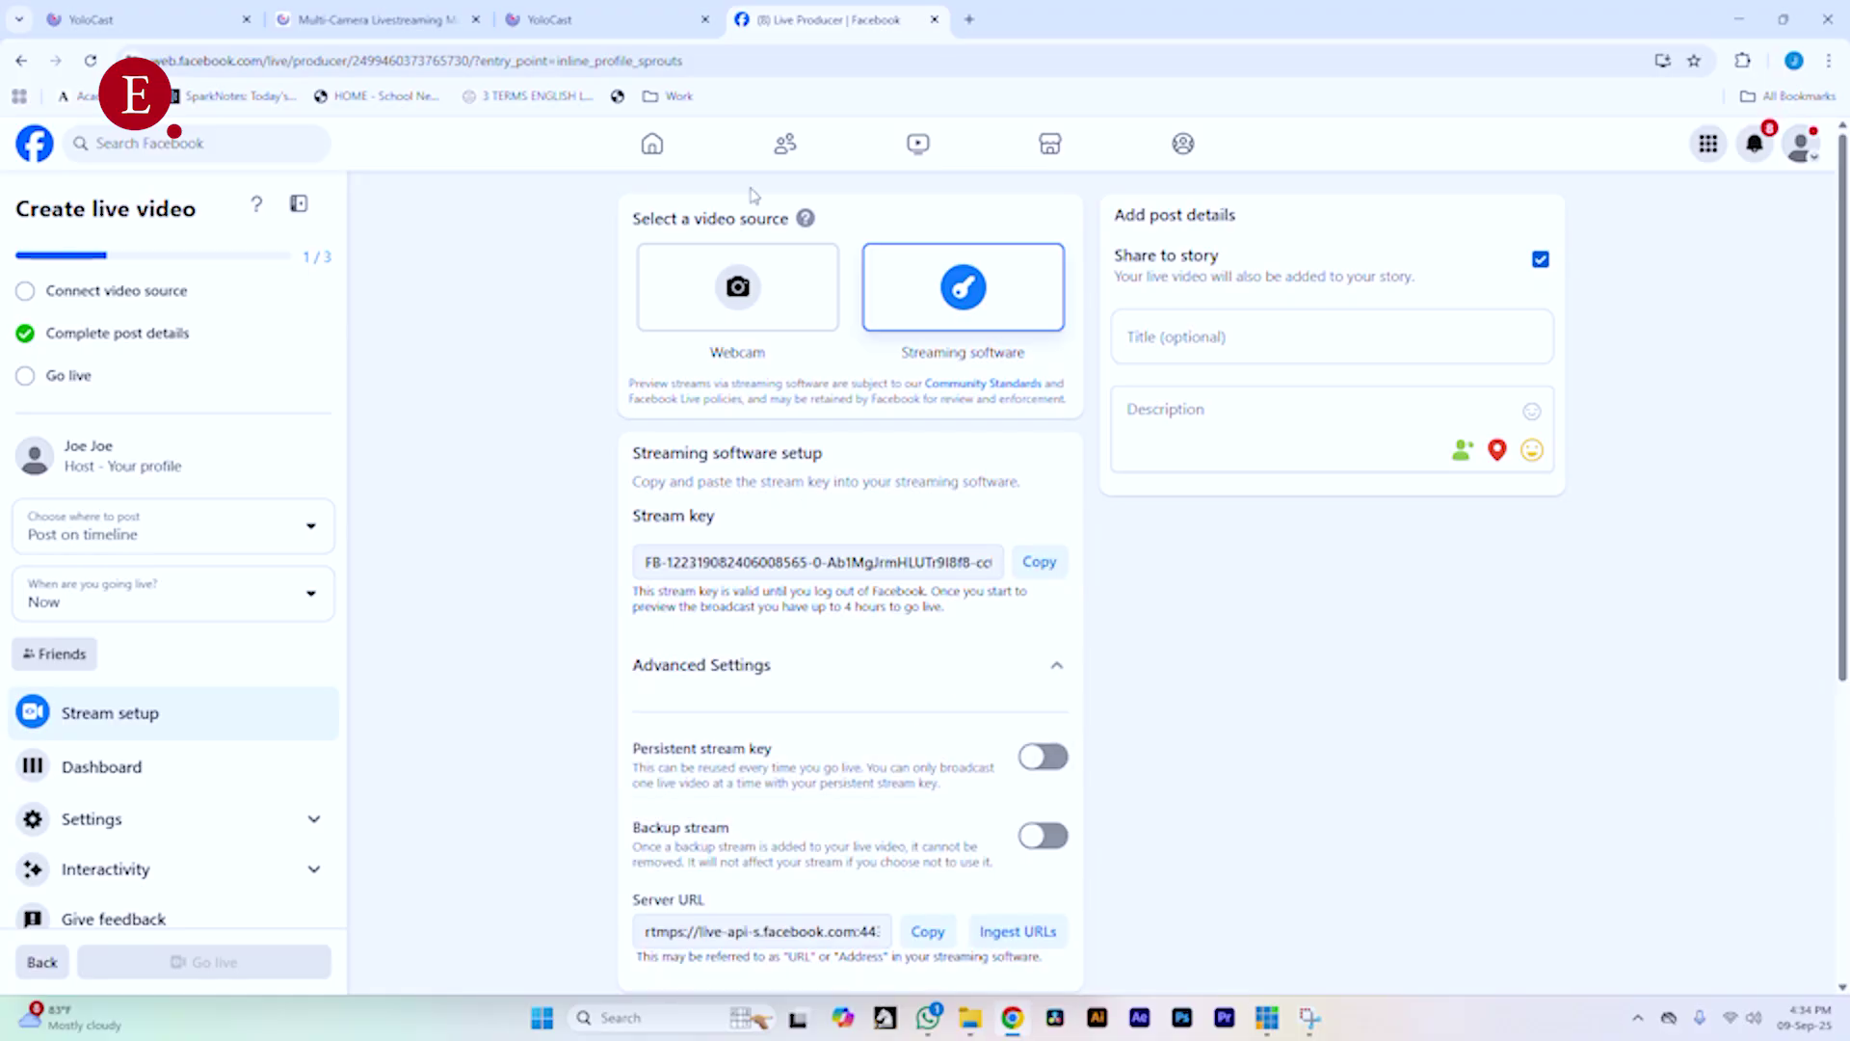
pyautogui.click(550, 20)
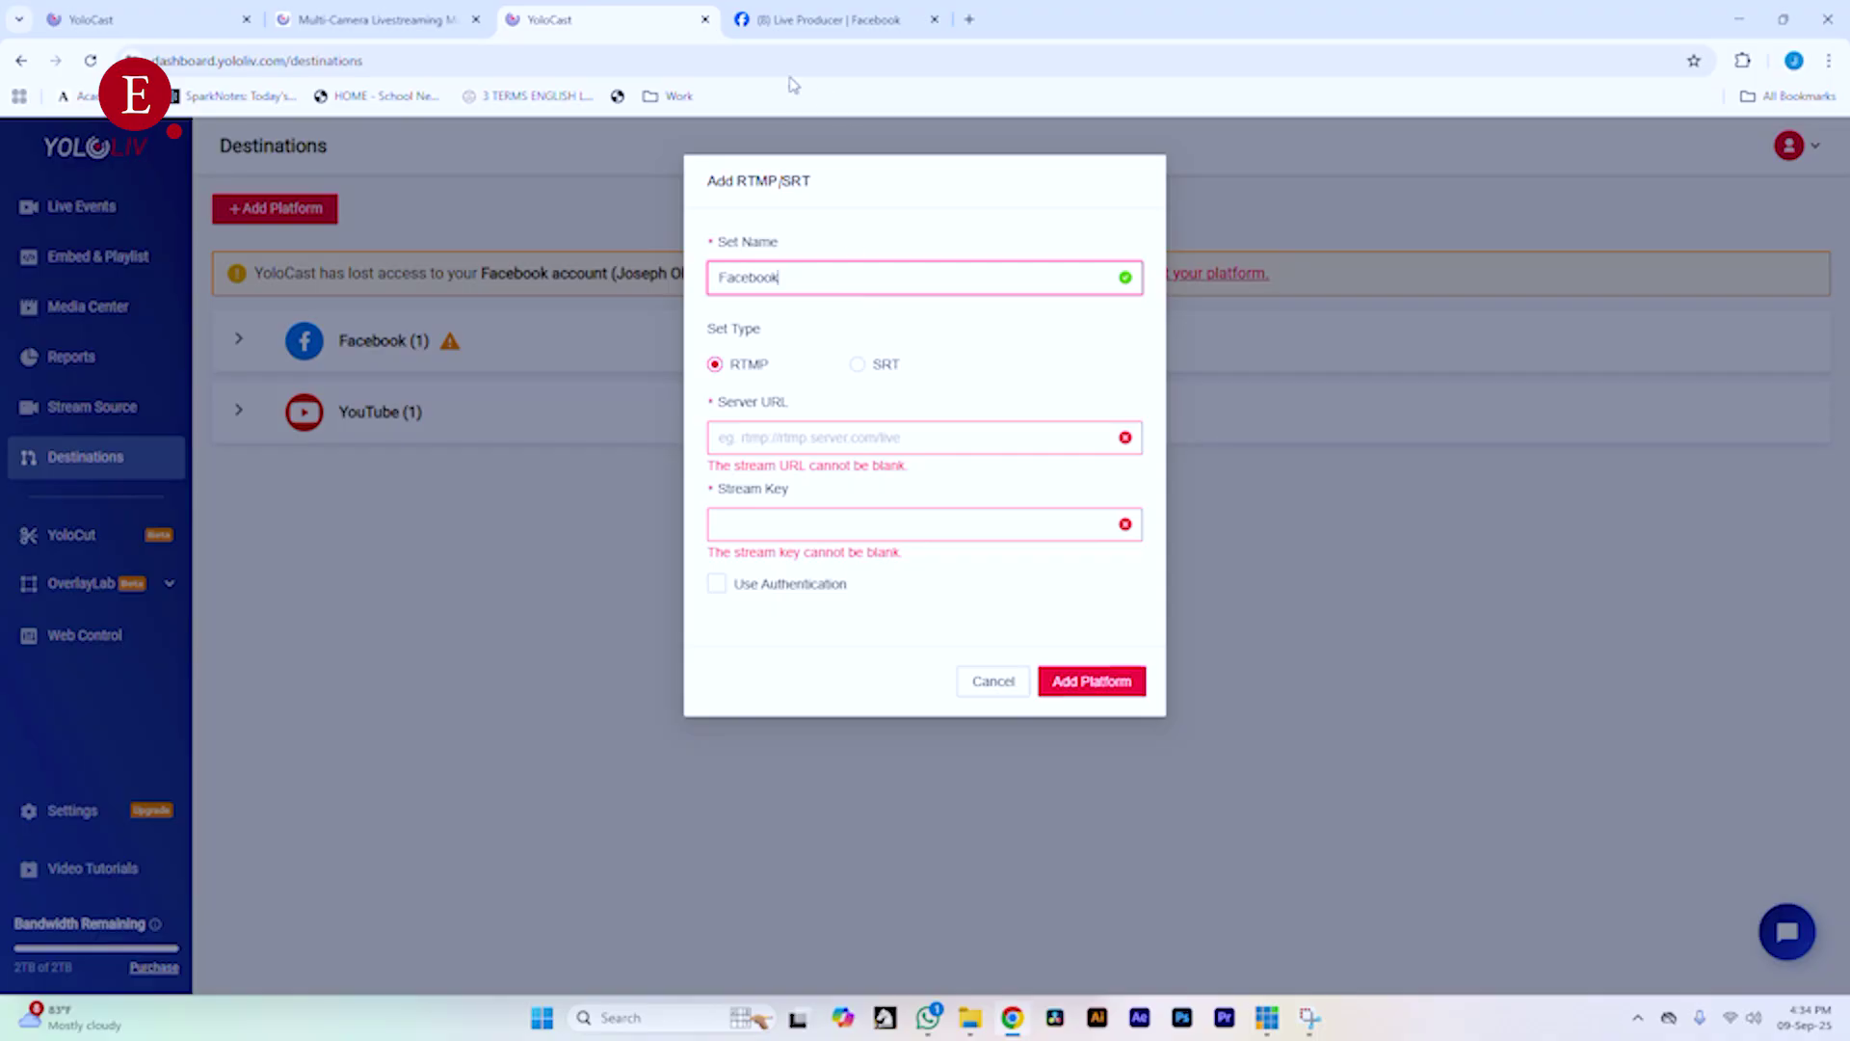
# - Turn on Facebook's persistent stream key and paste it into YoloCast's Stream Key field
pyautogui.click(820, 20)
pyautogui.click(1045, 759)
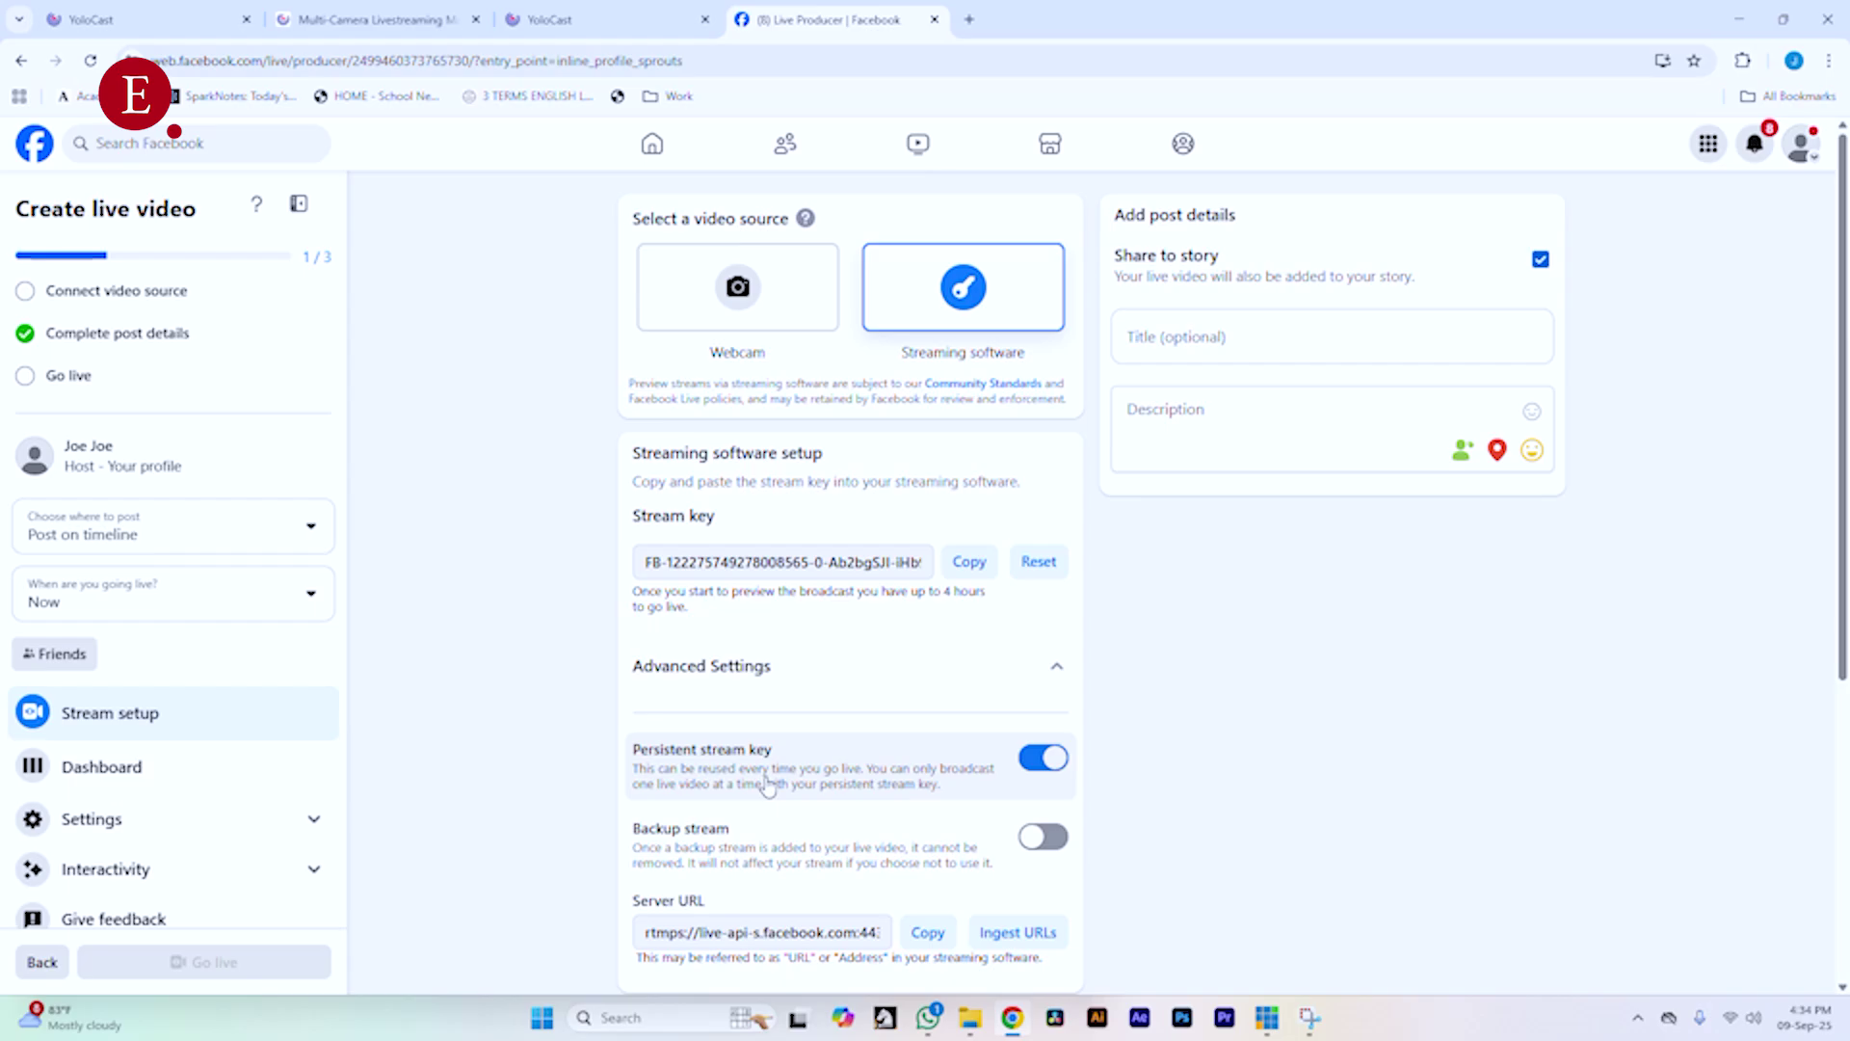
pyautogui.click(969, 561)
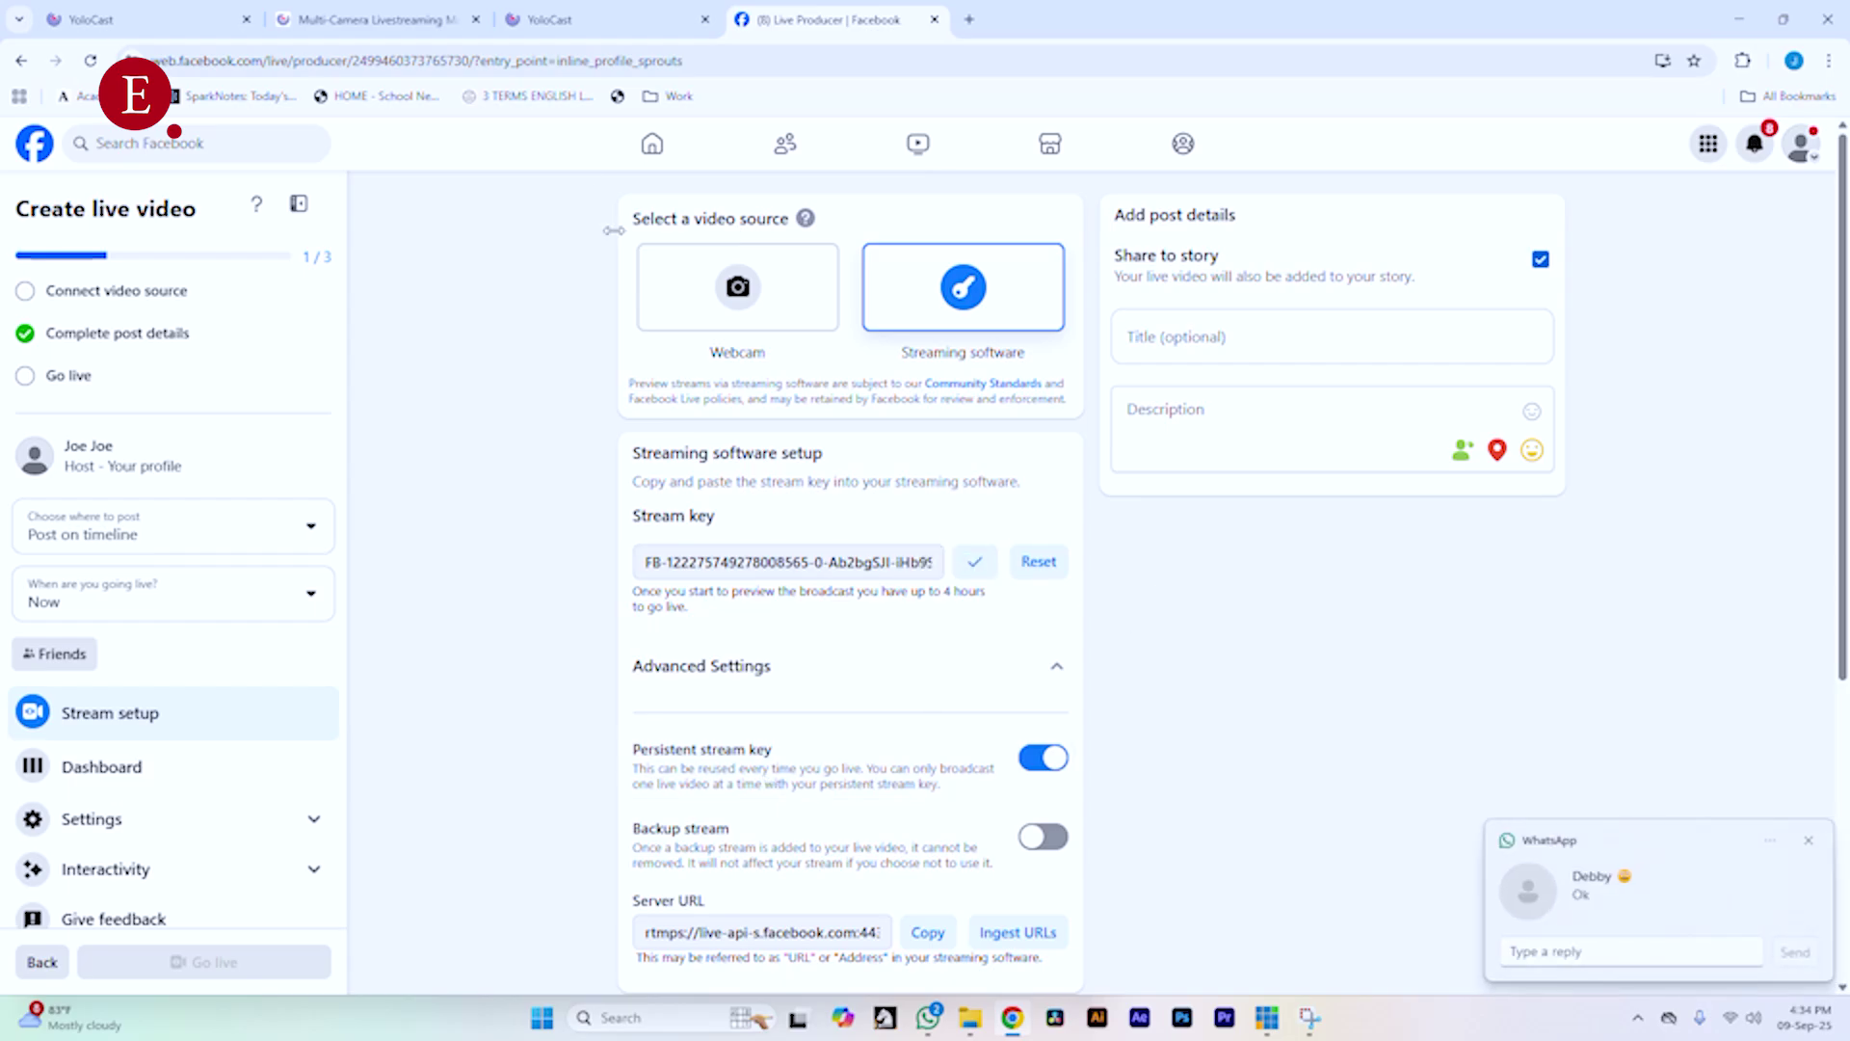
pyautogui.click(597, 20)
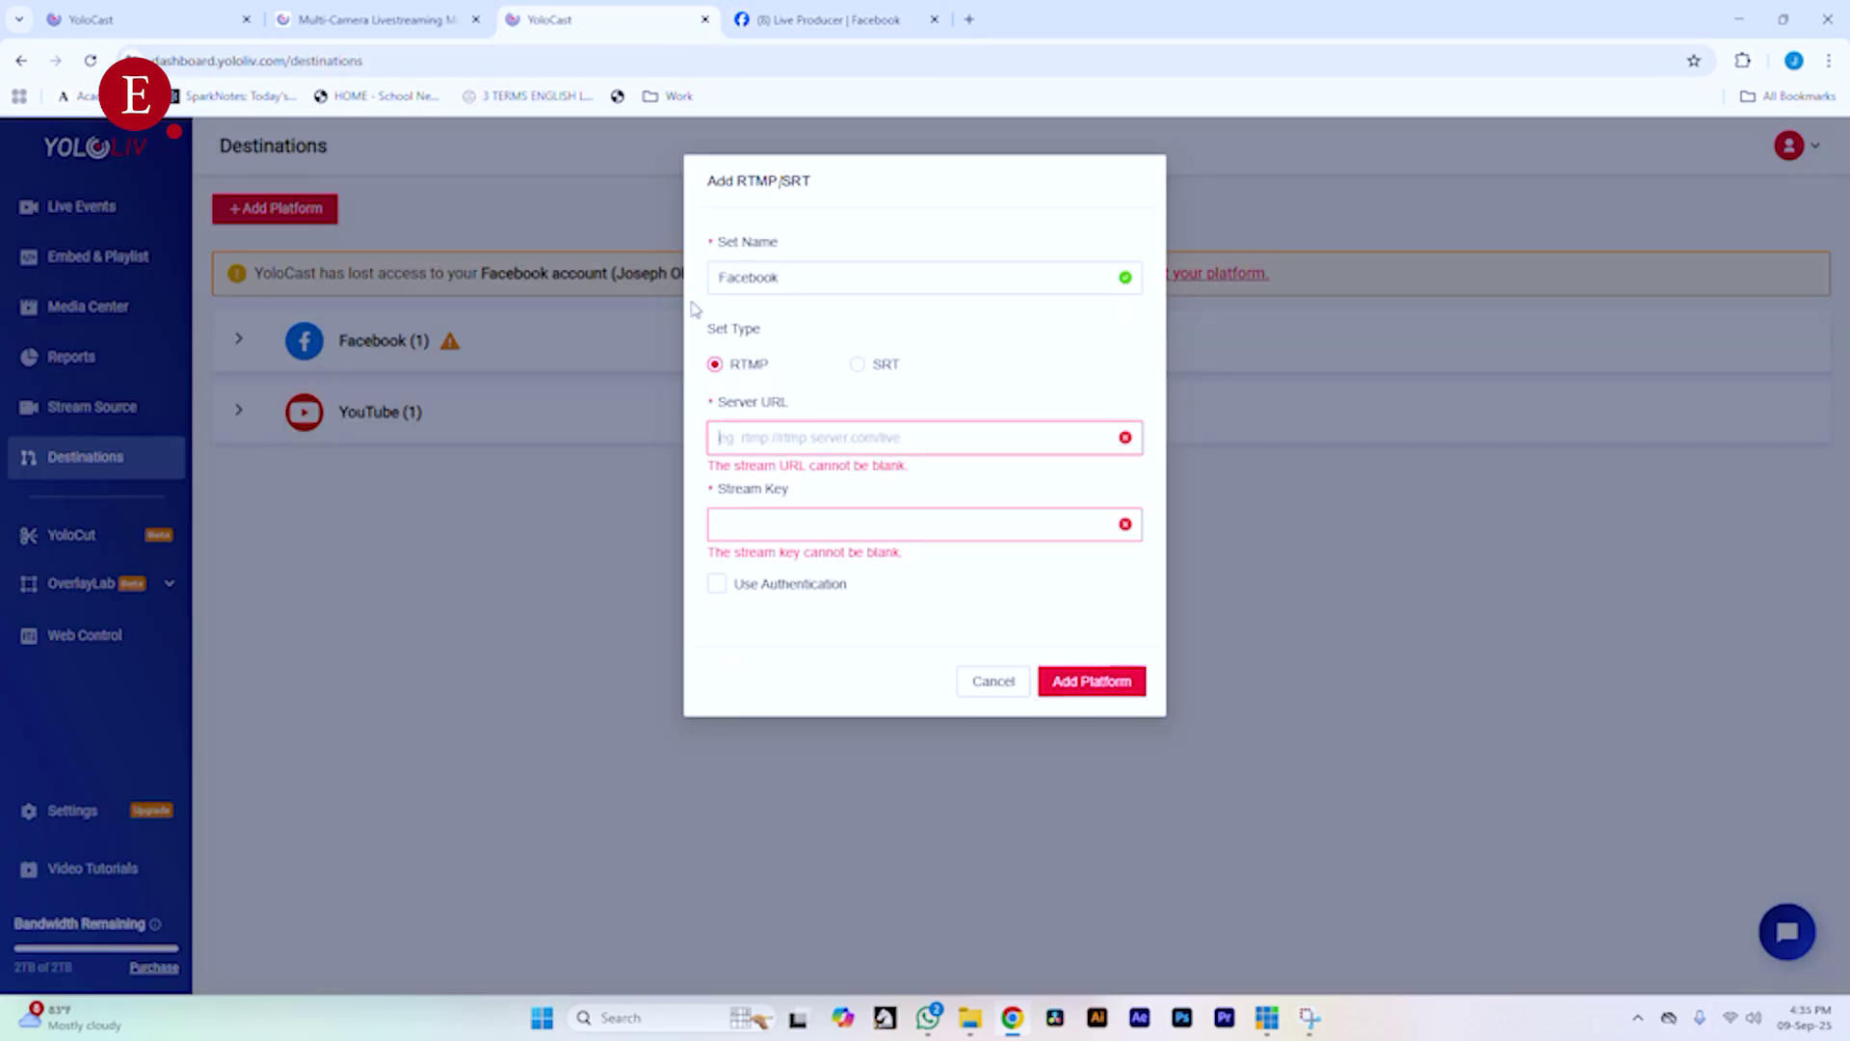
pyautogui.click(844, 521)
pyautogui.hotkey('ctrl', 'v')
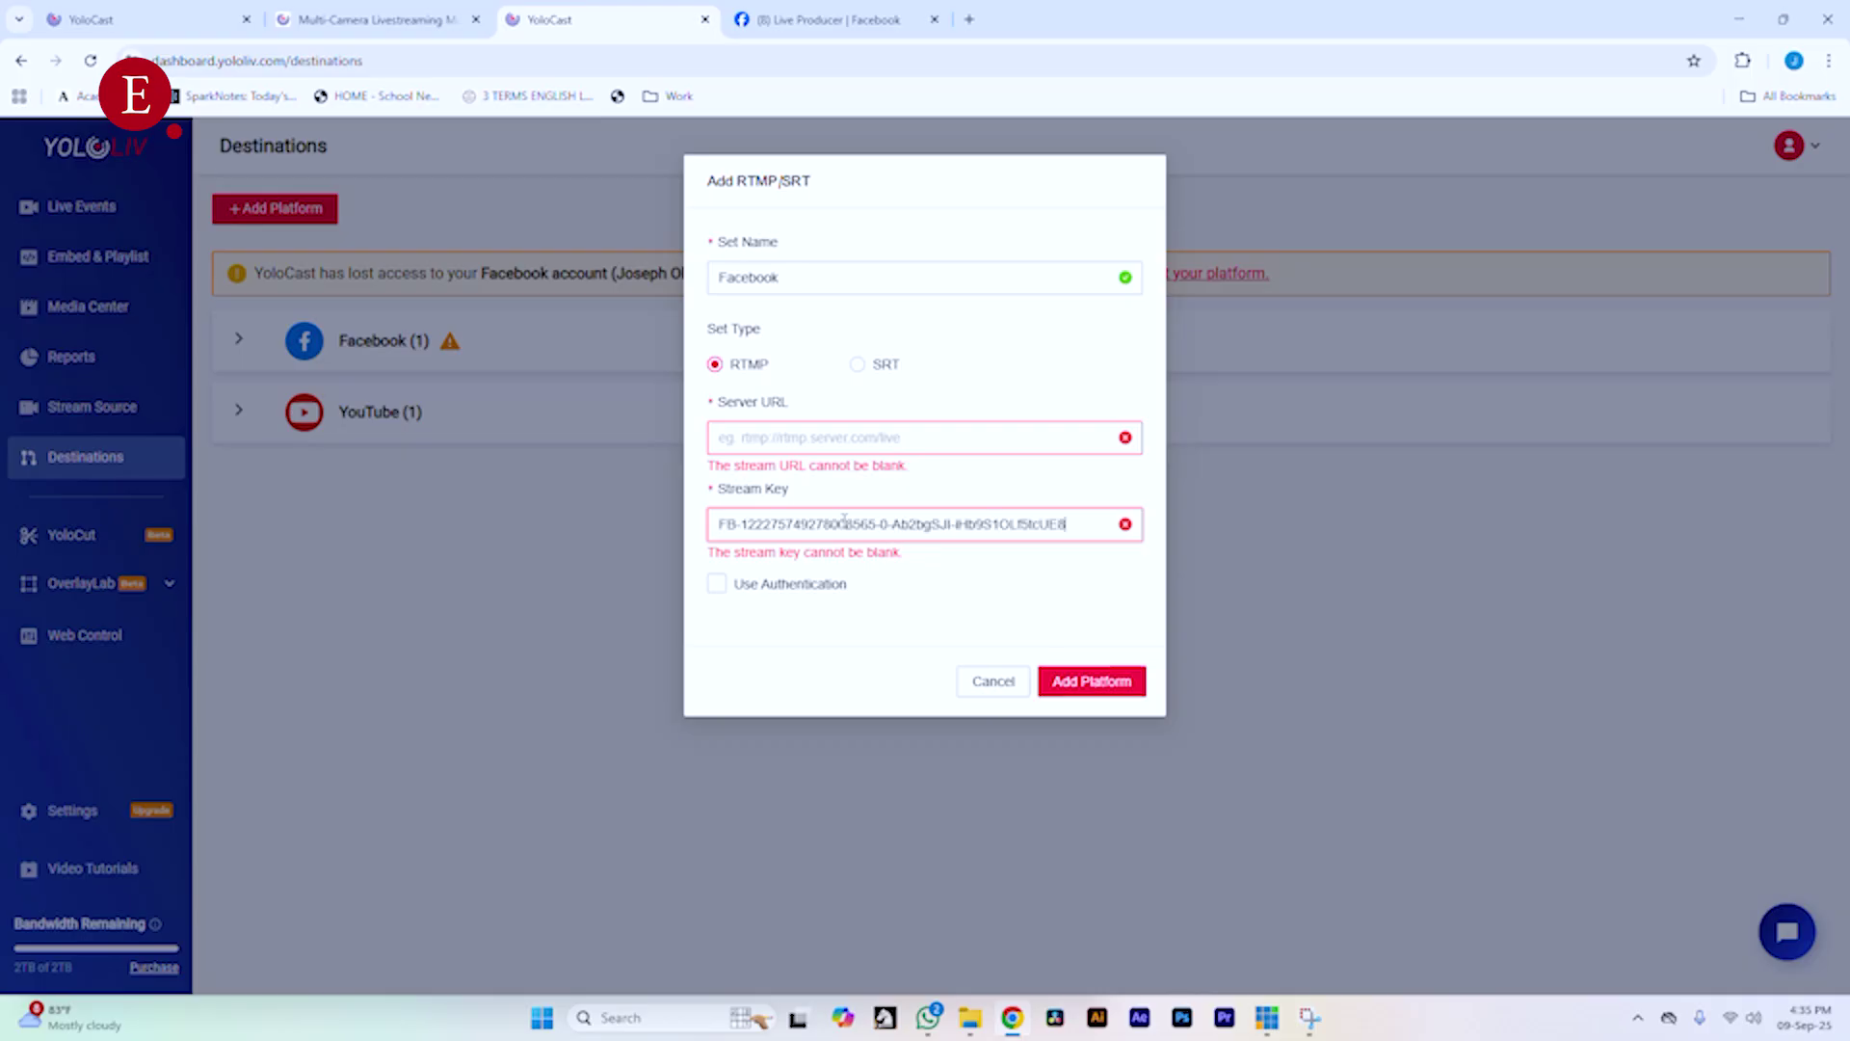
# - Paste the rtmps://live-api-s.facebook.com:443/rtmp/ server URL and add the platform
pyautogui.click(771, 19)
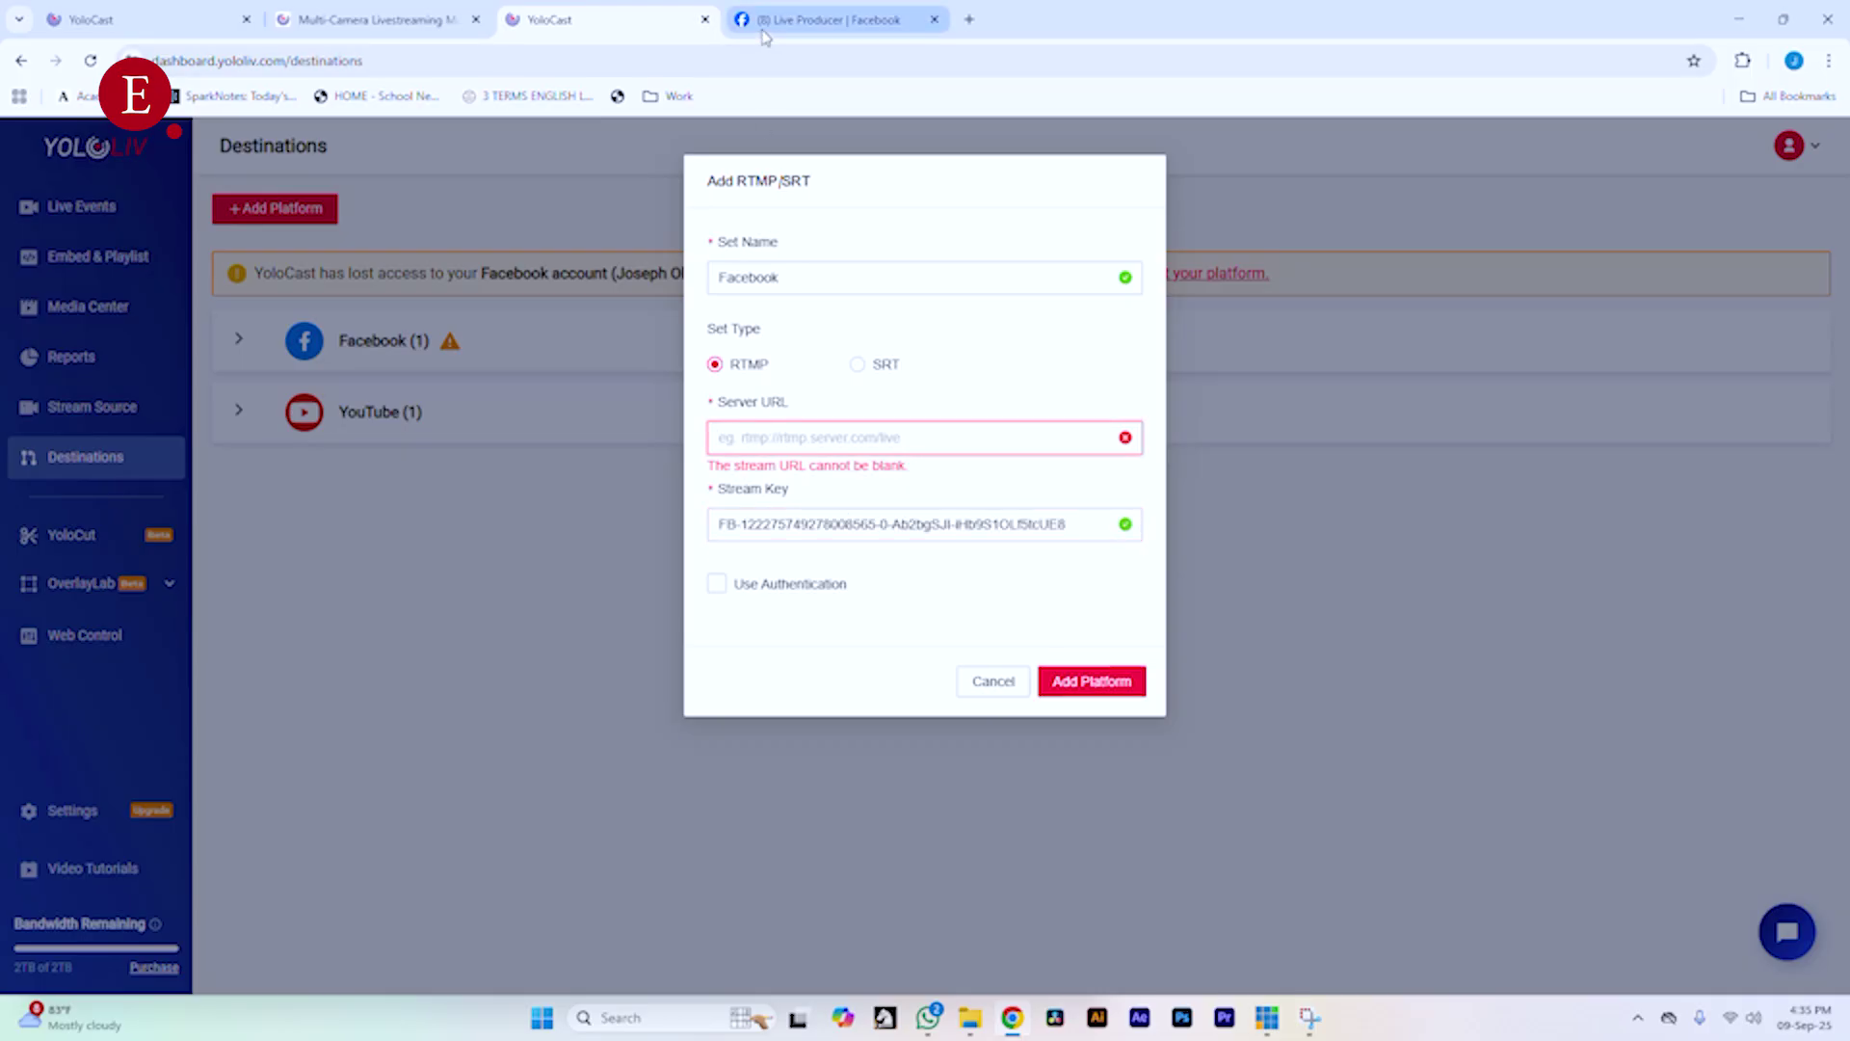
pyautogui.scroll(-1, 867, 674)
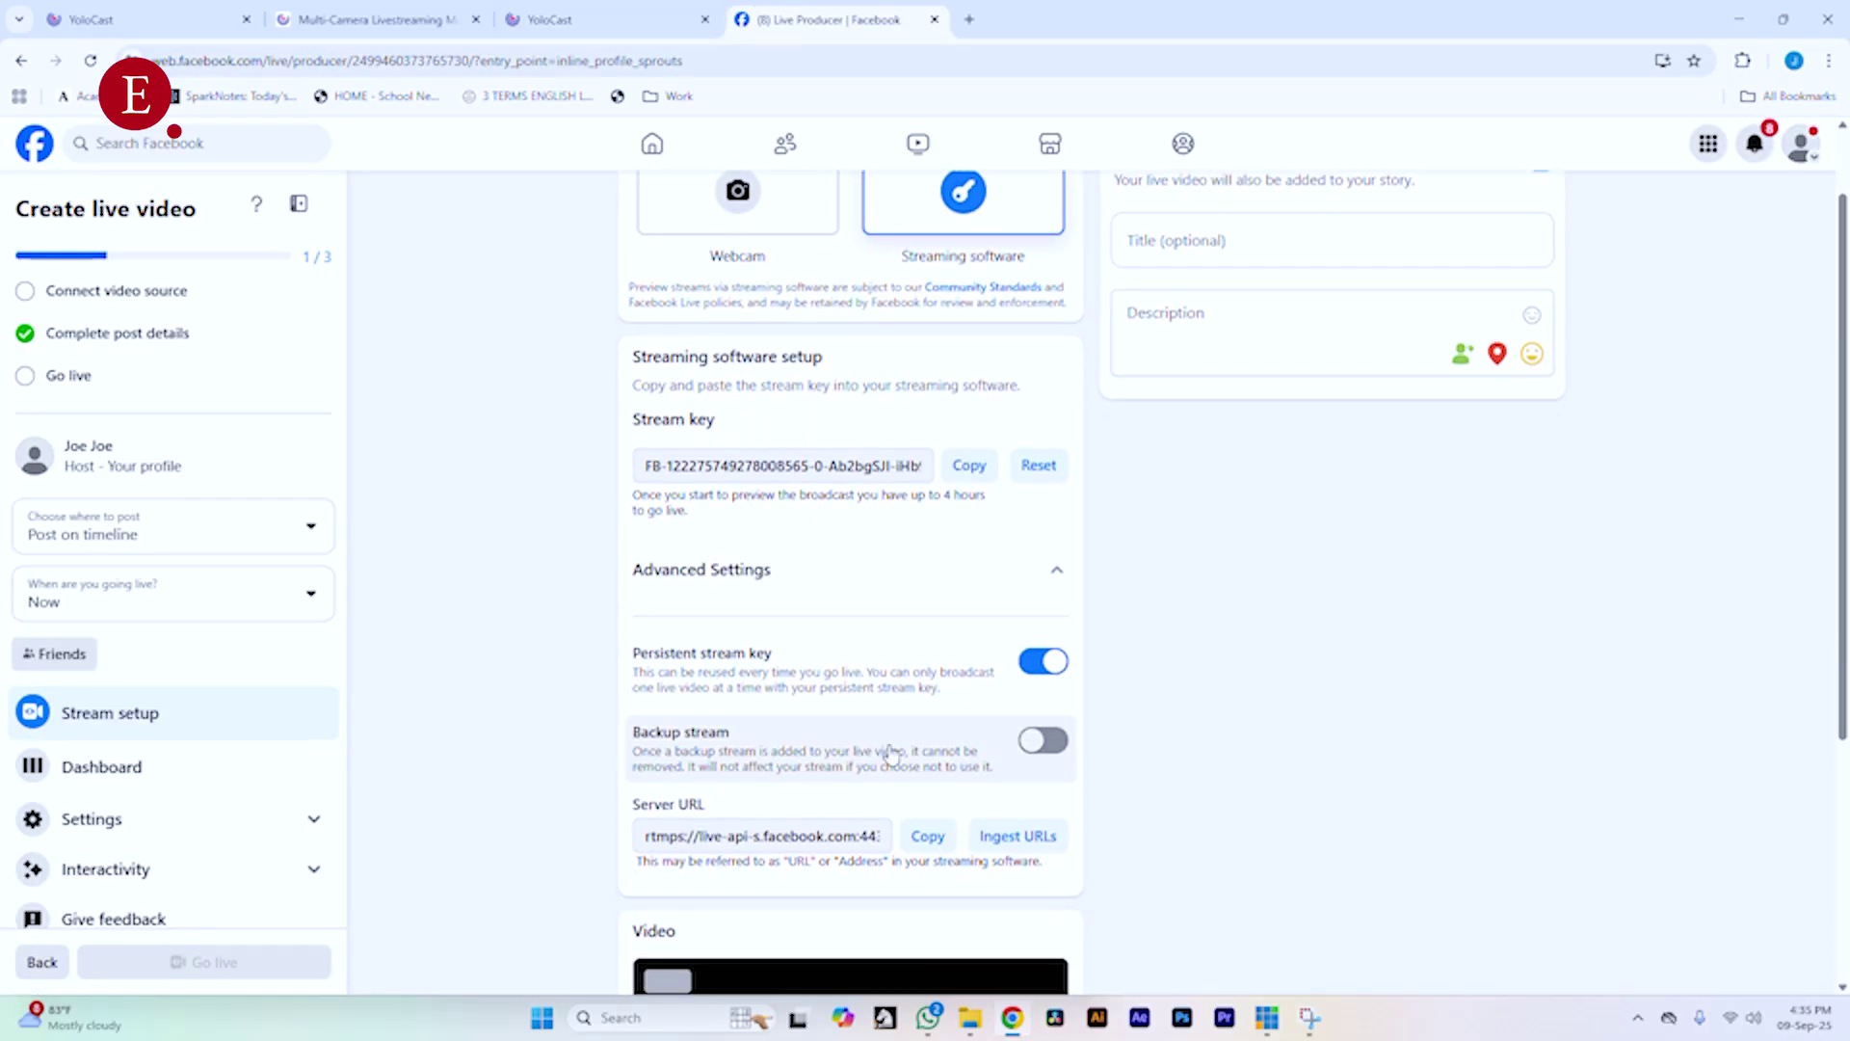
pyautogui.click(910, 845)
pyautogui.click(578, 19)
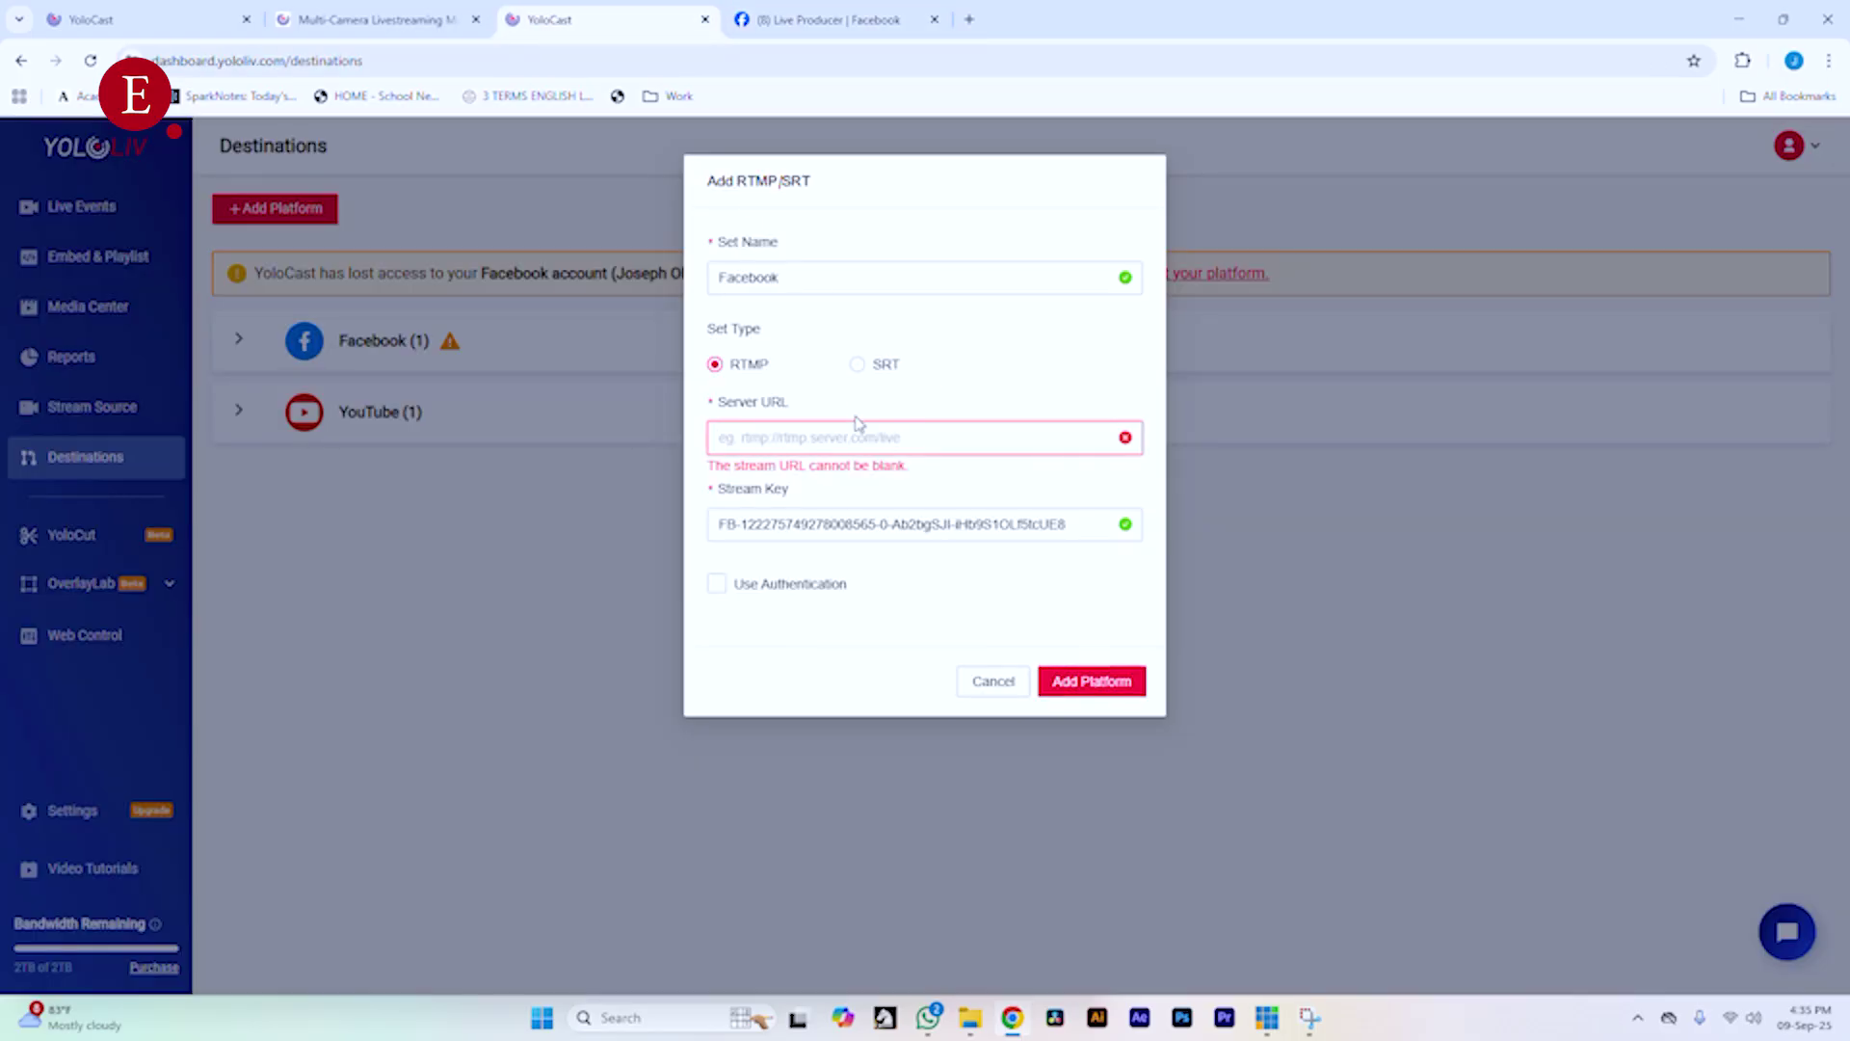
pyautogui.hotkey('ctrl', 'v')
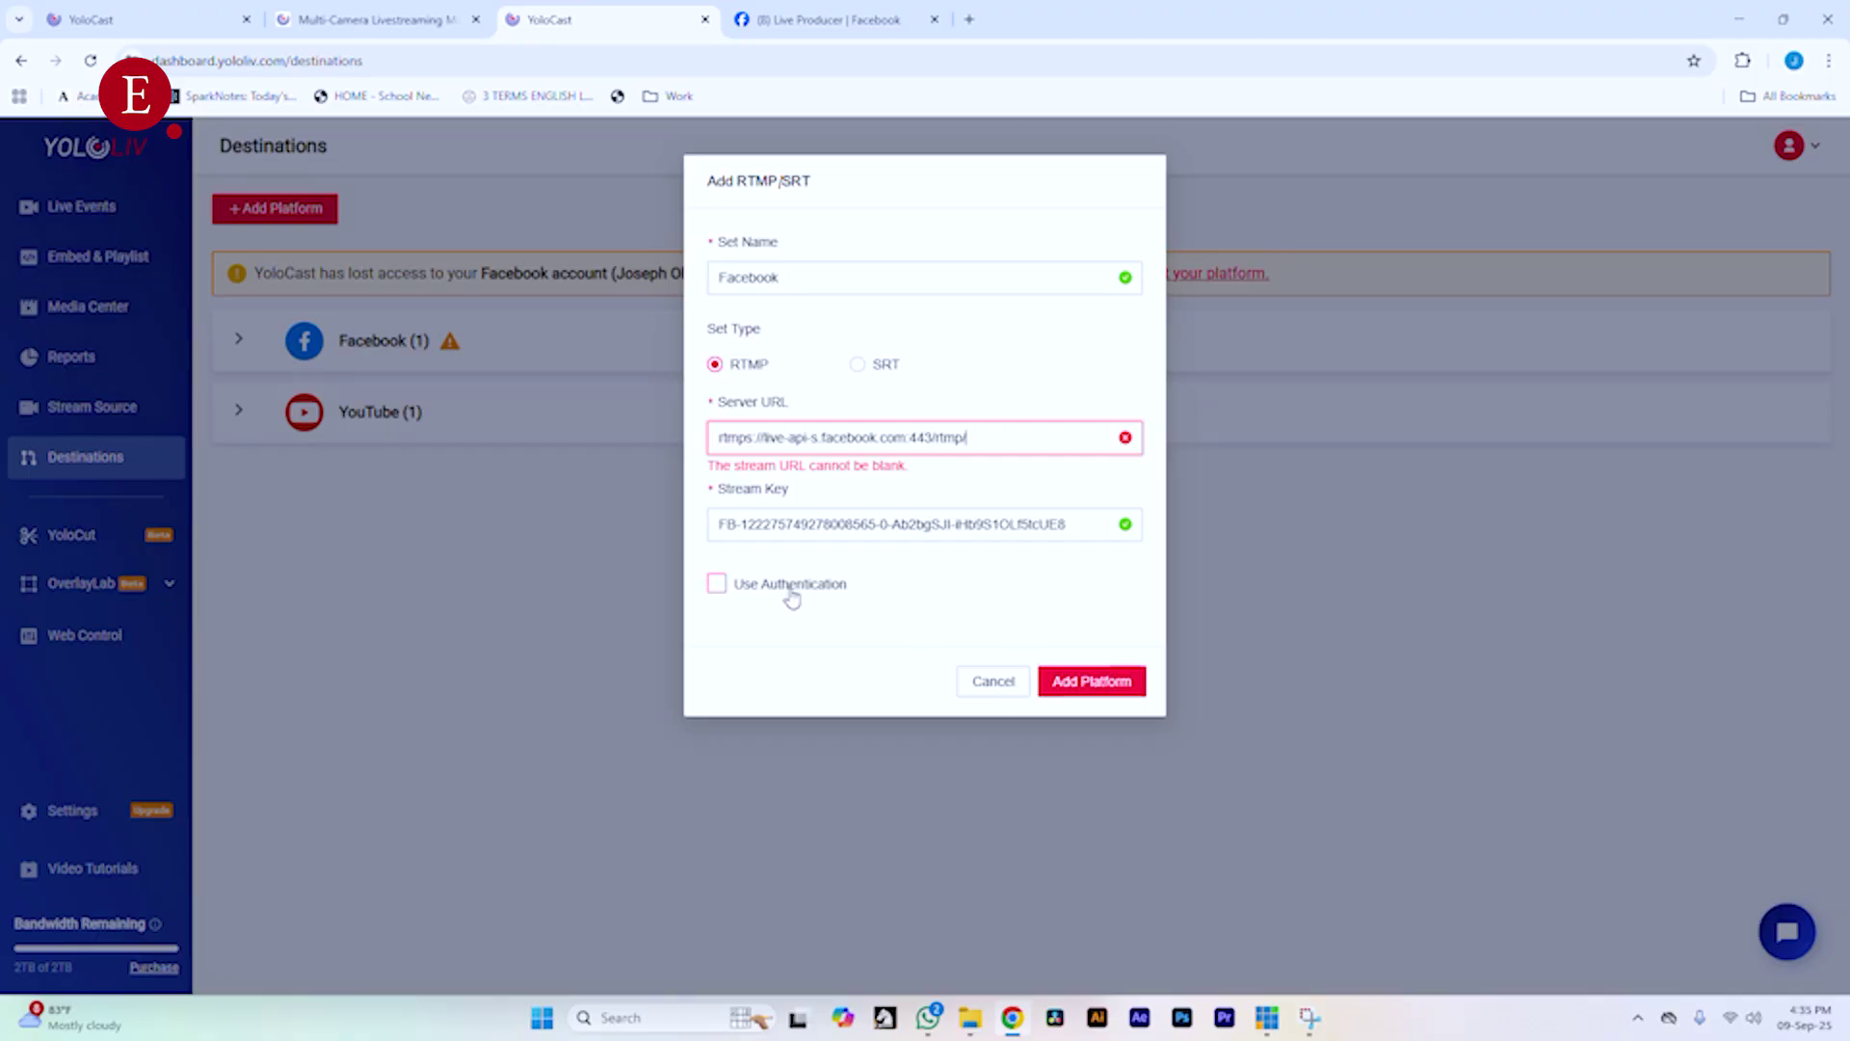
pyautogui.click(963, 578)
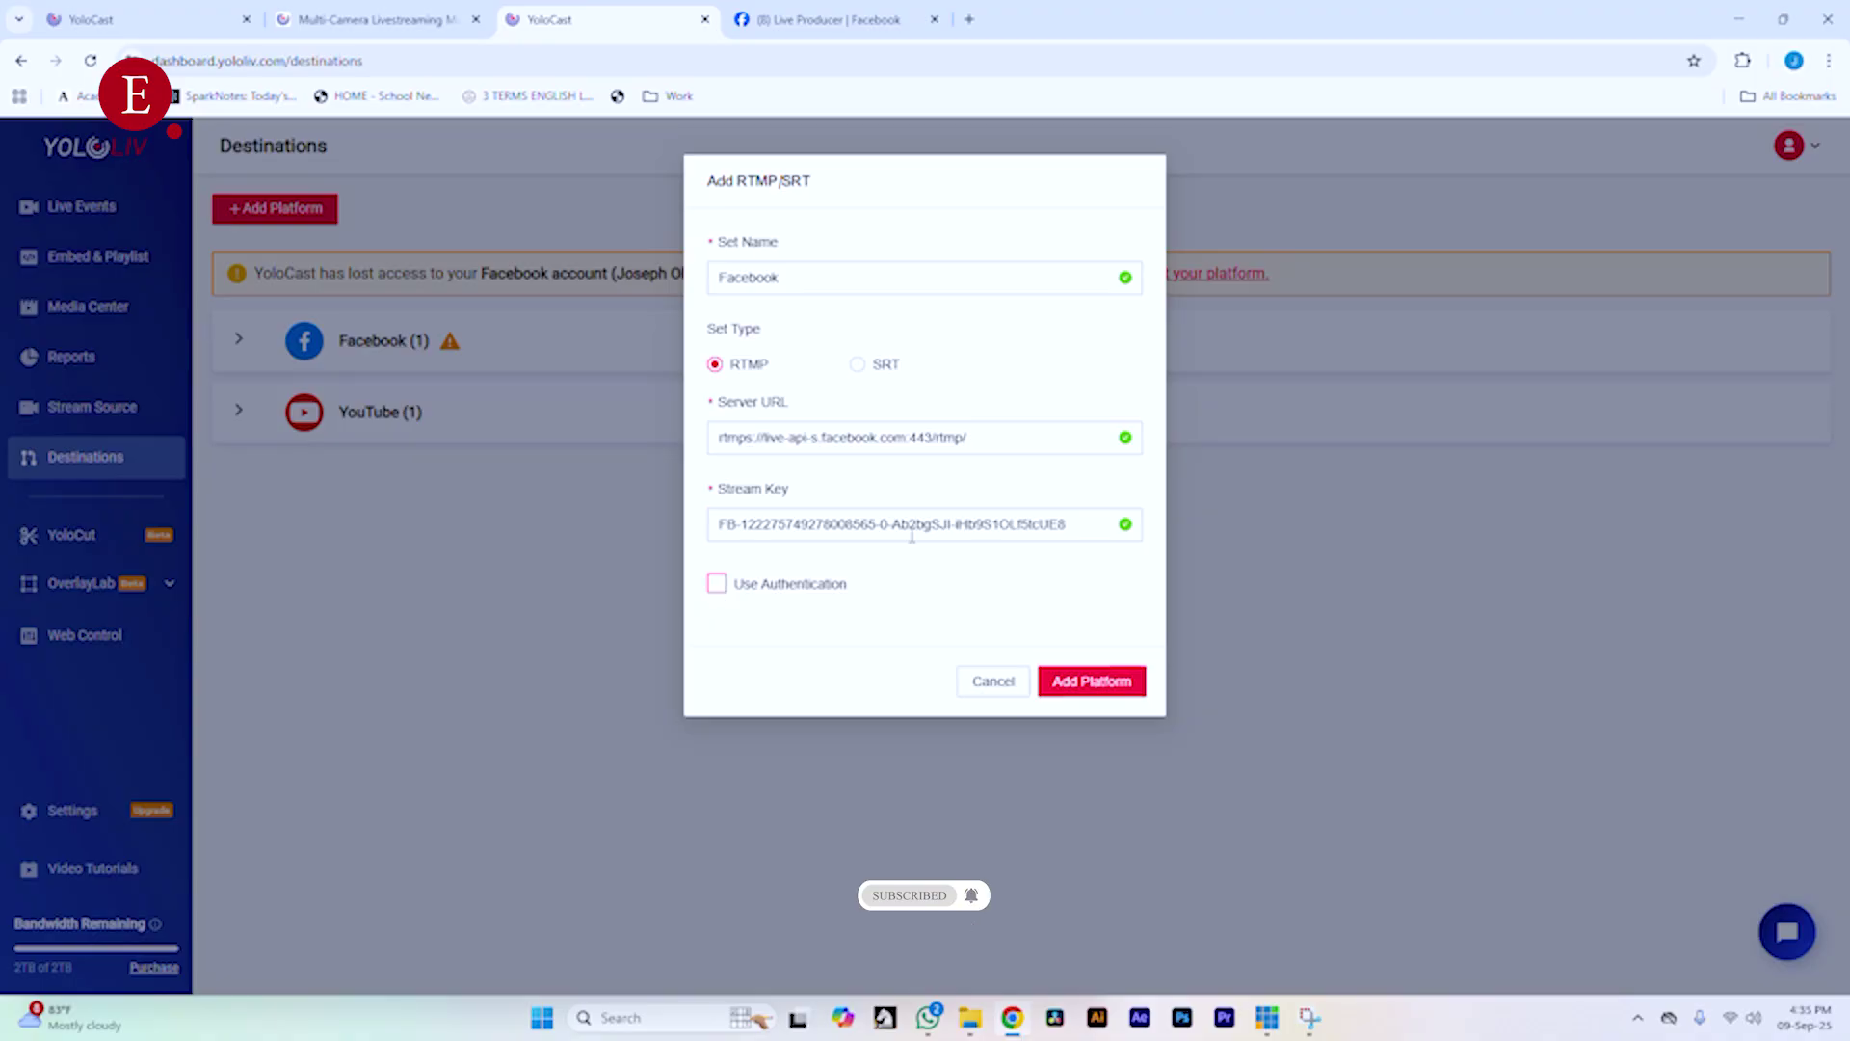
pyautogui.click(1070, 682)
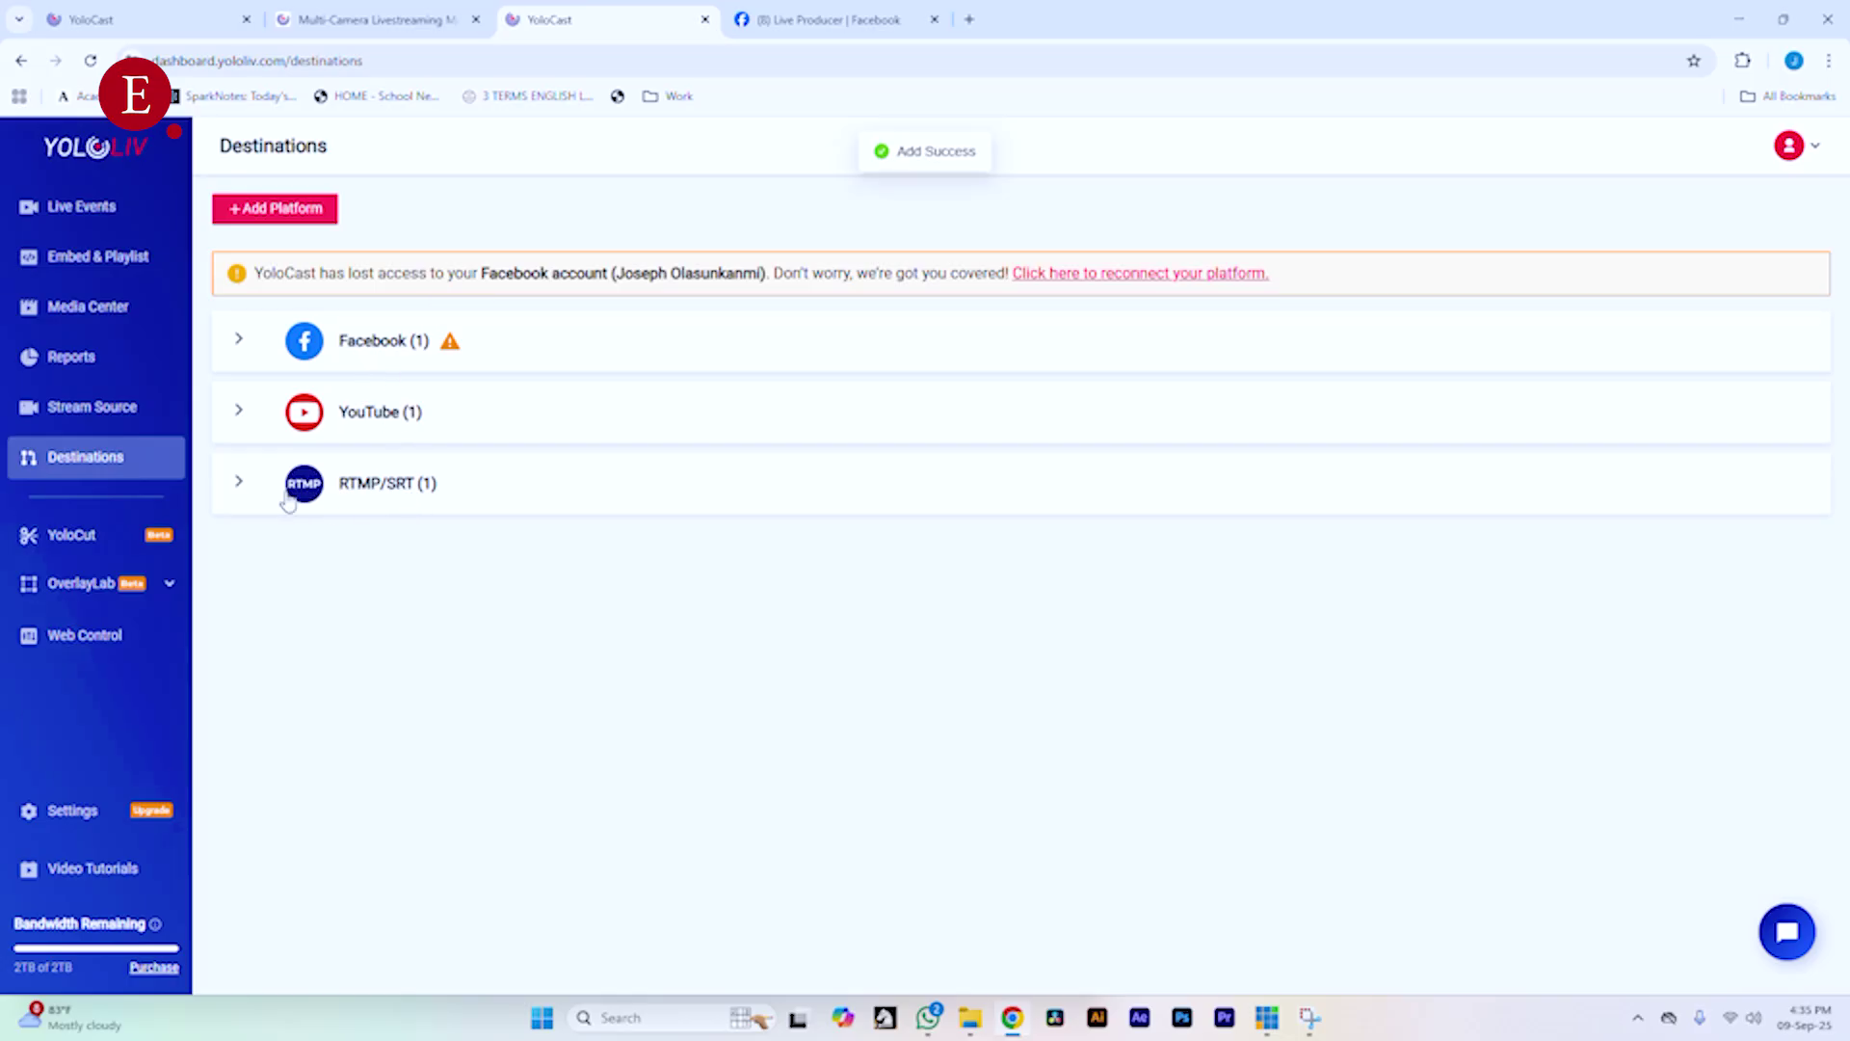
# - Check the RTMP/SRT row and dismiss the Add Platform list without adding anything
pyautogui.click(241, 485)
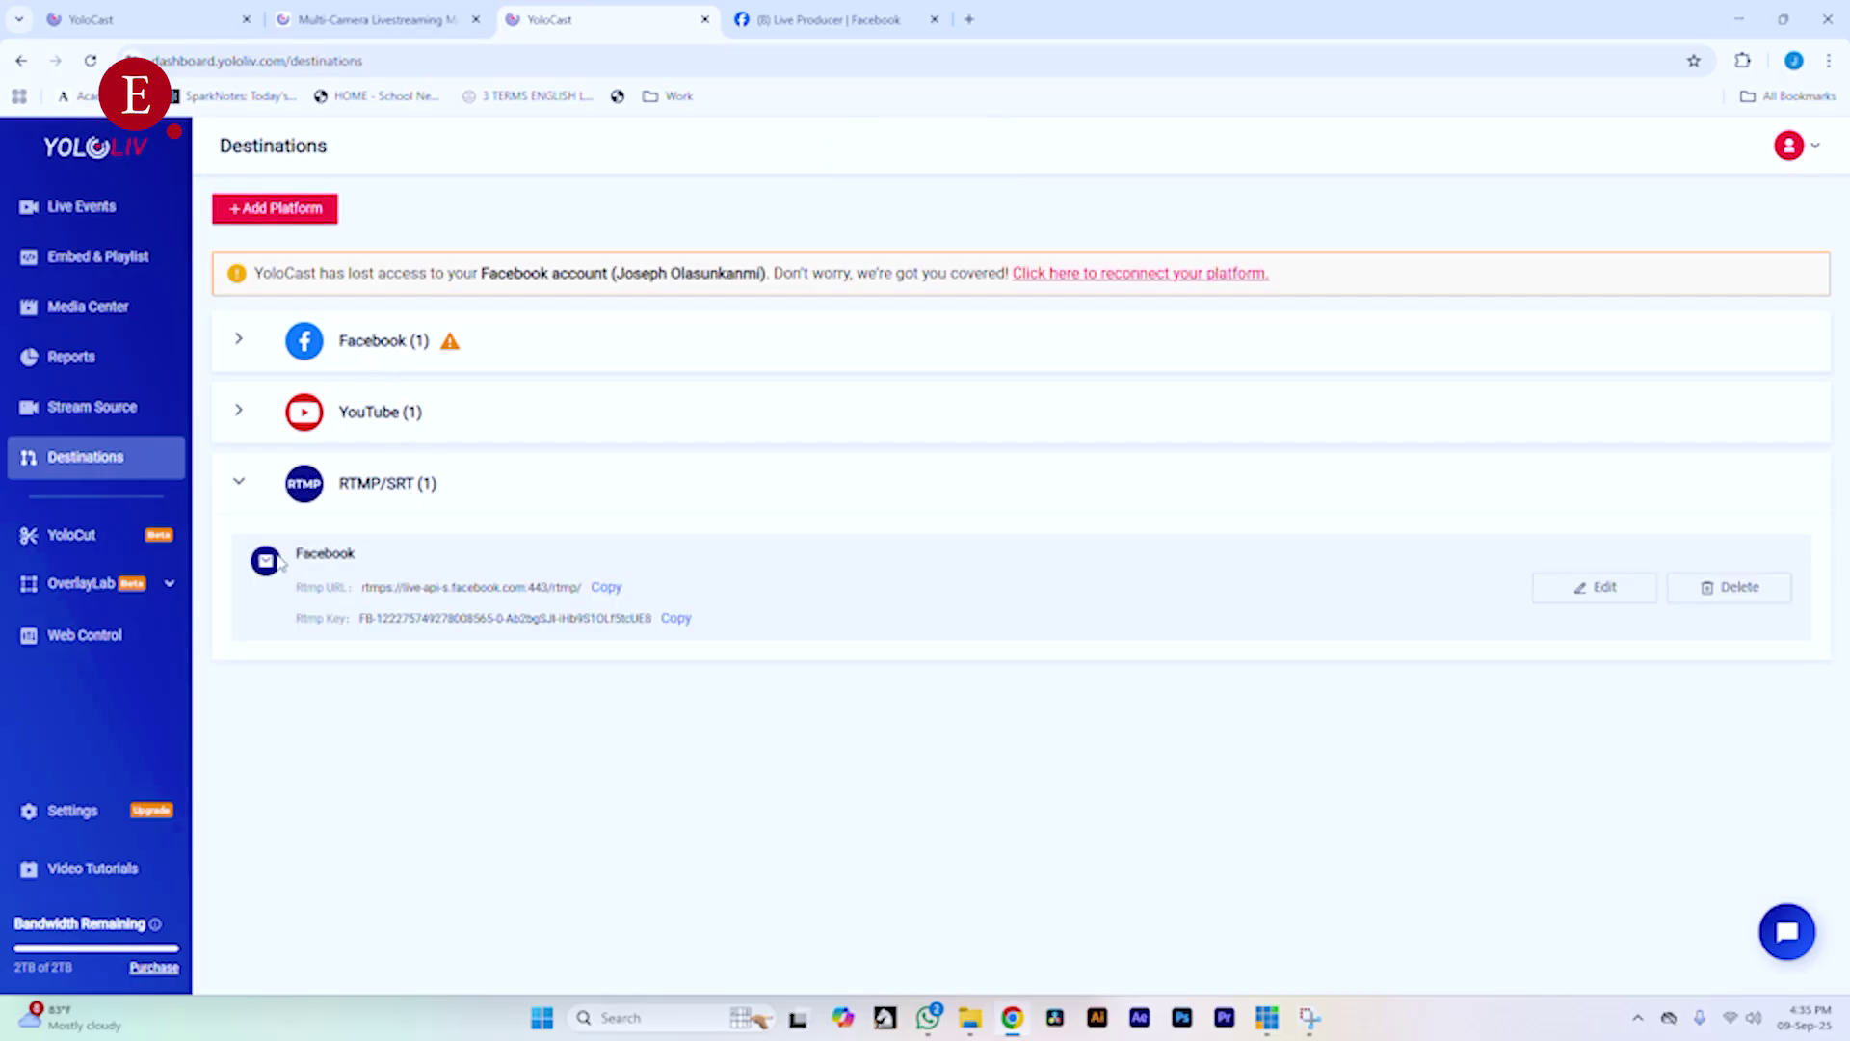
pyautogui.click(240, 485)
pyautogui.click(283, 210)
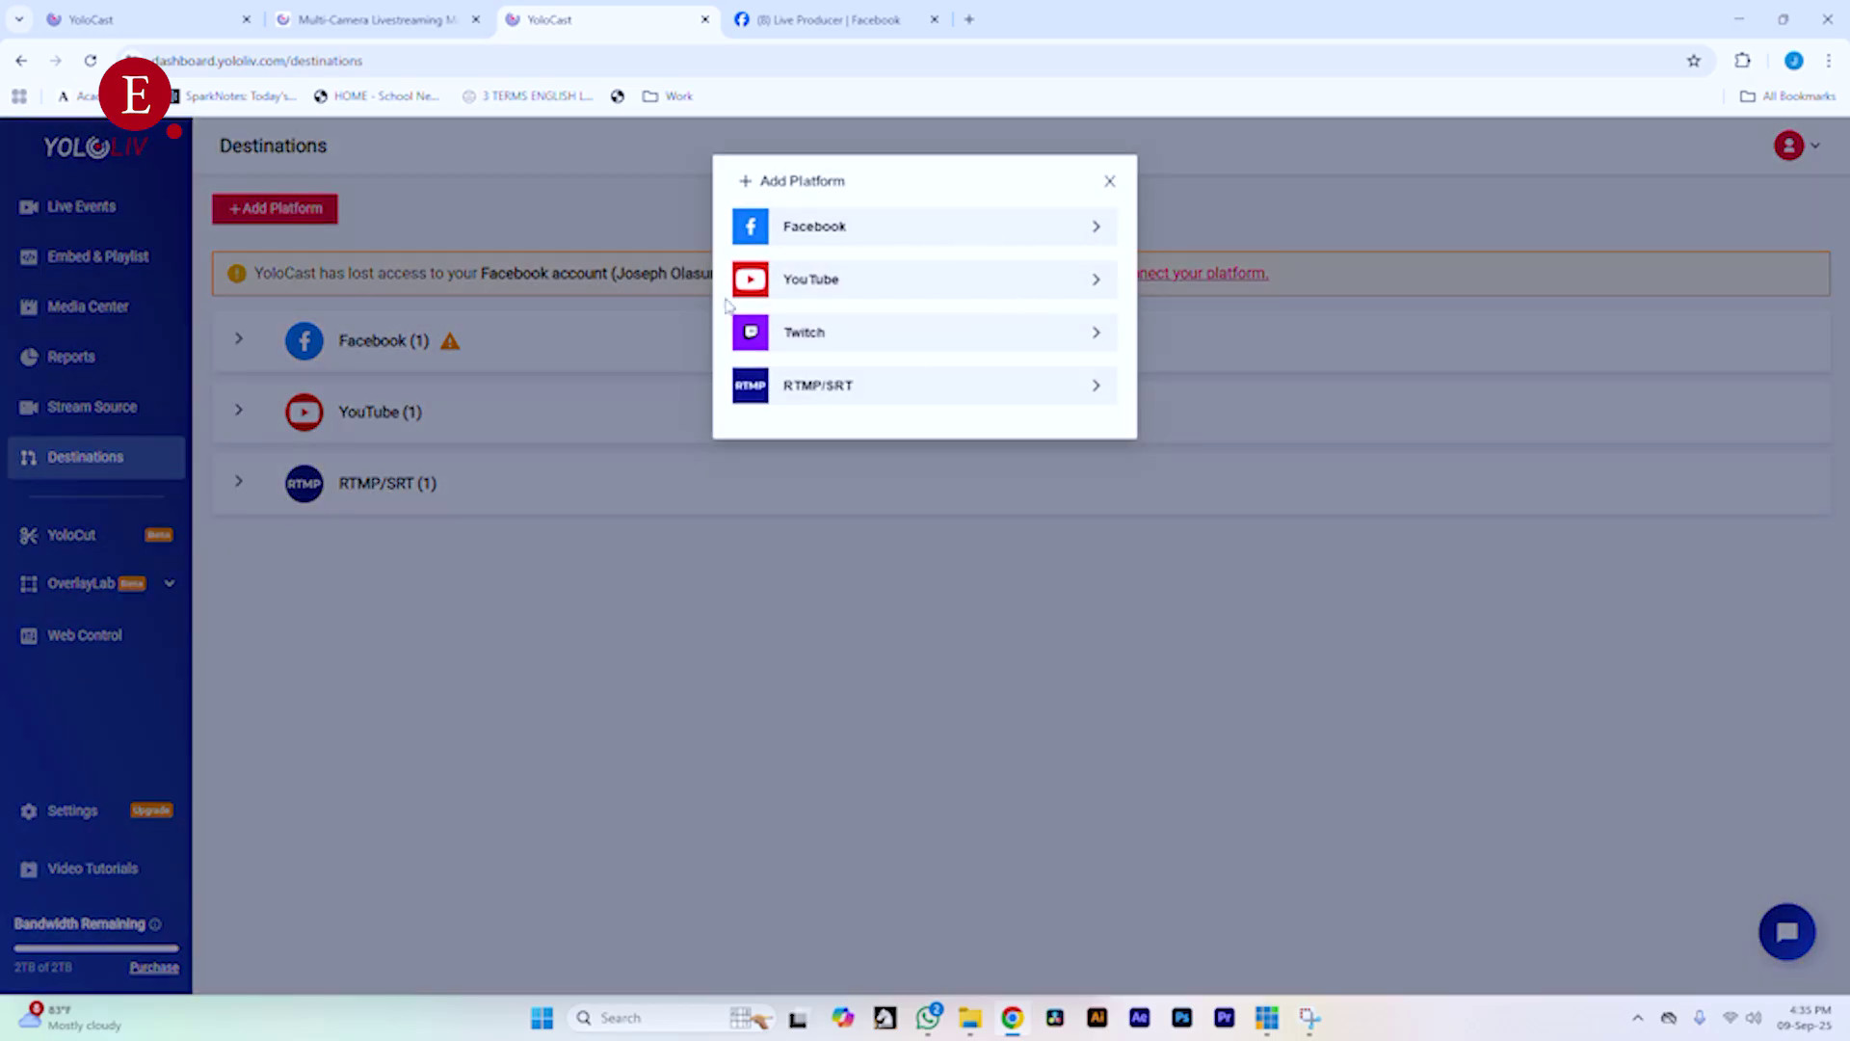
pyautogui.click(1109, 181)
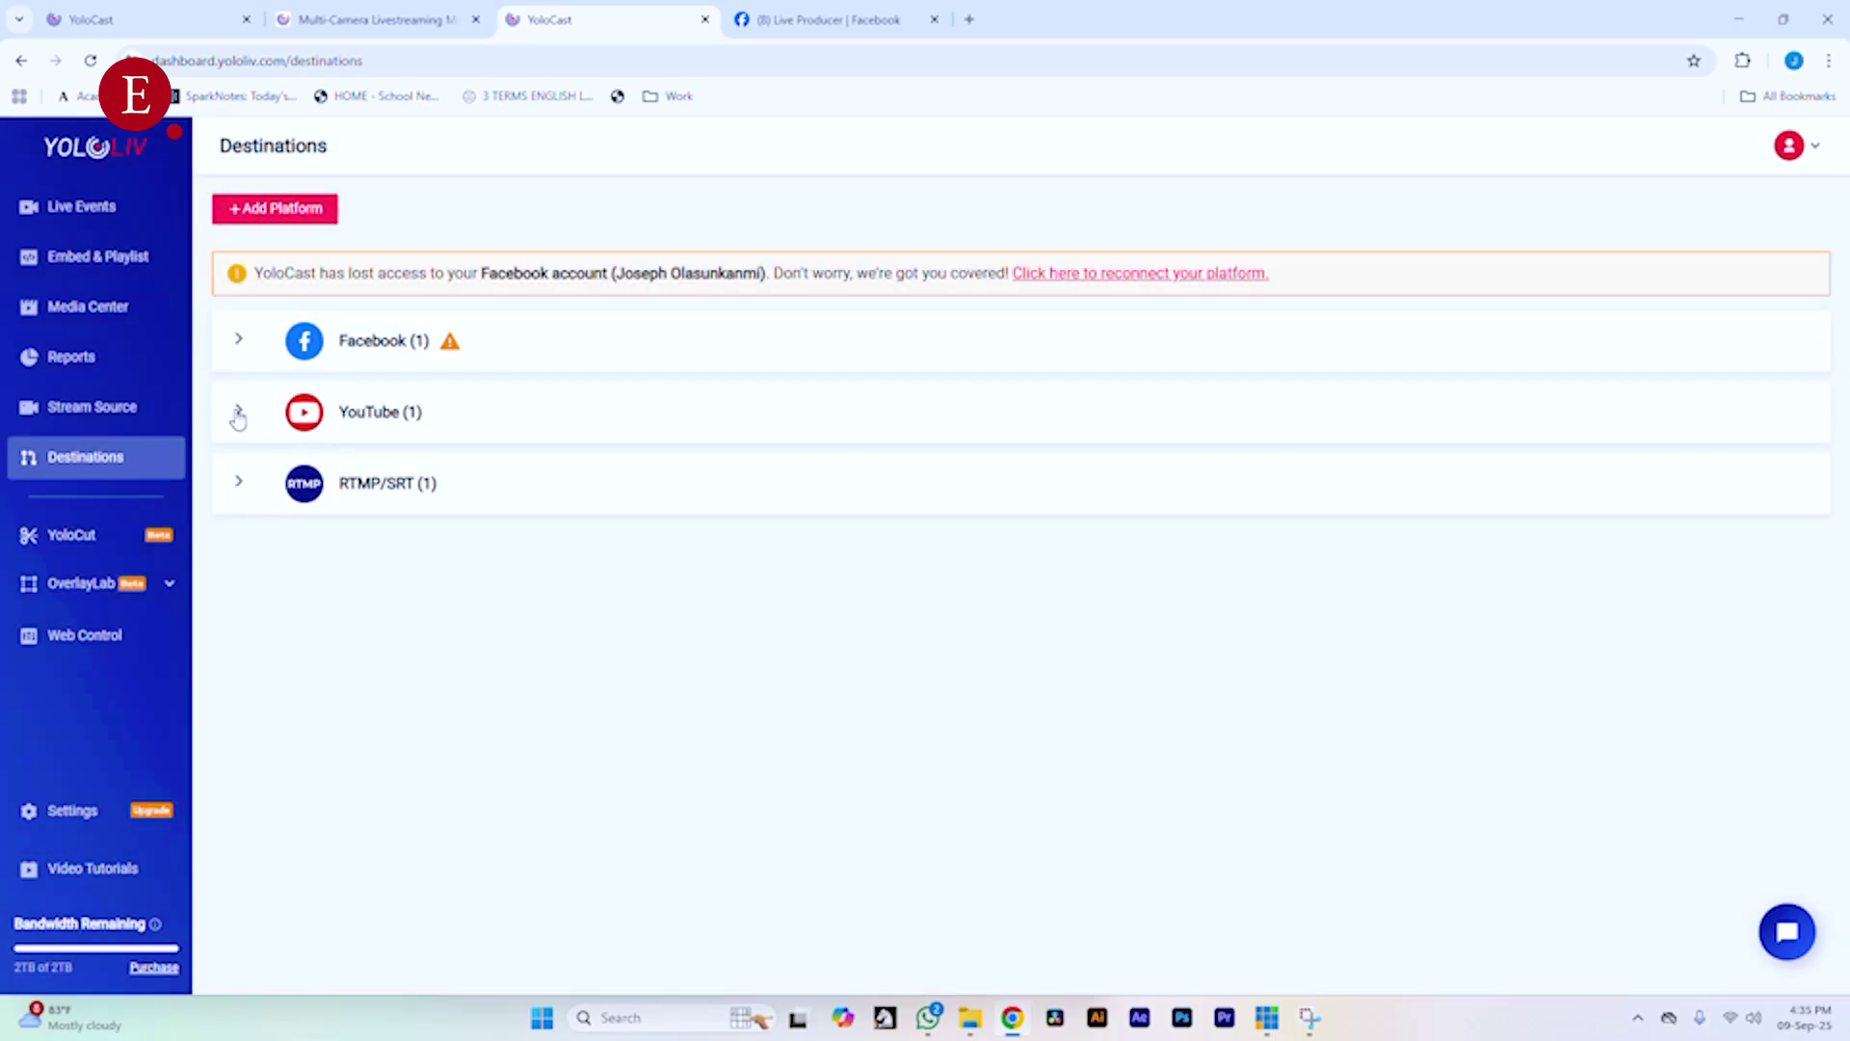
# - Review the YouTube and Facebook RTMP entries, then go to Live Events
pyautogui.click(239, 413)
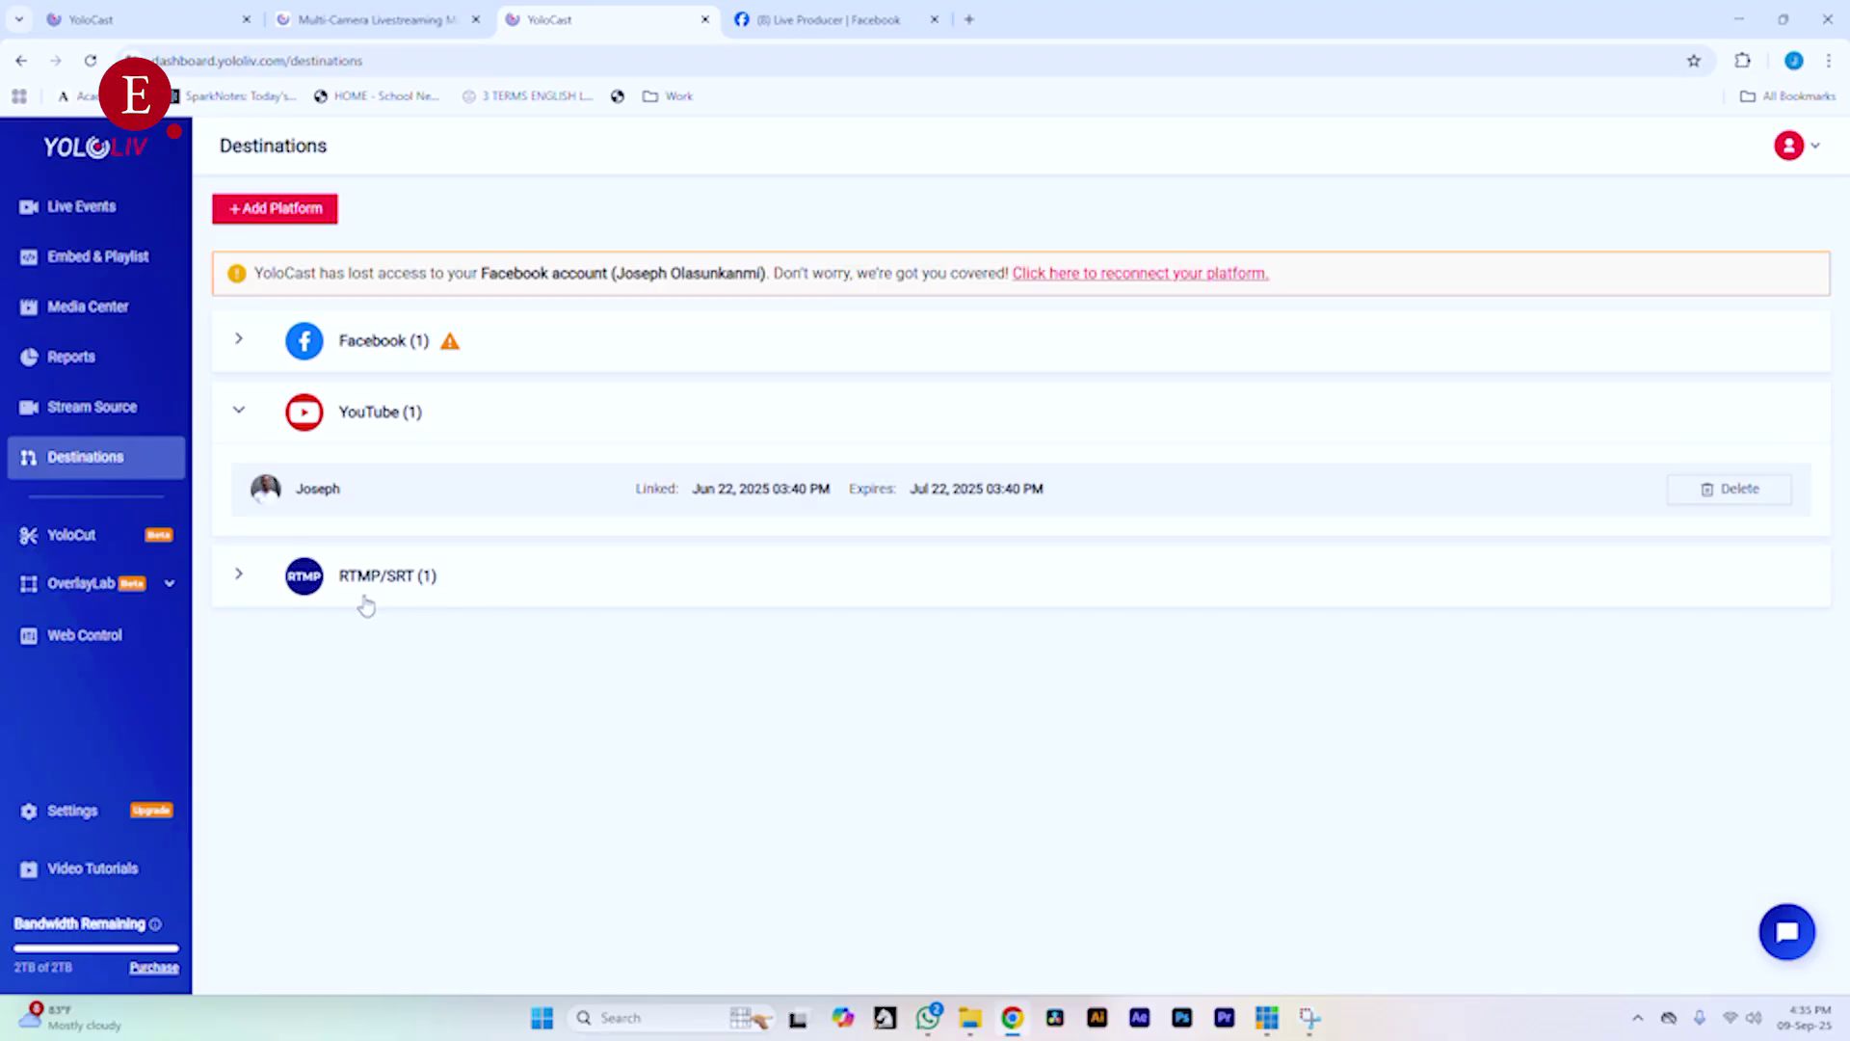
pyautogui.click(236, 586)
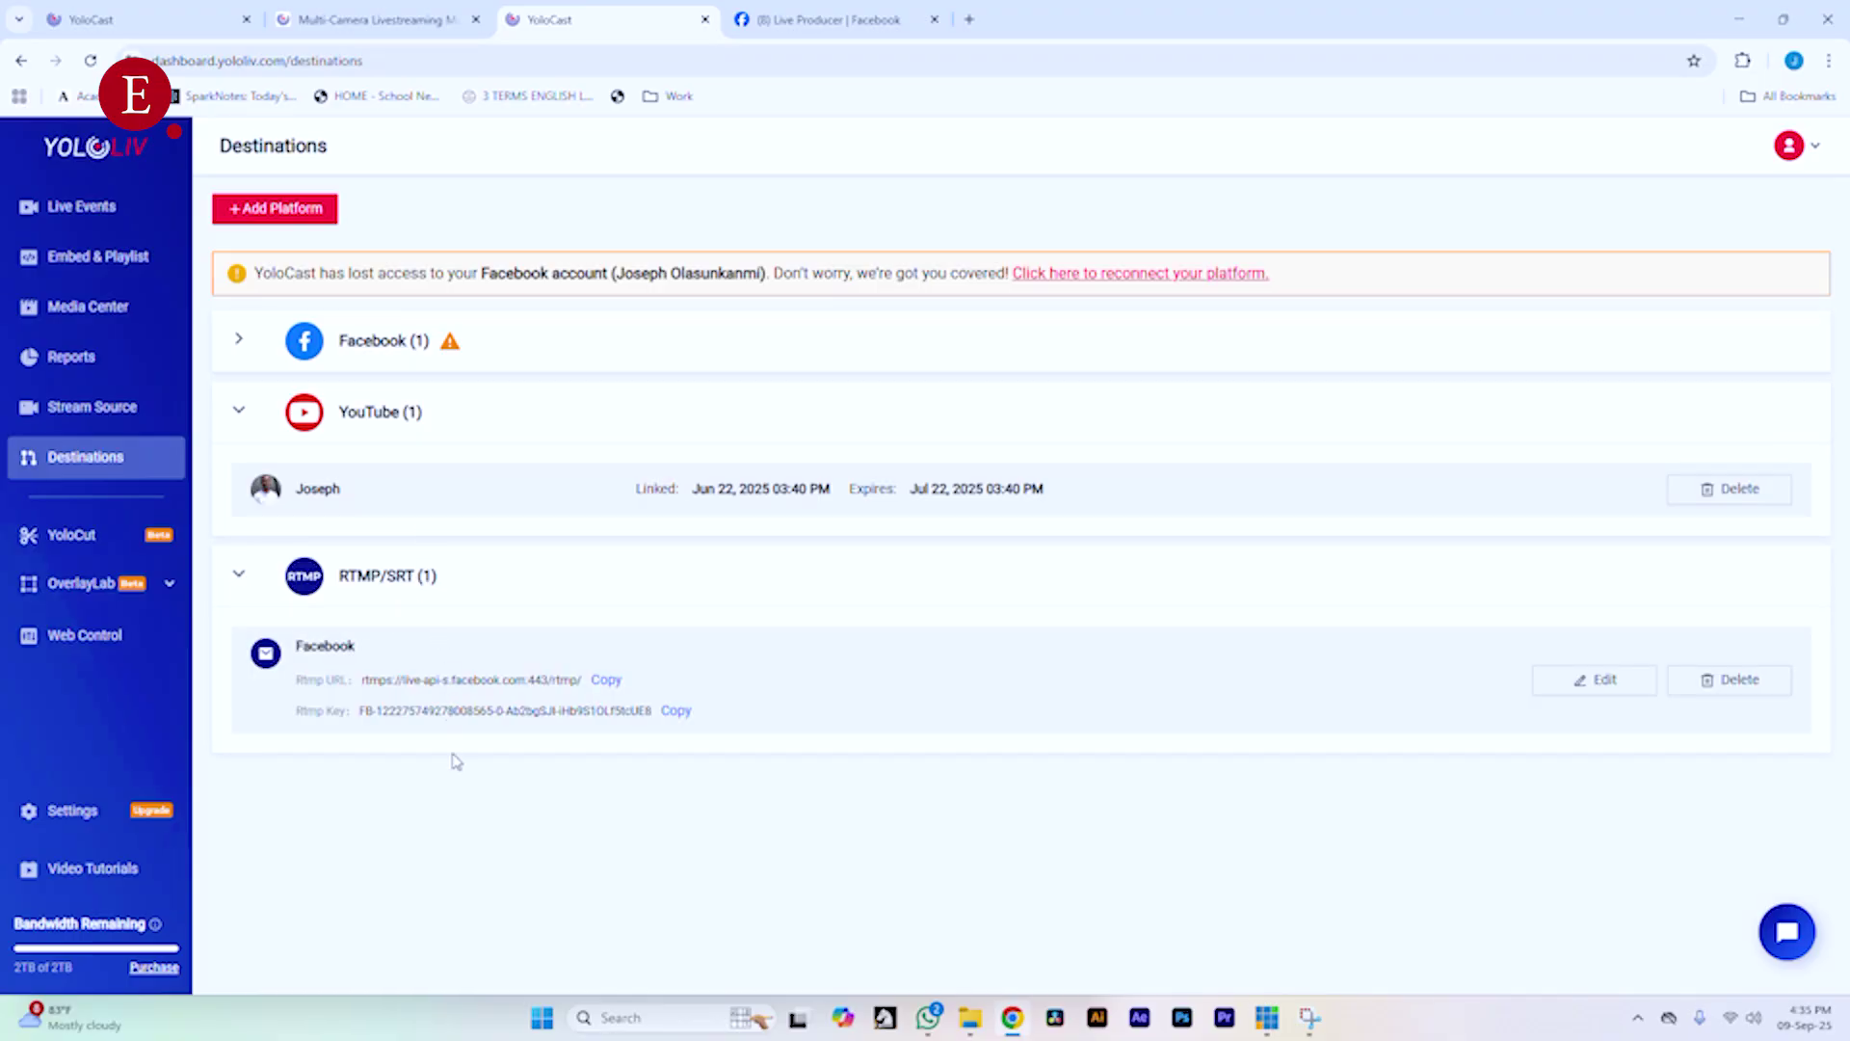
pyautogui.click(241, 576)
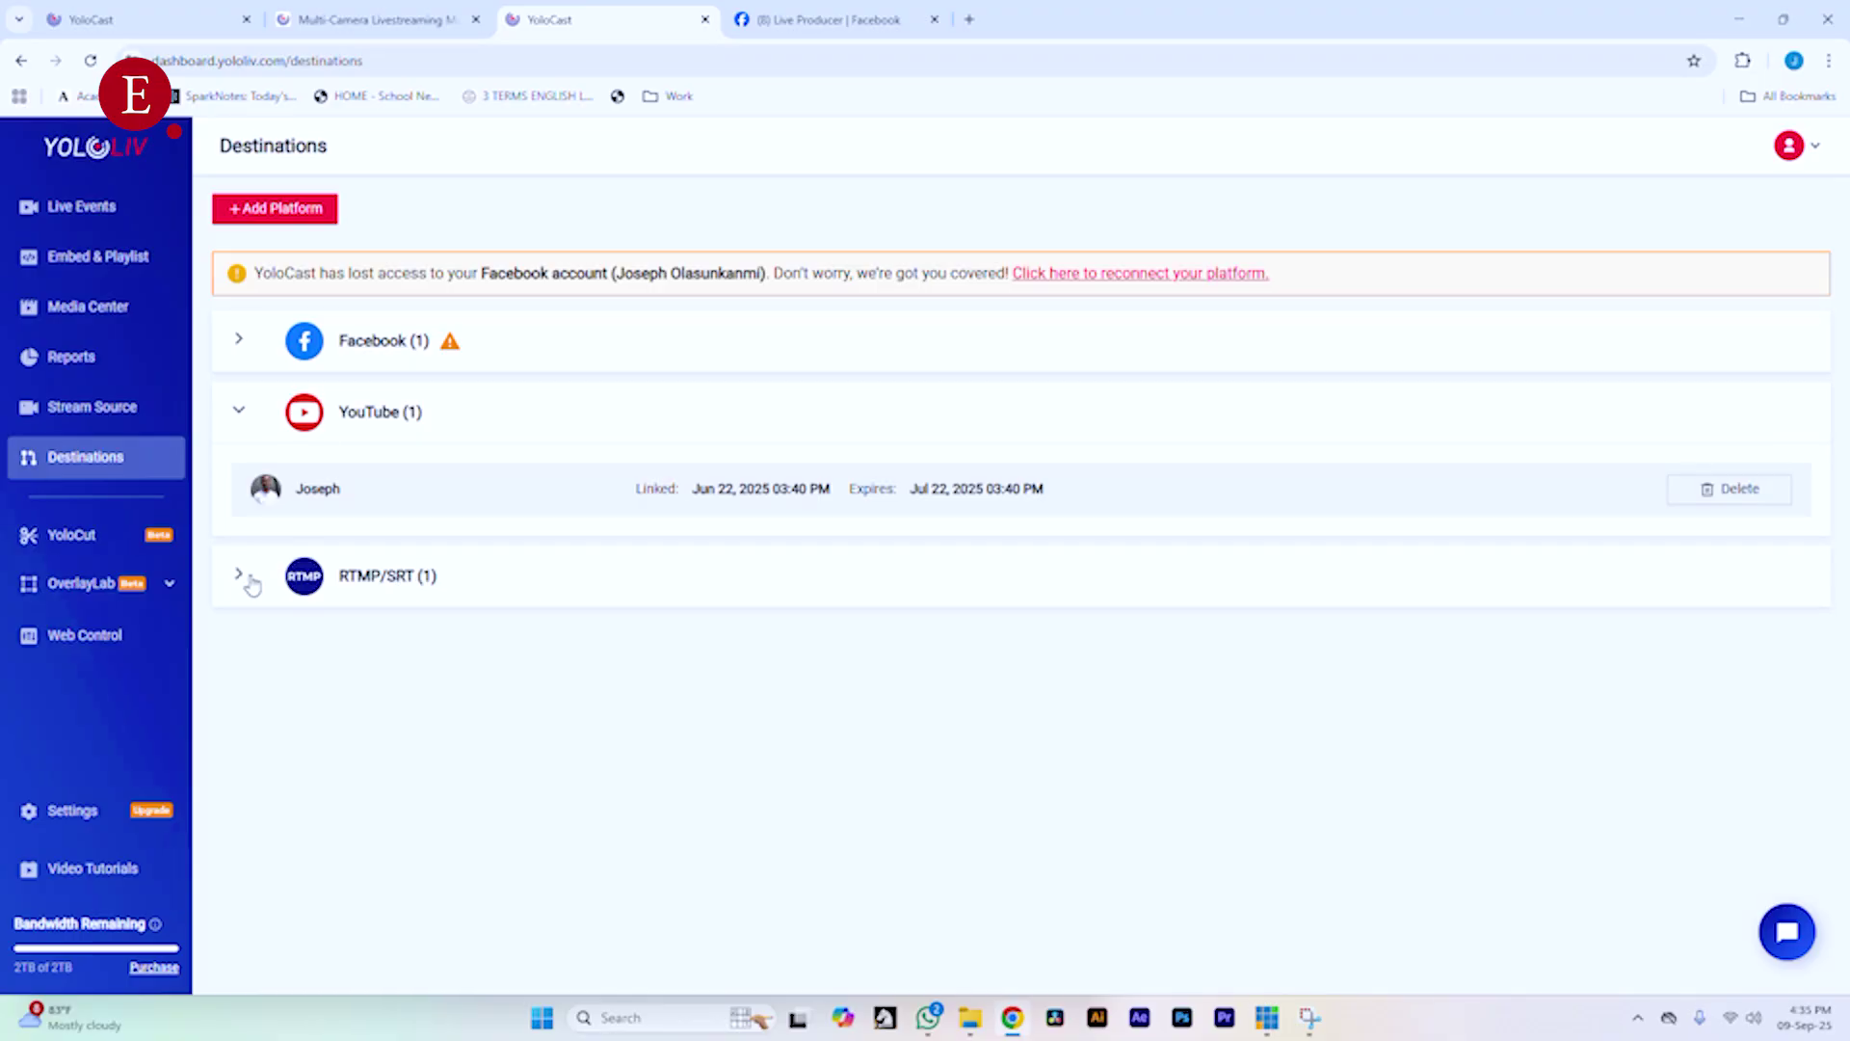
pyautogui.click(83, 200)
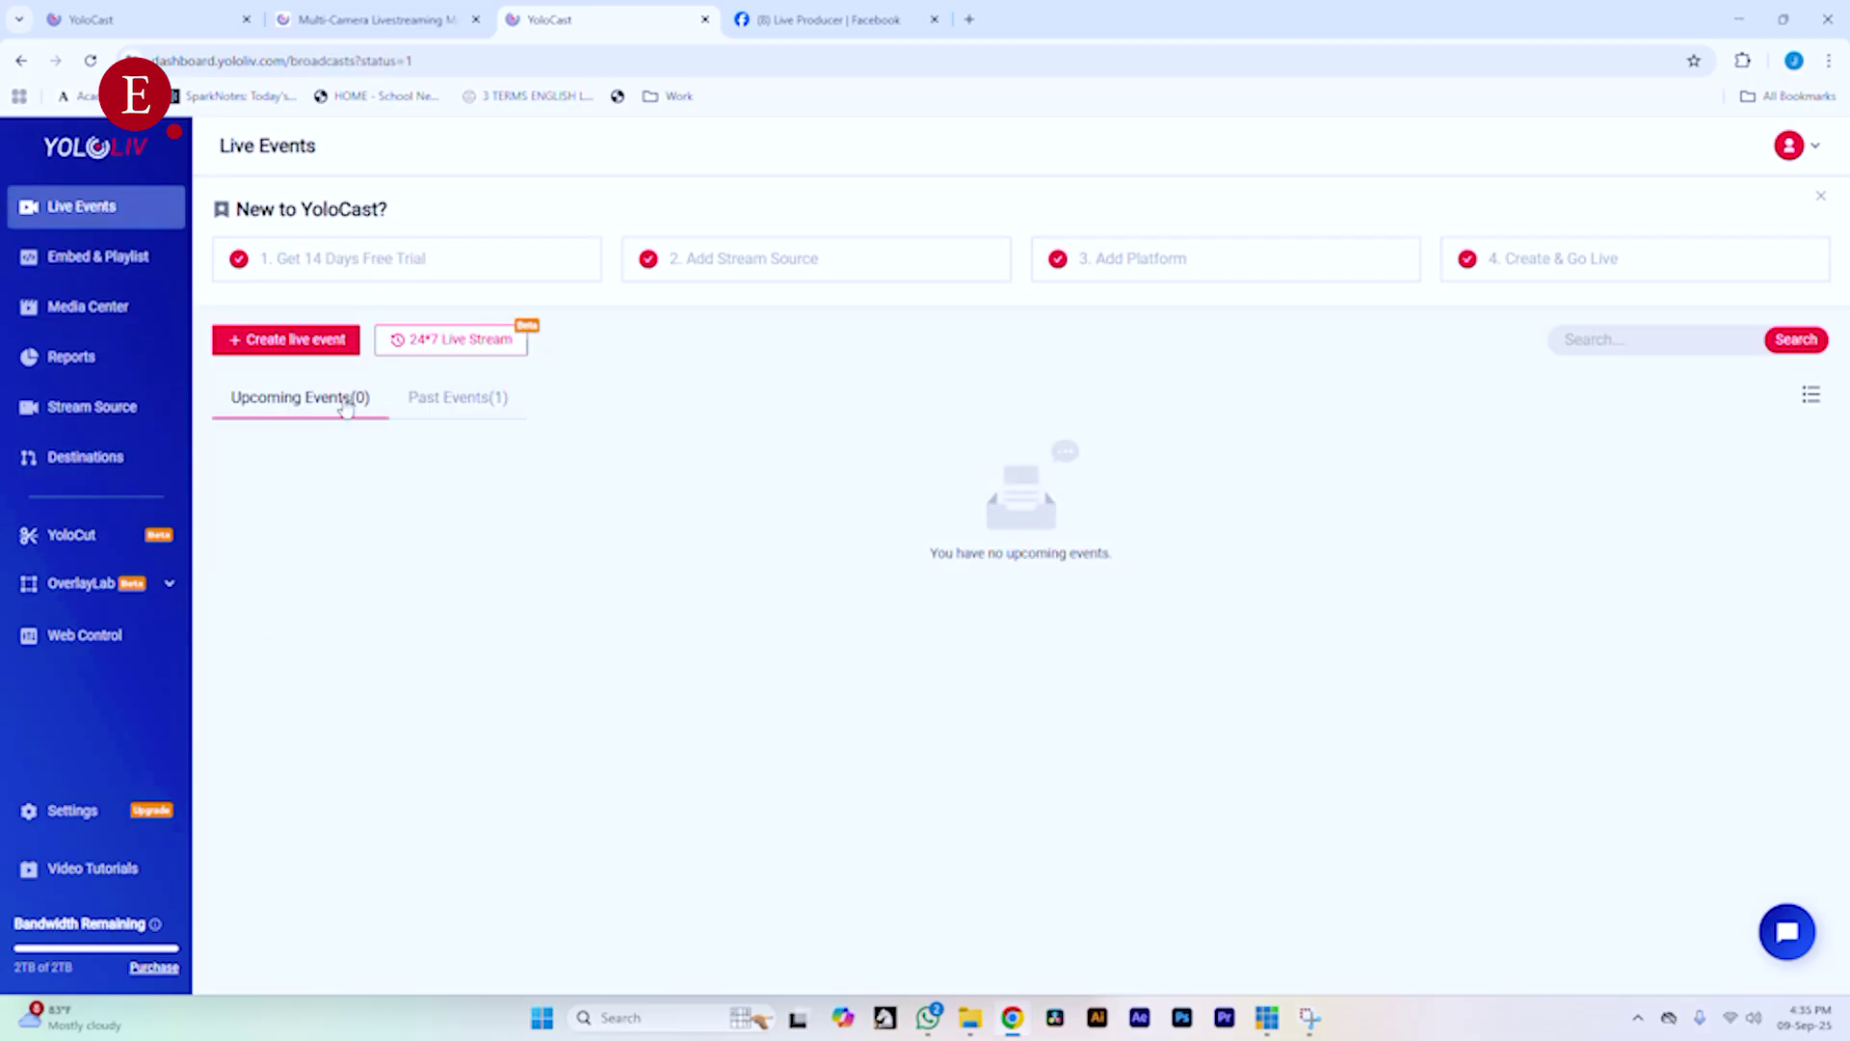
# - Start a new live event and browse the Media Videos, Re-Event, YoloBox ASP and YoloBox source types
pyautogui.click(279, 332)
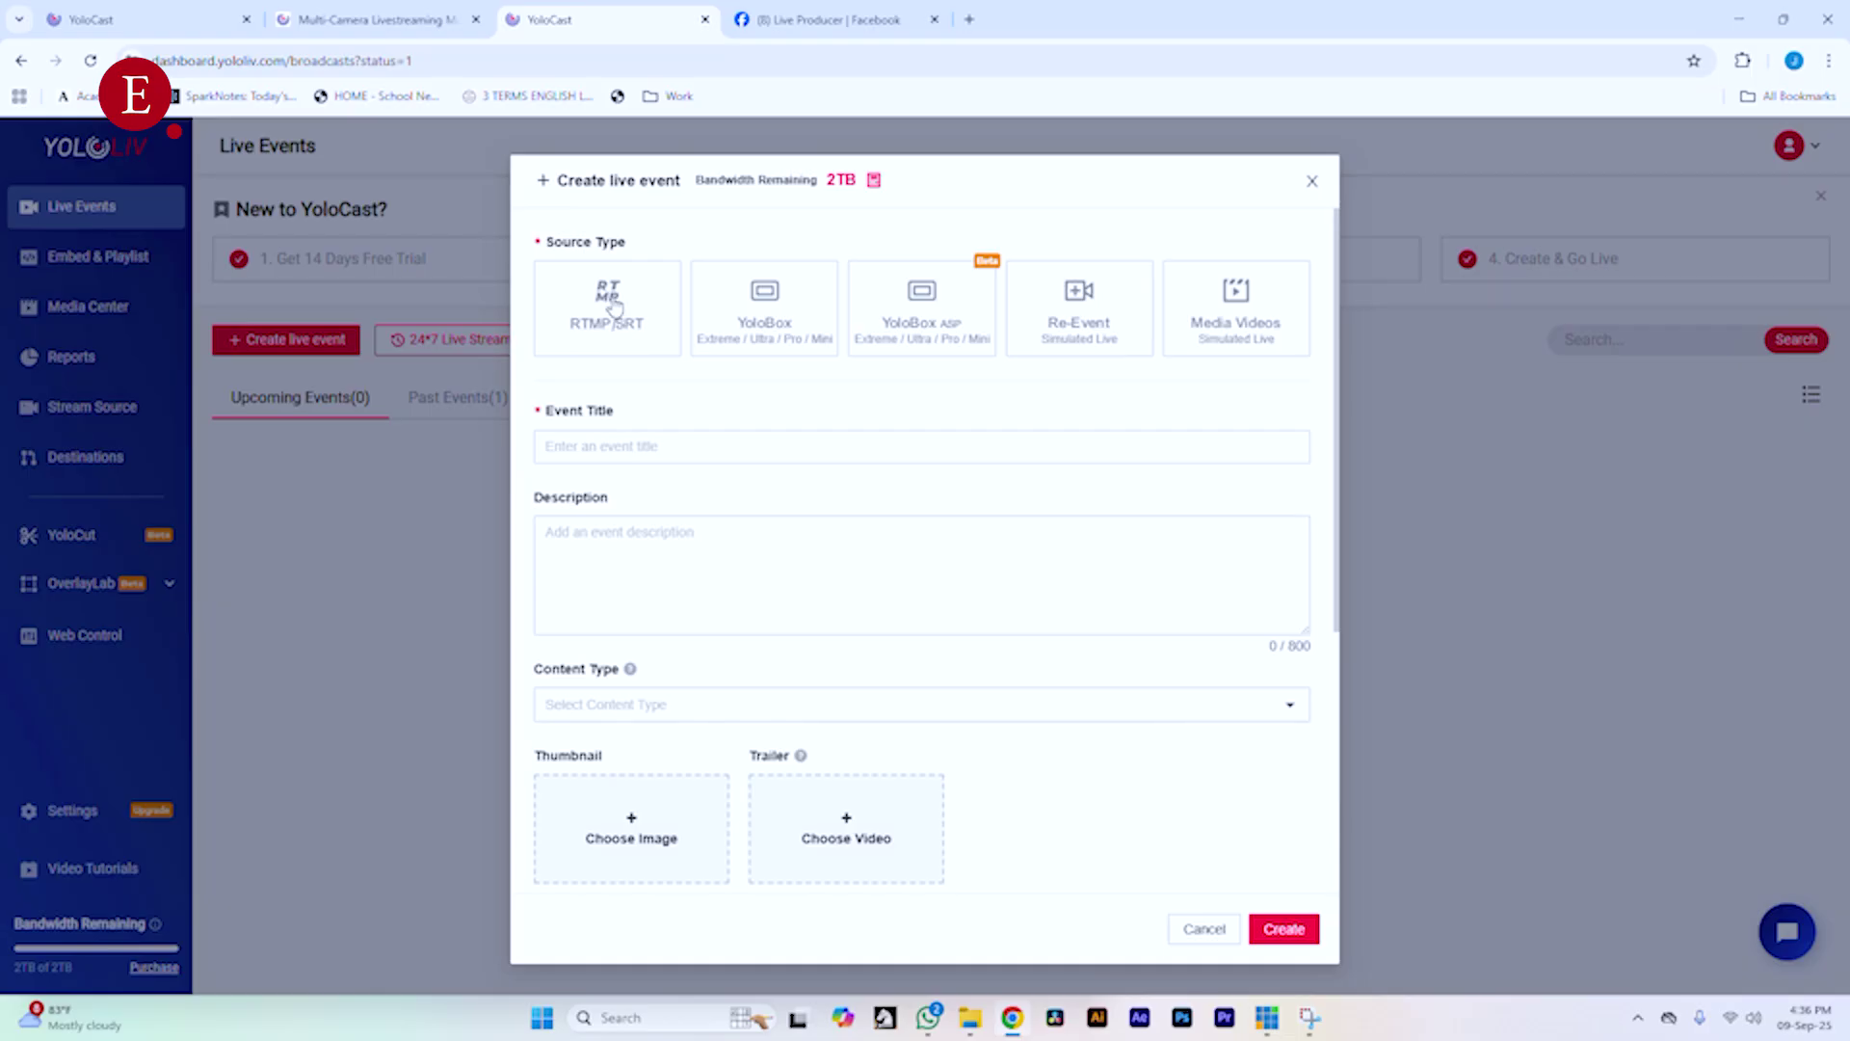
pyautogui.click(1237, 330)
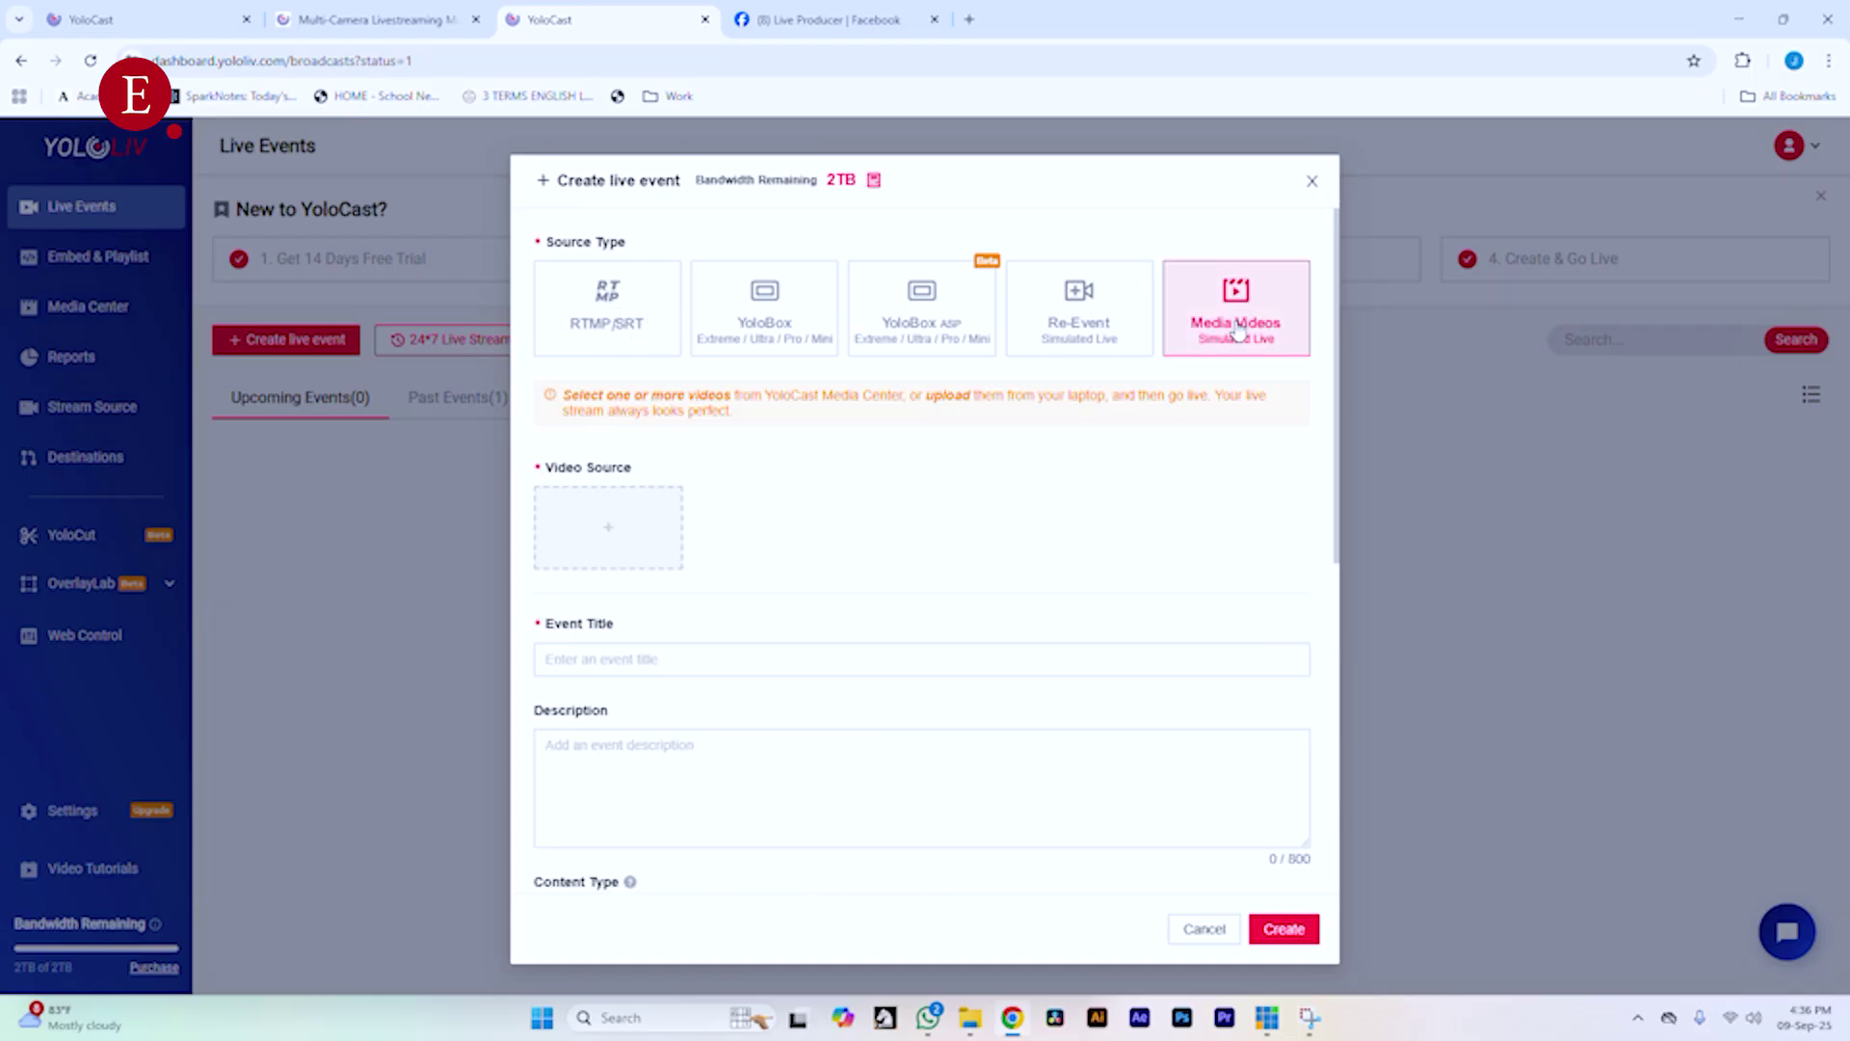
pyautogui.click(1089, 313)
pyautogui.click(1247, 333)
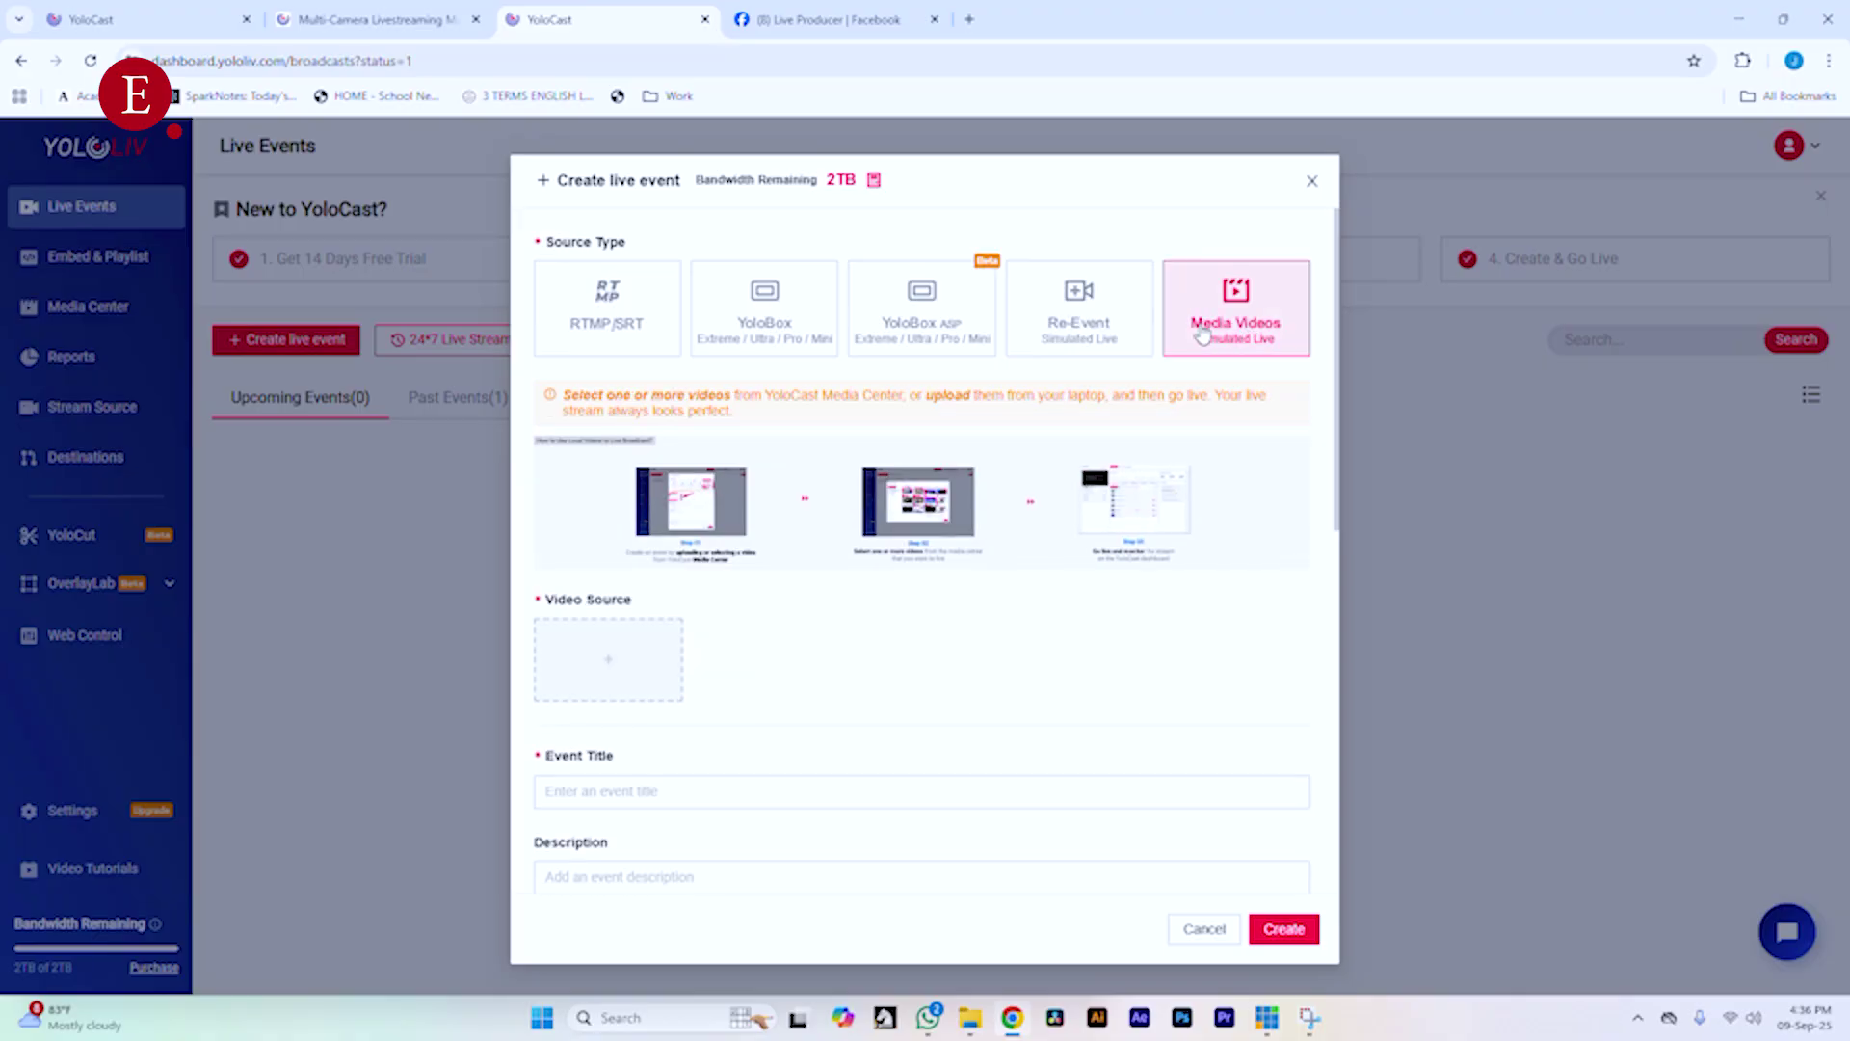
pyautogui.click(1110, 332)
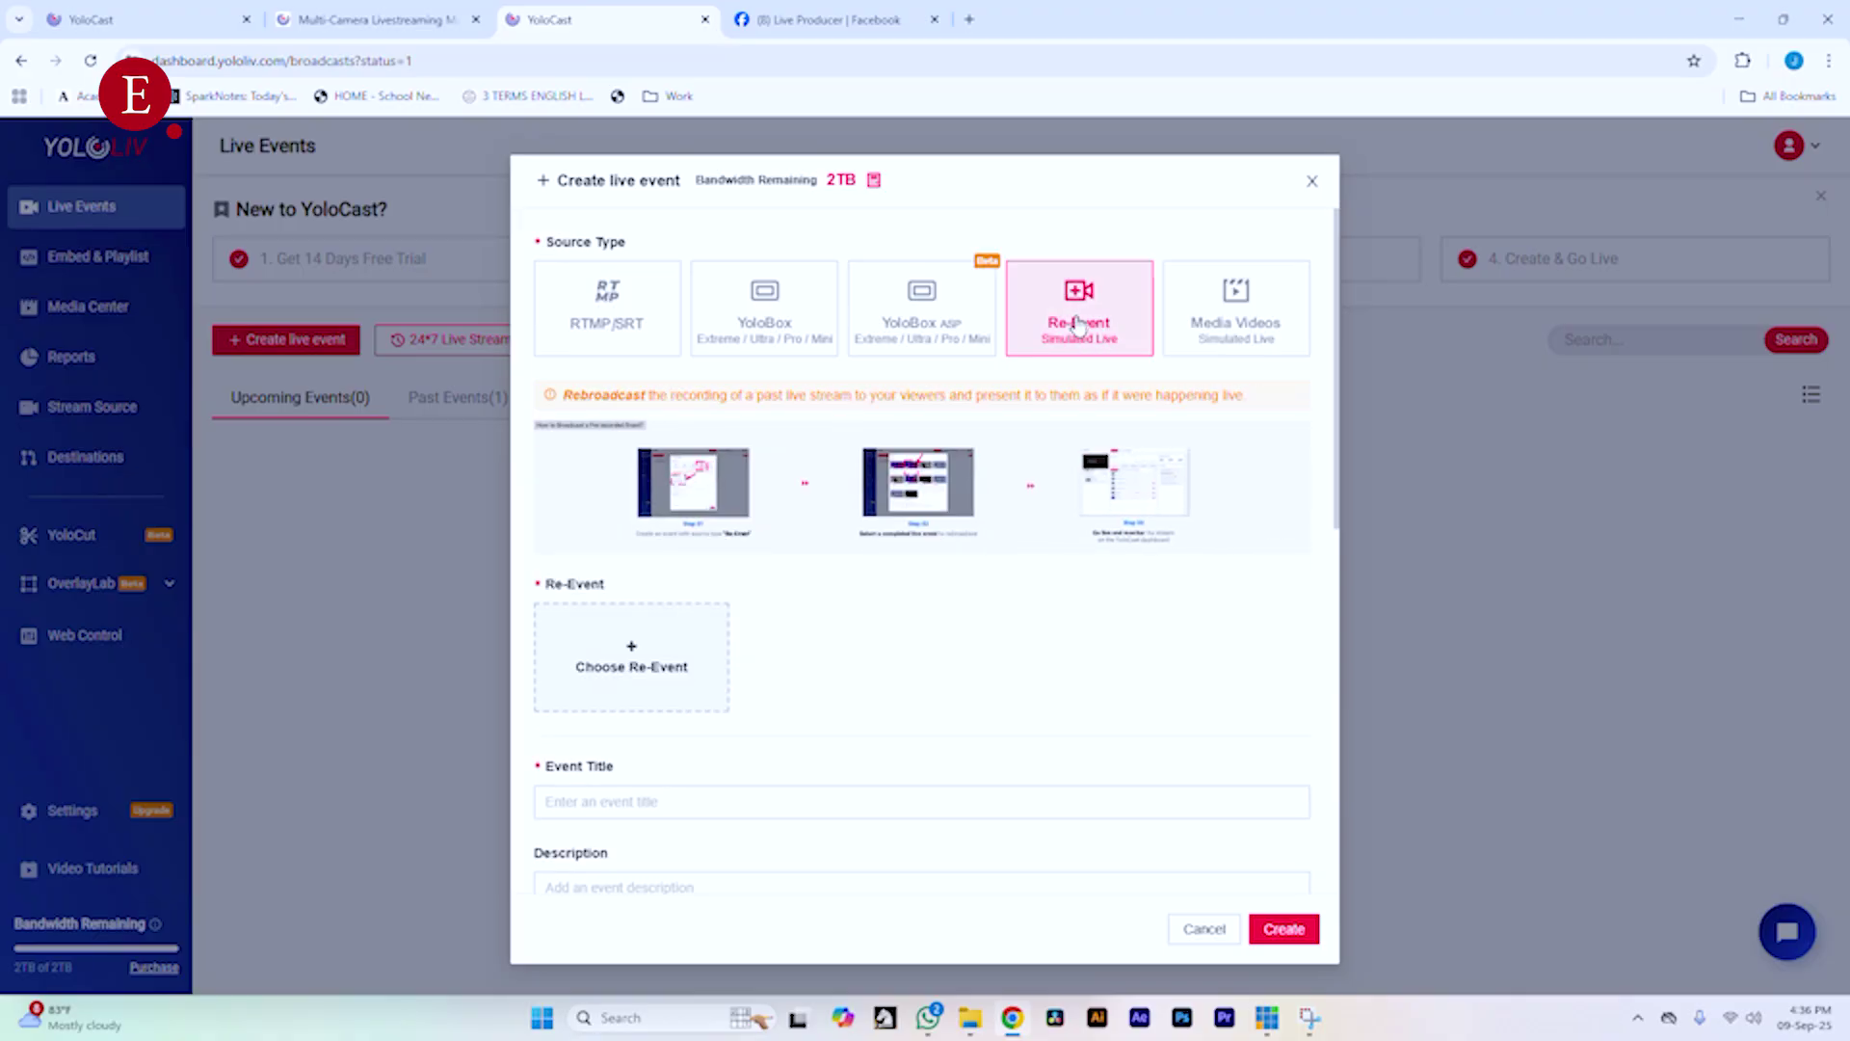
pyautogui.click(948, 331)
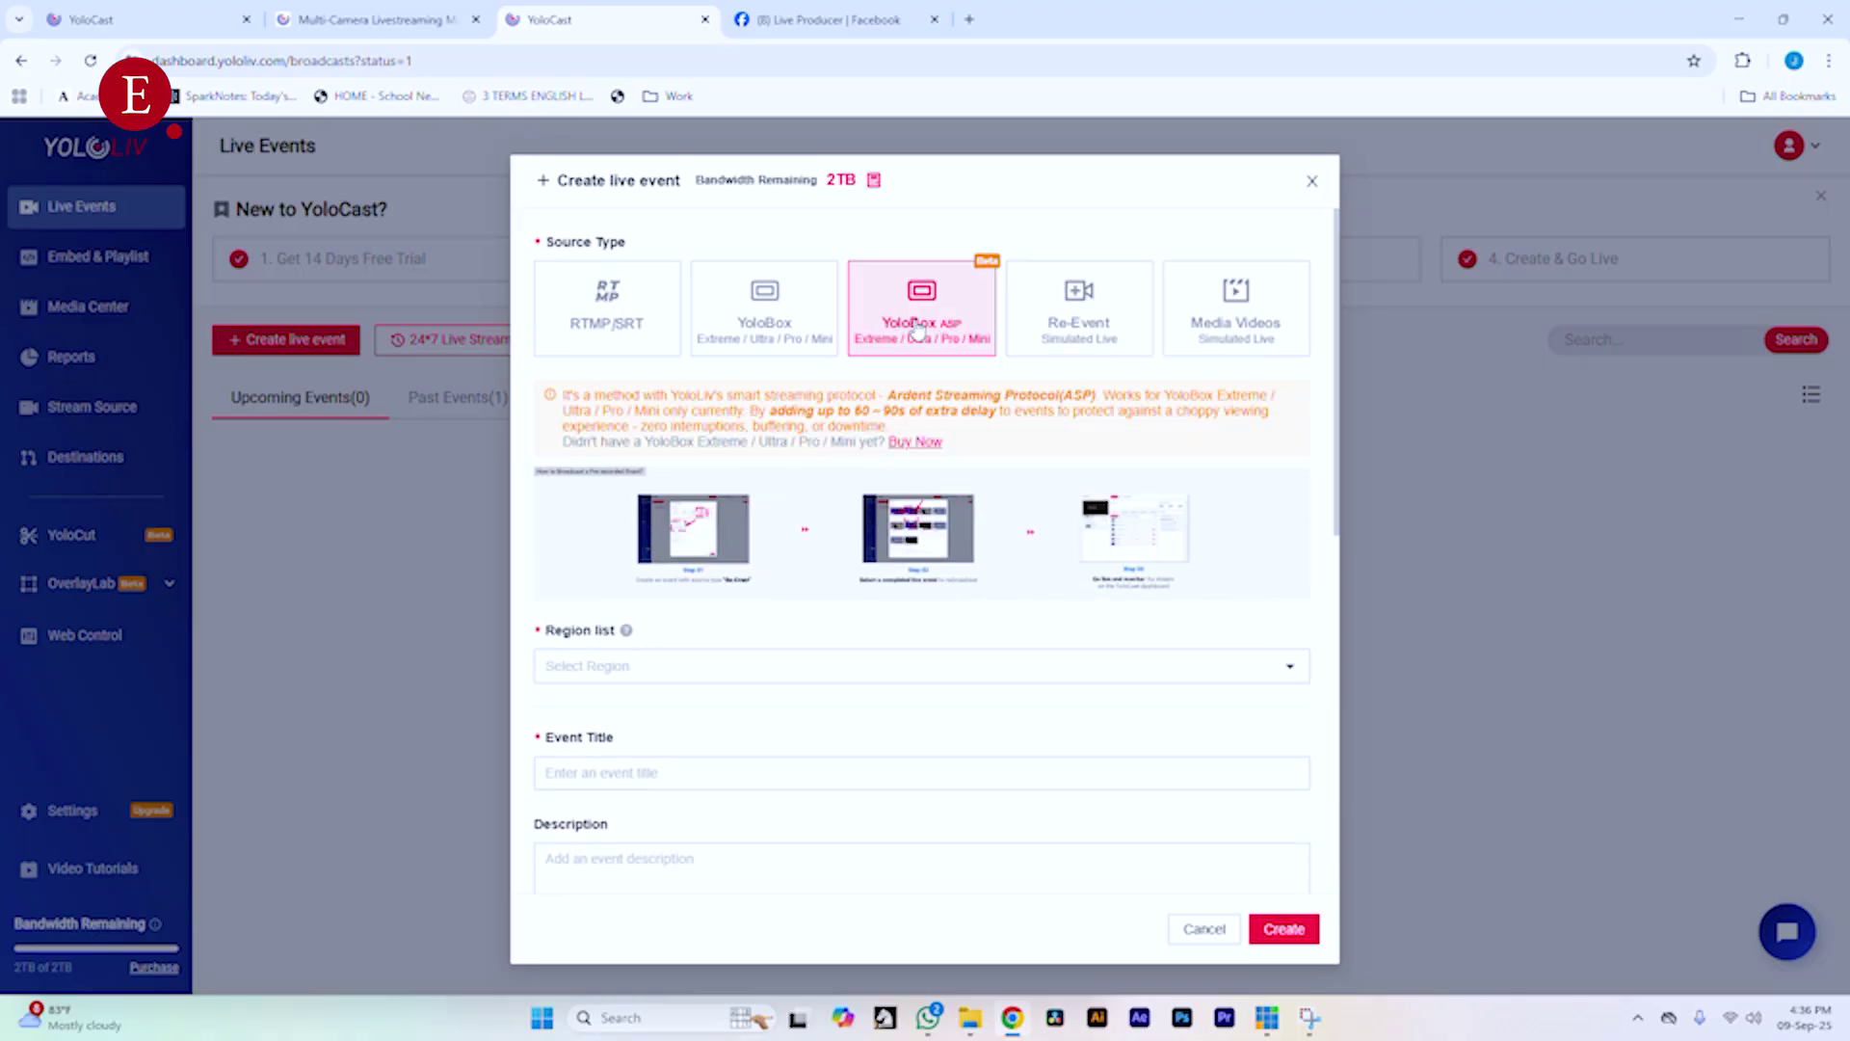
pyautogui.click(801, 334)
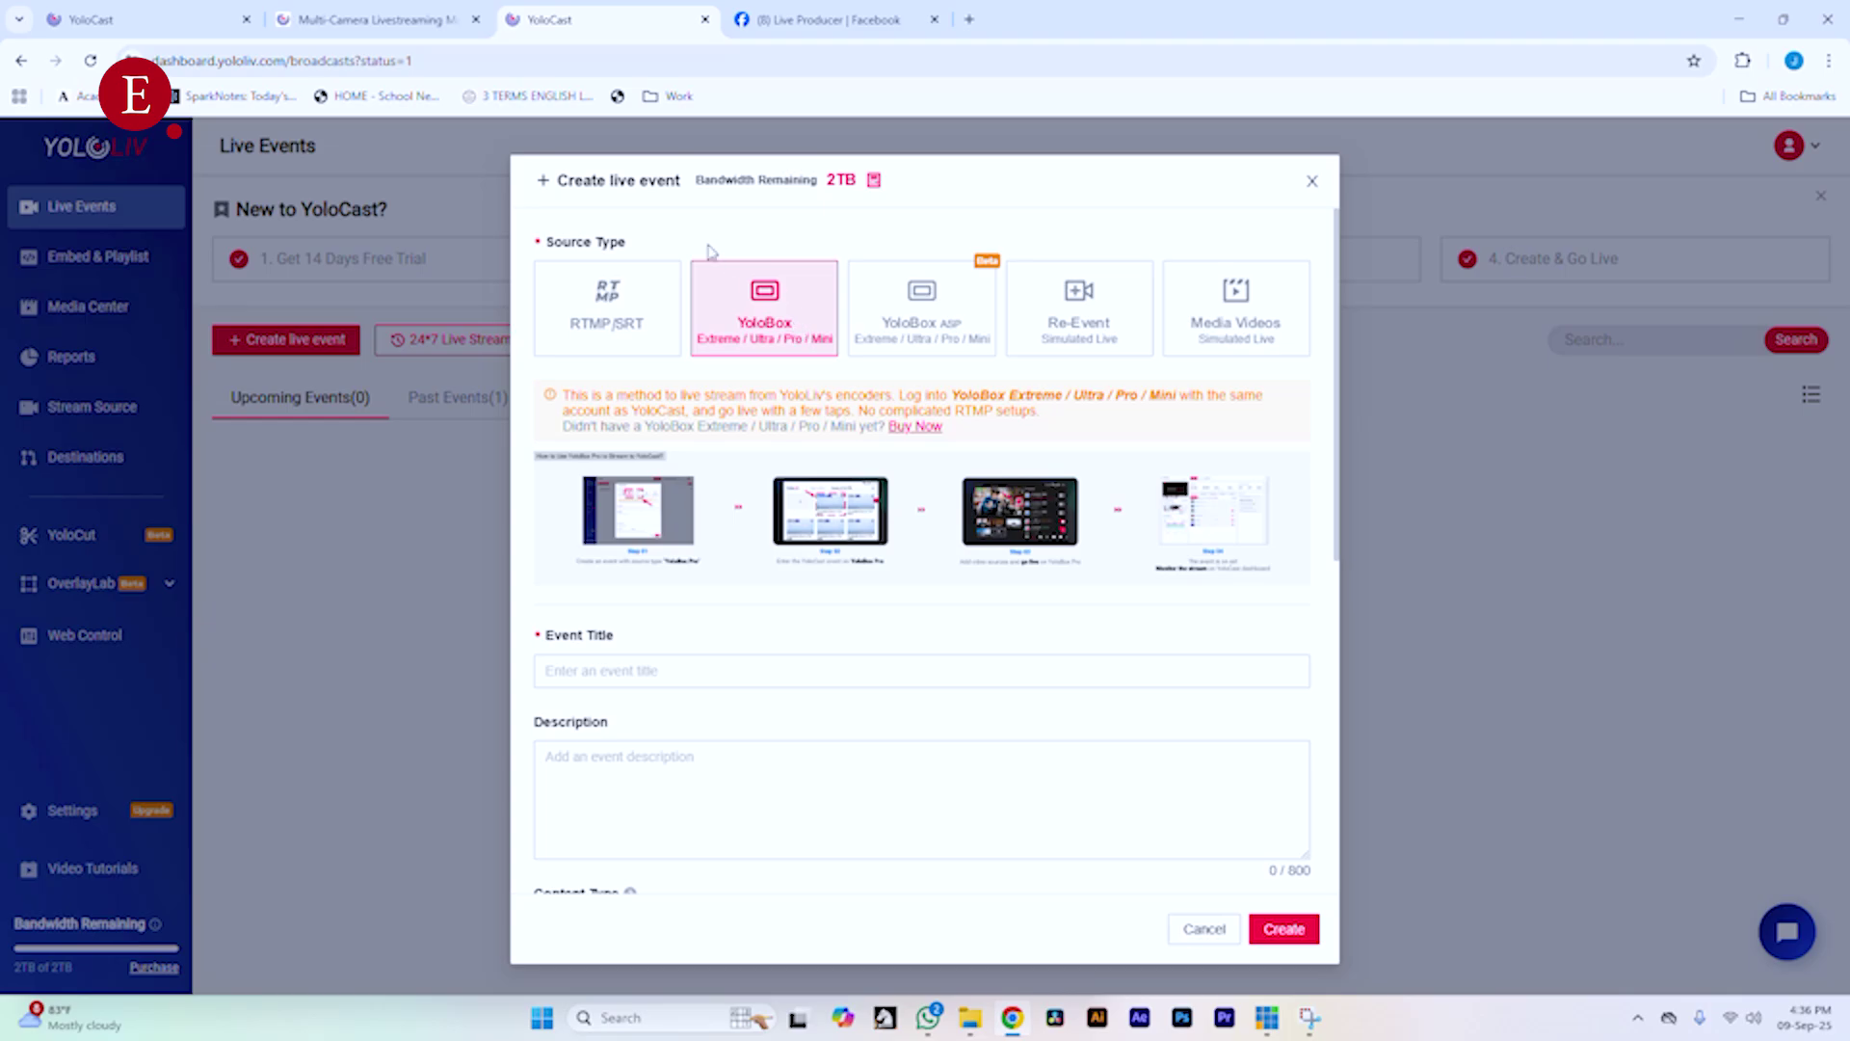
# - Choose the RTMP/SRT source type with the RTMP(s) / SRT (Default) source
pyautogui.click(617, 310)
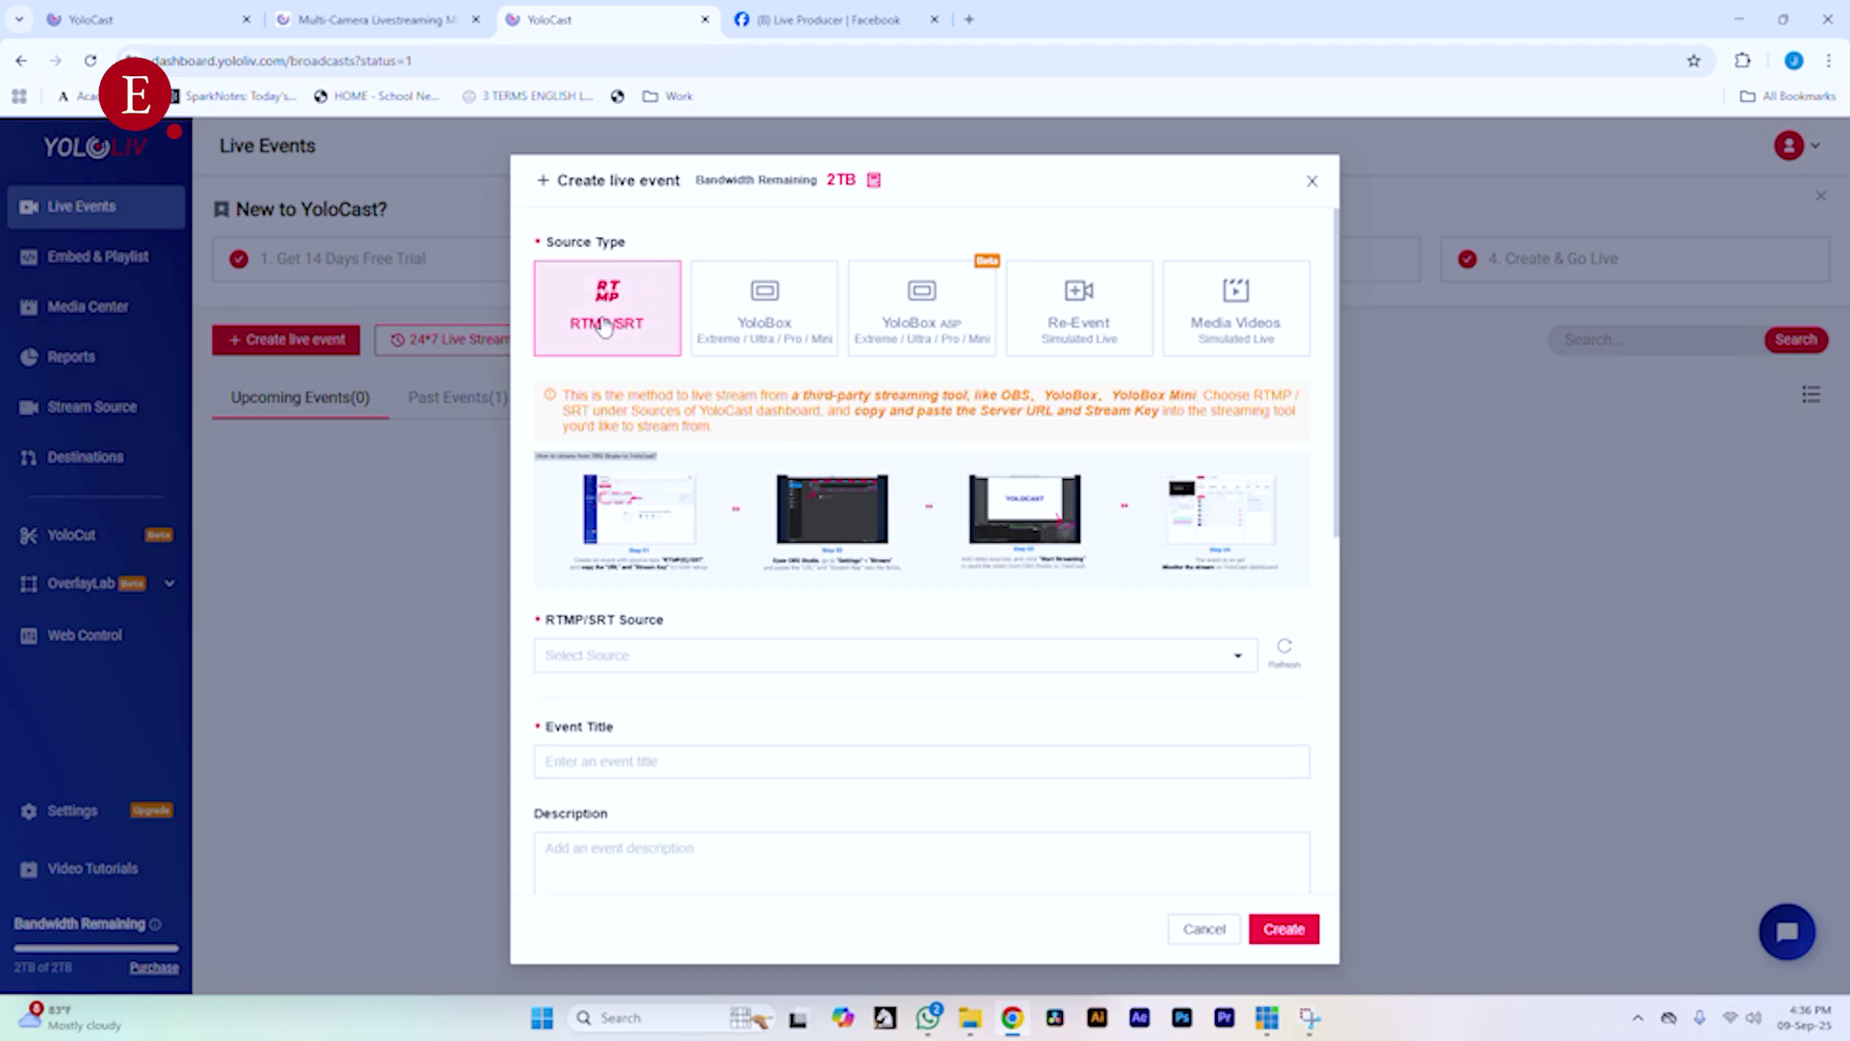
pyautogui.click(740, 656)
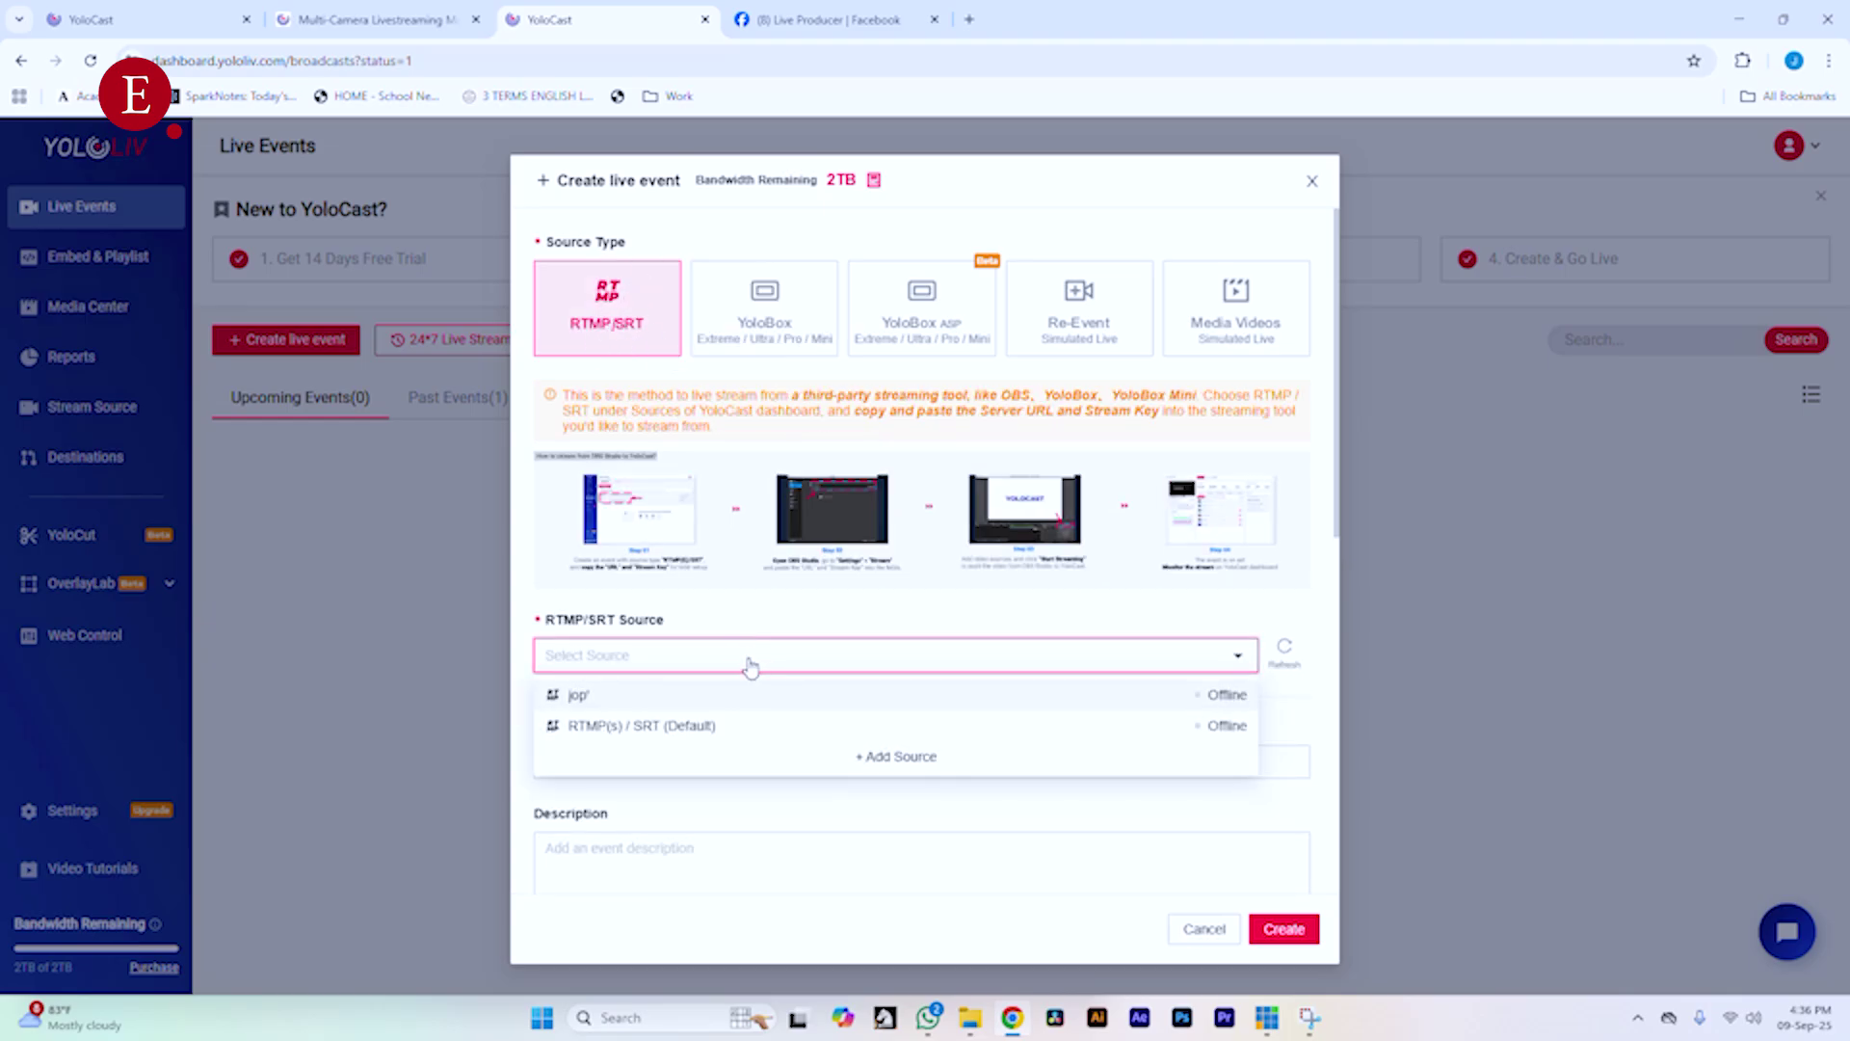
pyautogui.click(681, 729)
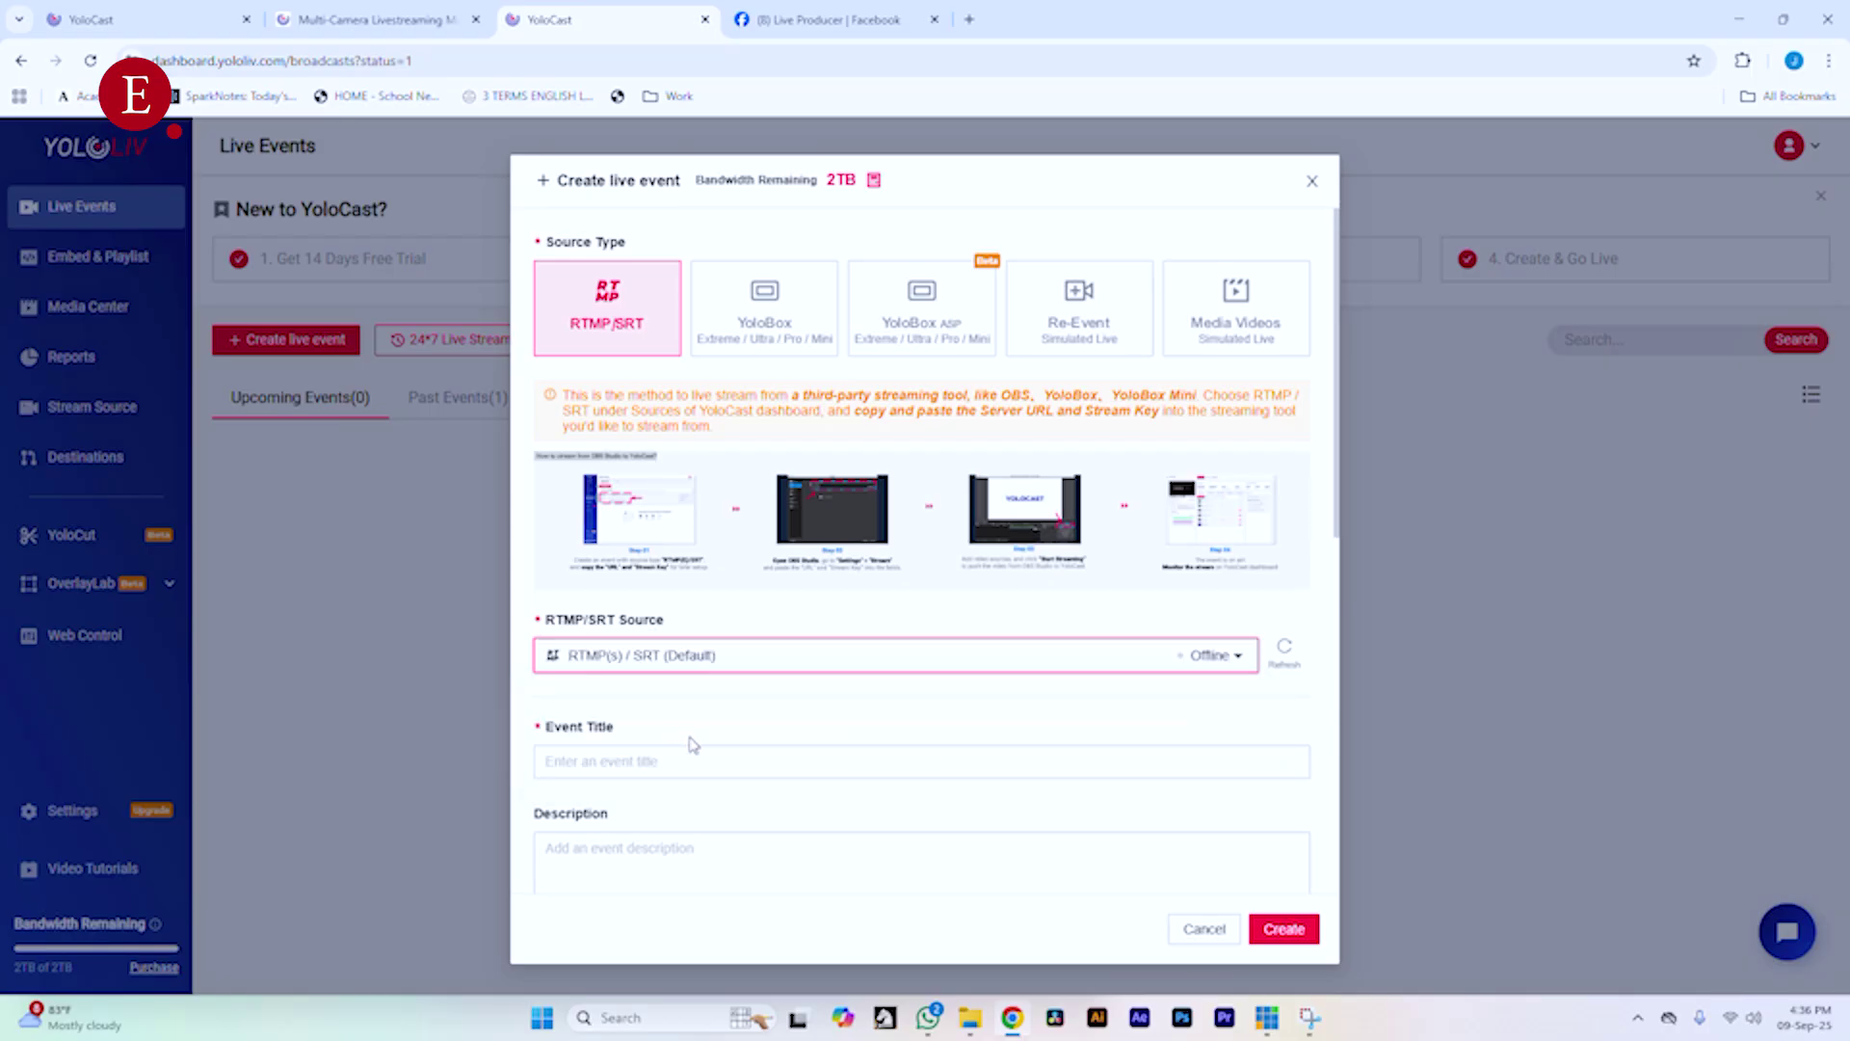
pyautogui.click(693, 756)
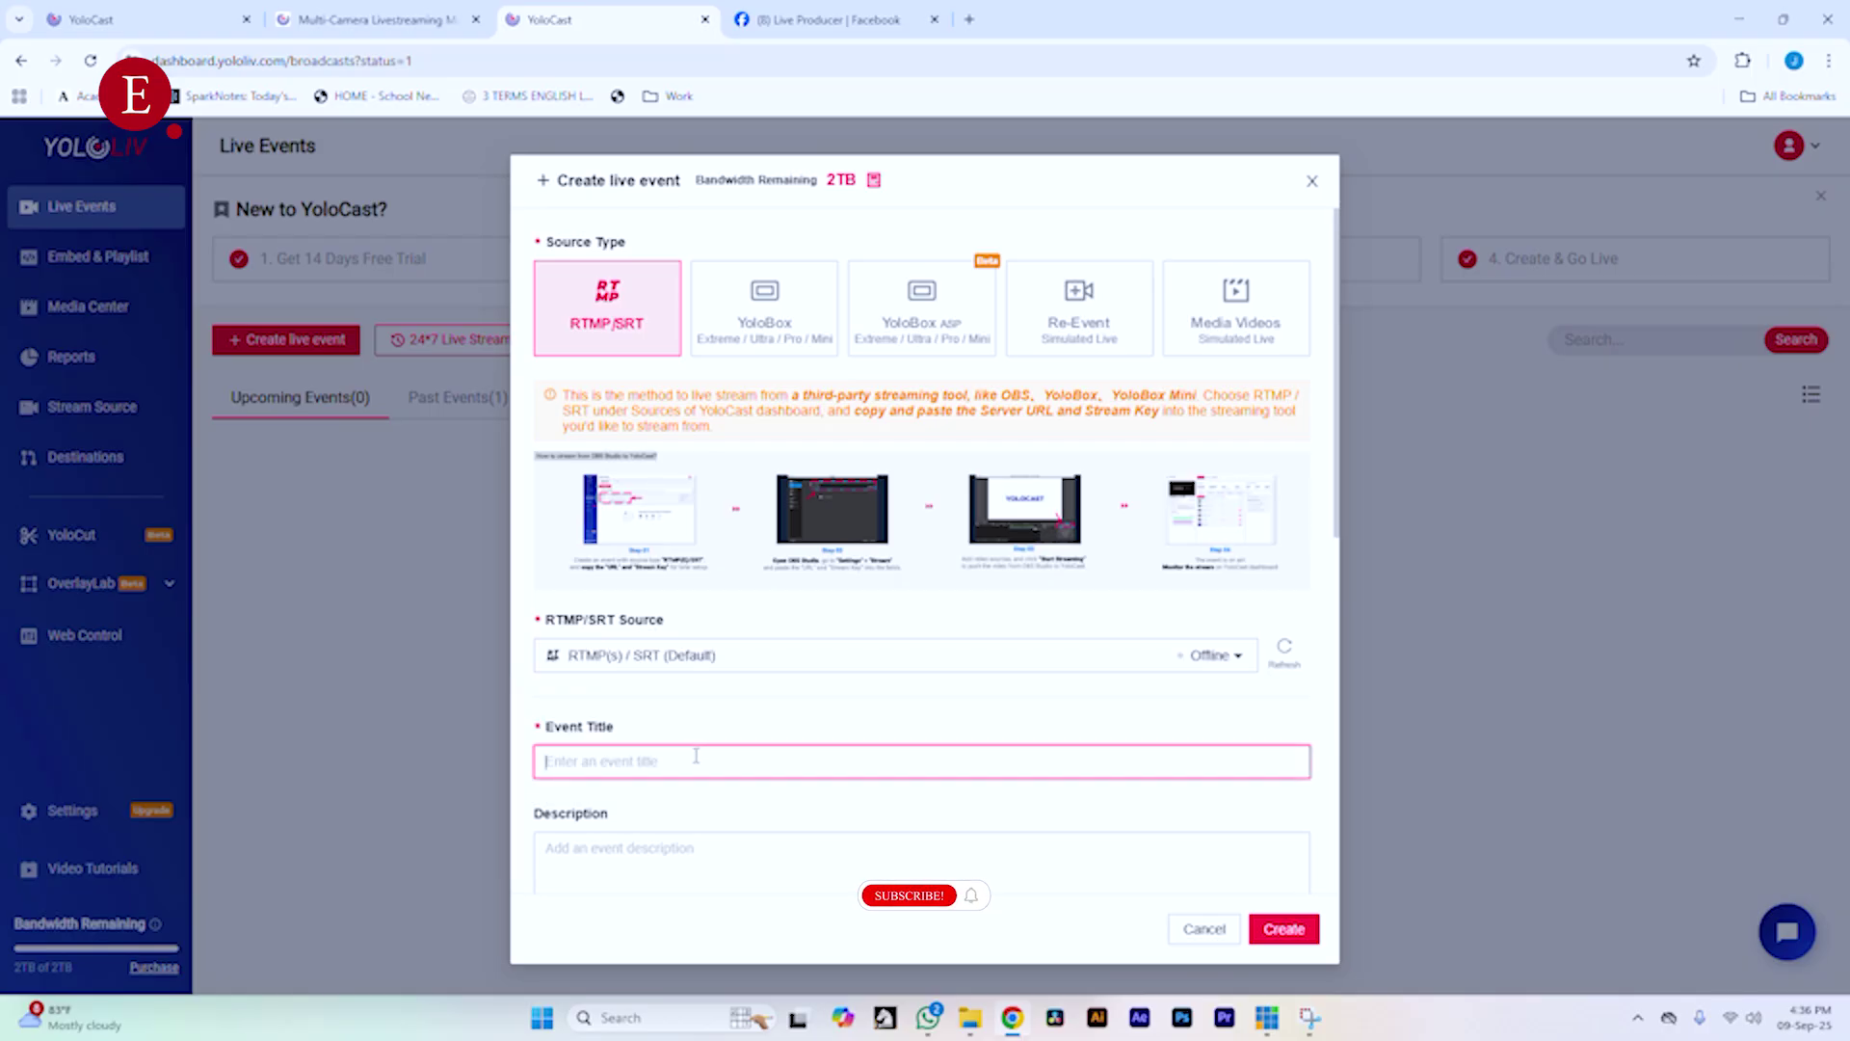
# - Title the event 'Extensiveall Livestream for Multistream' and copy the title into the description
pyautogui.write('Exteri')
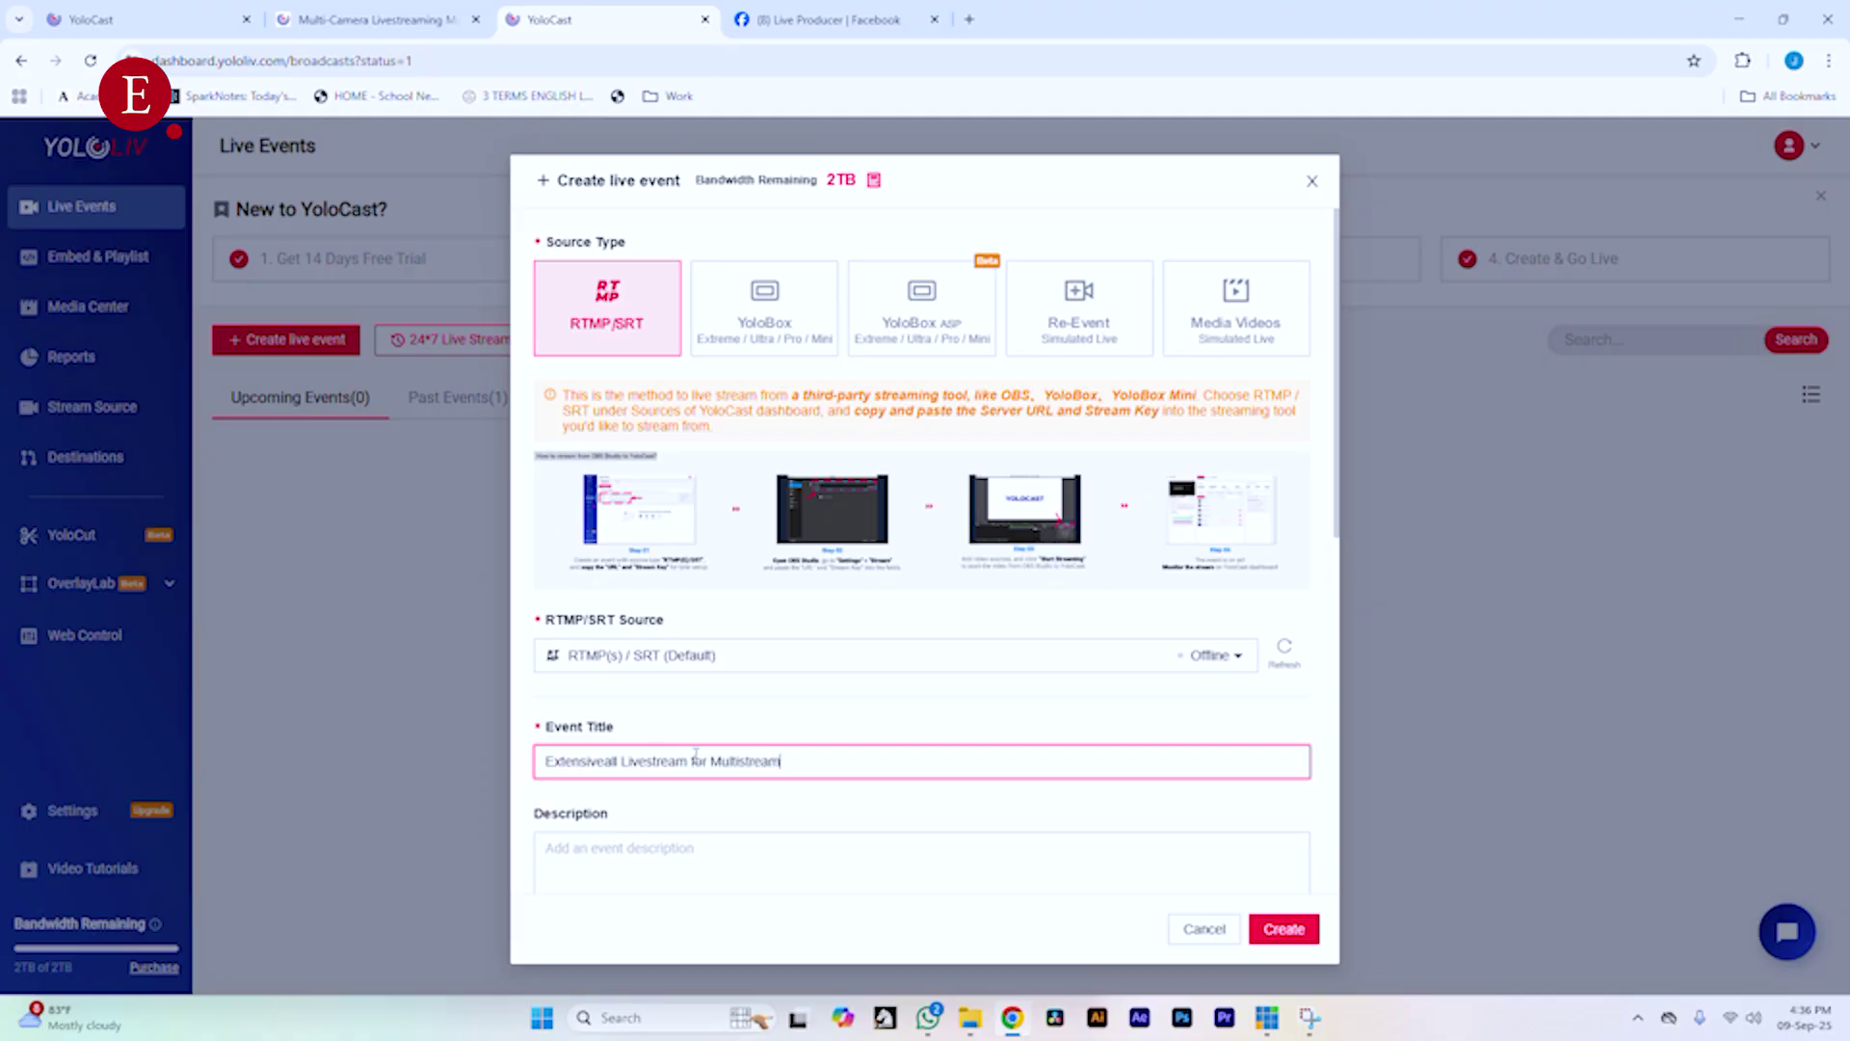
pyautogui.scroll(-2, 699, 733)
pyautogui.click(731, 674)
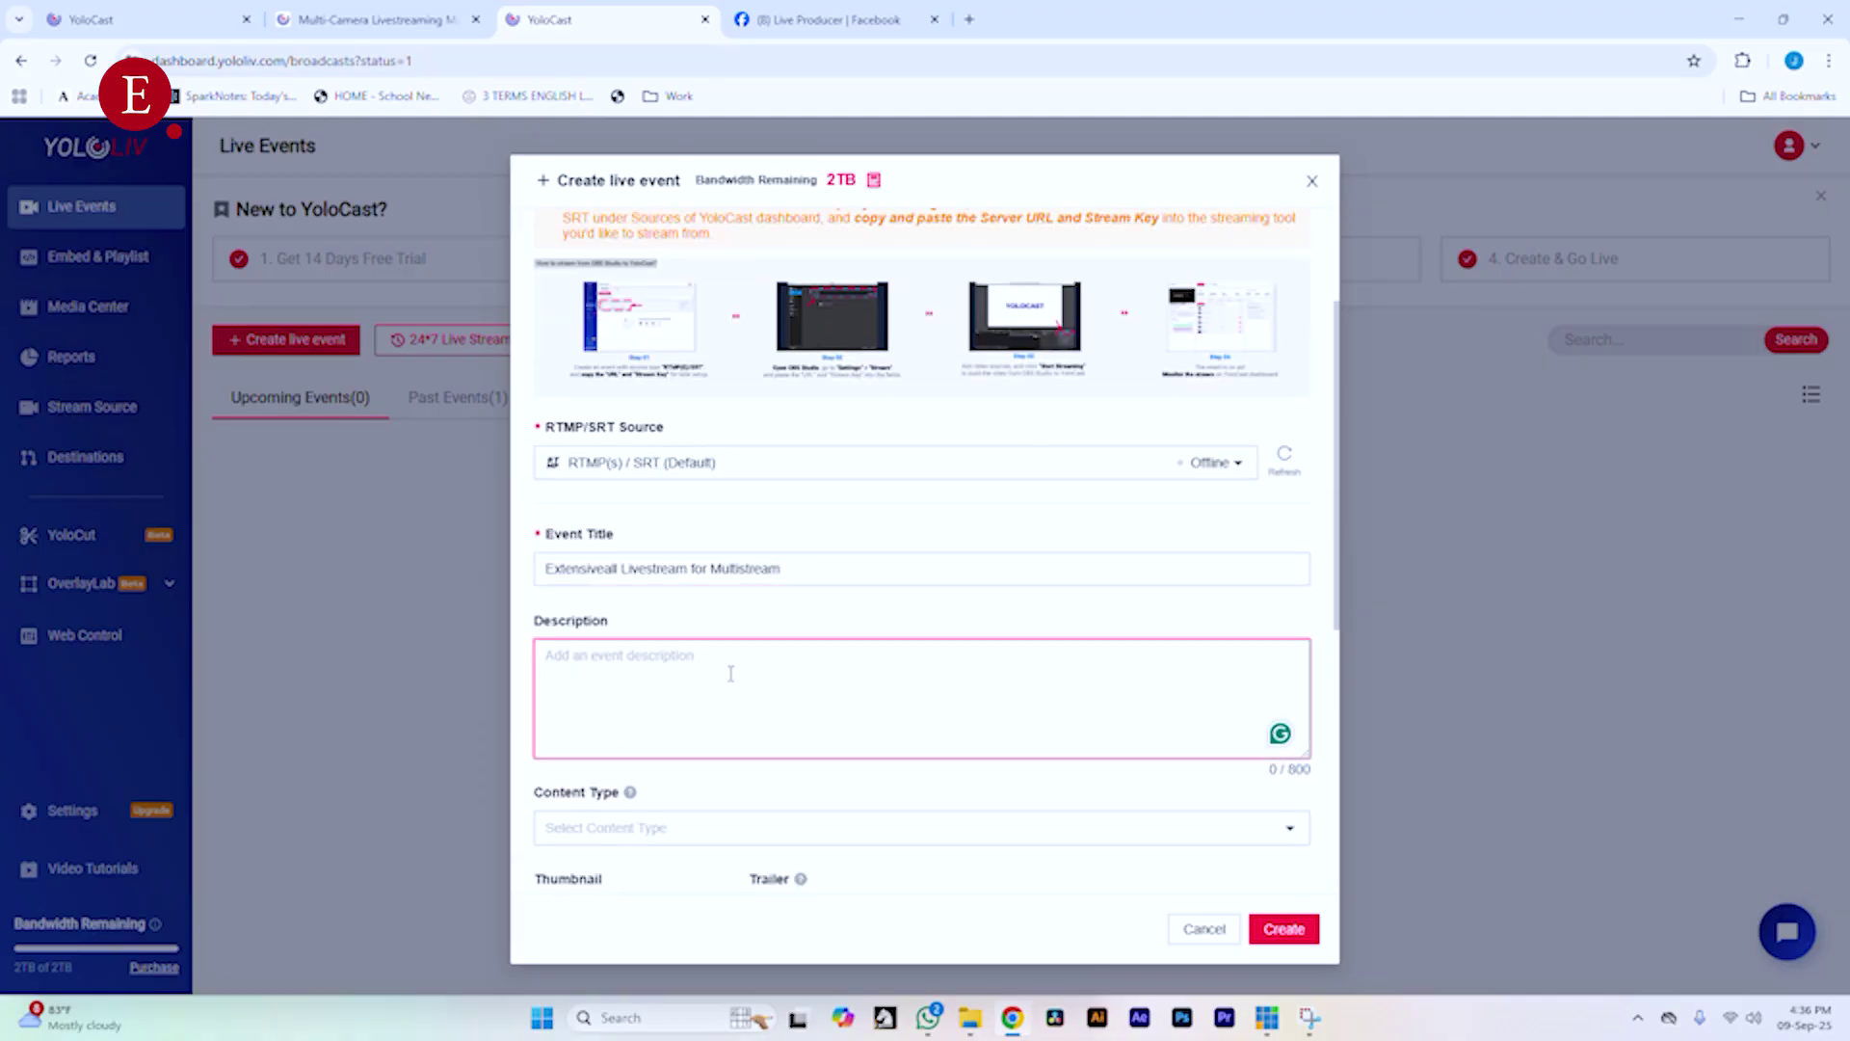
pyautogui.tripleClick(813, 568)
pyautogui.hotkey('ctrl', 'c')
pyautogui.click(786, 643)
pyautogui.hotkey('ctrl', 'v')
# - Set the event's content type to Education
pyautogui.scroll(-2, 744, 663)
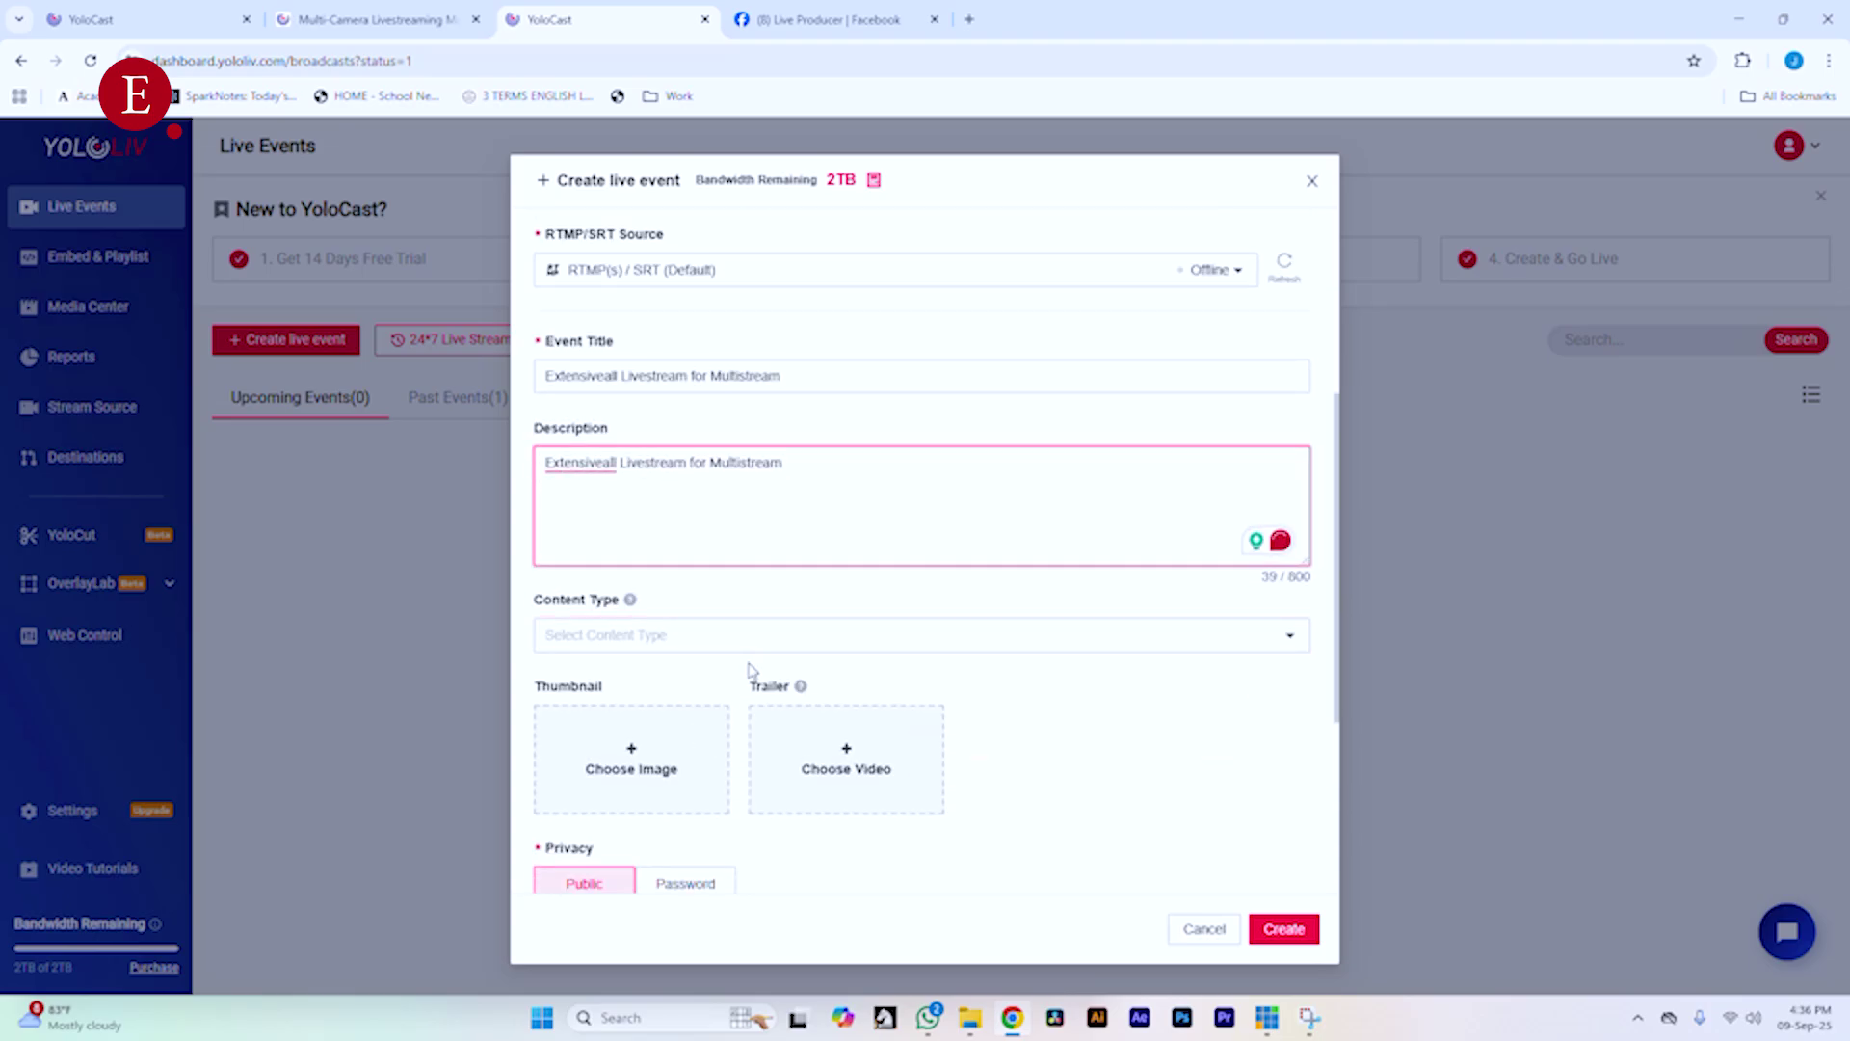
pyautogui.click(725, 642)
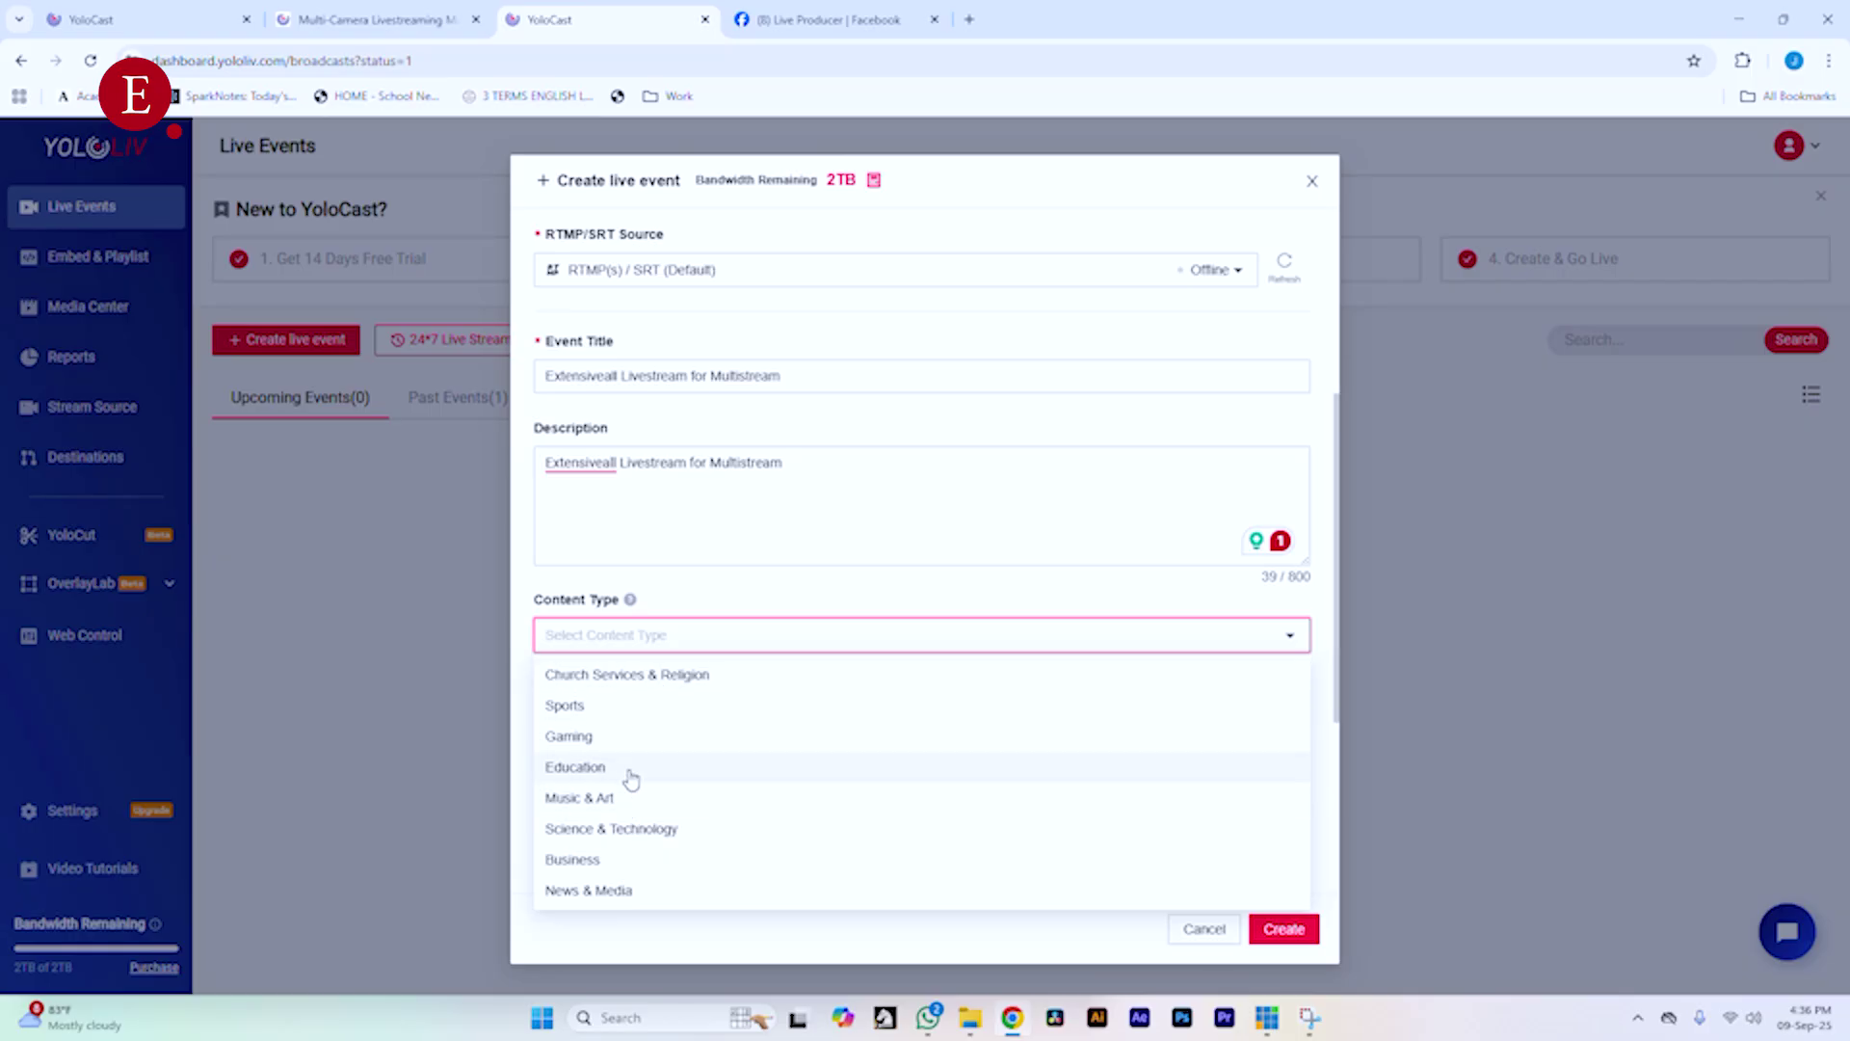
pyautogui.click(631, 771)
pyautogui.click(758, 646)
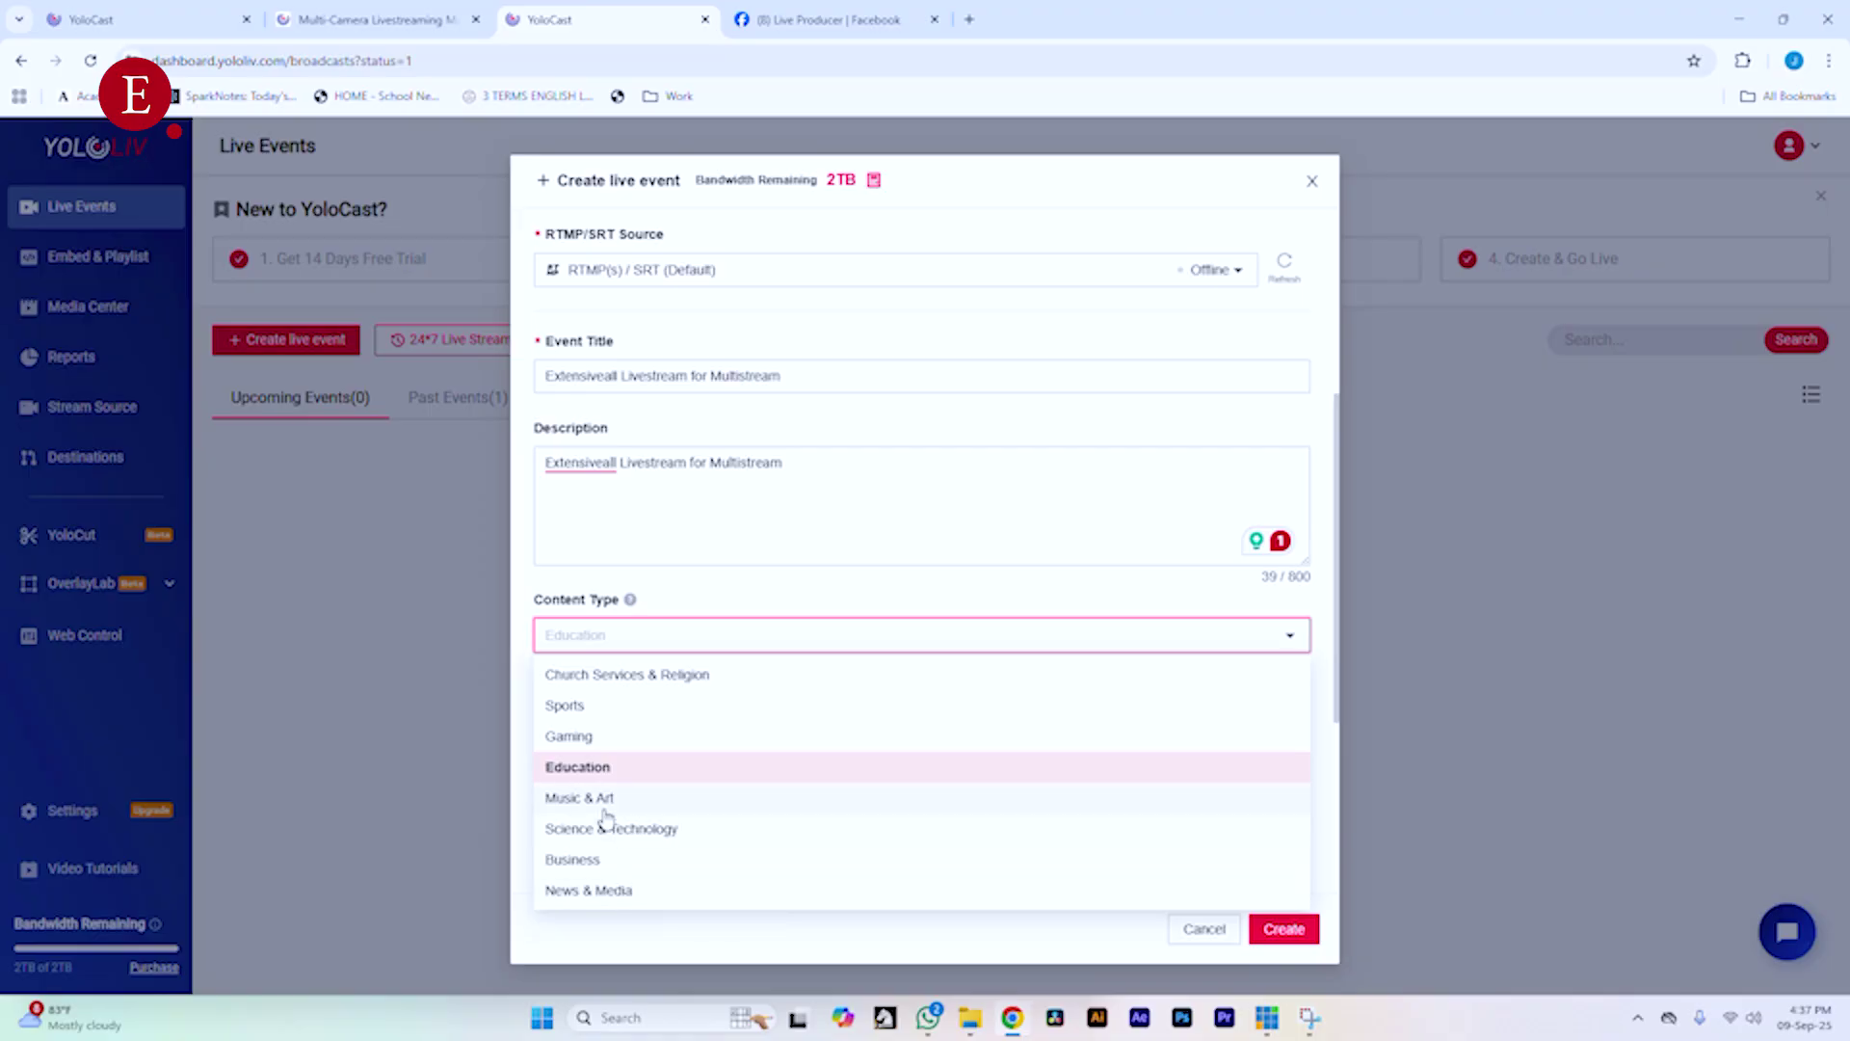
pyautogui.click(616, 776)
# - Set the event's thumbnail to the Live Q&A image
pyautogui.scroll(-2, 904, 749)
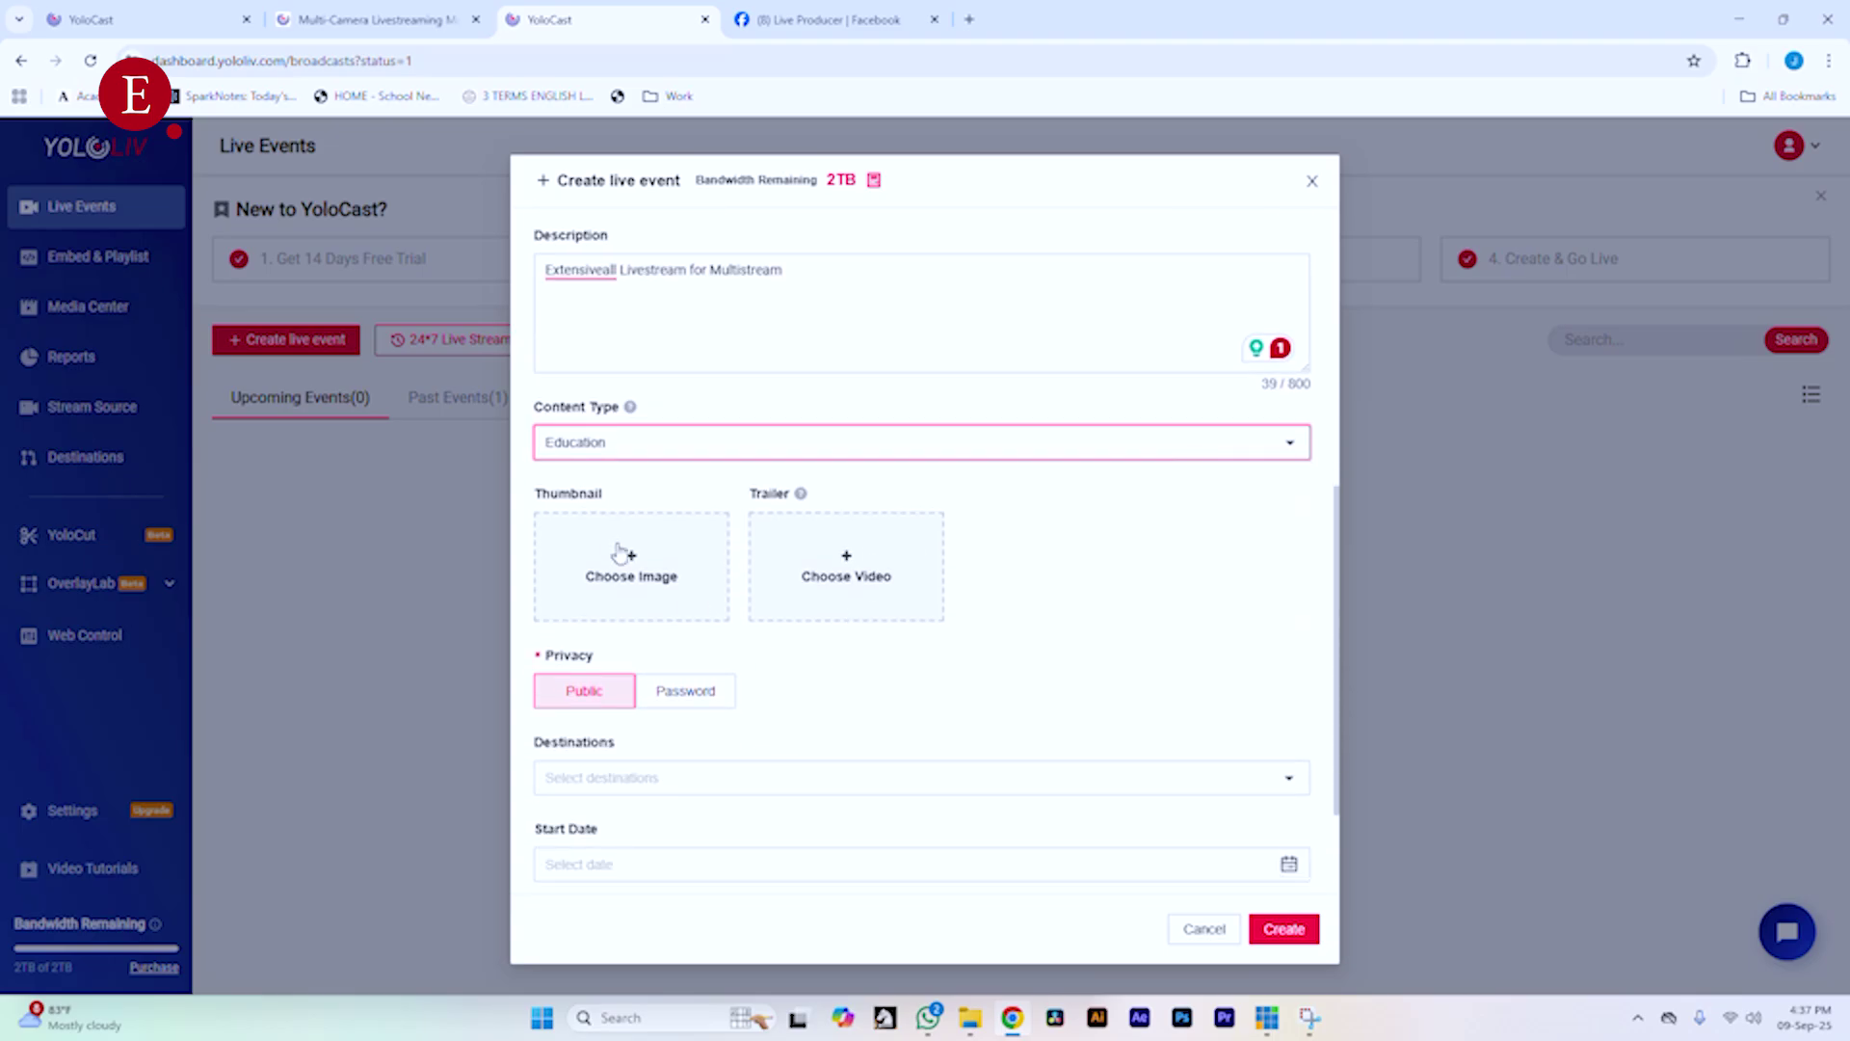
pyautogui.click(648, 575)
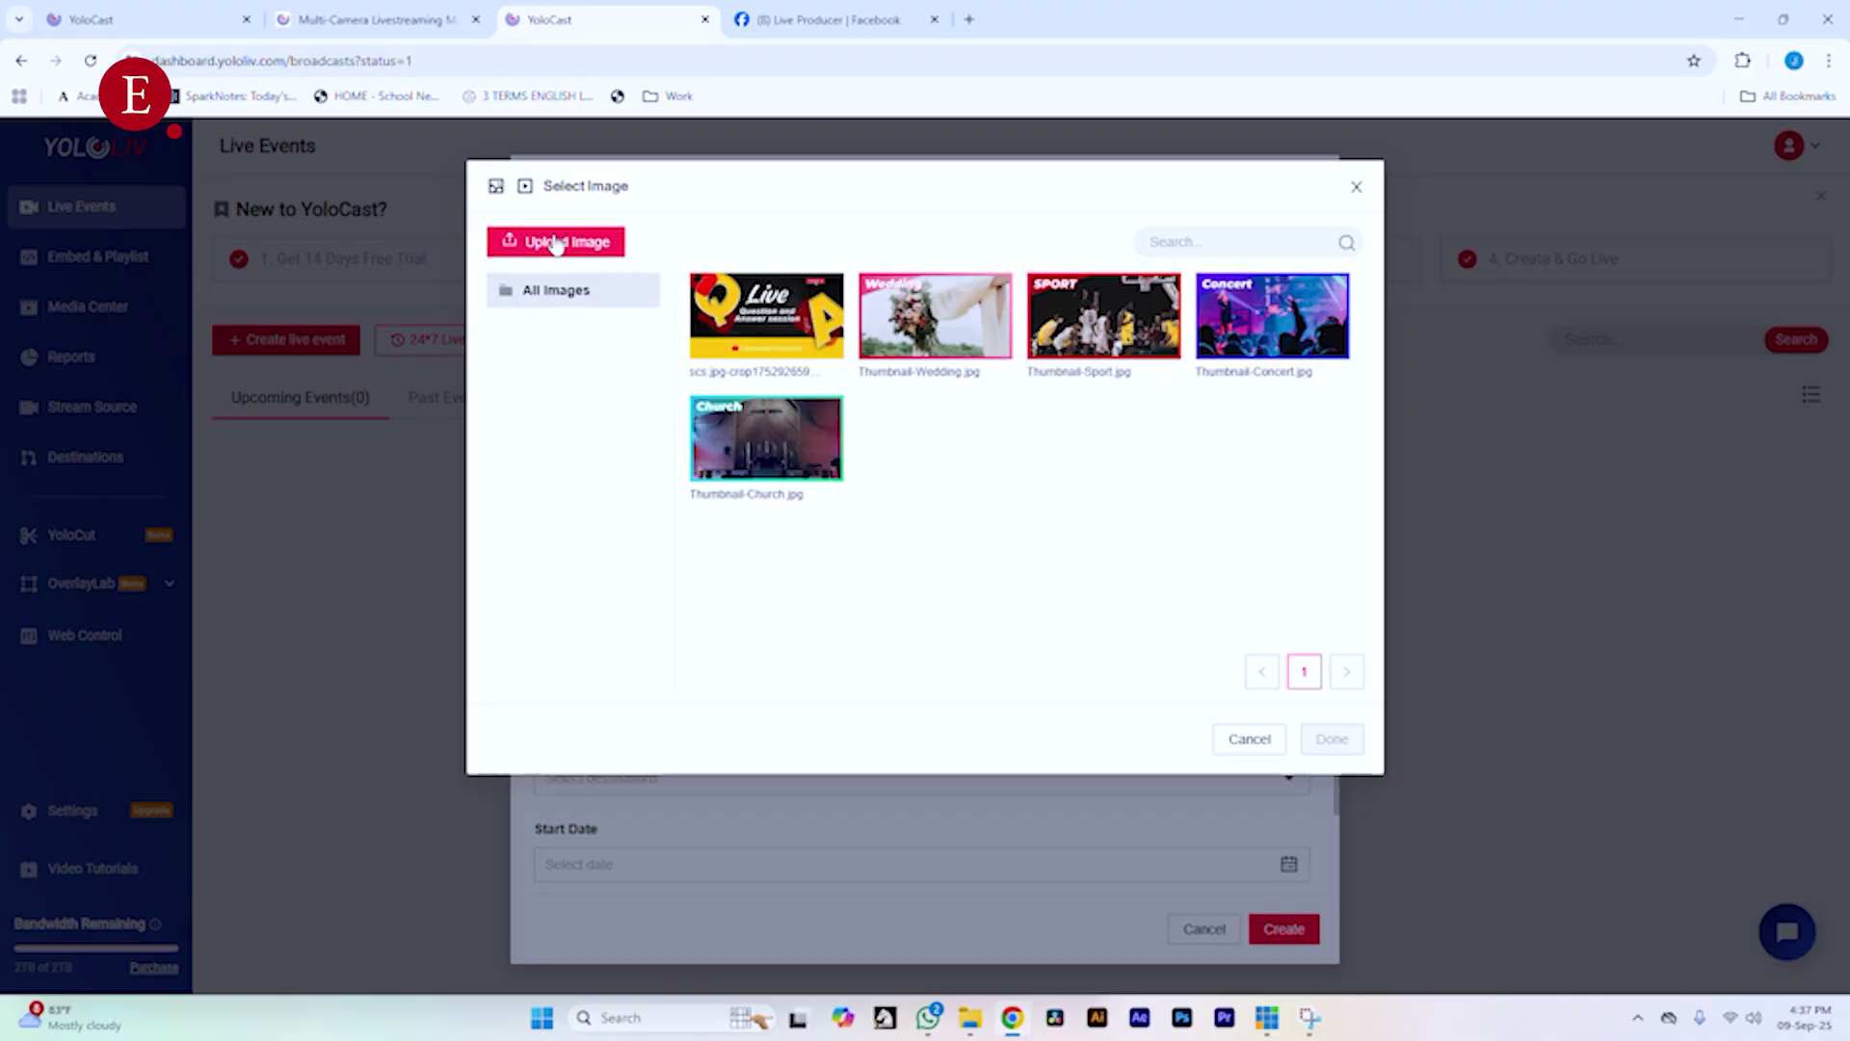
pyautogui.click(755, 323)
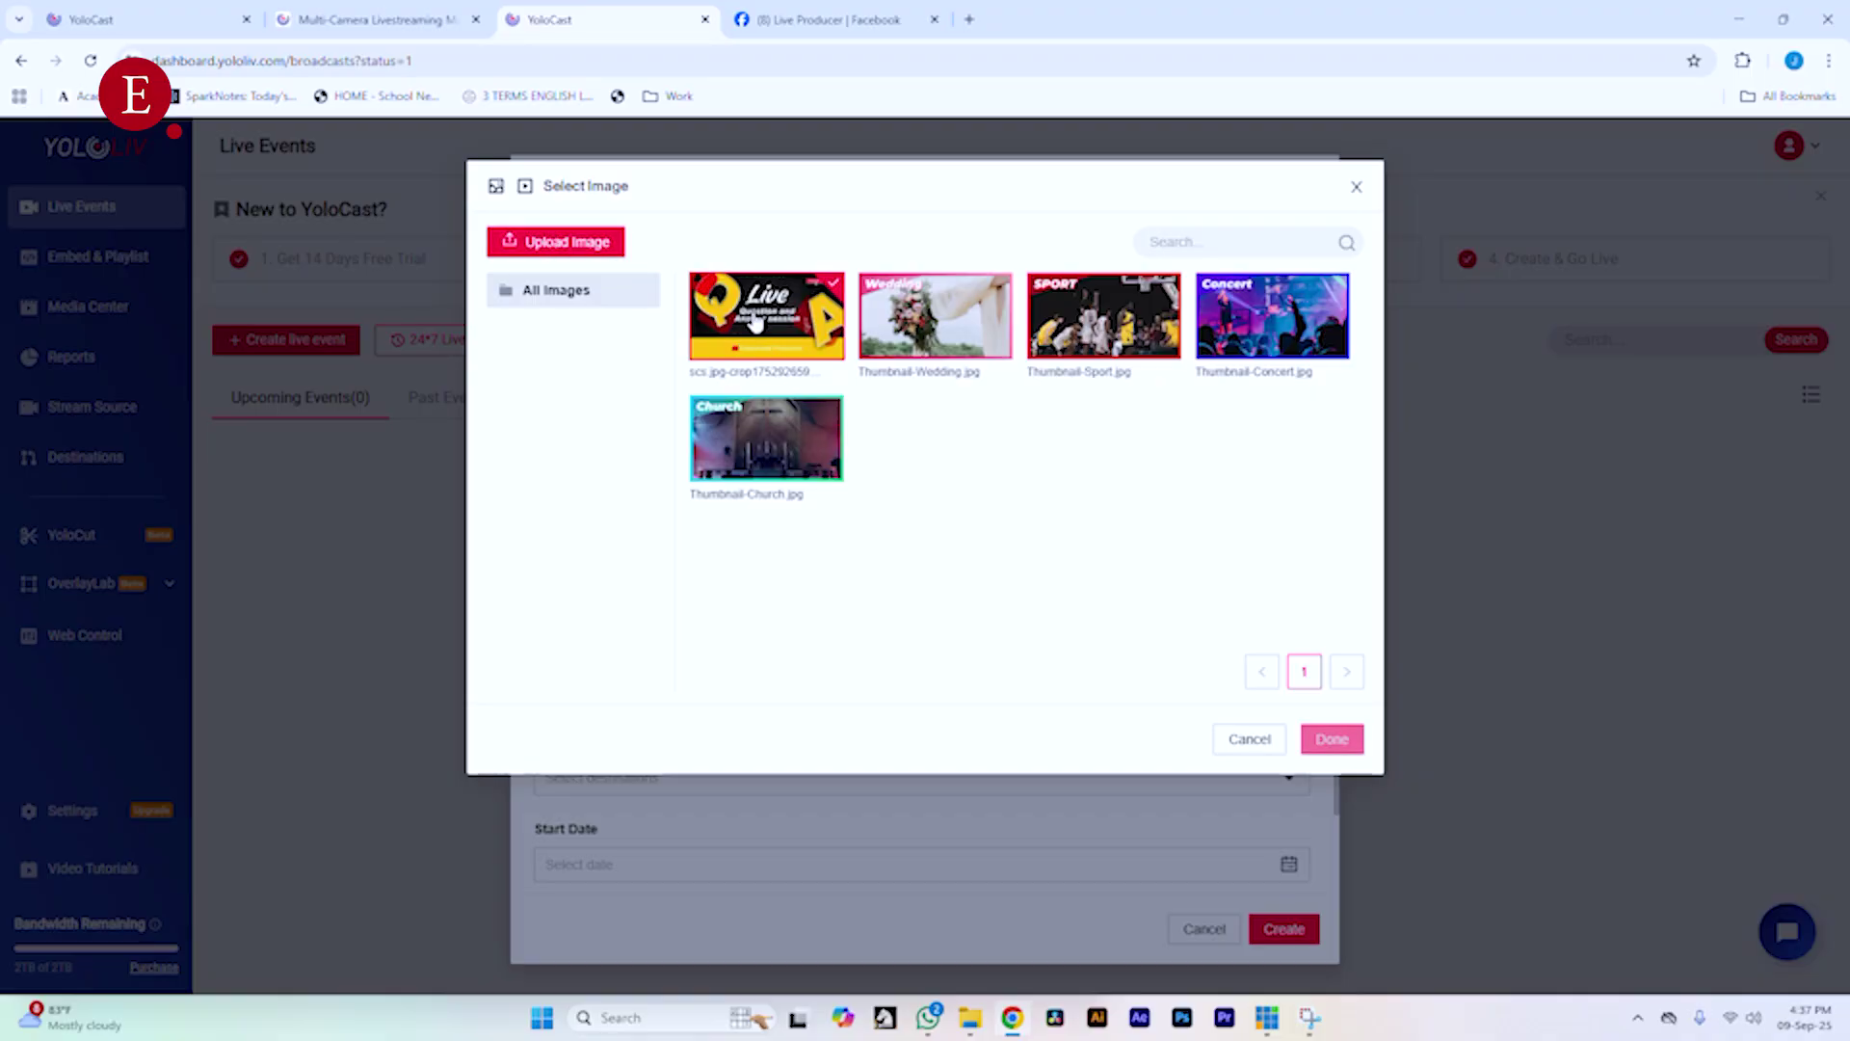
pyautogui.click(1331, 739)
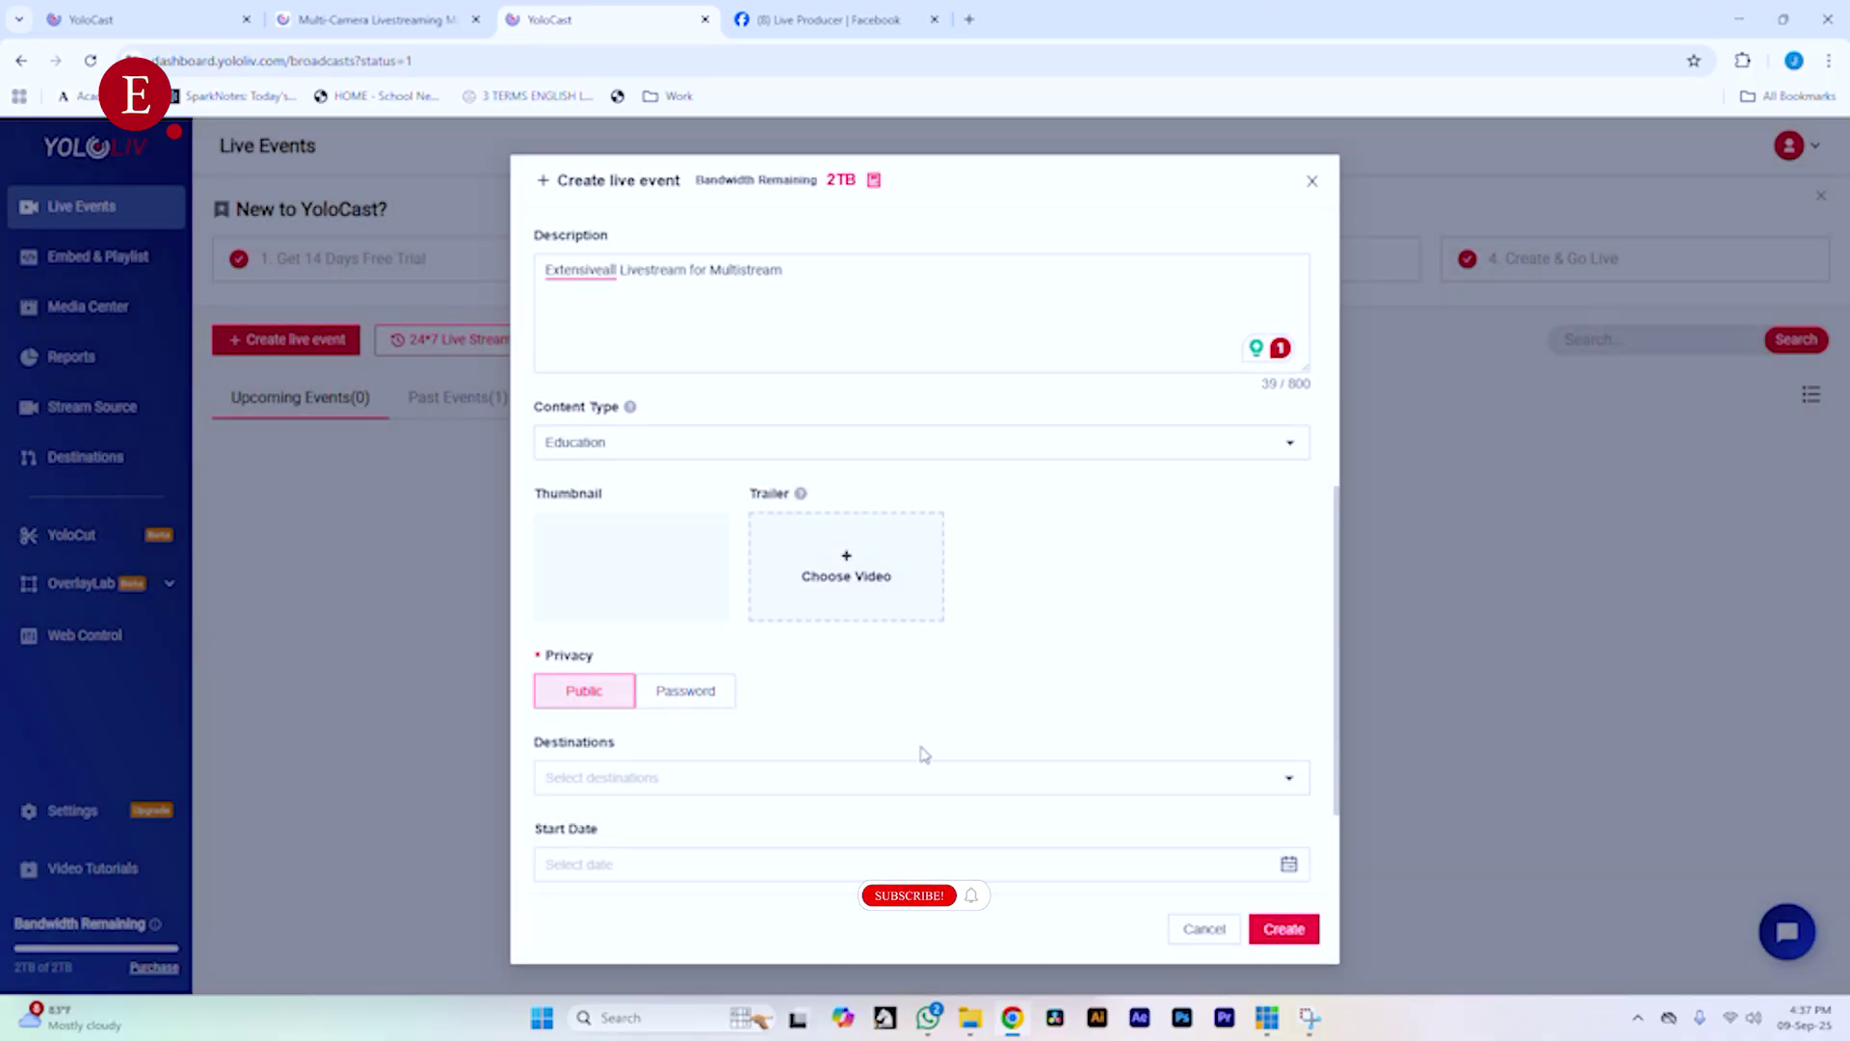
# - Add Facebook and the YouTube channel as the event's destinations and save them
pyautogui.click(954, 777)
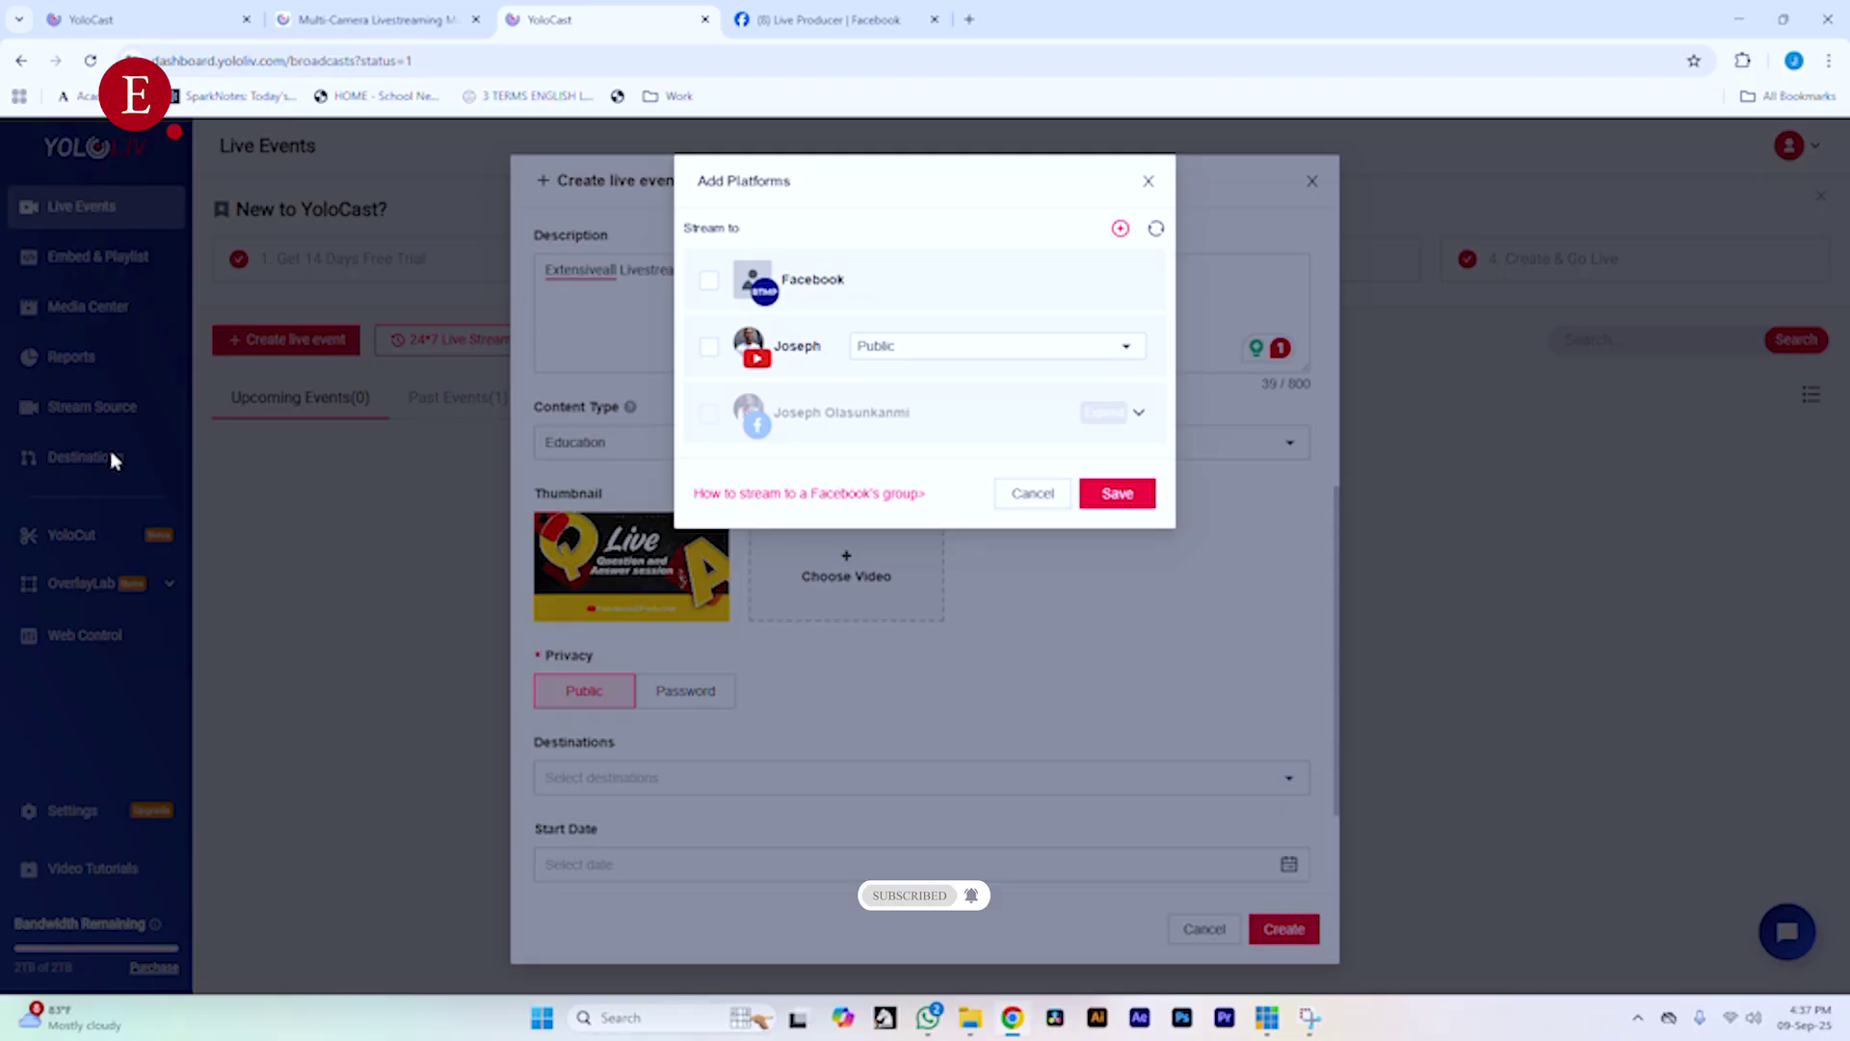
pyautogui.click(709, 279)
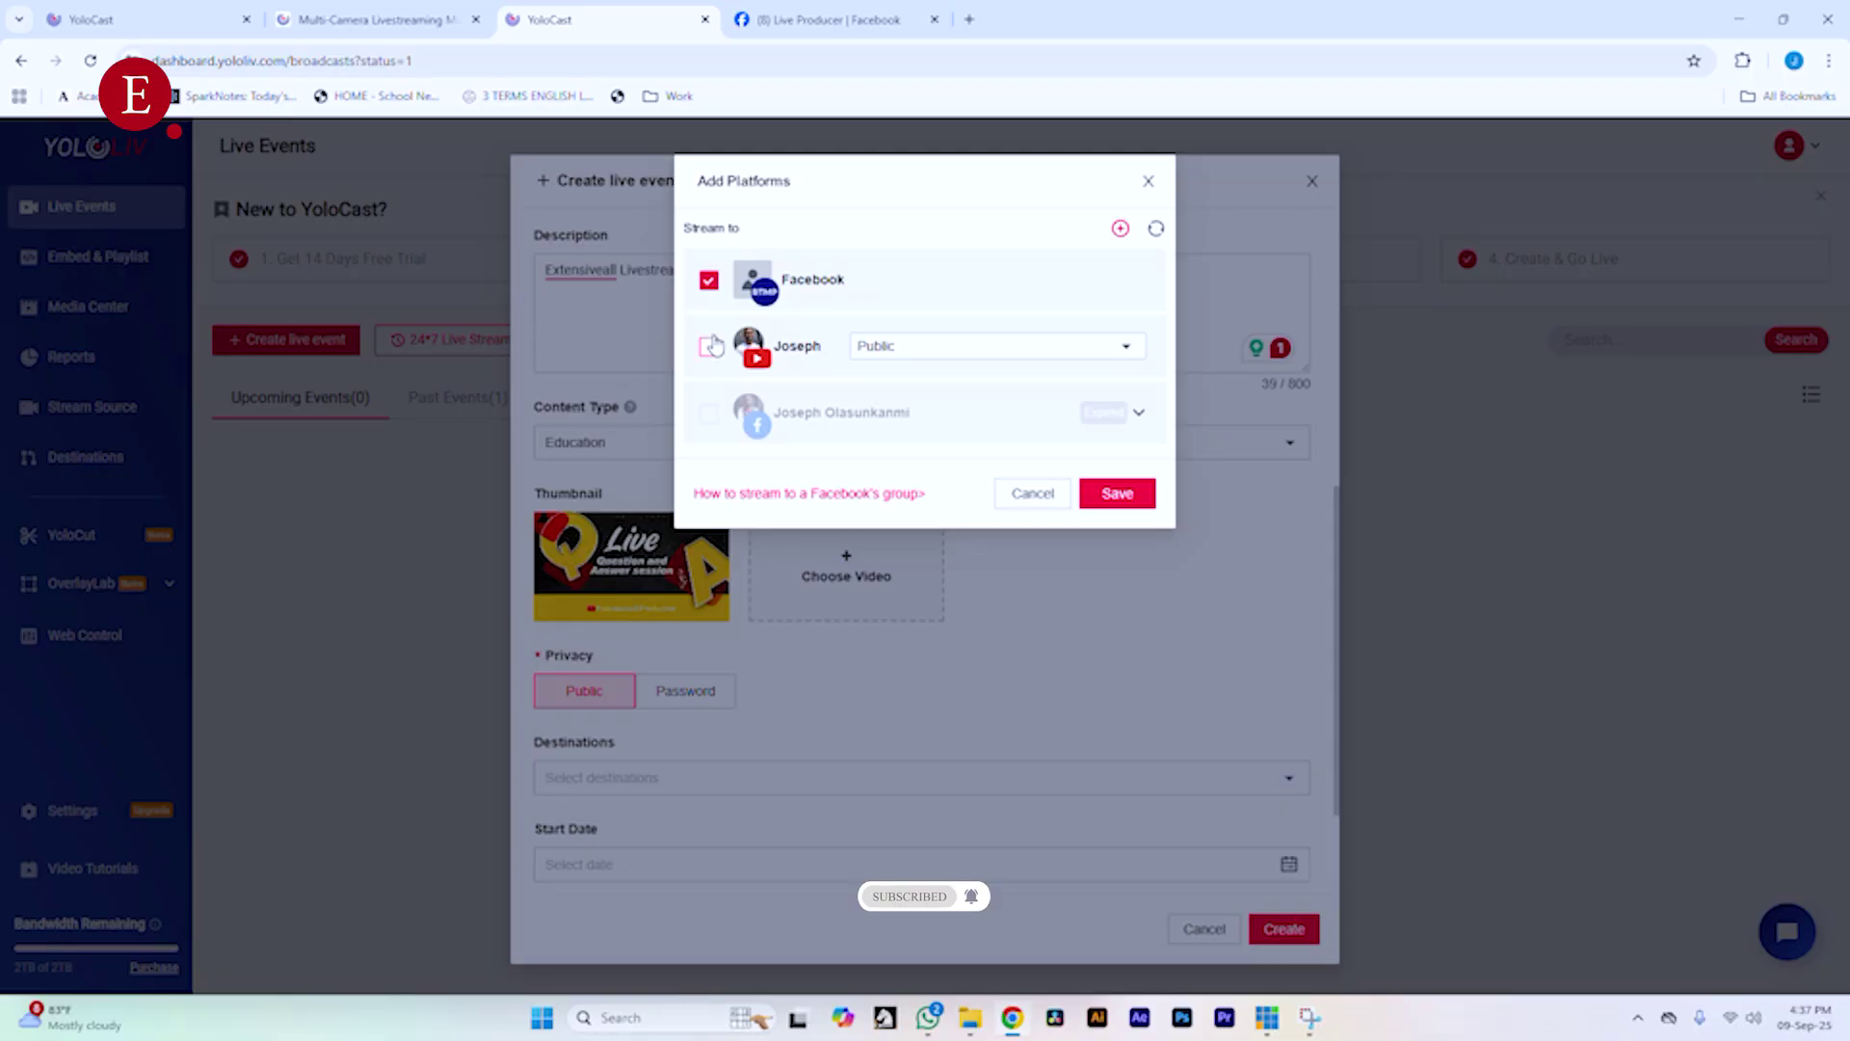
pyautogui.click(709, 346)
pyautogui.click(1123, 502)
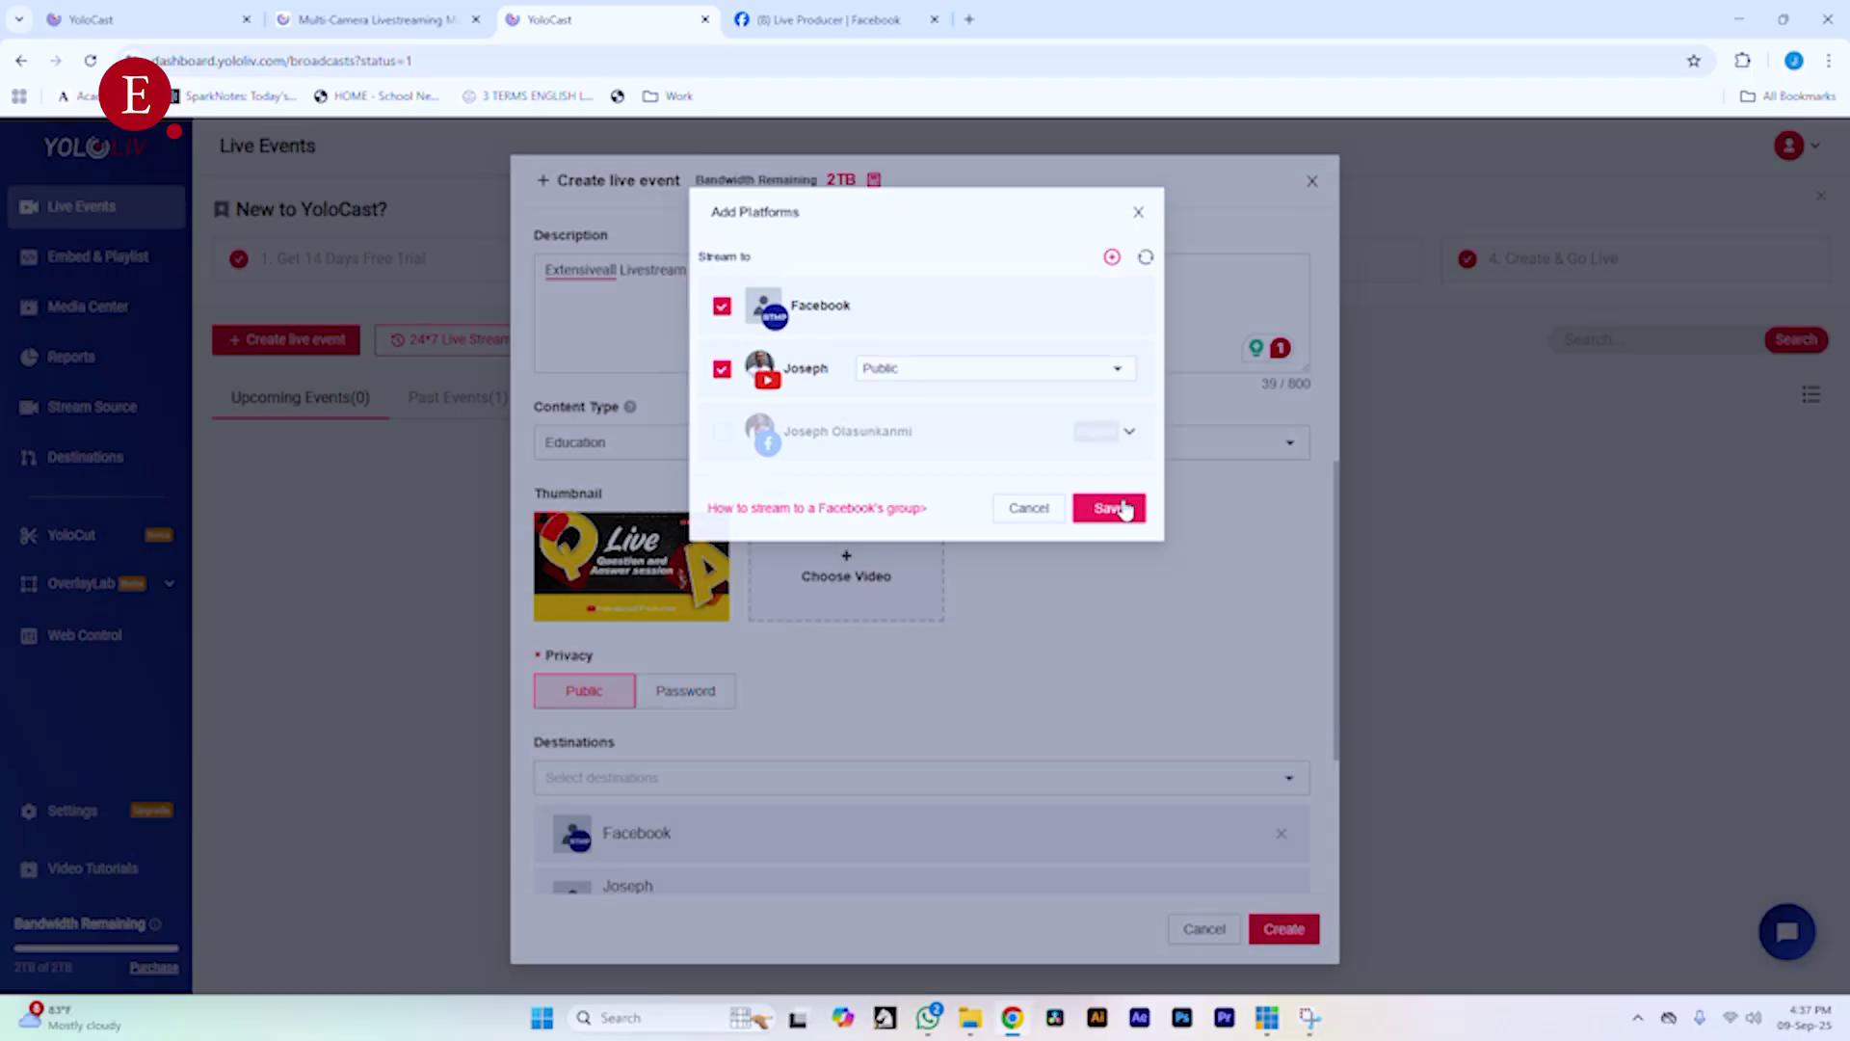
# - Check the start date calendar and the destinations list, closing both without changes
pyautogui.scroll(-3, 817, 482)
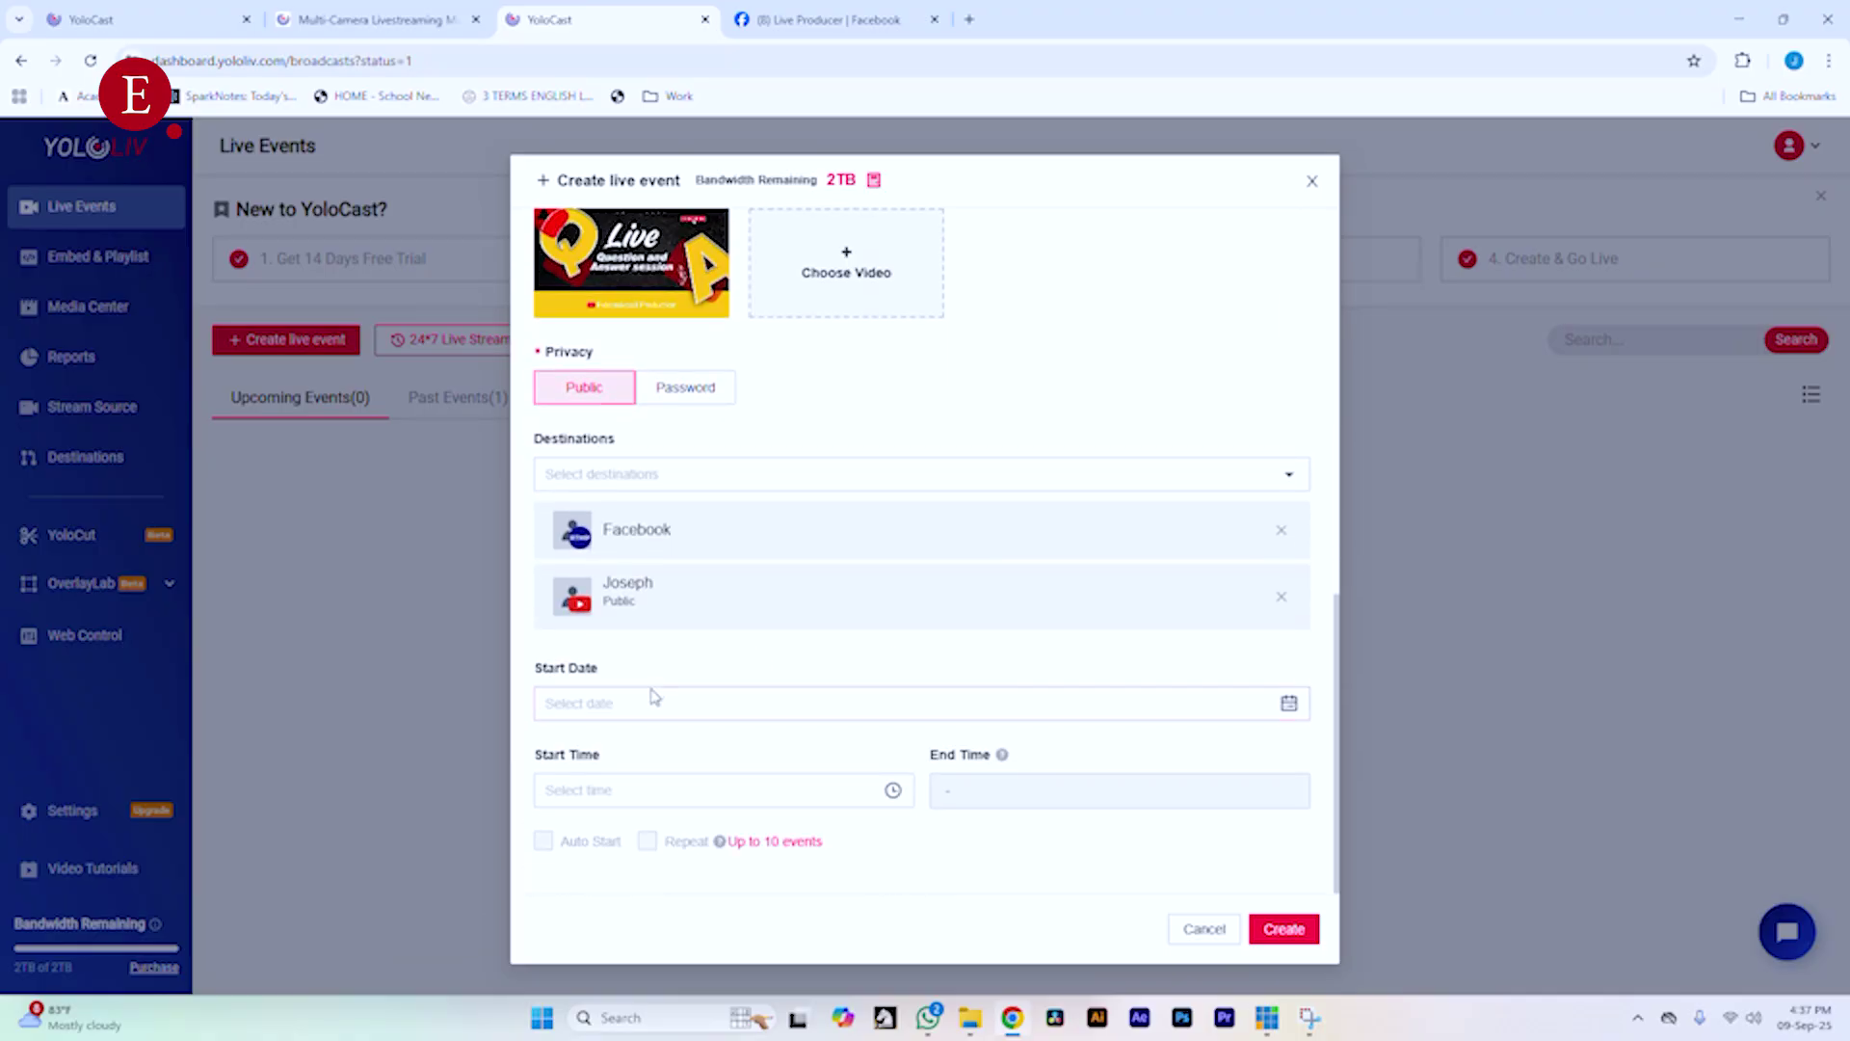
pyautogui.click(675, 703)
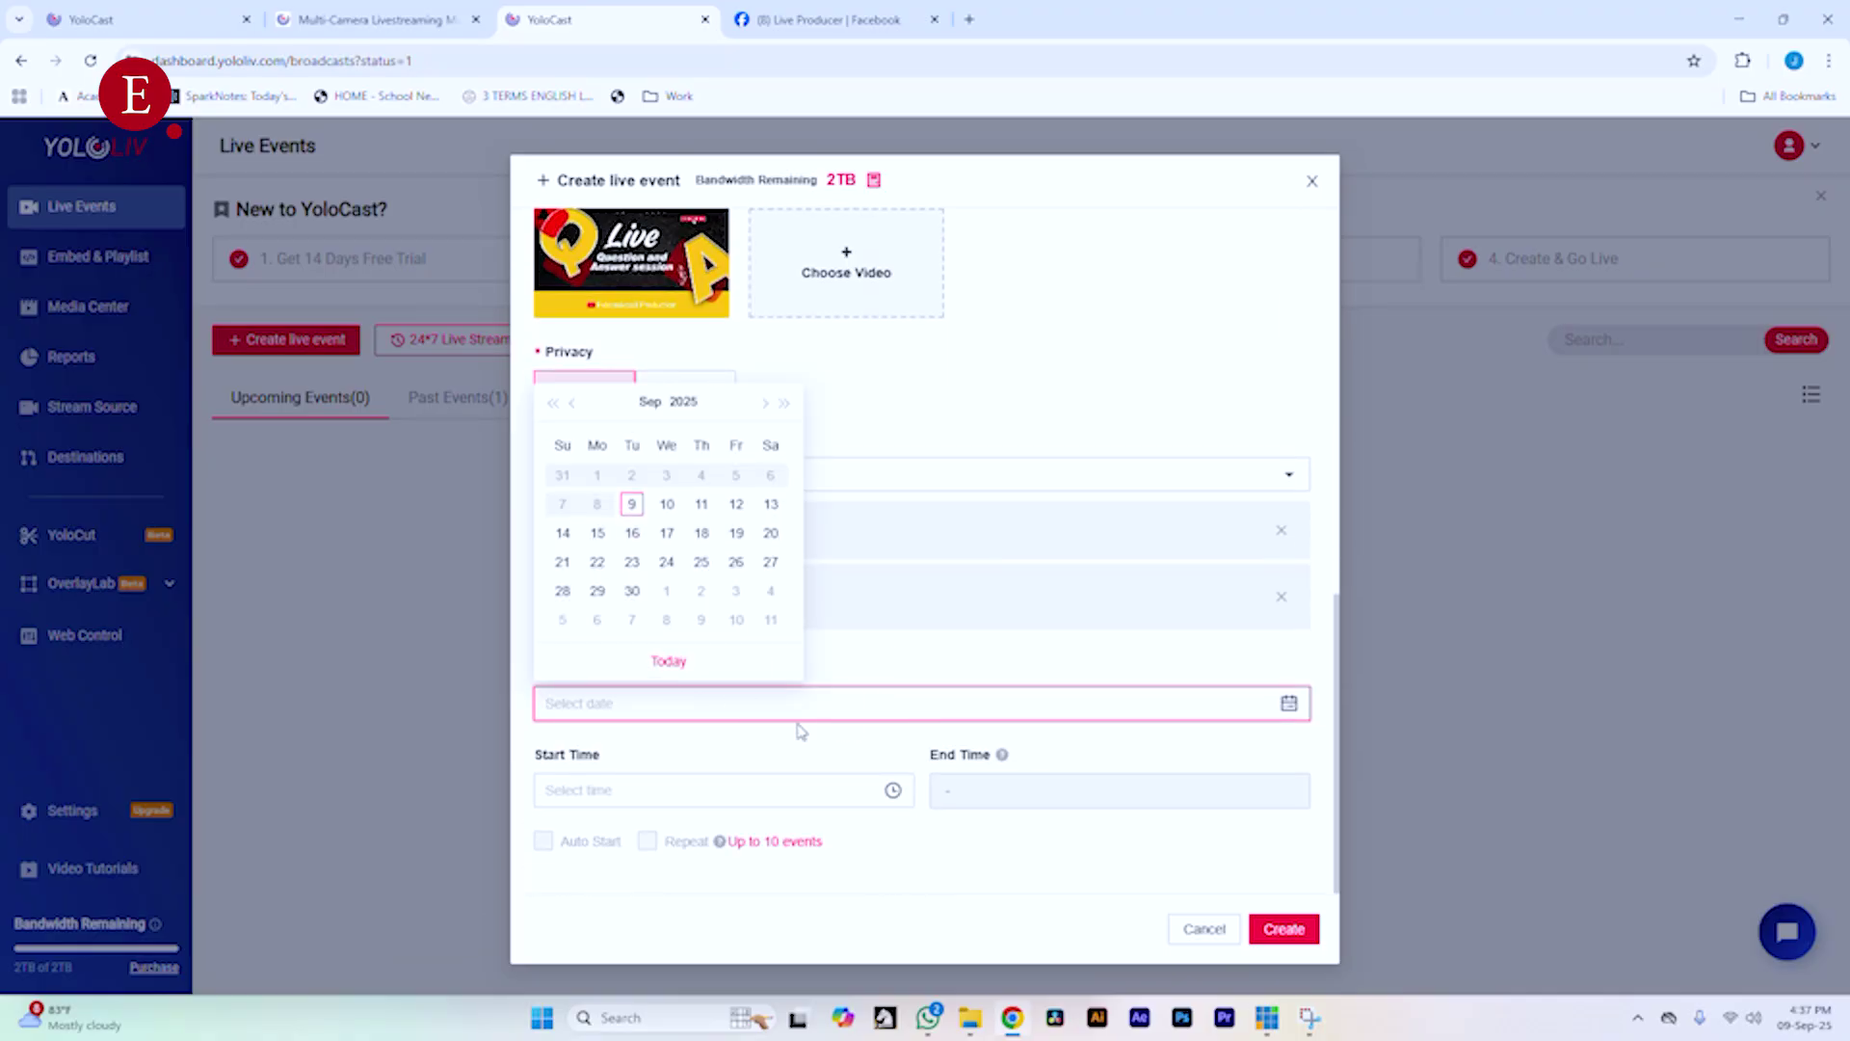
pyautogui.click(815, 768)
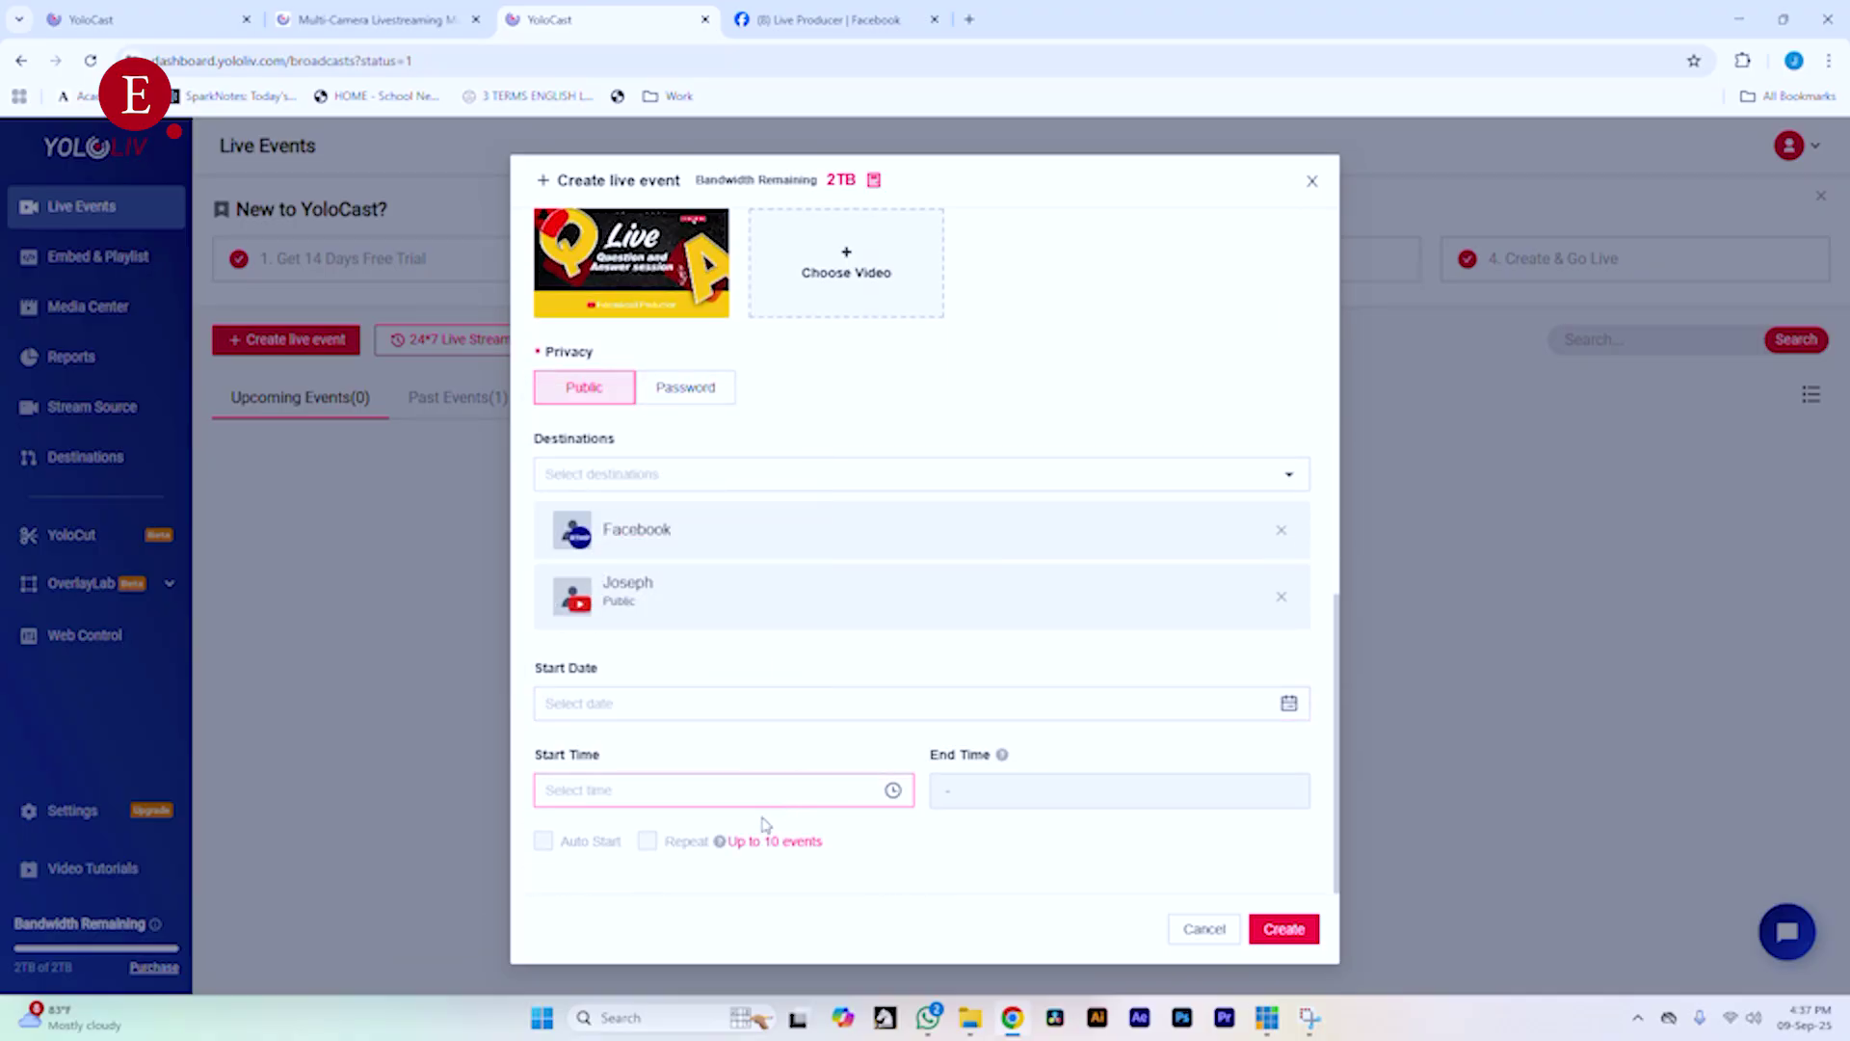
pyautogui.click(624, 475)
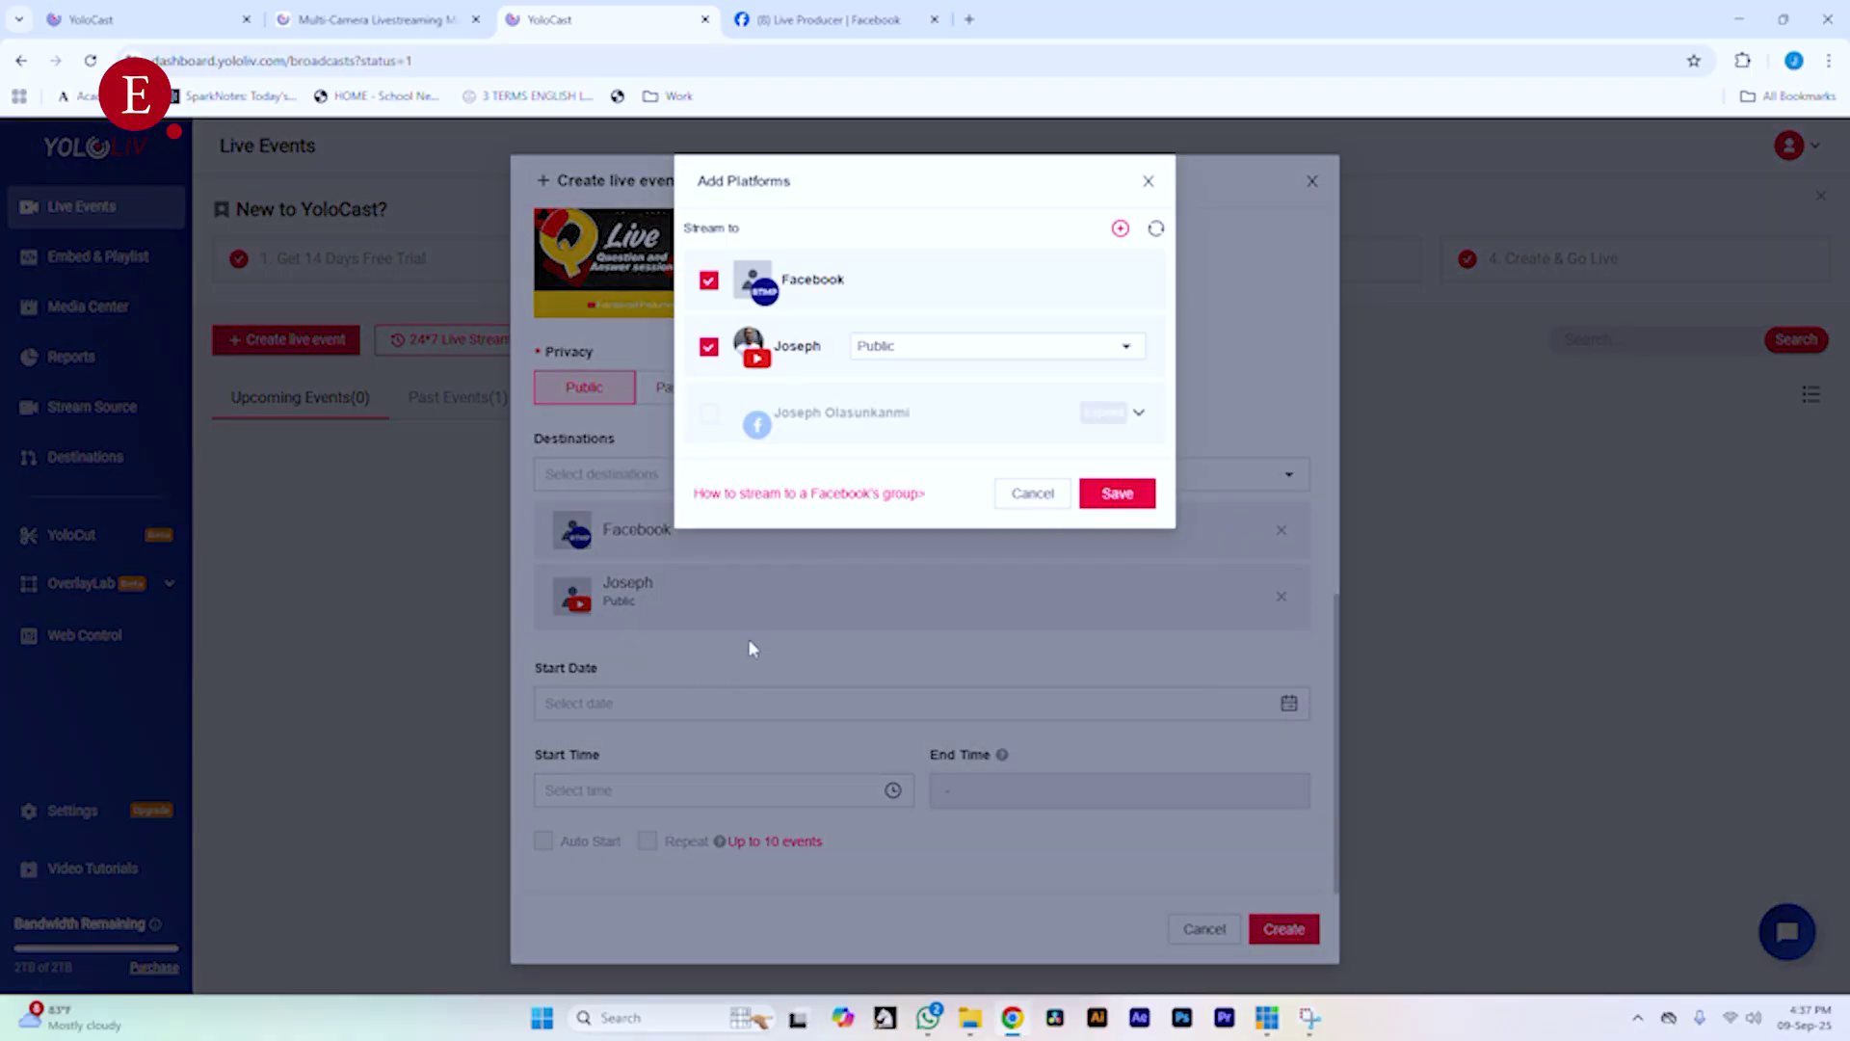
pyautogui.click(1034, 495)
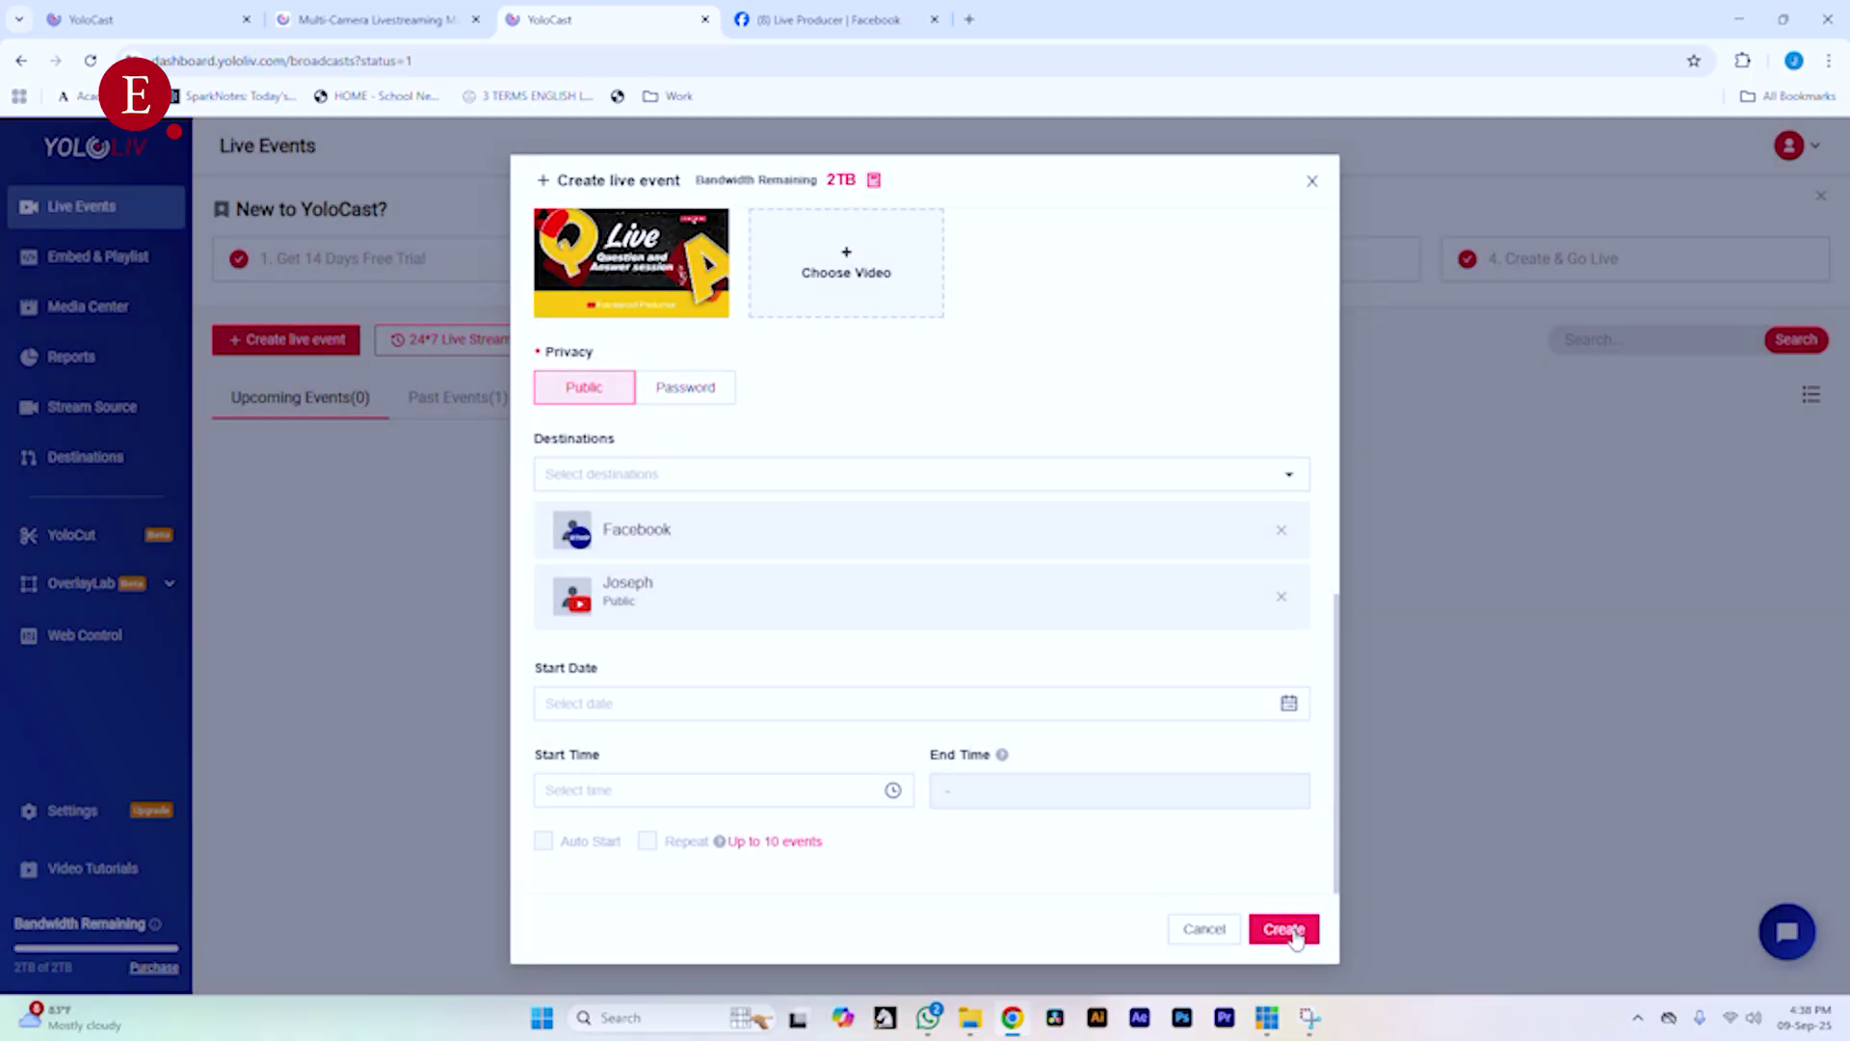
# - Switch the YouTube destination's privacy to Unlisted, save, and create the live event
pyautogui.click(622, 475)
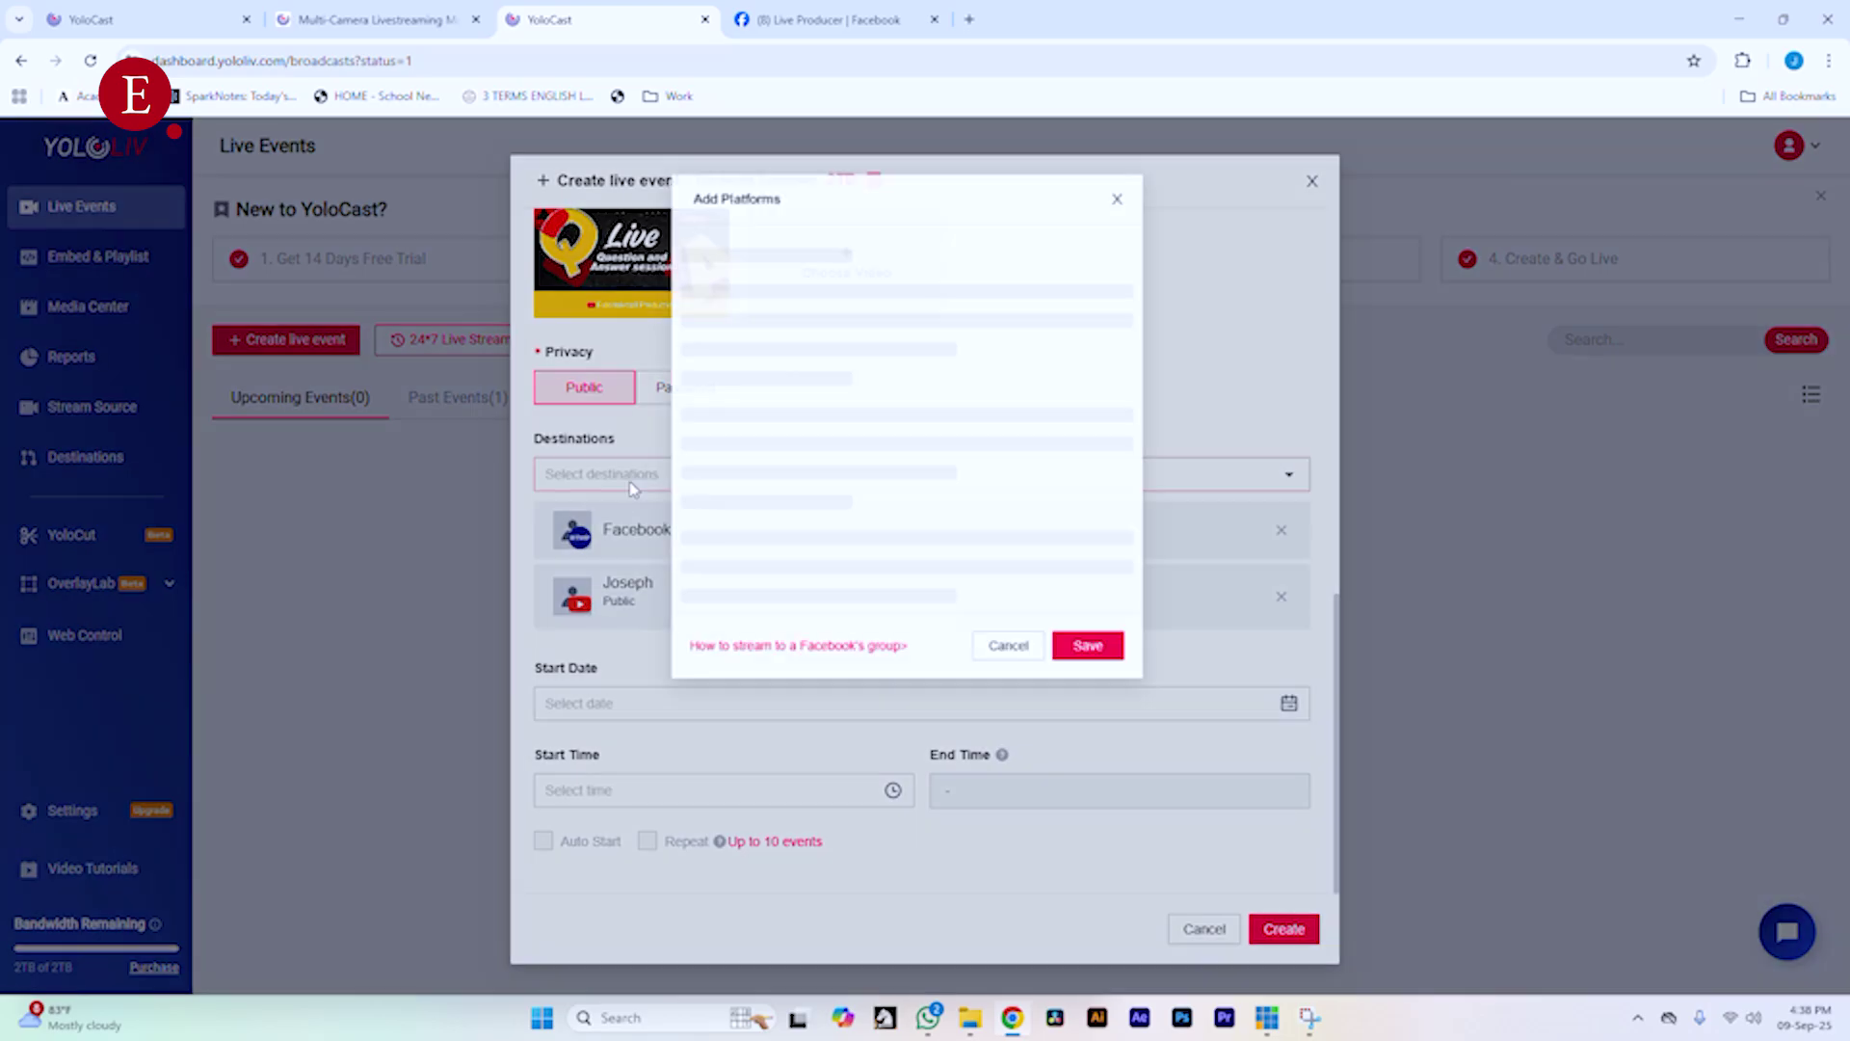
pyautogui.click(904, 355)
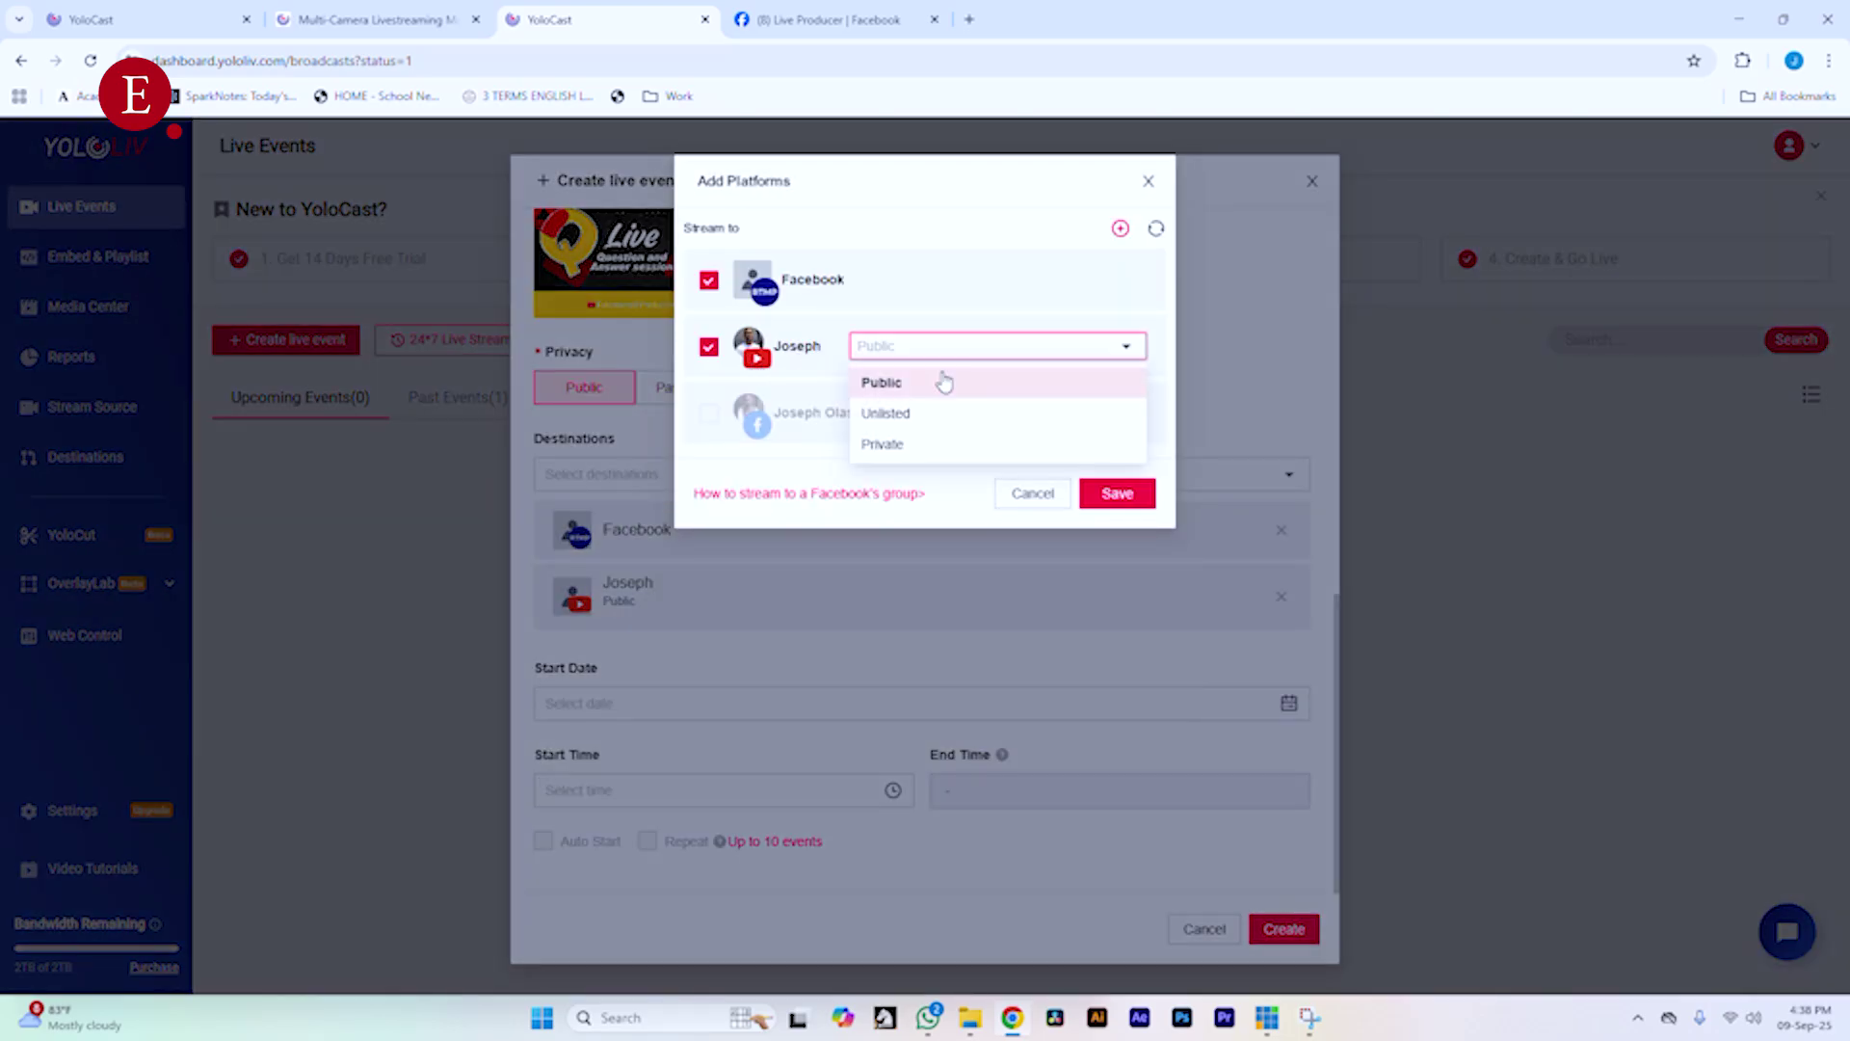
pyautogui.click(925, 417)
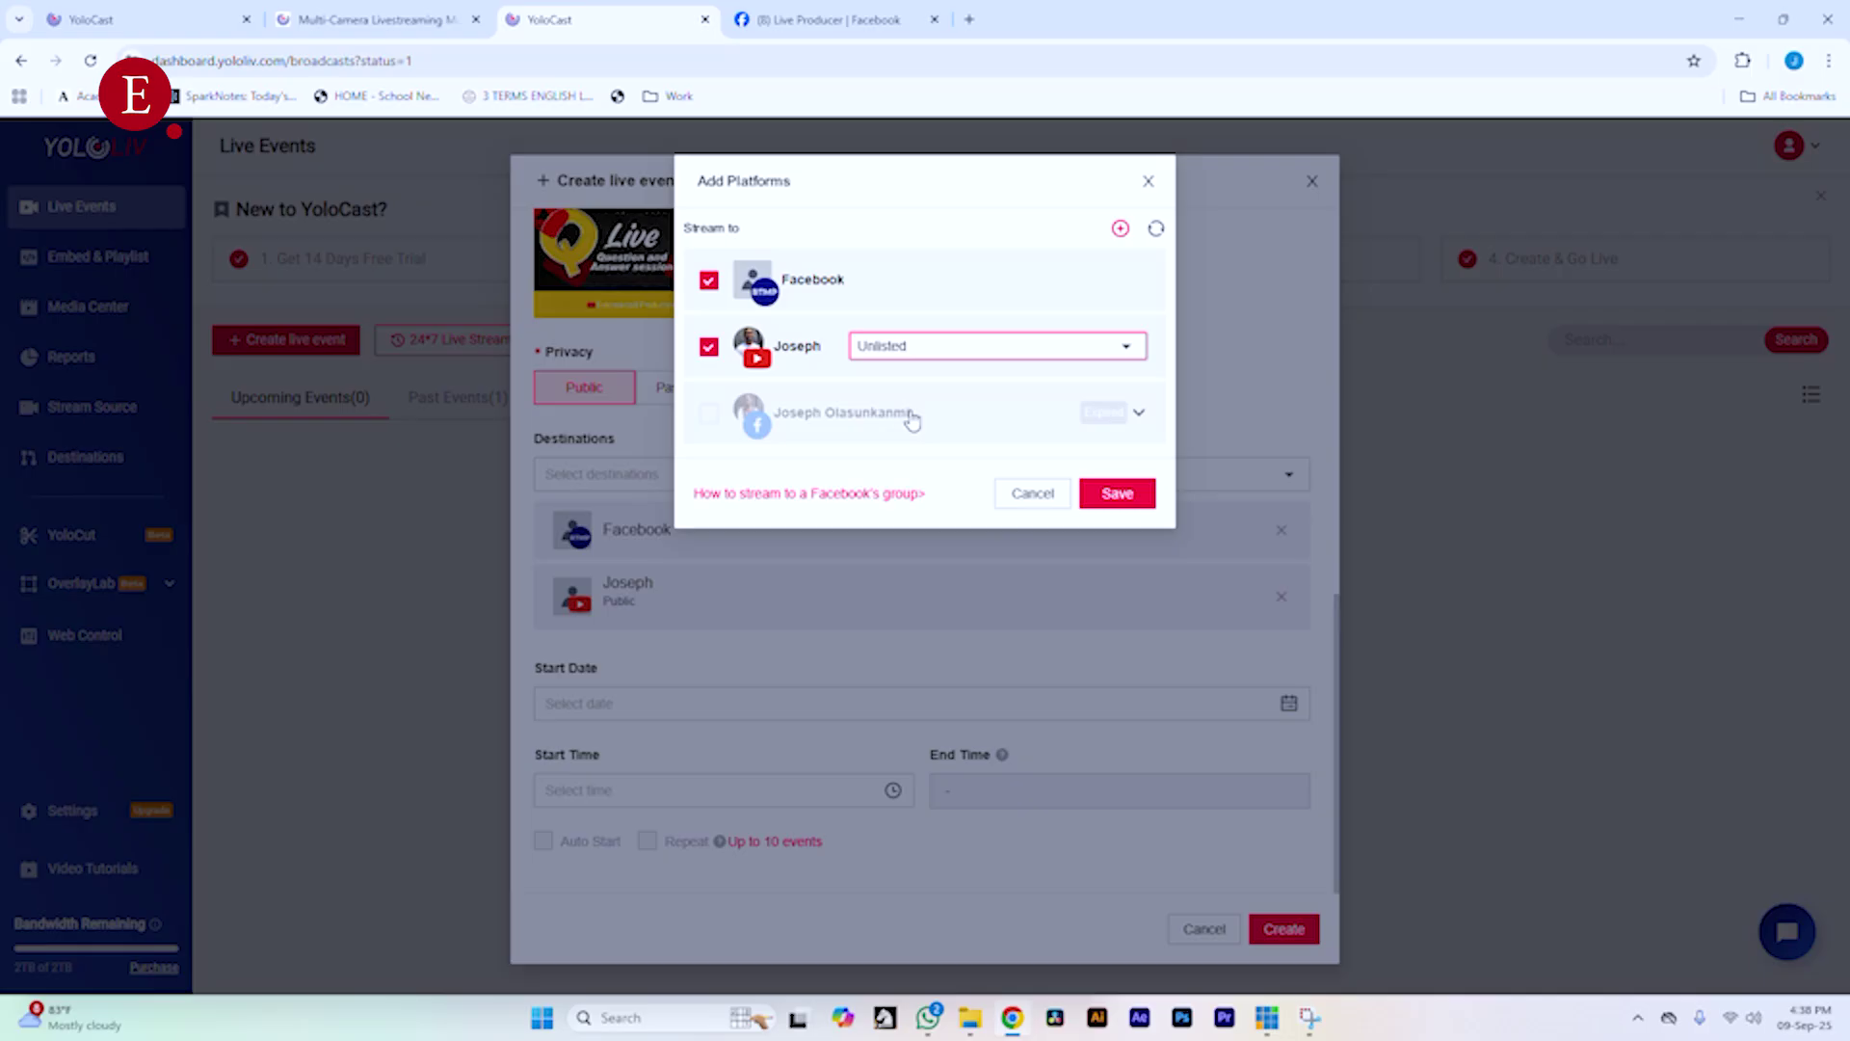
pyautogui.click(1116, 493)
pyautogui.click(1272, 931)
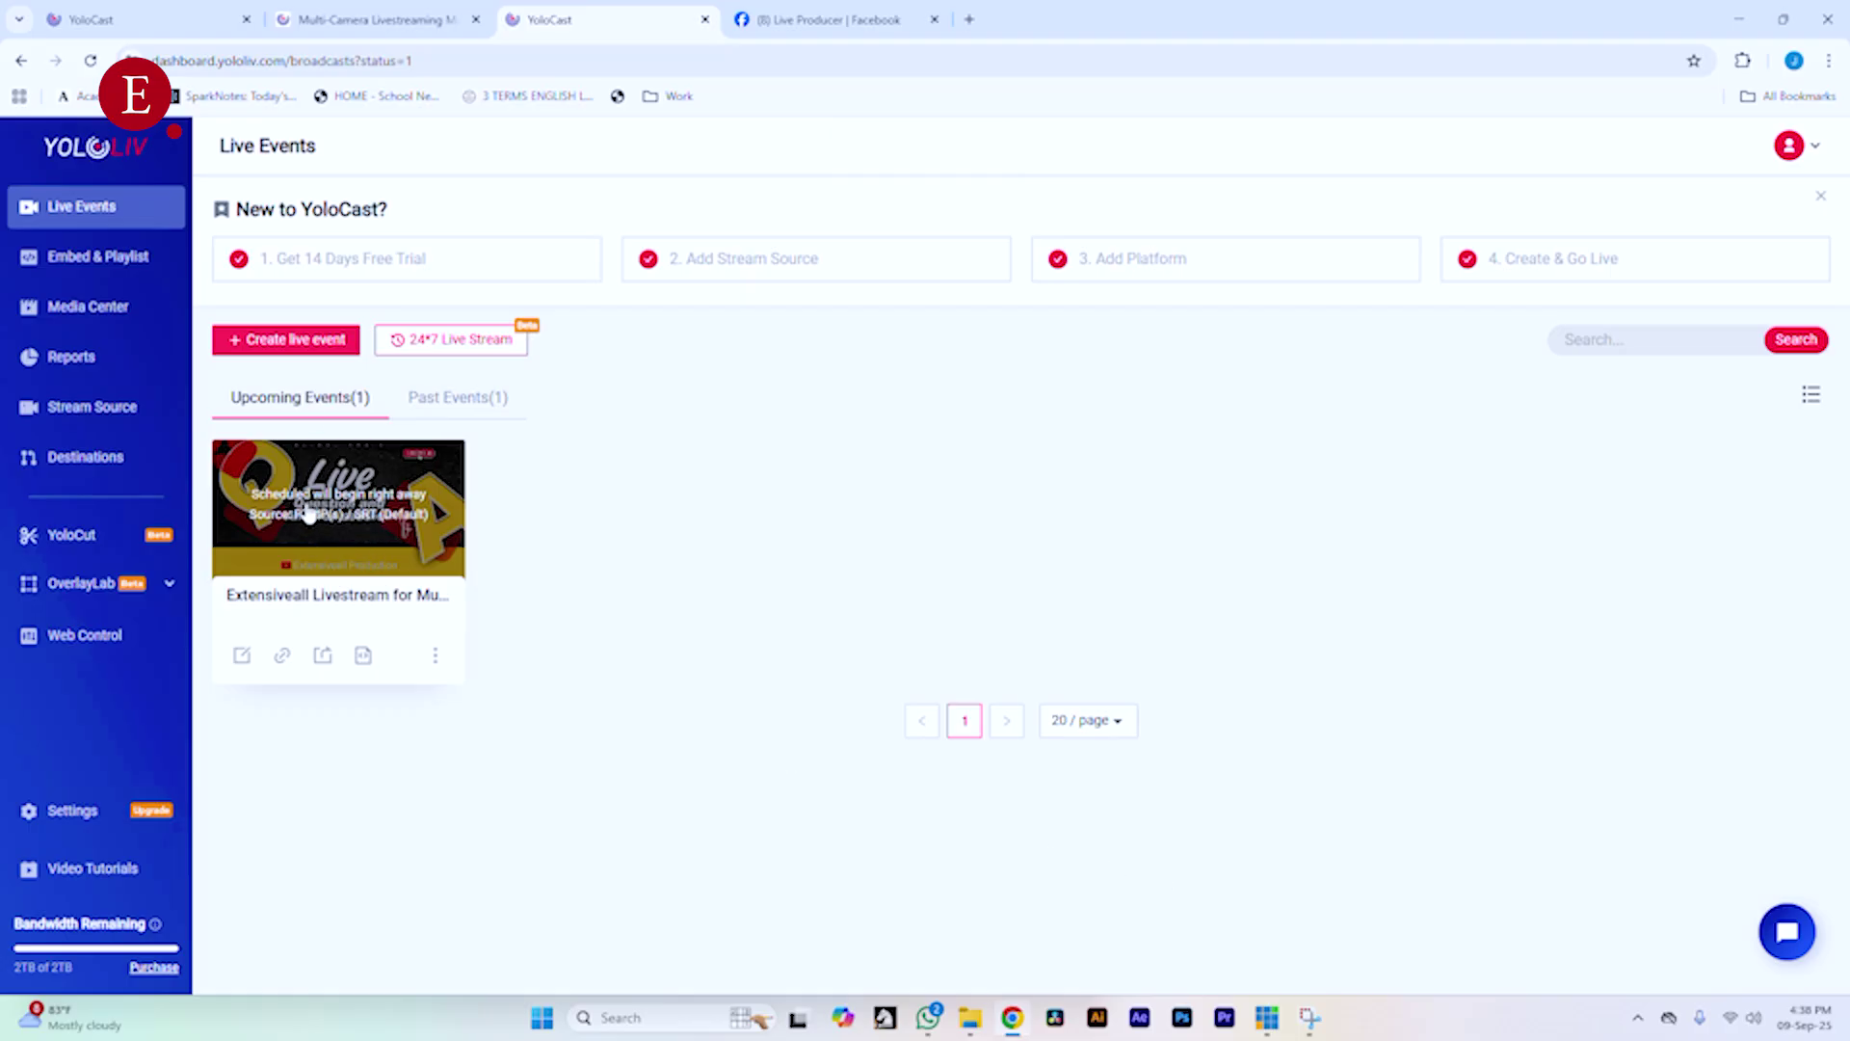
# - Open the 'Extensiveall Livestream for Multistream' event page, copy its RTMP server URL, and return to vMix
pyautogui.click(392, 521)
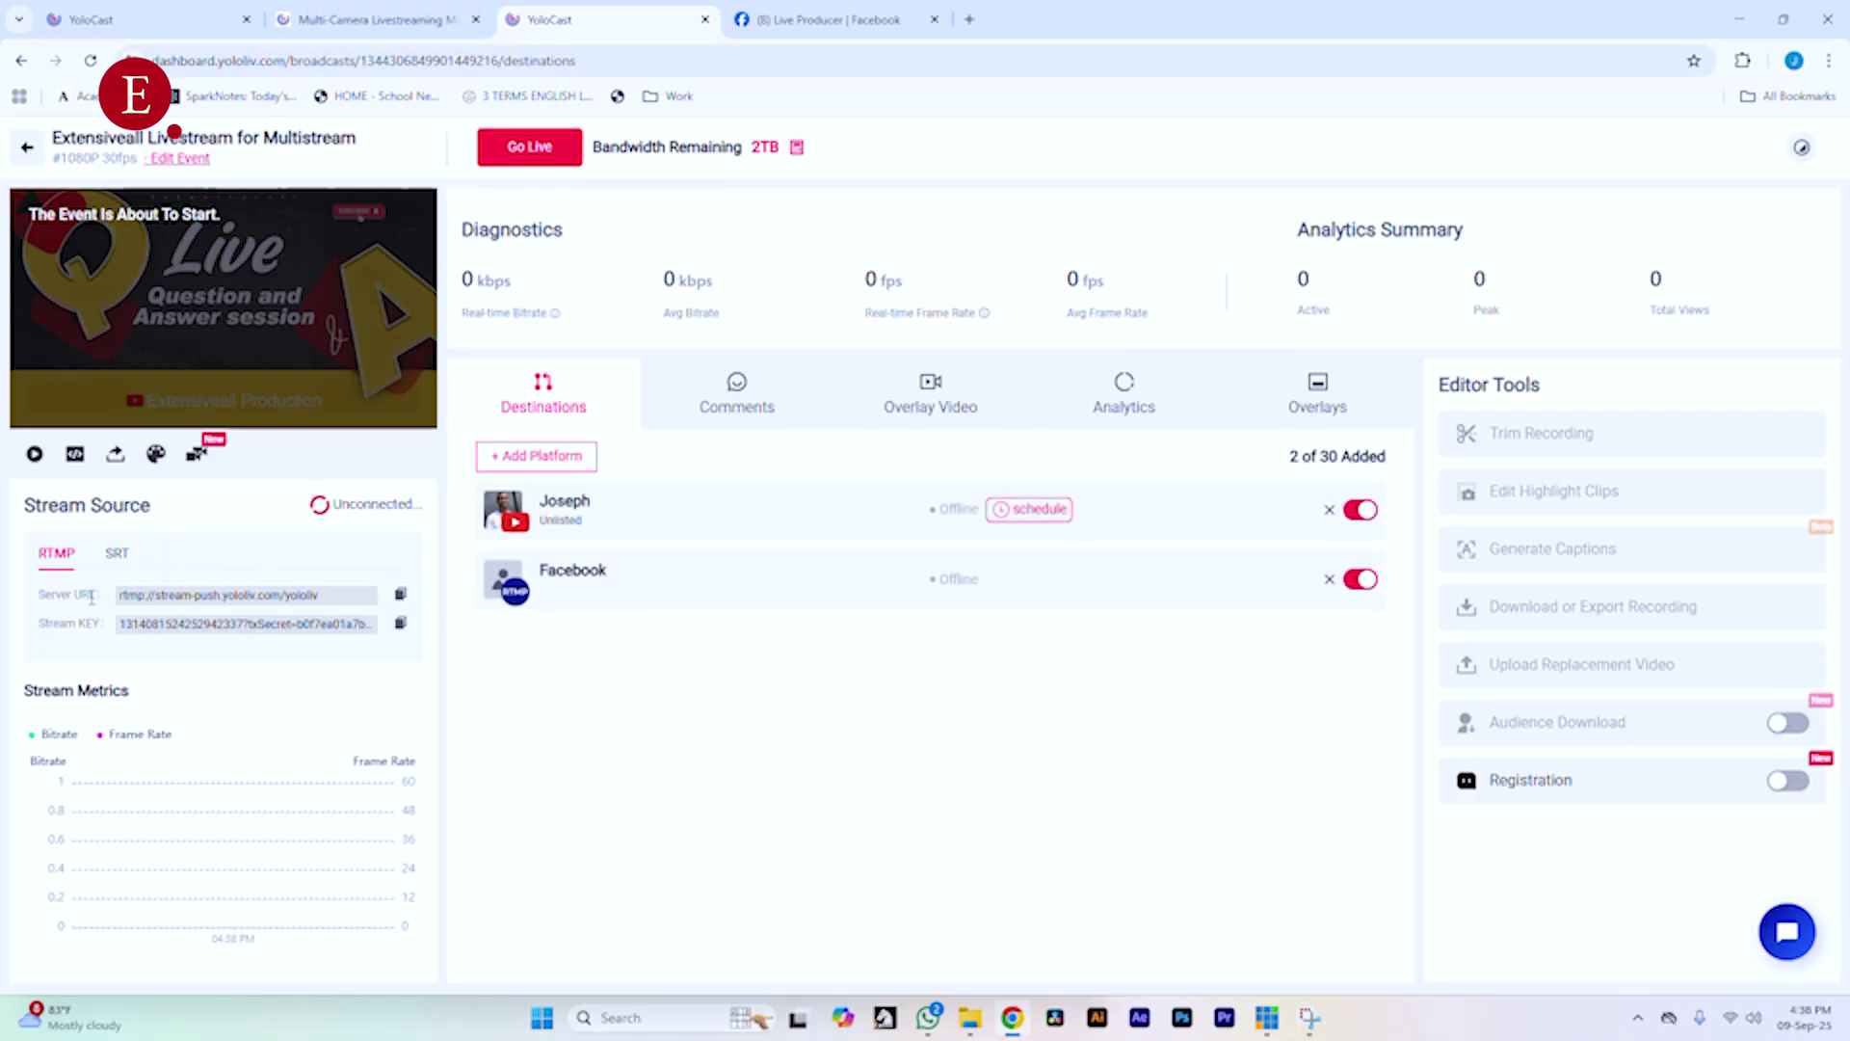
pyautogui.click(400, 596)
pyautogui.click(1268, 1017)
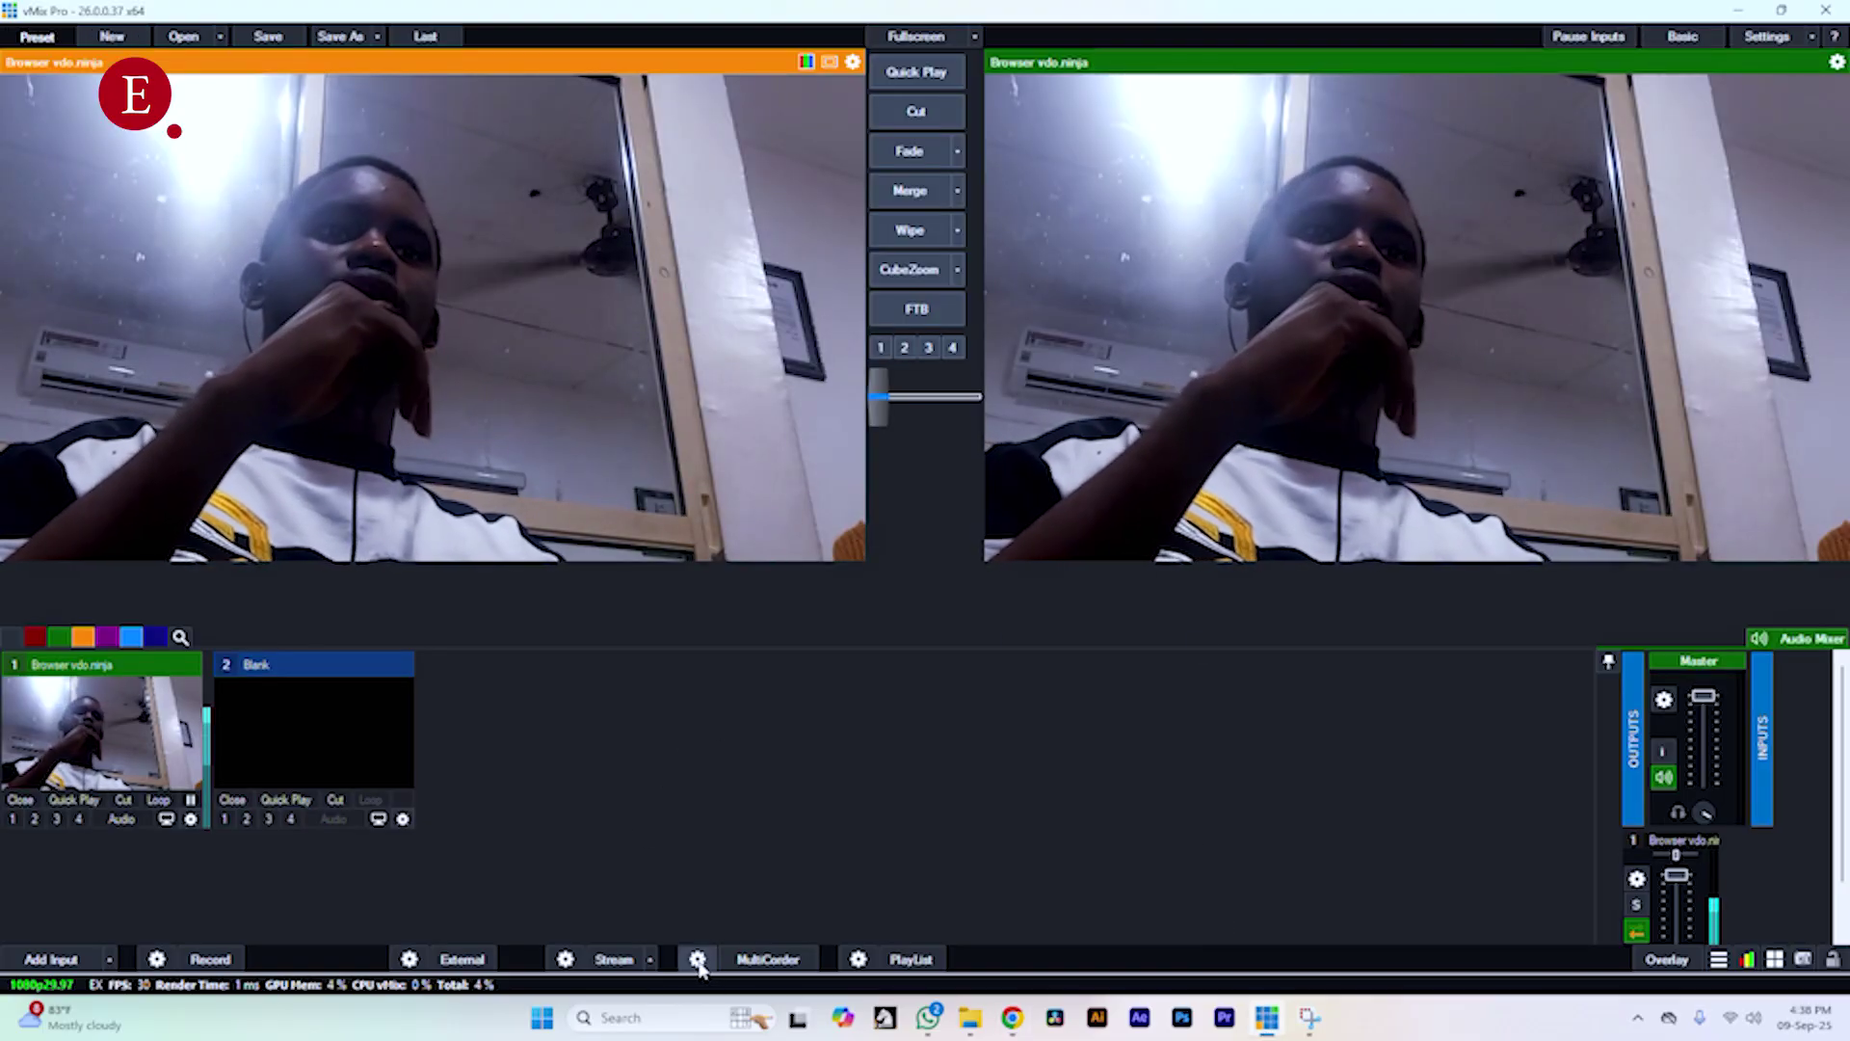
# - Set vMix's stream destination to Custom RTMP Server with URL rtmp://stream-push.yololiv.com/yololiv
pyautogui.click(566, 959)
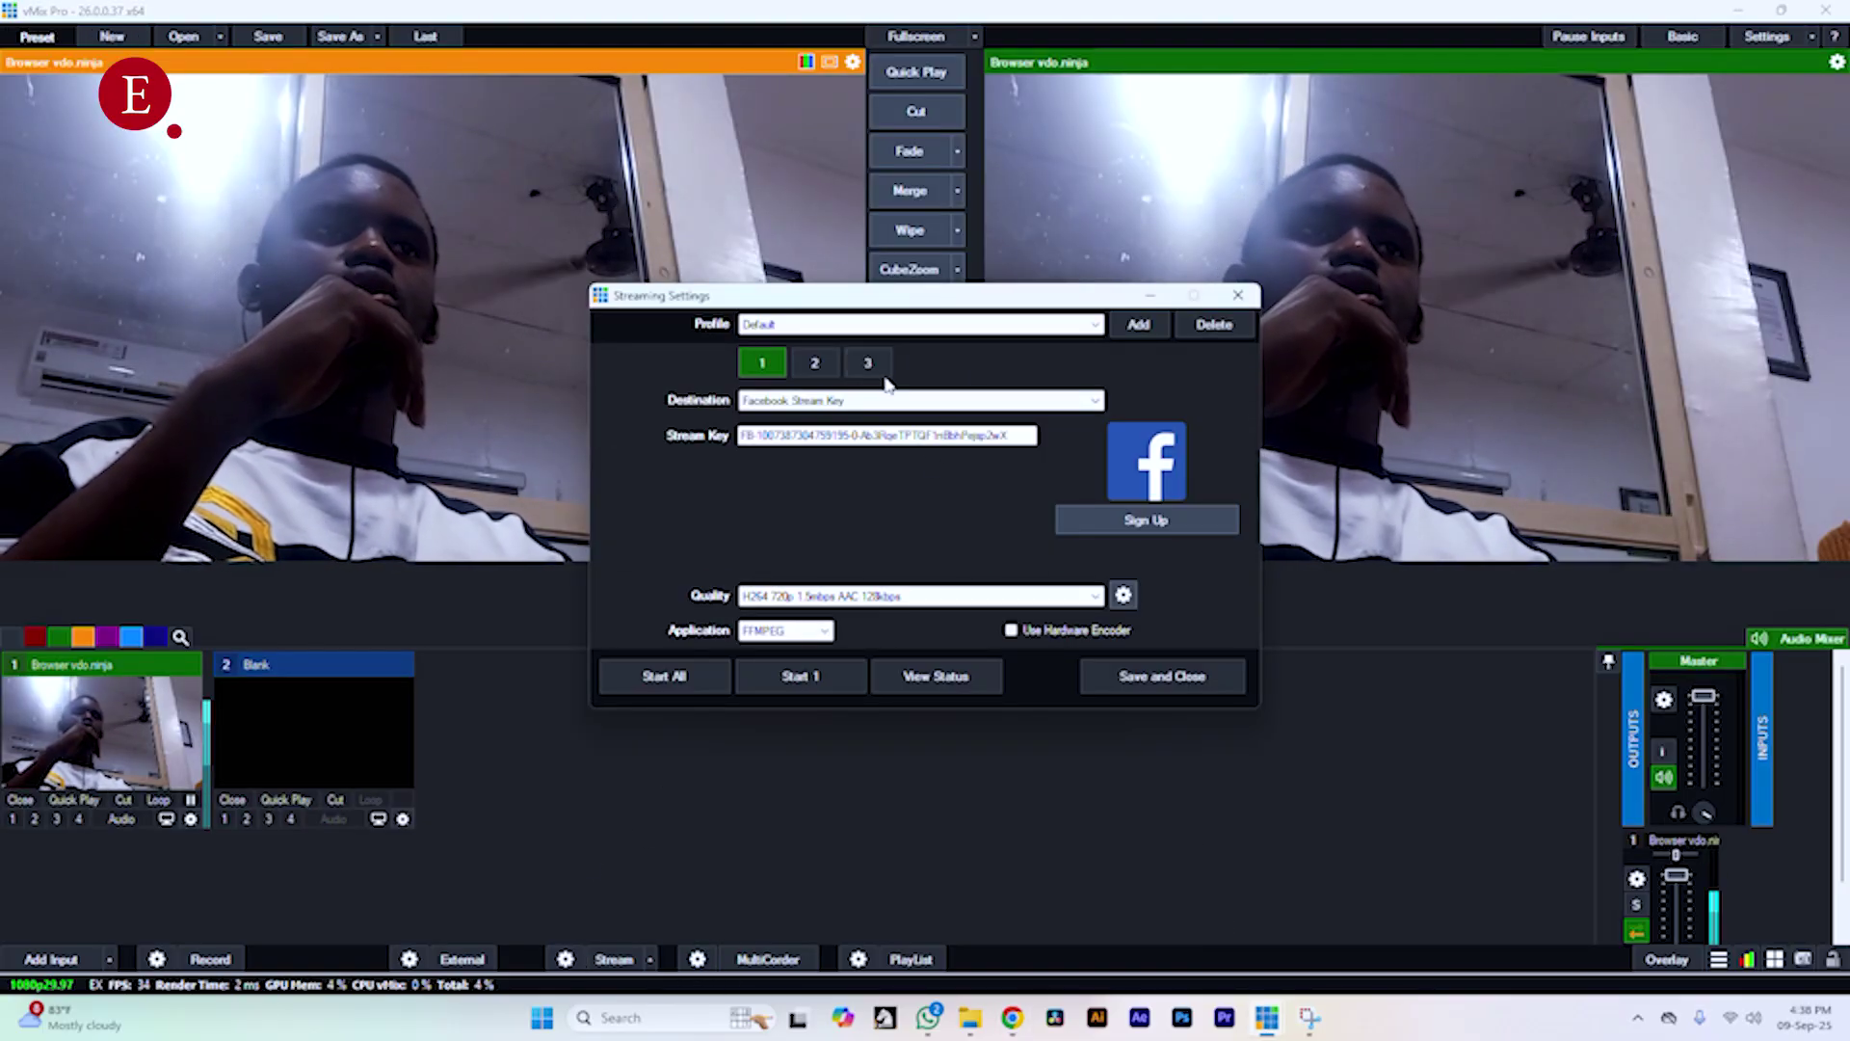
pyautogui.click(860, 402)
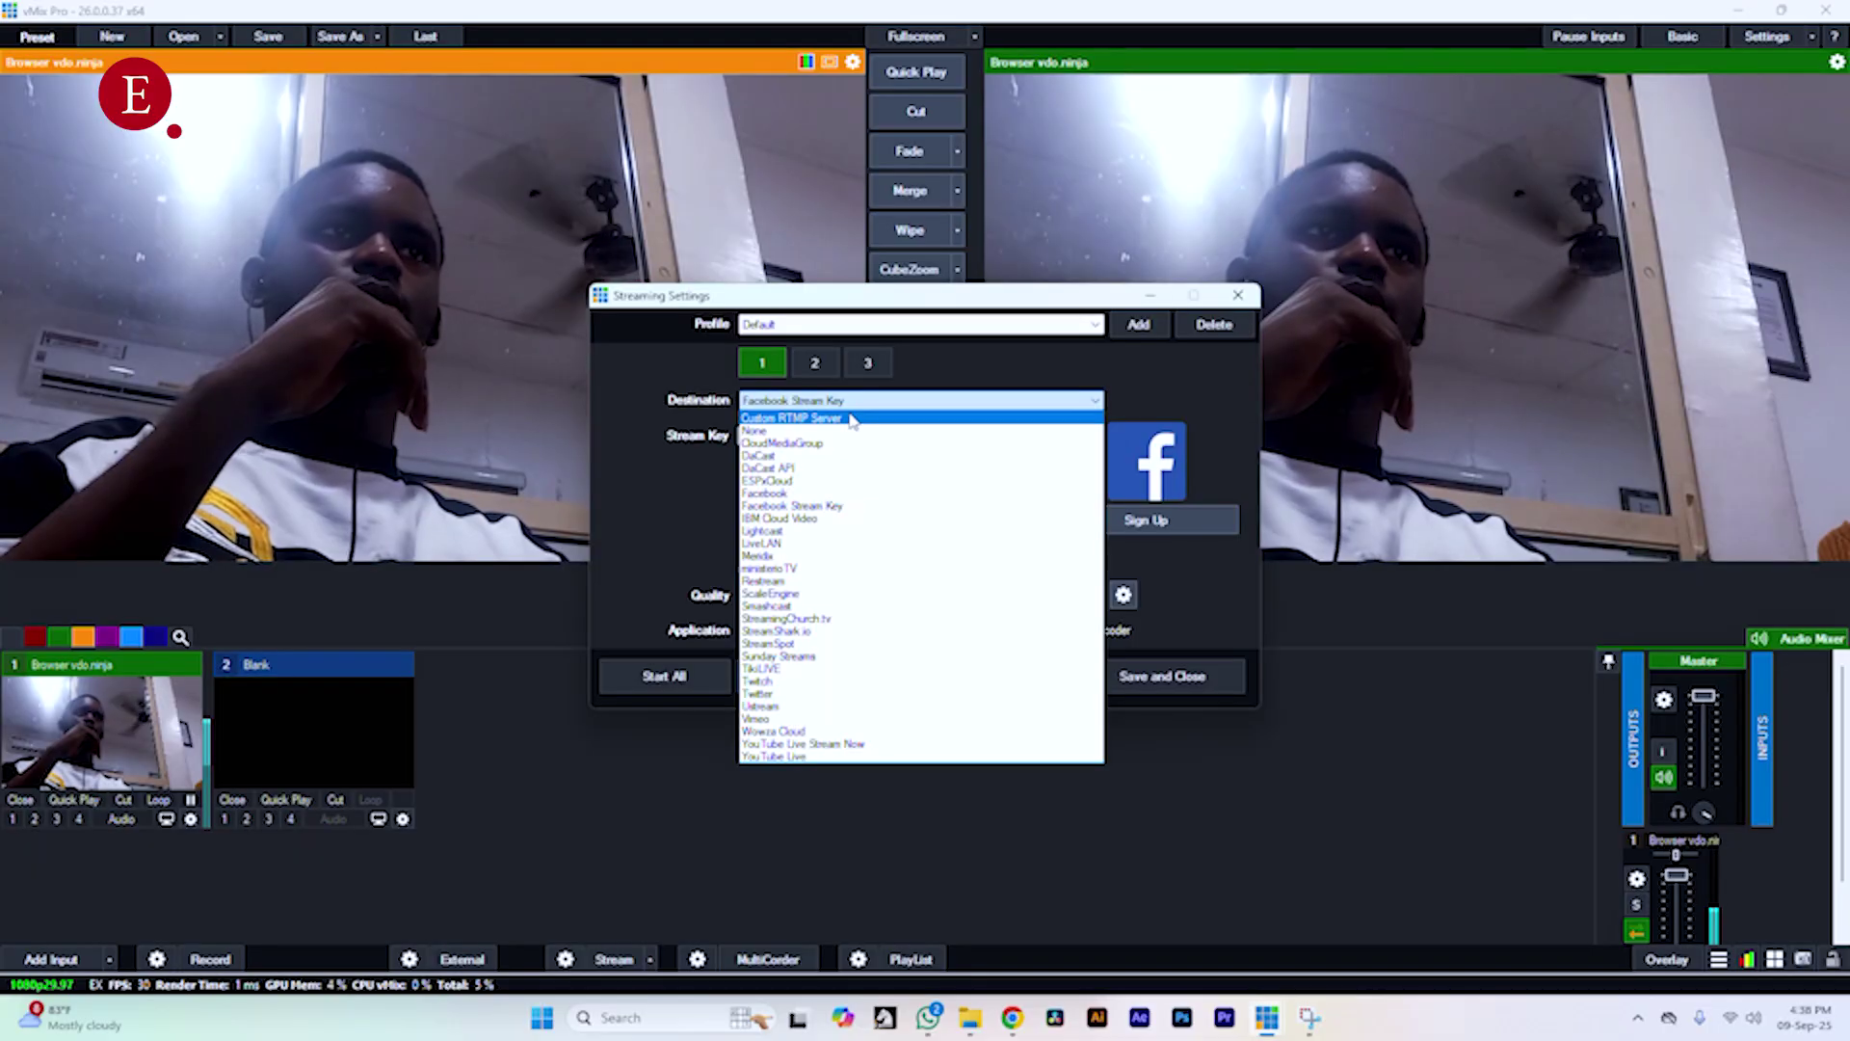
pyautogui.click(858, 418)
pyautogui.hotkey('ctrl', 'v')
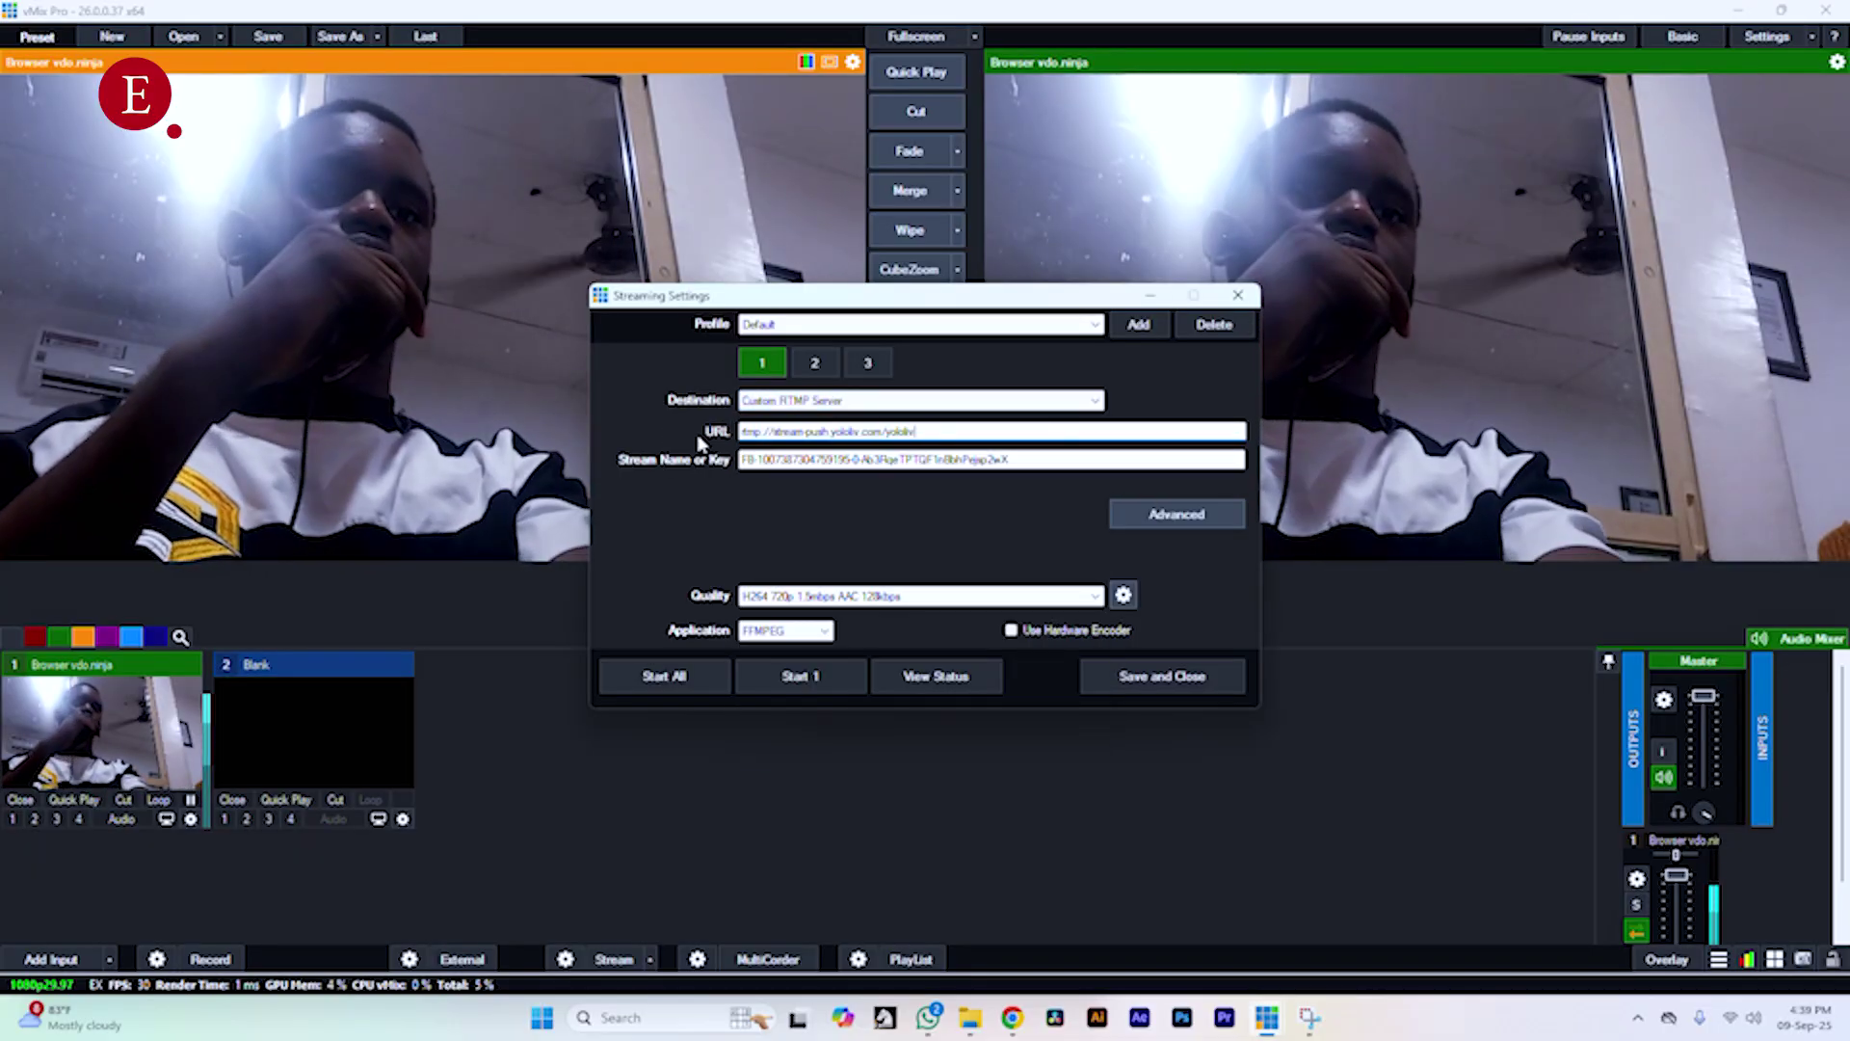
# - Replace vMix's stream key with the event's YoloCast stream key and save the settings
pyautogui.click(1012, 1016)
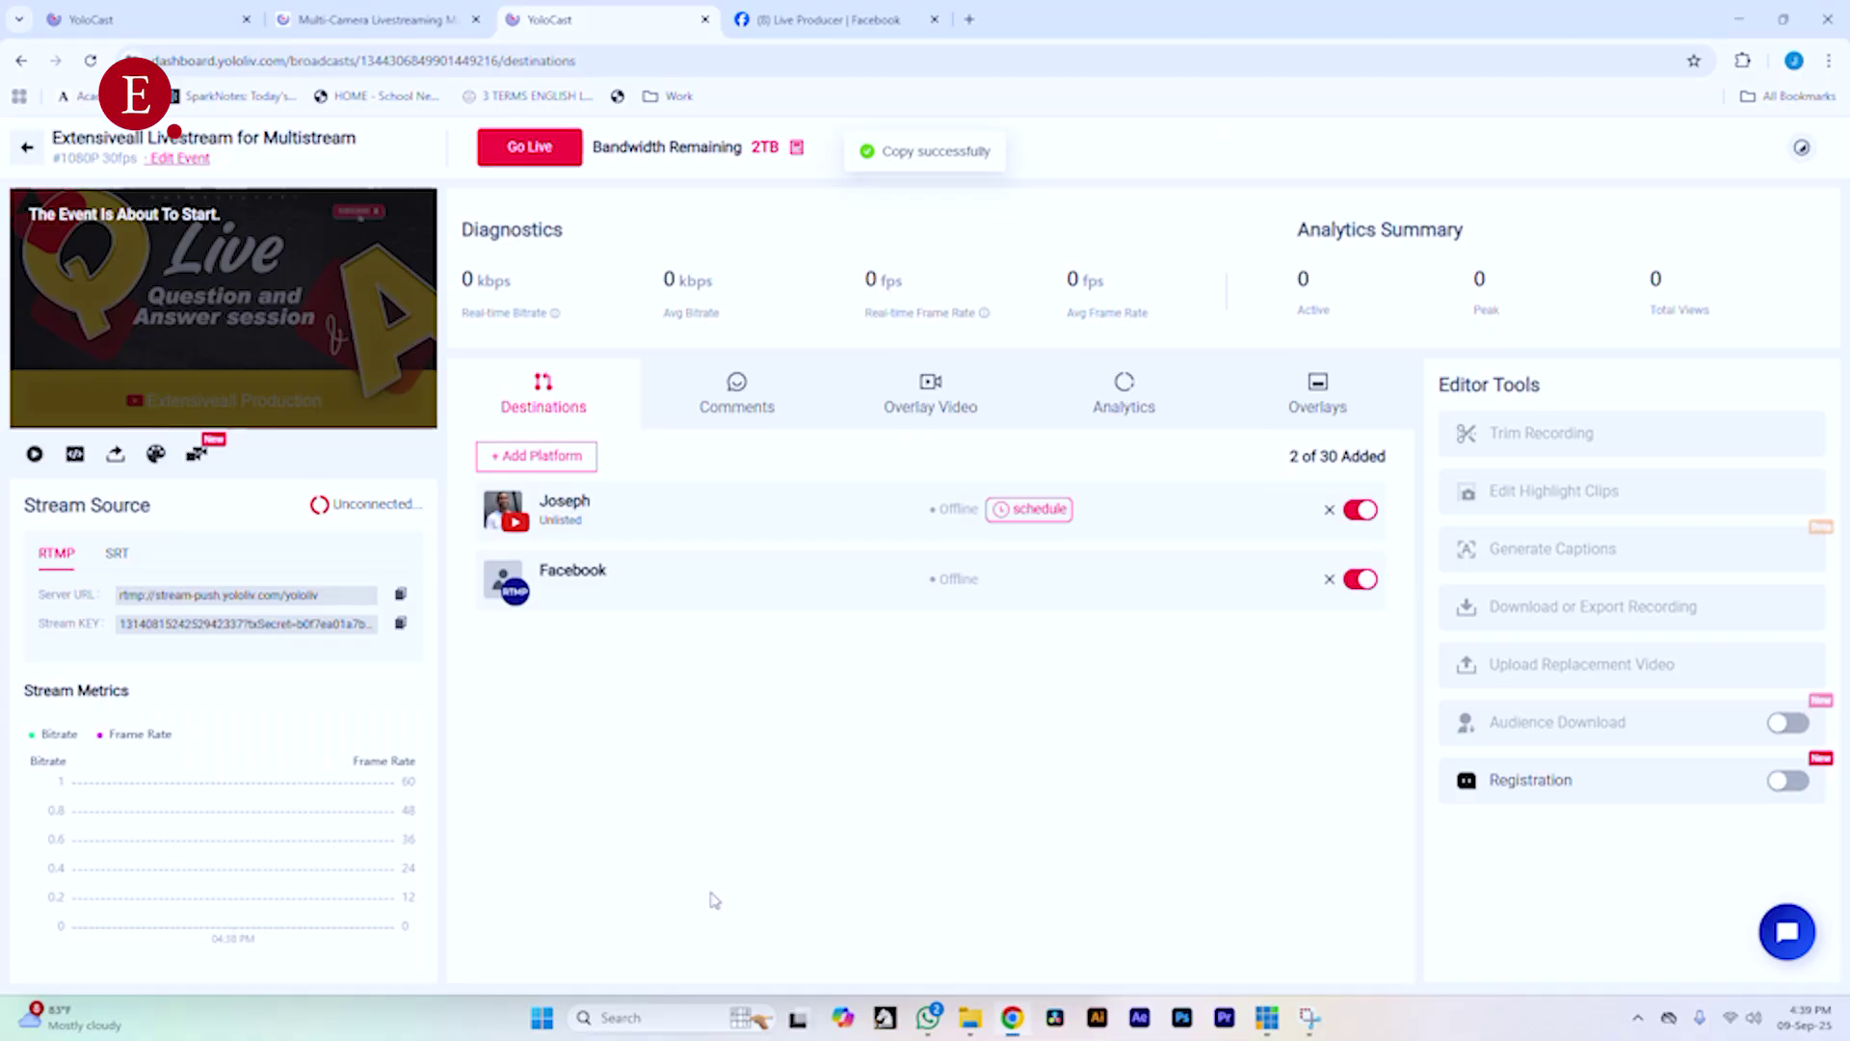
pyautogui.click(400, 622)
pyautogui.click(1267, 1002)
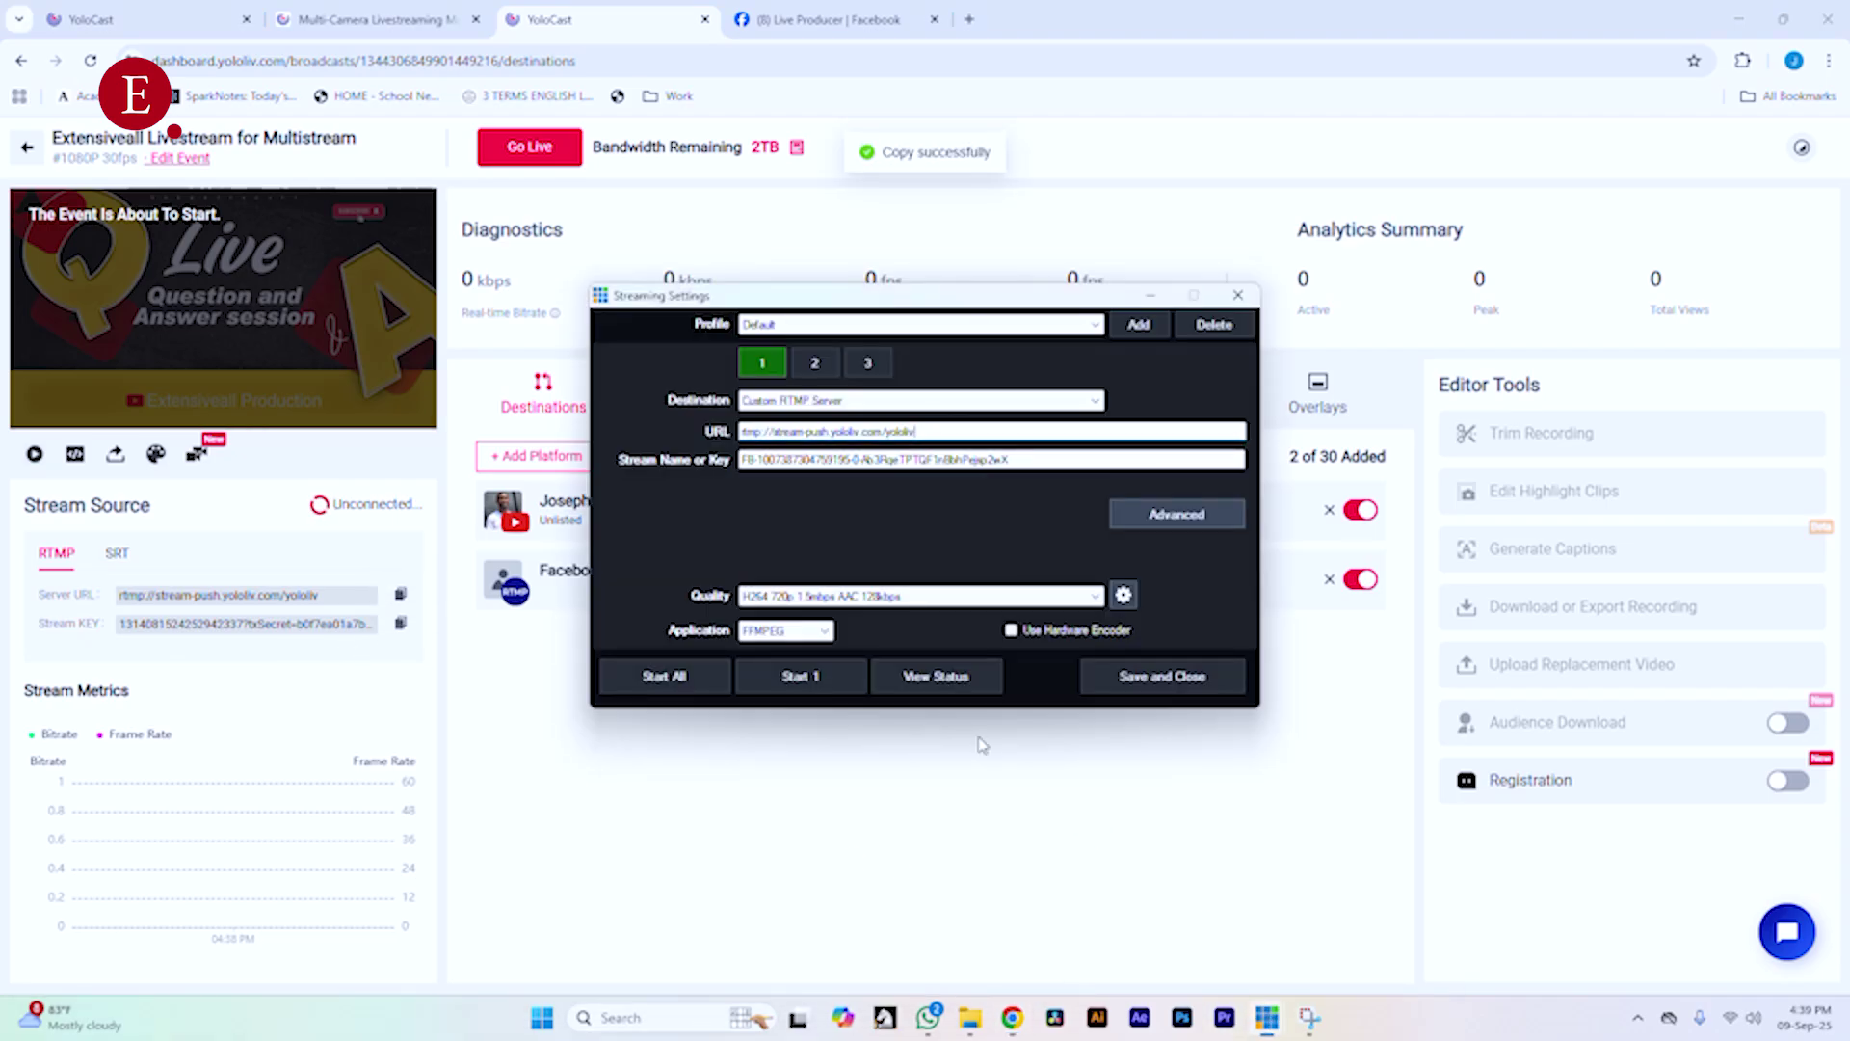
pyautogui.moveTo(1009, 462); pyautogui.dragTo(710, 487)
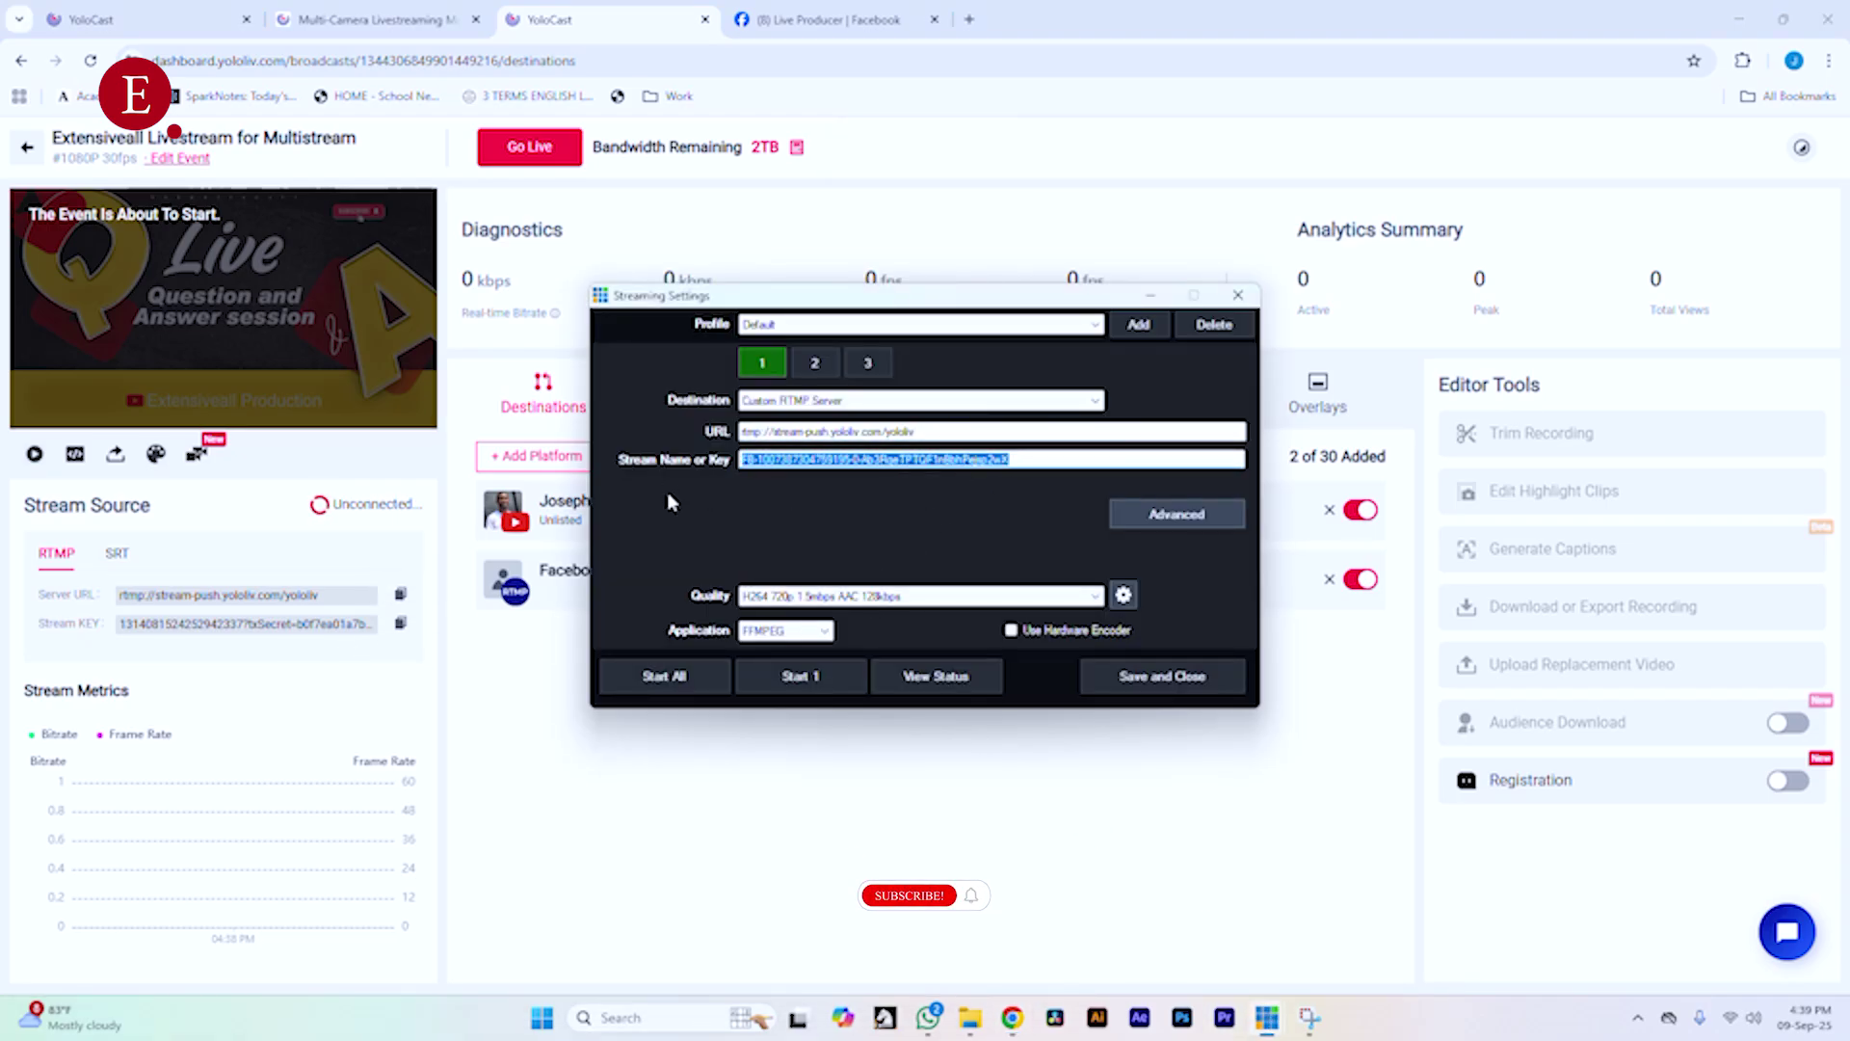
pyautogui.hotkey('ctrl', 'v')
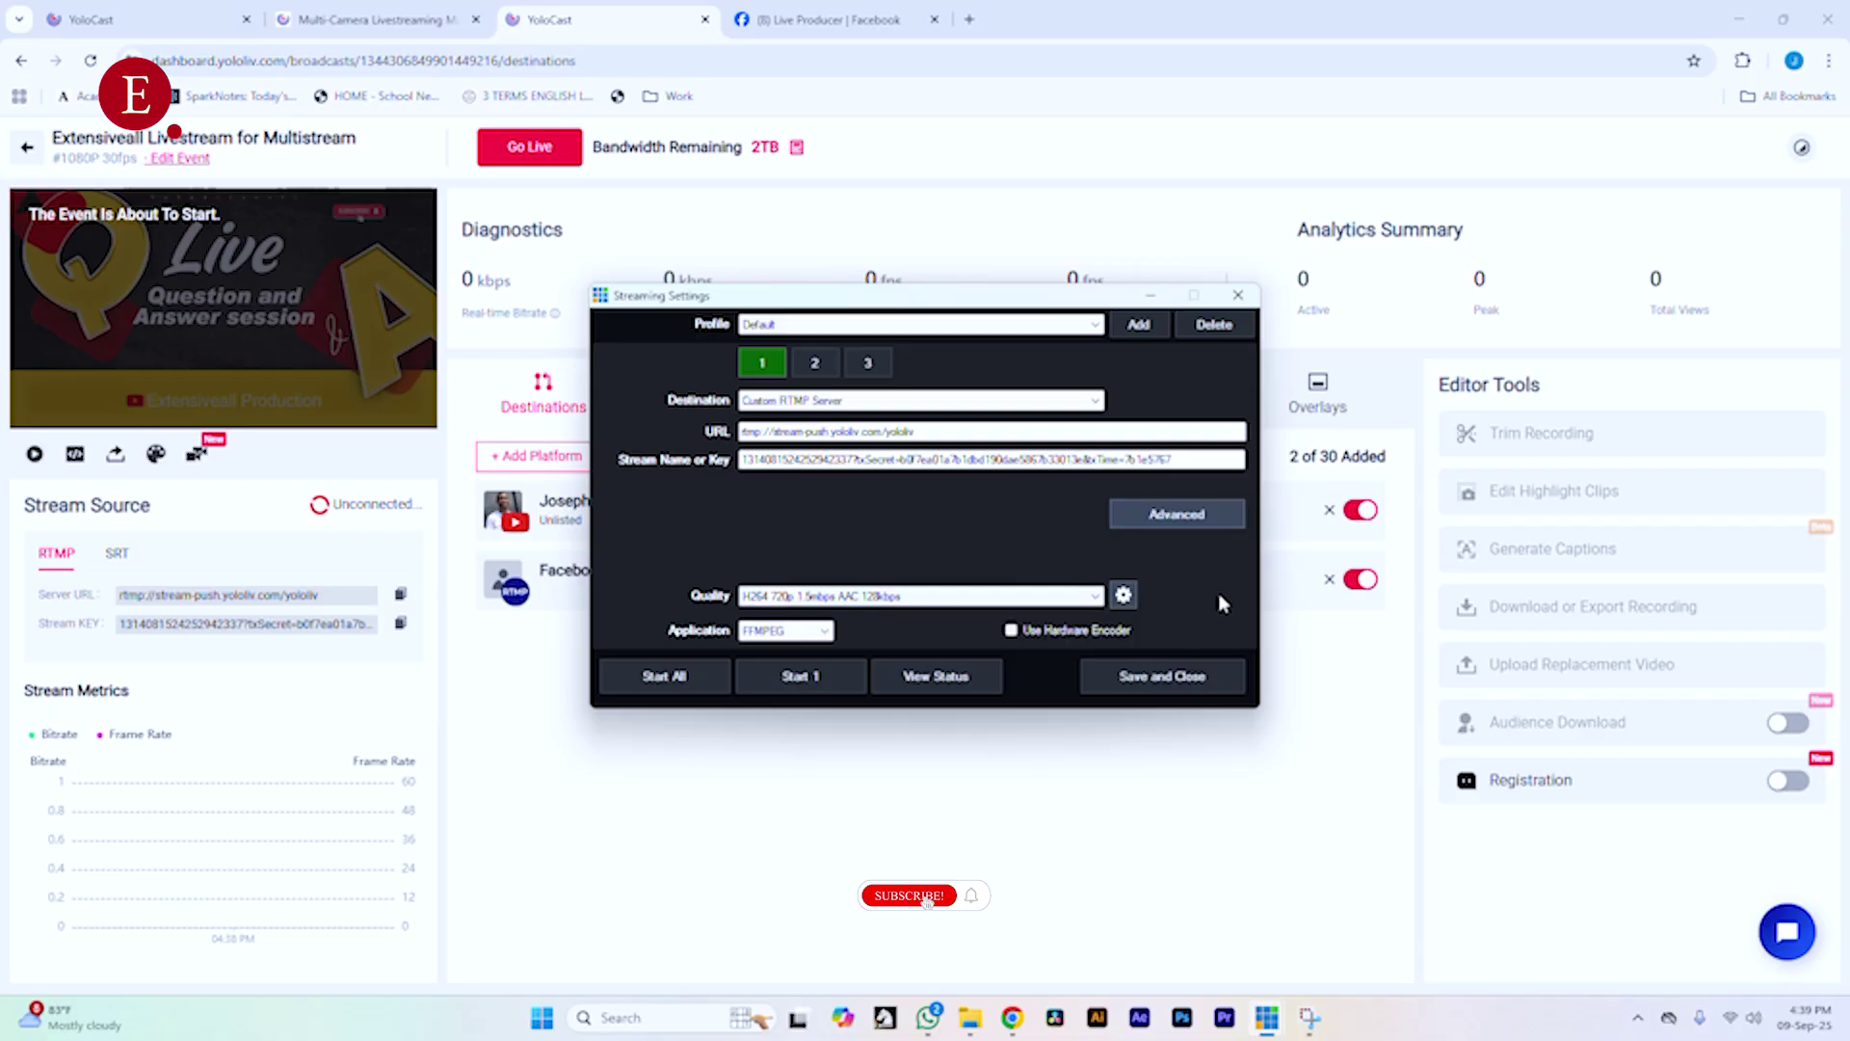
pyautogui.click(1170, 678)
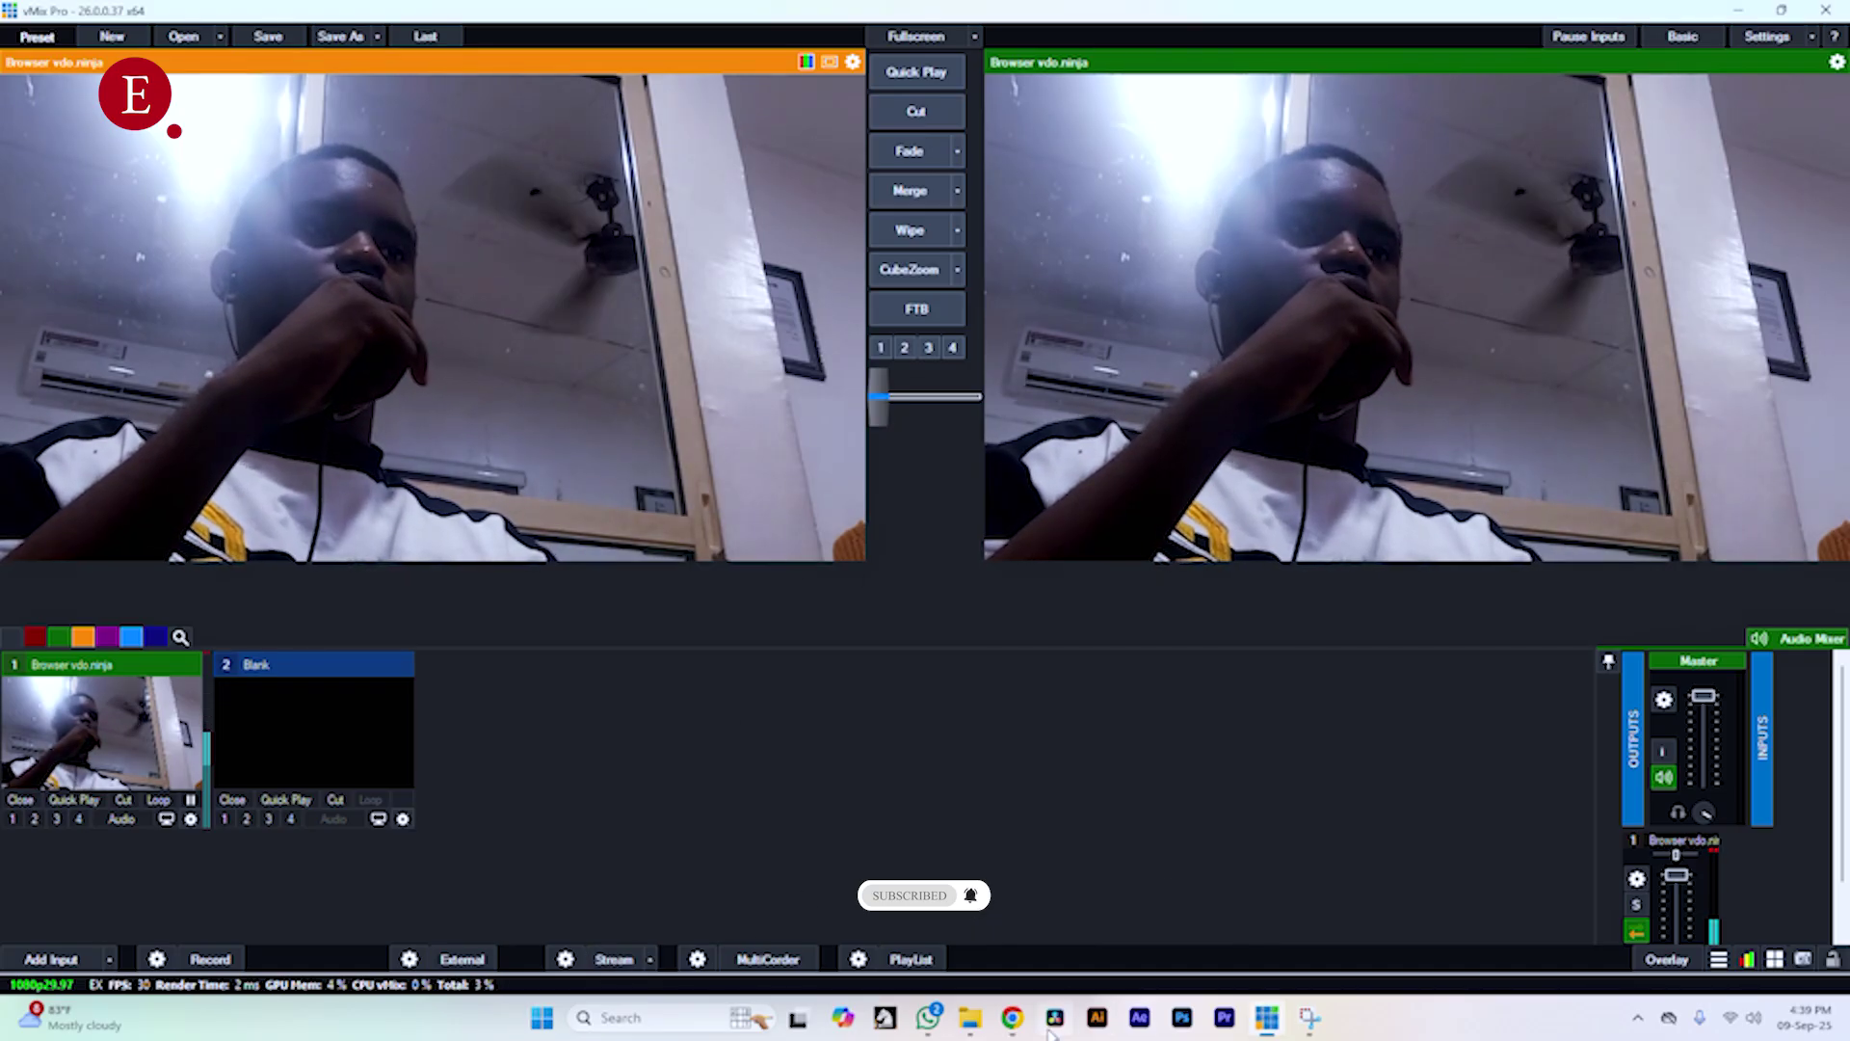
pyautogui.click(1014, 1021)
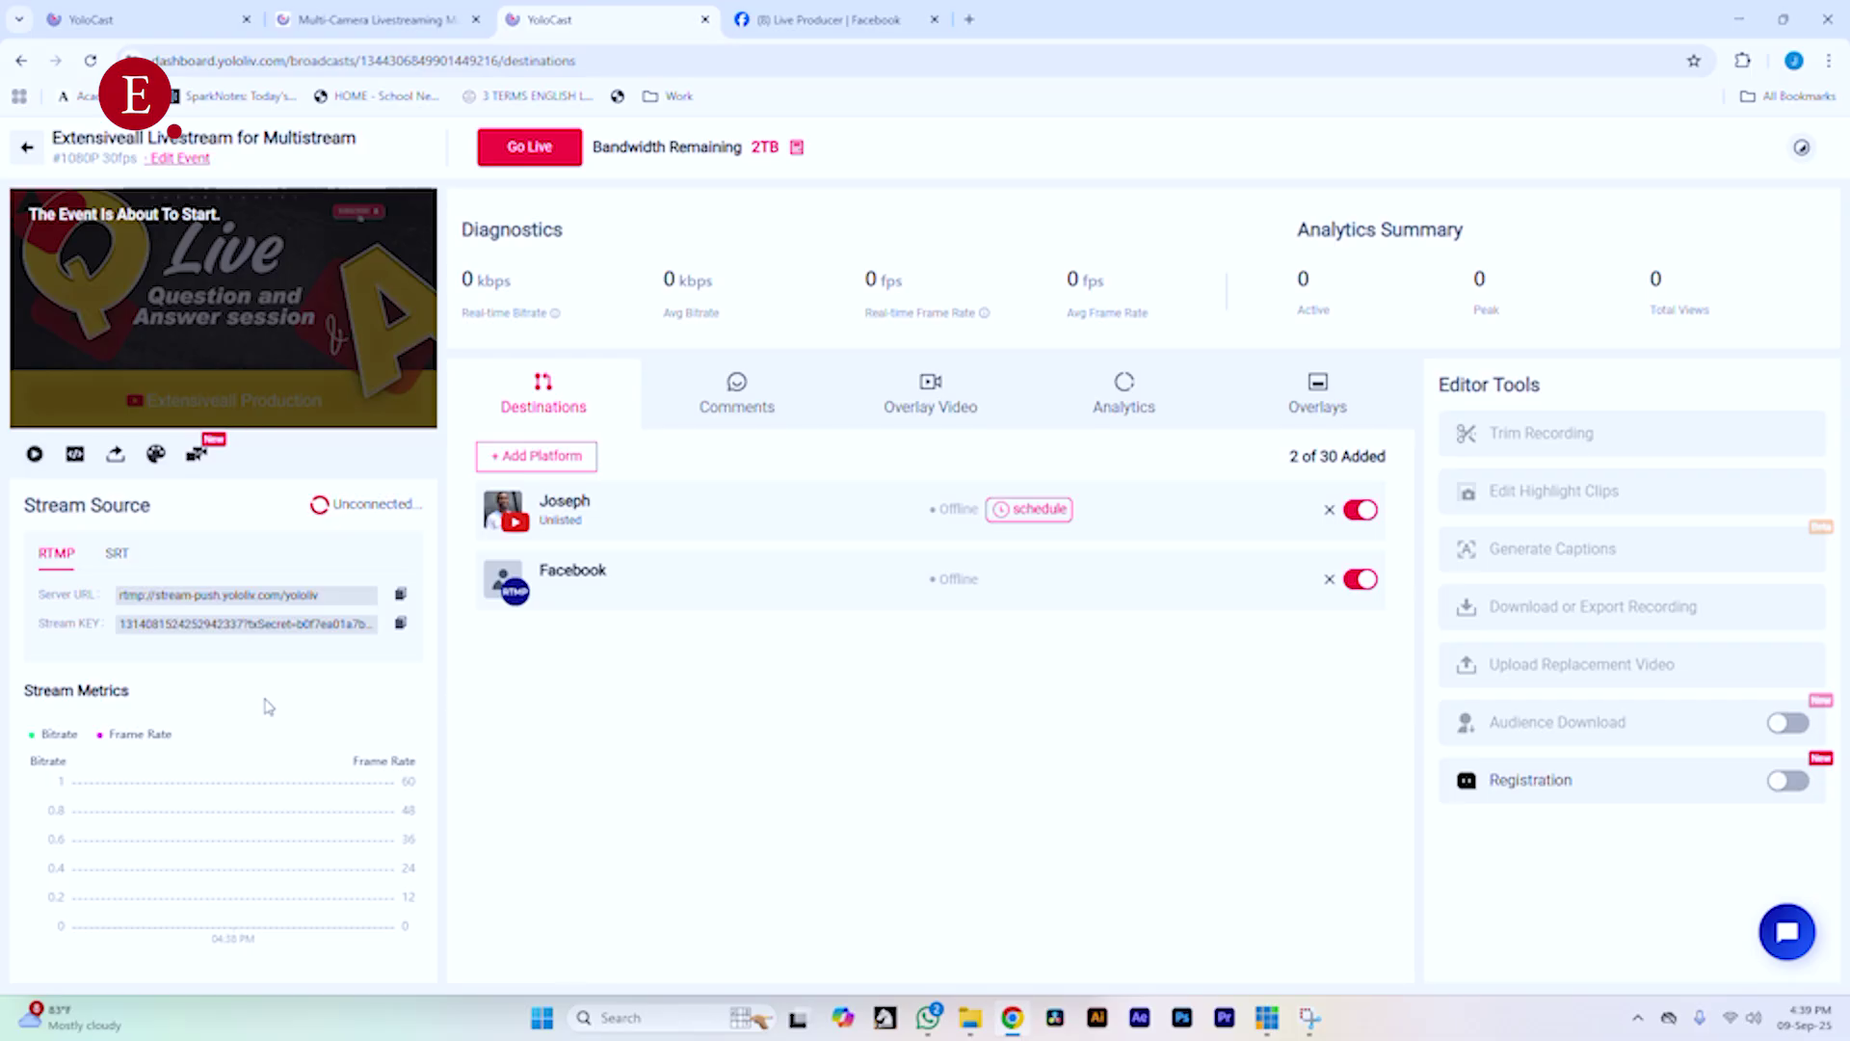
# - Open the yololiv.com YoloCast compare-plans page, switch to Monthly pricing, and dismiss the sale popup
pyautogui.press('F5')
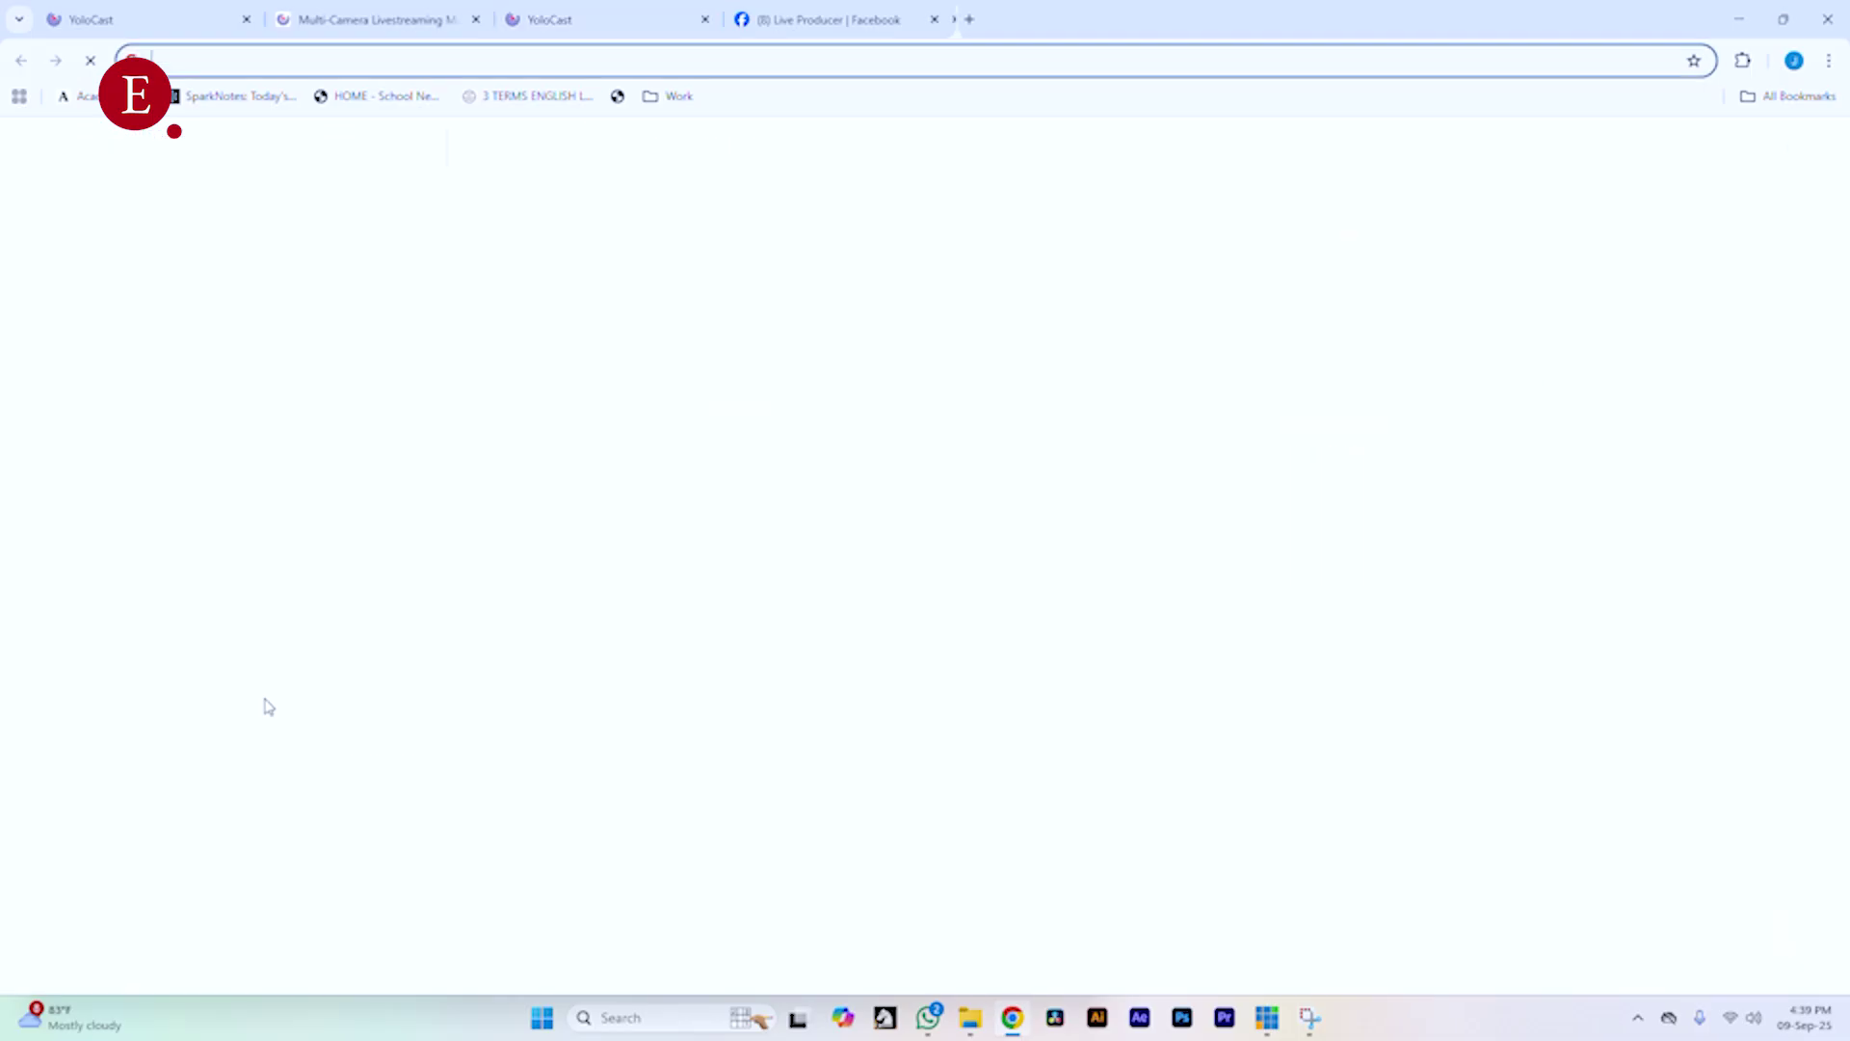
pyautogui.write('yolo')
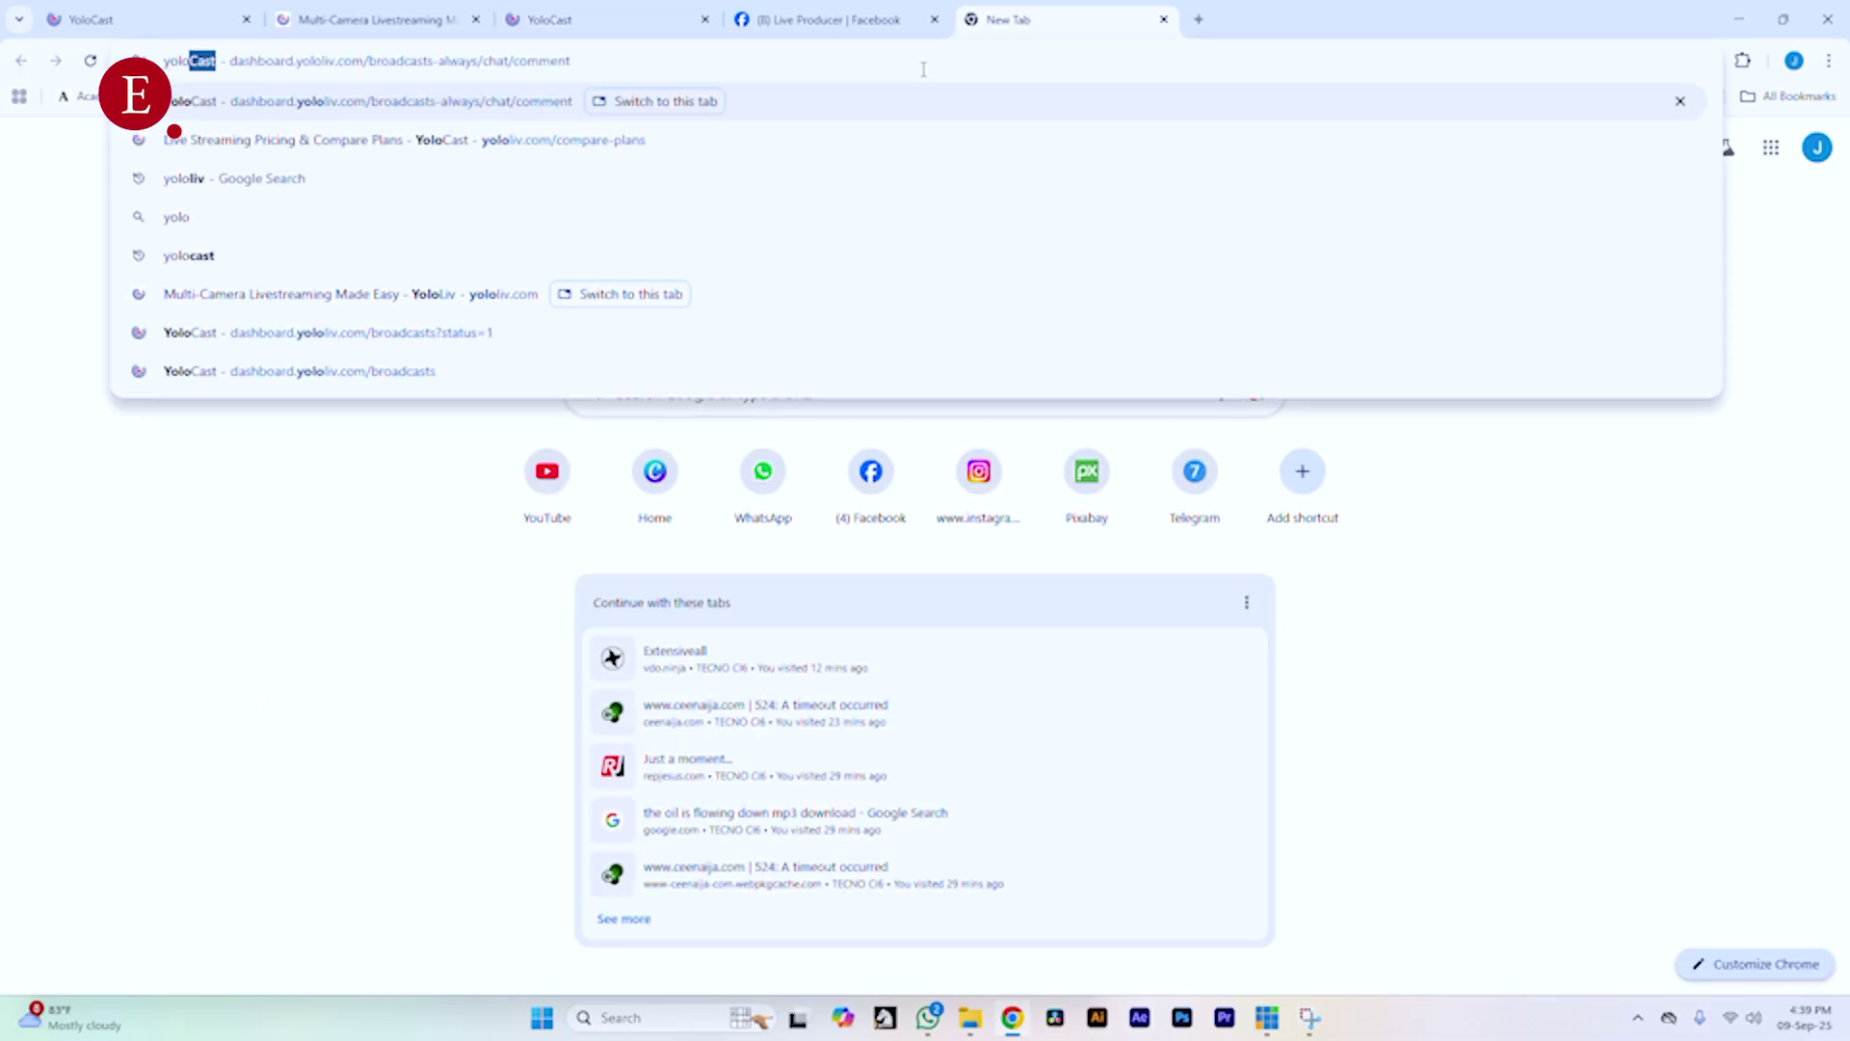
pyautogui.click(619, 141)
pyautogui.moveTo(621, 150)
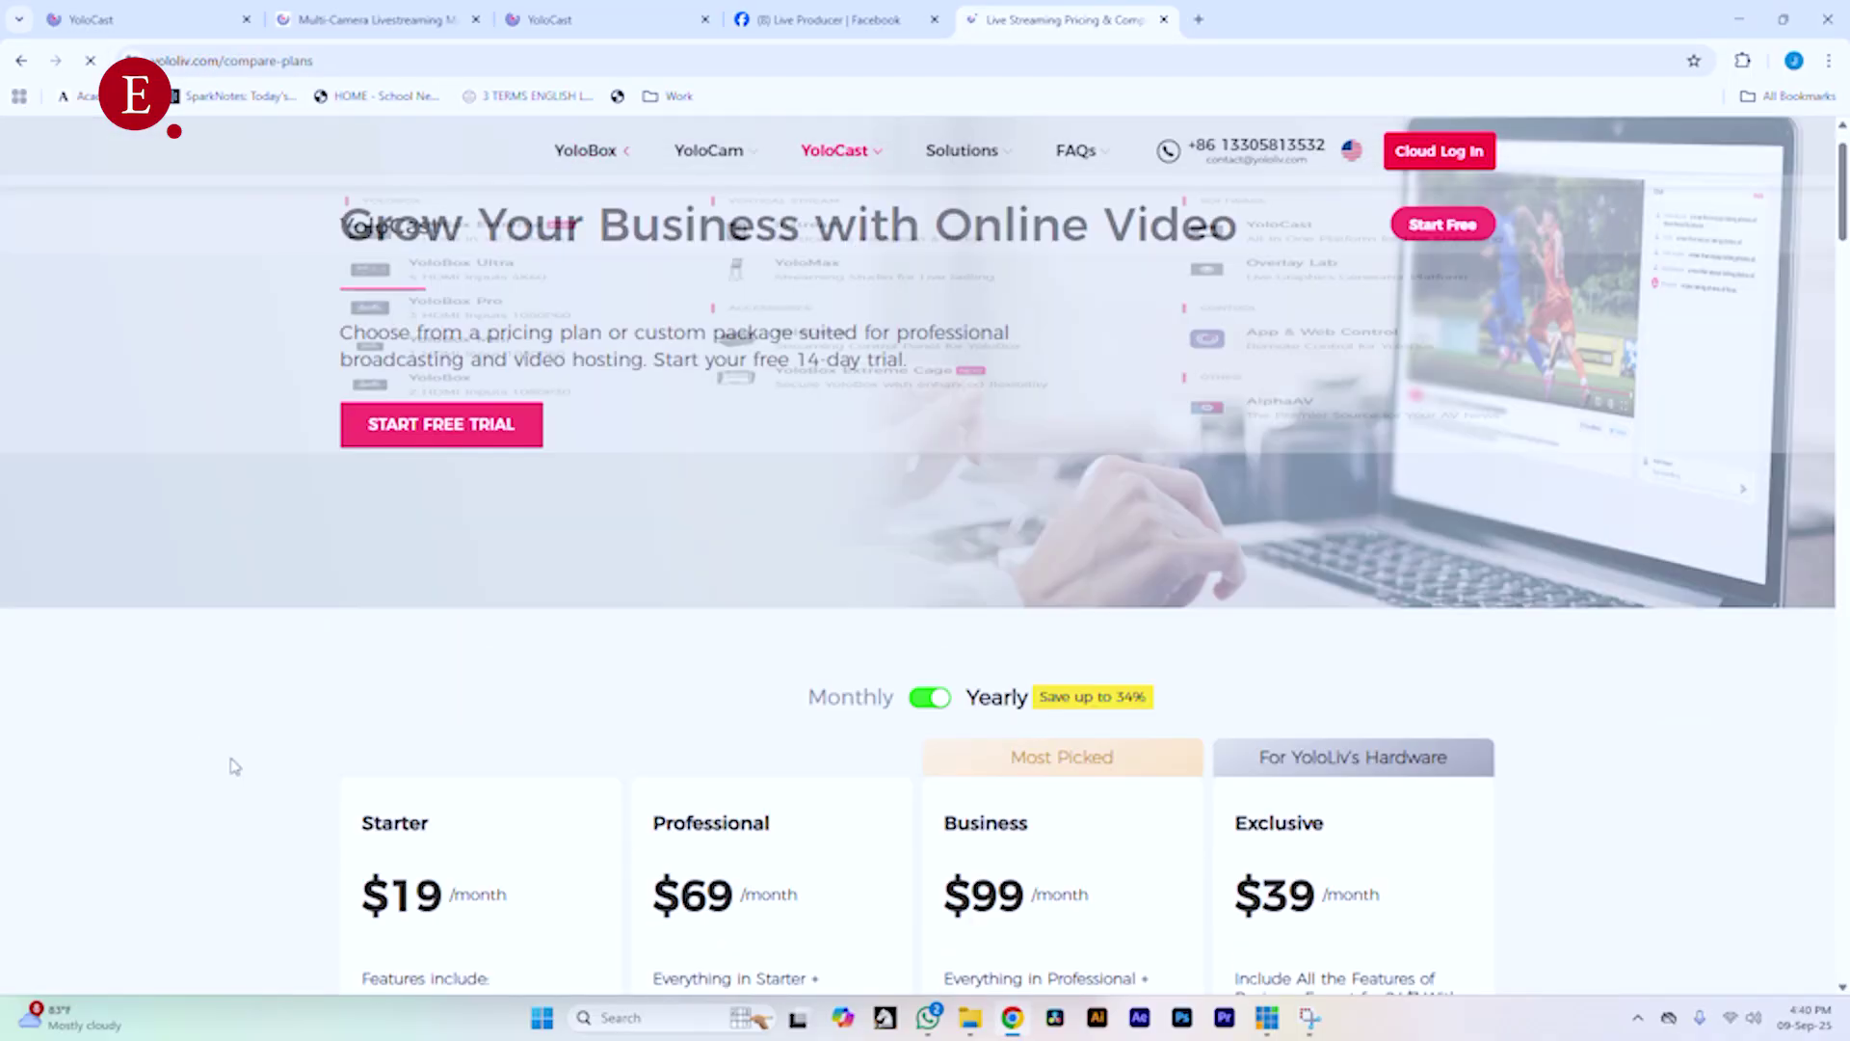
pyautogui.scroll(-7, 244, 750)
pyautogui.scroll(1, 252, 735)
pyautogui.scroll(3, 386, 694)
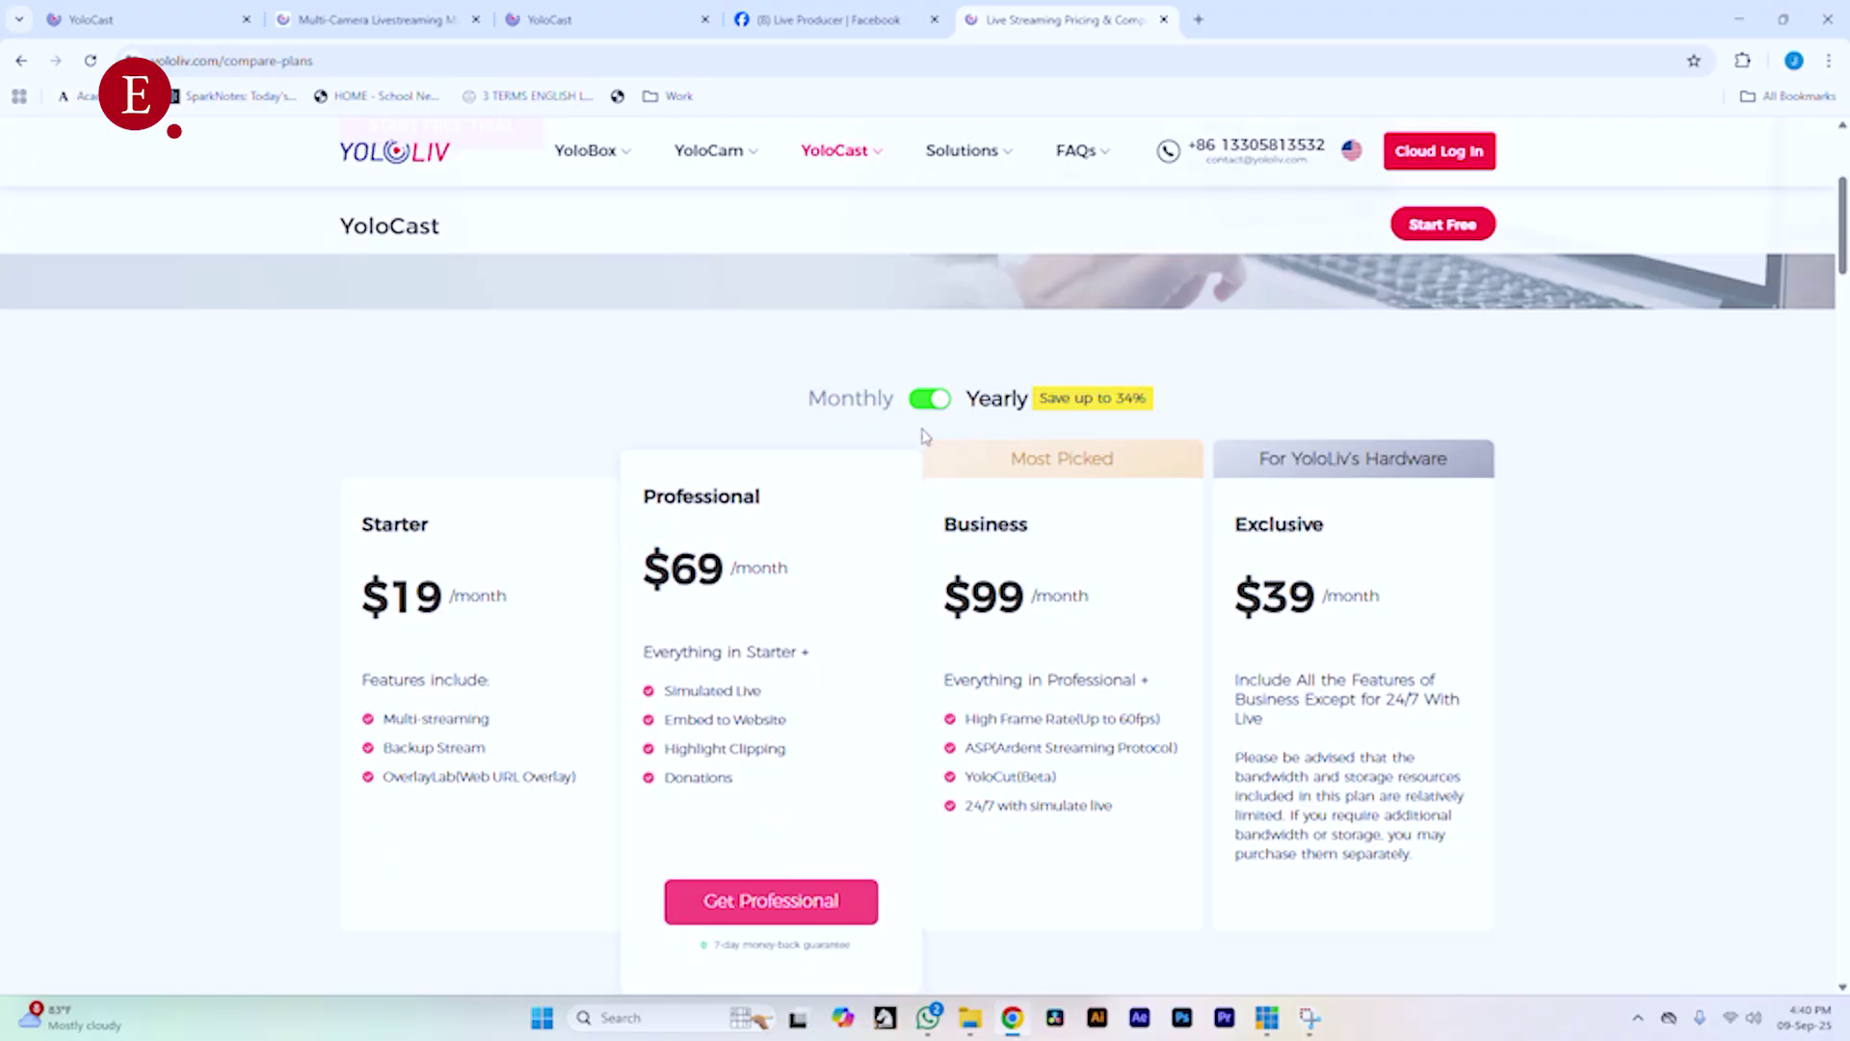
pyautogui.click(929, 399)
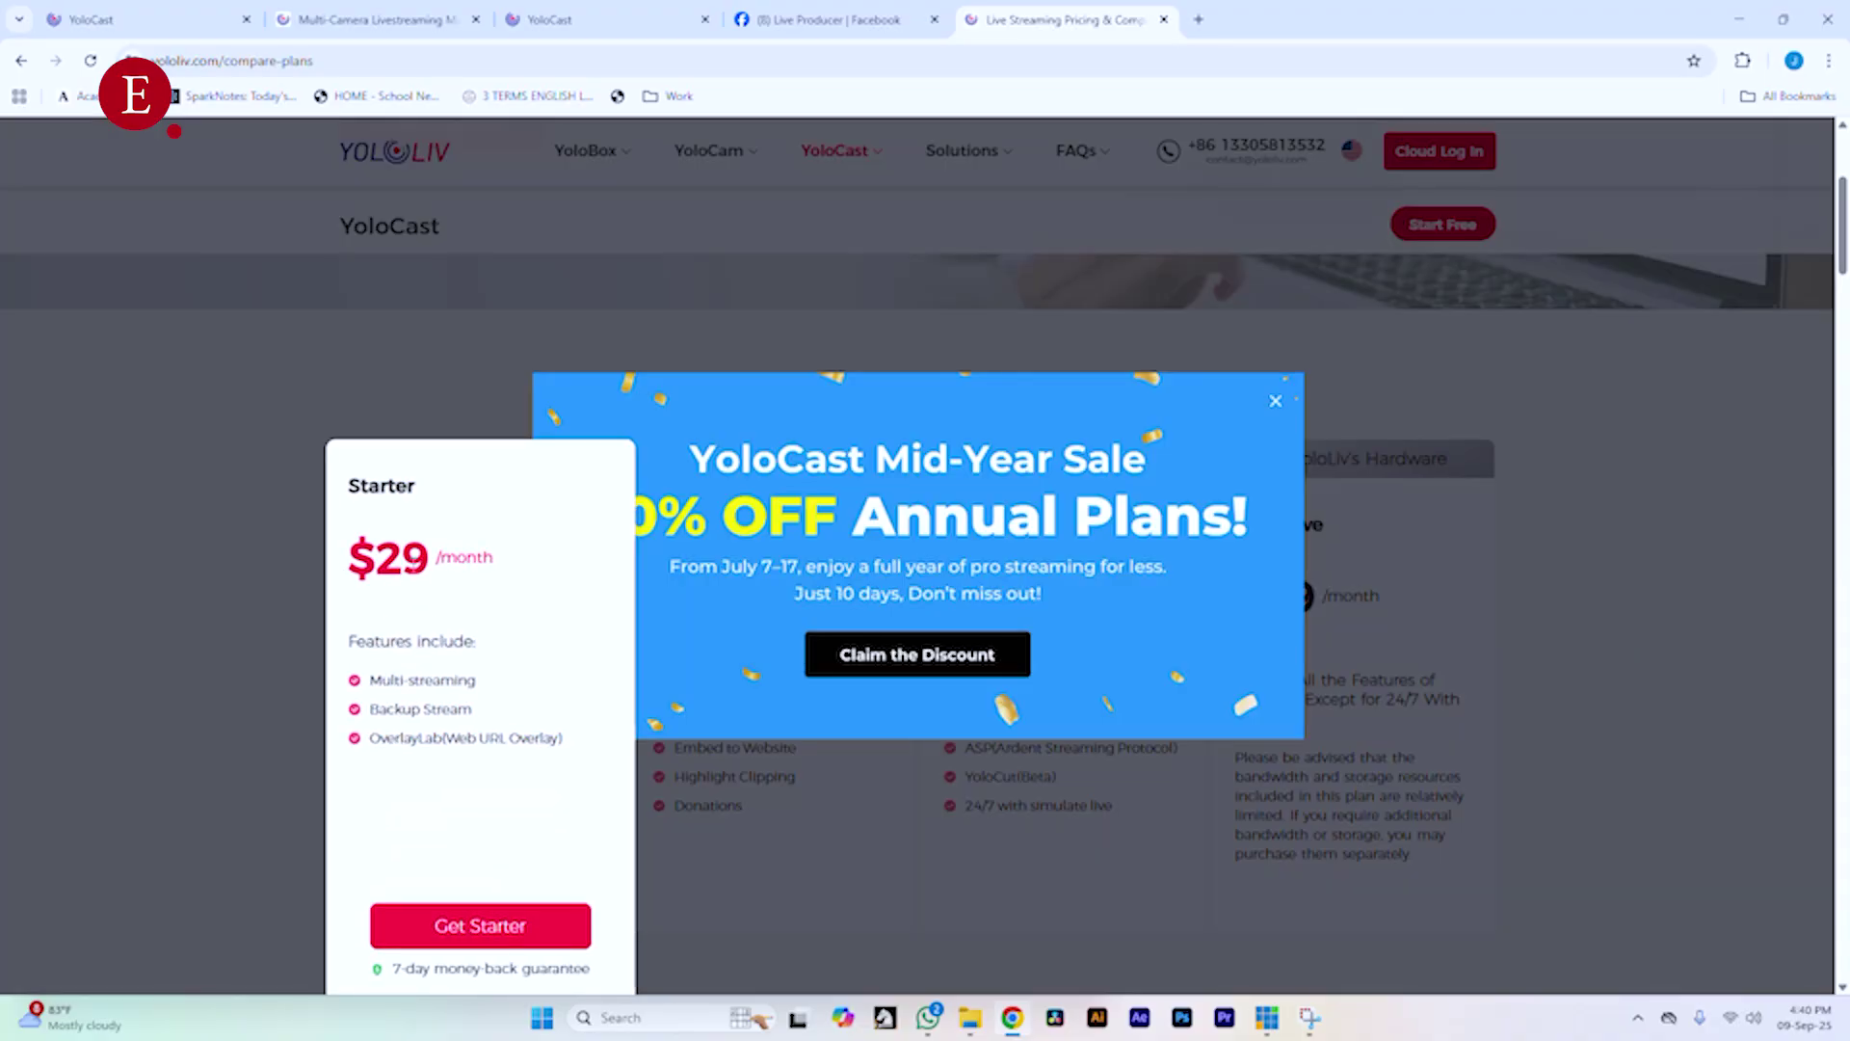
pyautogui.moveTo(353, 562); pyautogui.dragTo(495, 578)
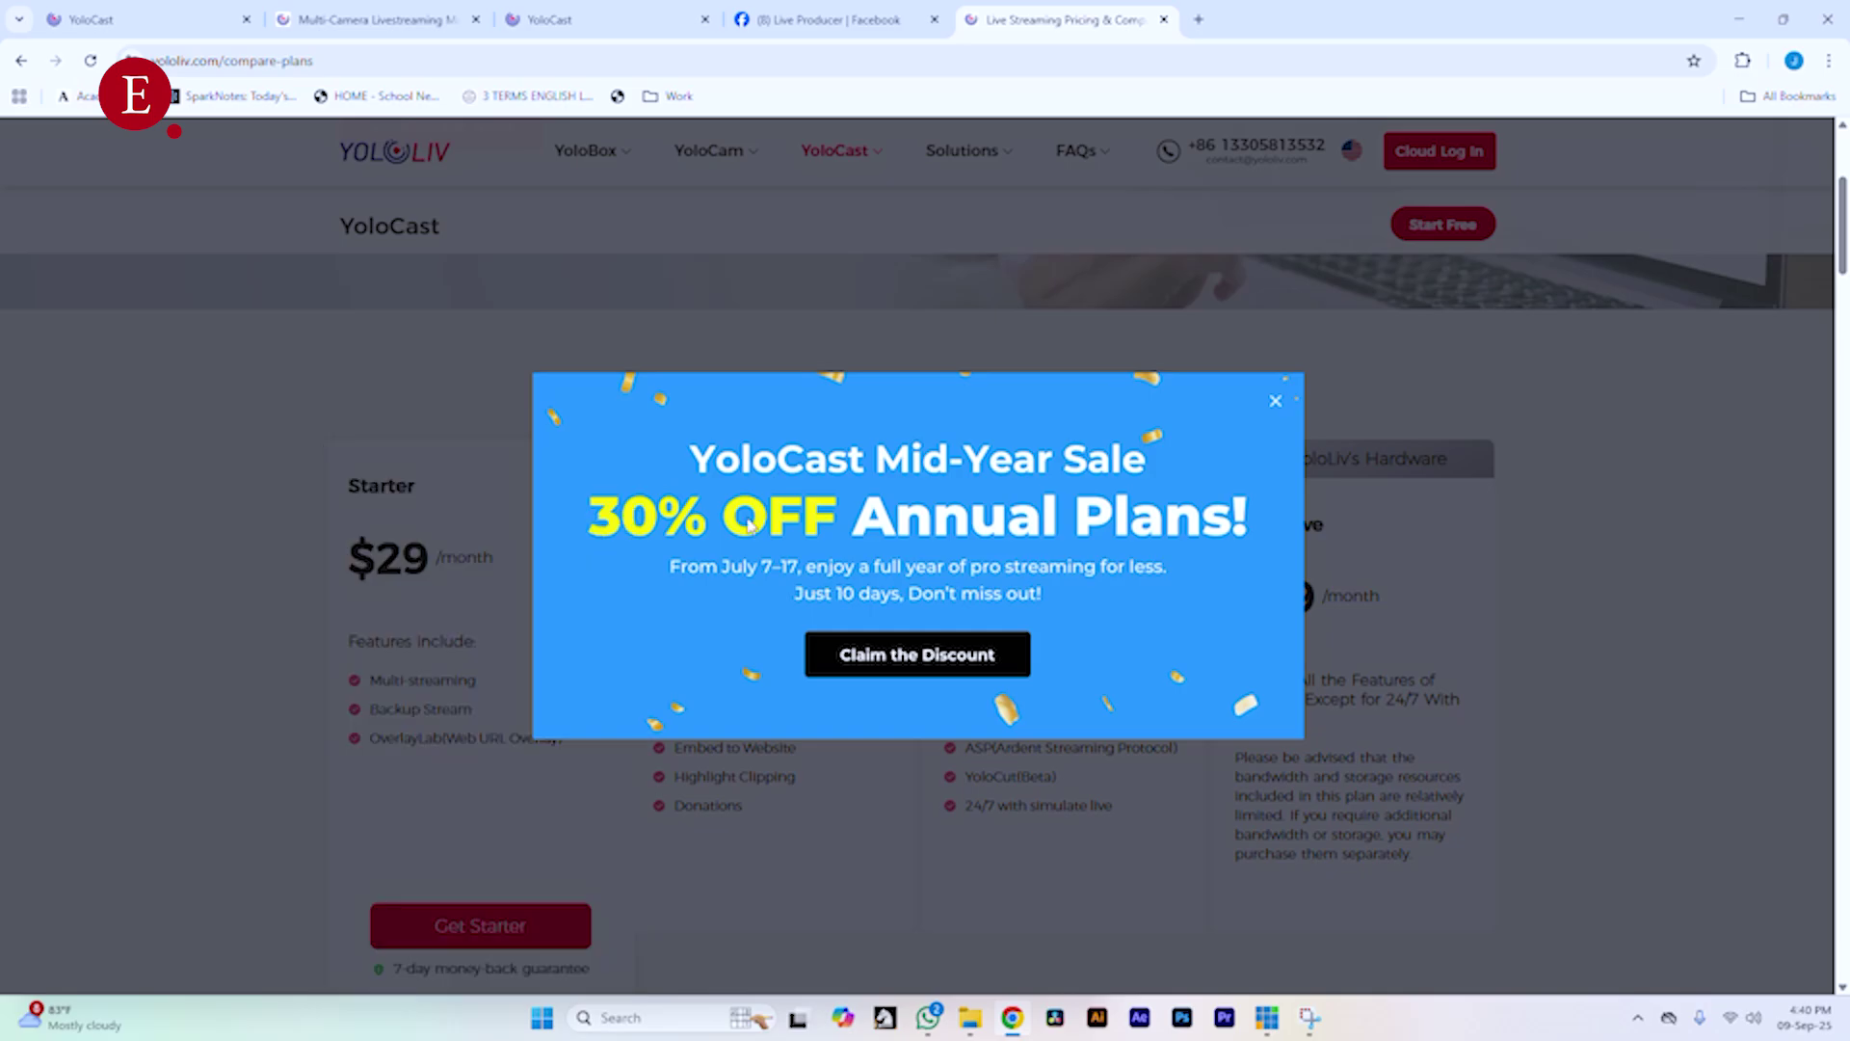
pyautogui.click(1275, 400)
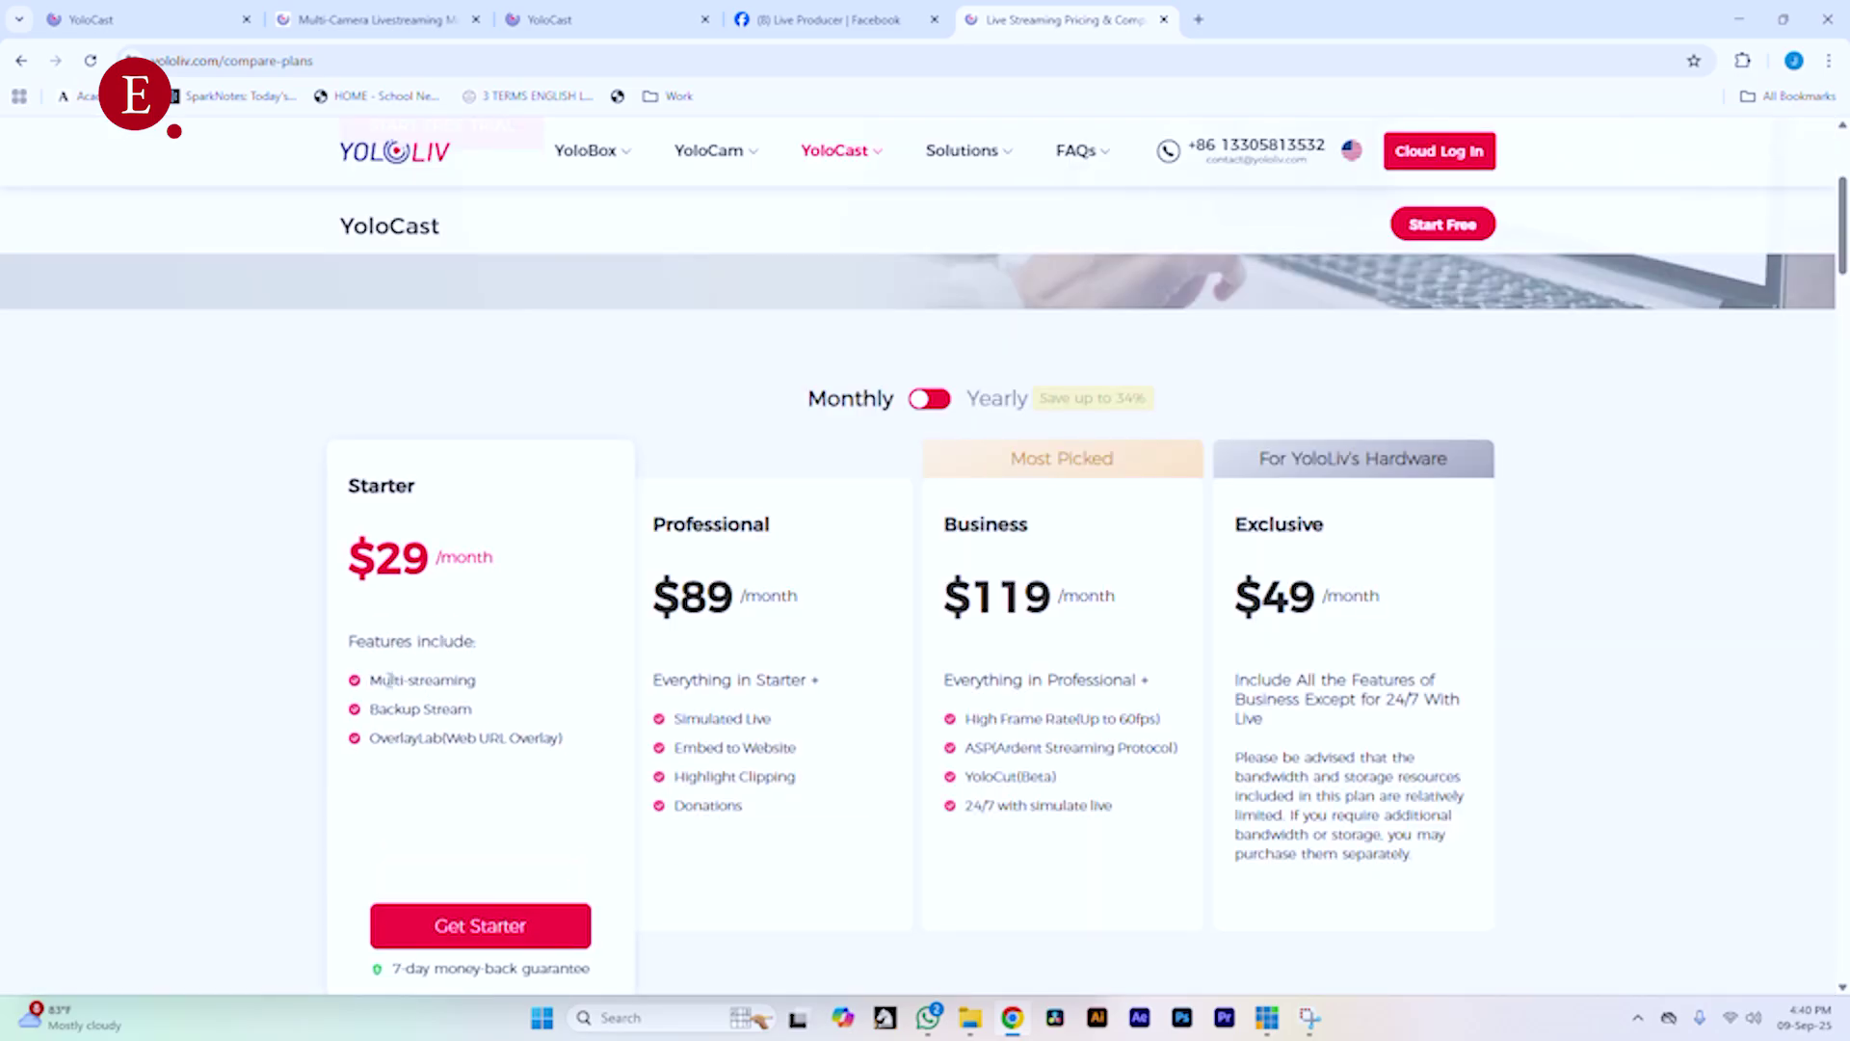
# - Review the plan features table and the Business plan's $119 monthly price
pyautogui.scroll(-8, 473, 696)
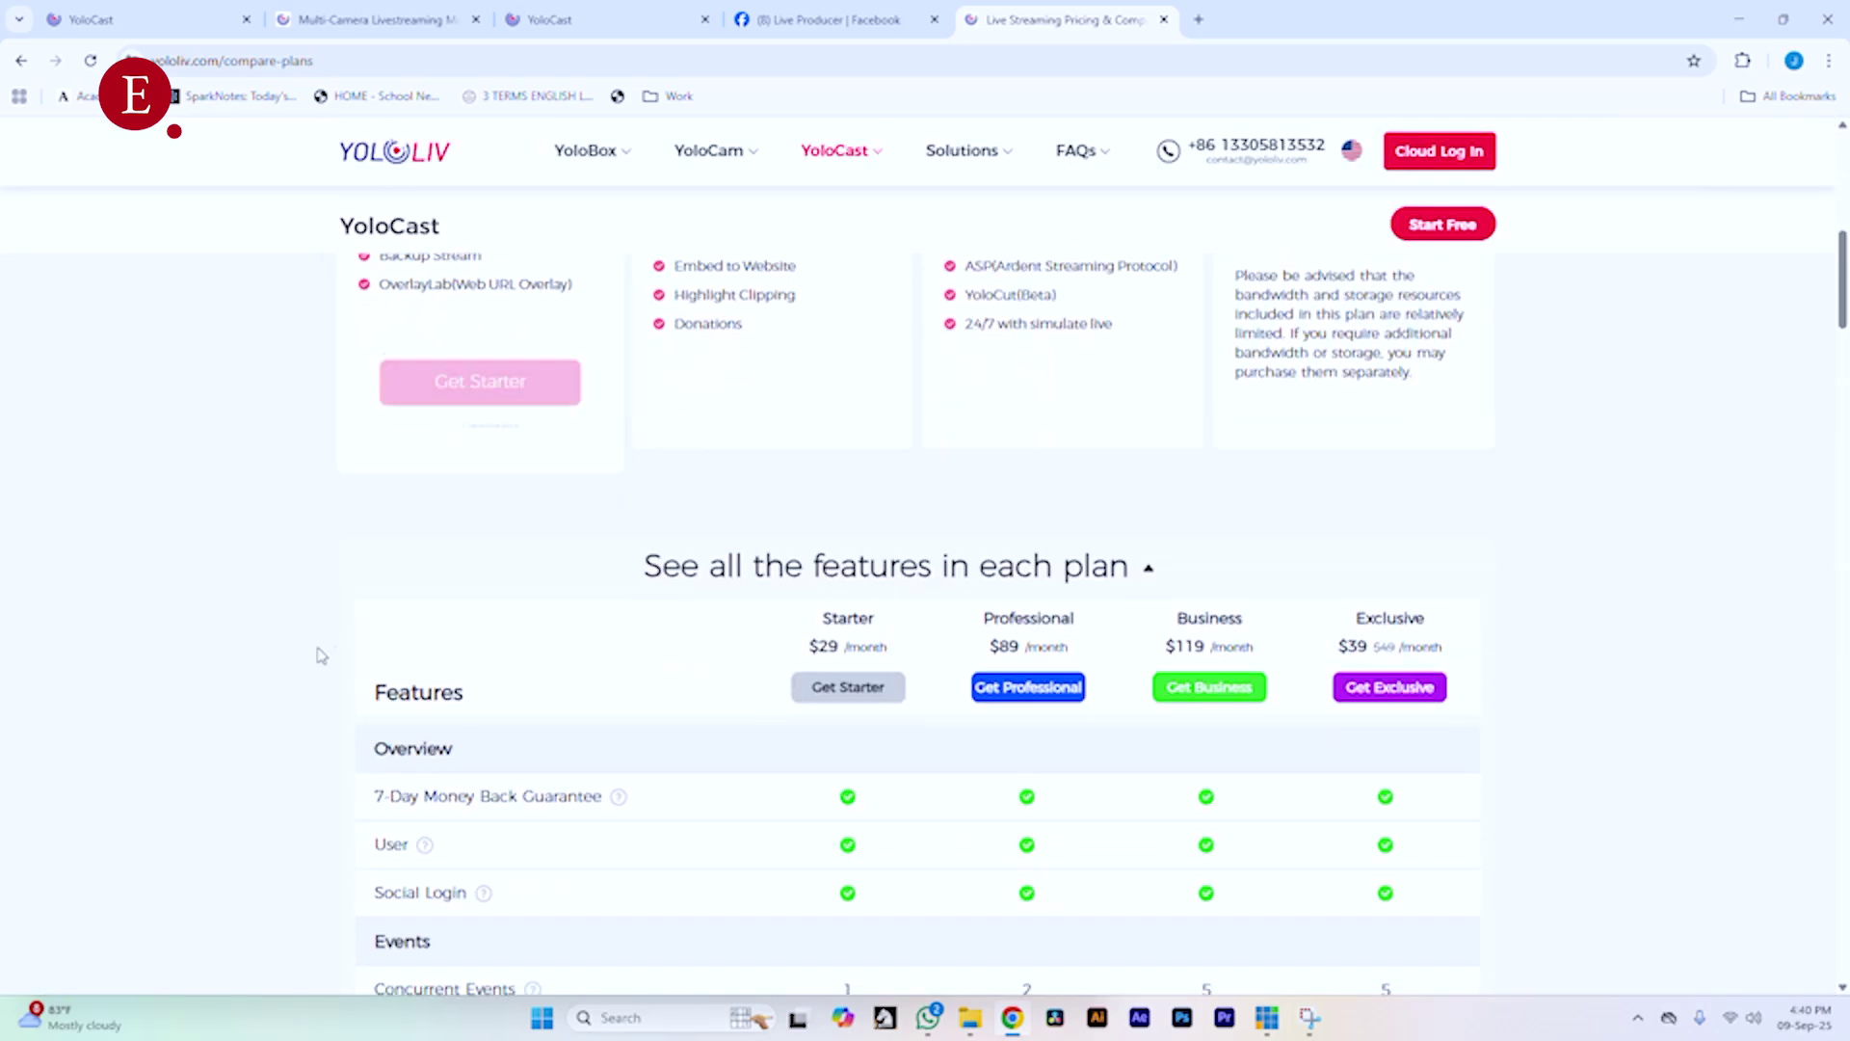
pyautogui.scroll(-5, 475, 630)
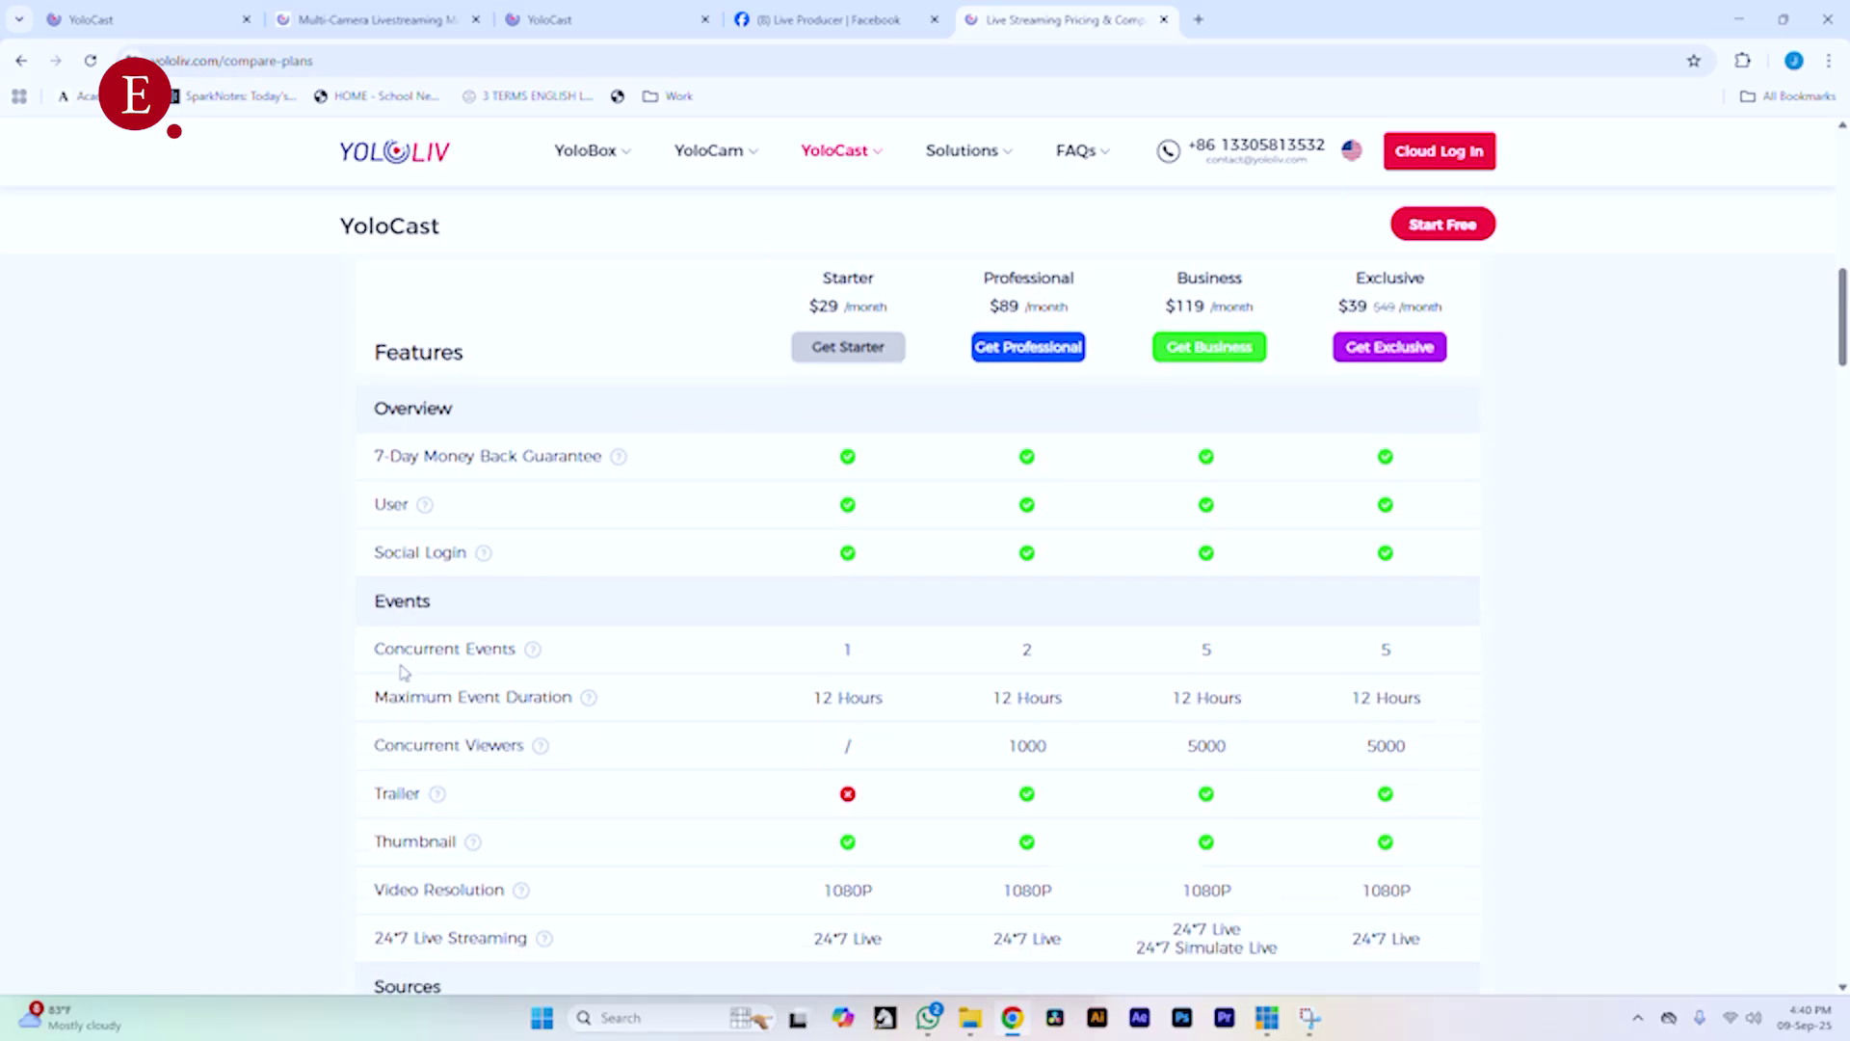
pyautogui.scroll(-3, 390, 624)
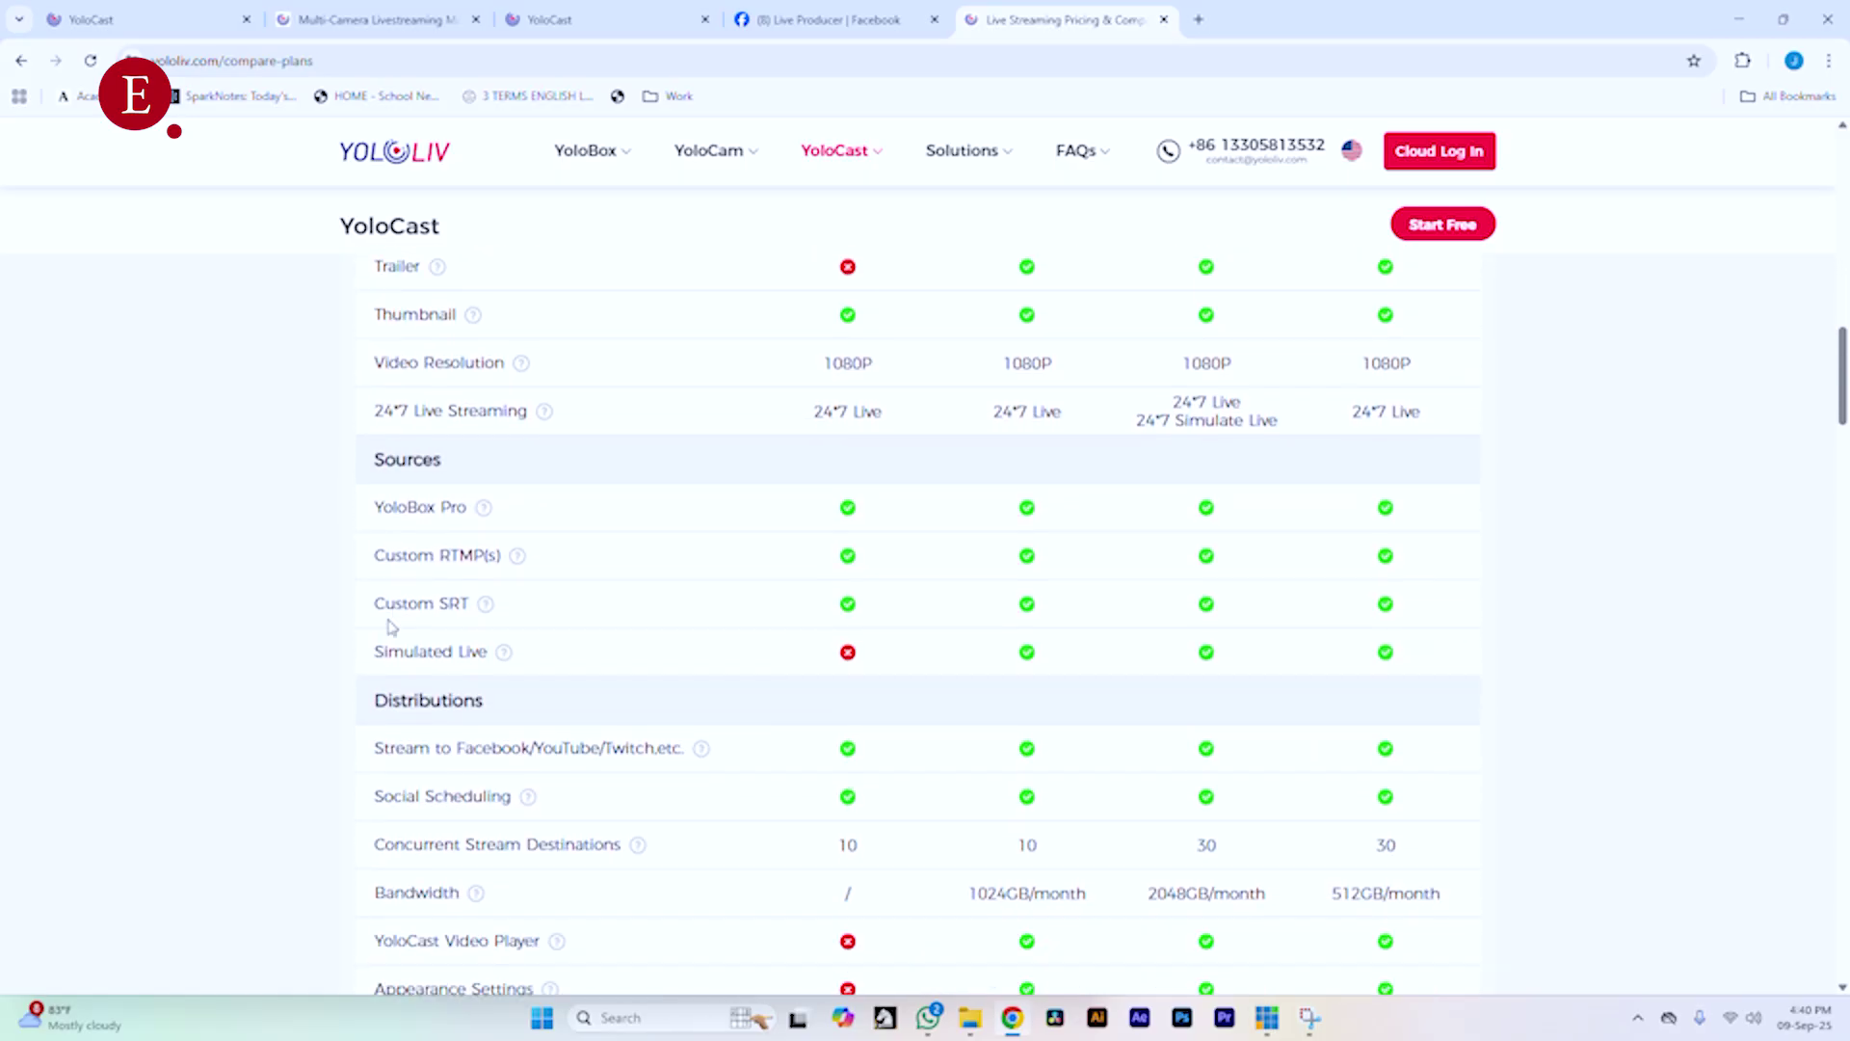
pyautogui.moveTo(376, 653); pyautogui.dragTo(604, 663)
pyautogui.click(604, 663)
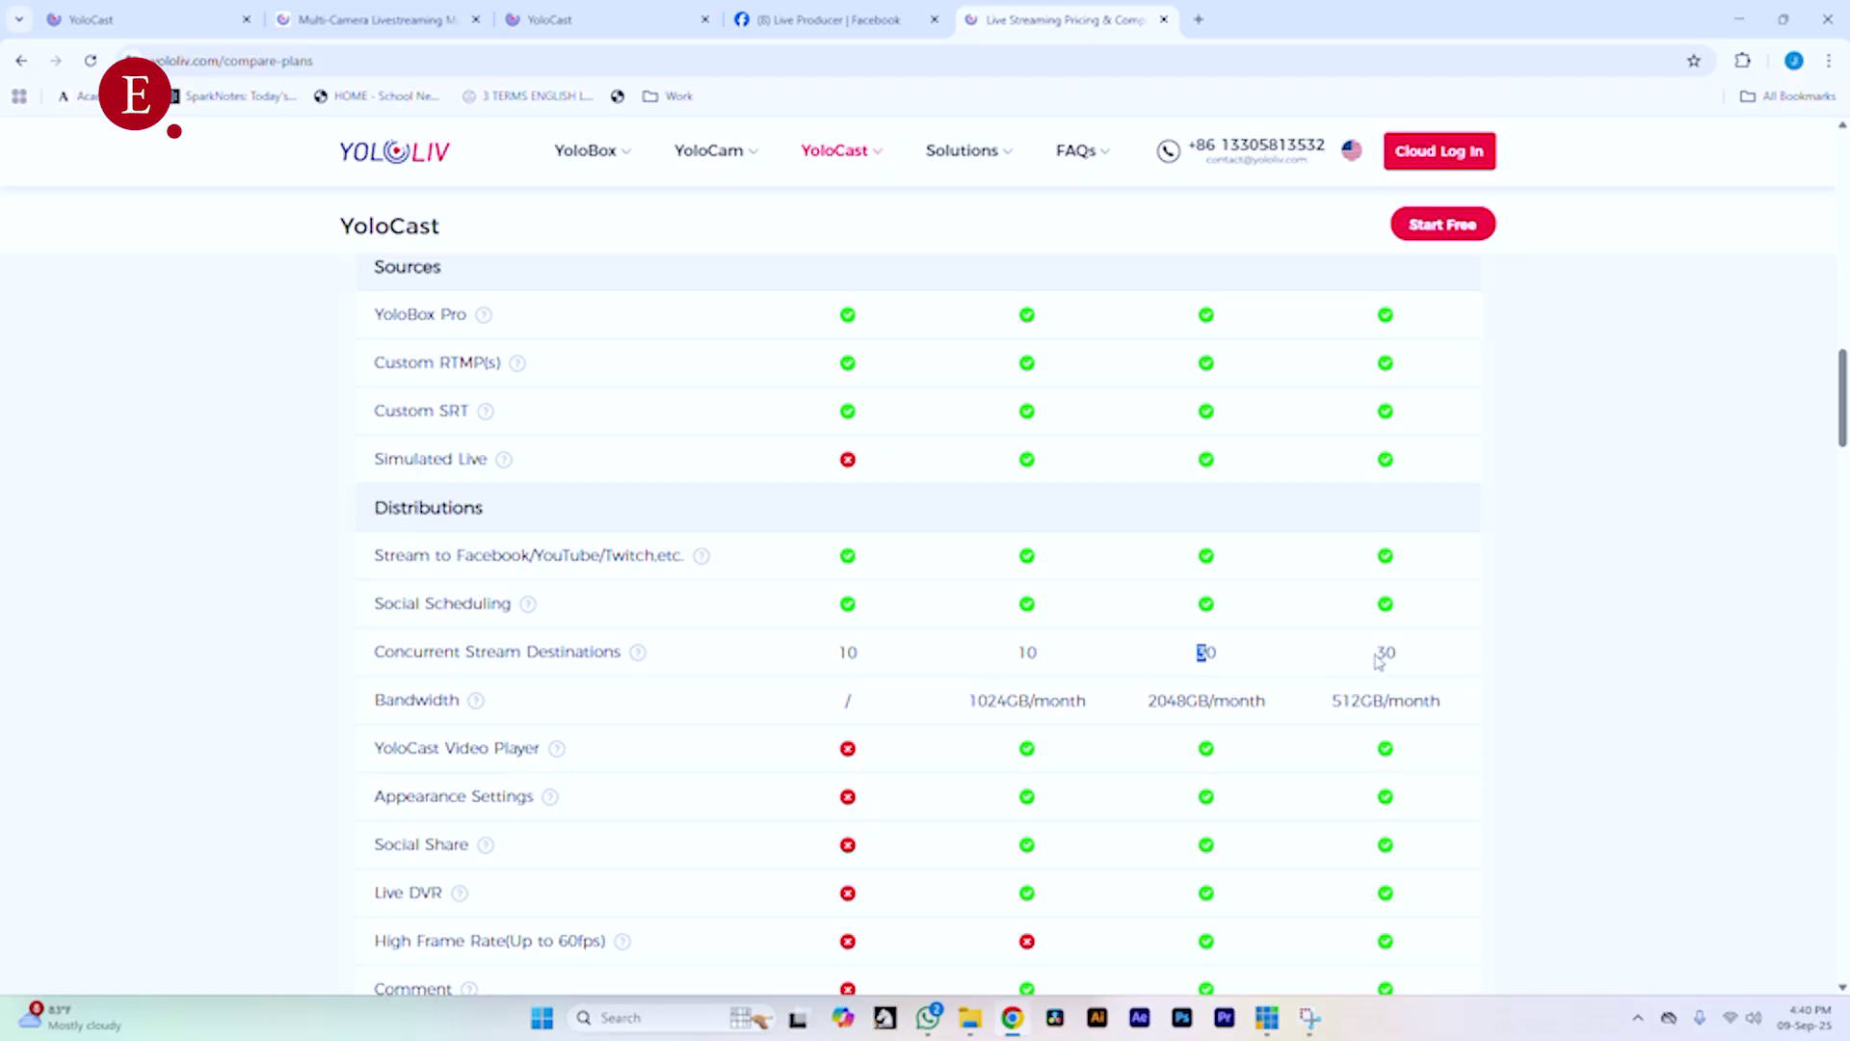
pyautogui.scroll(20, 1270, 681)
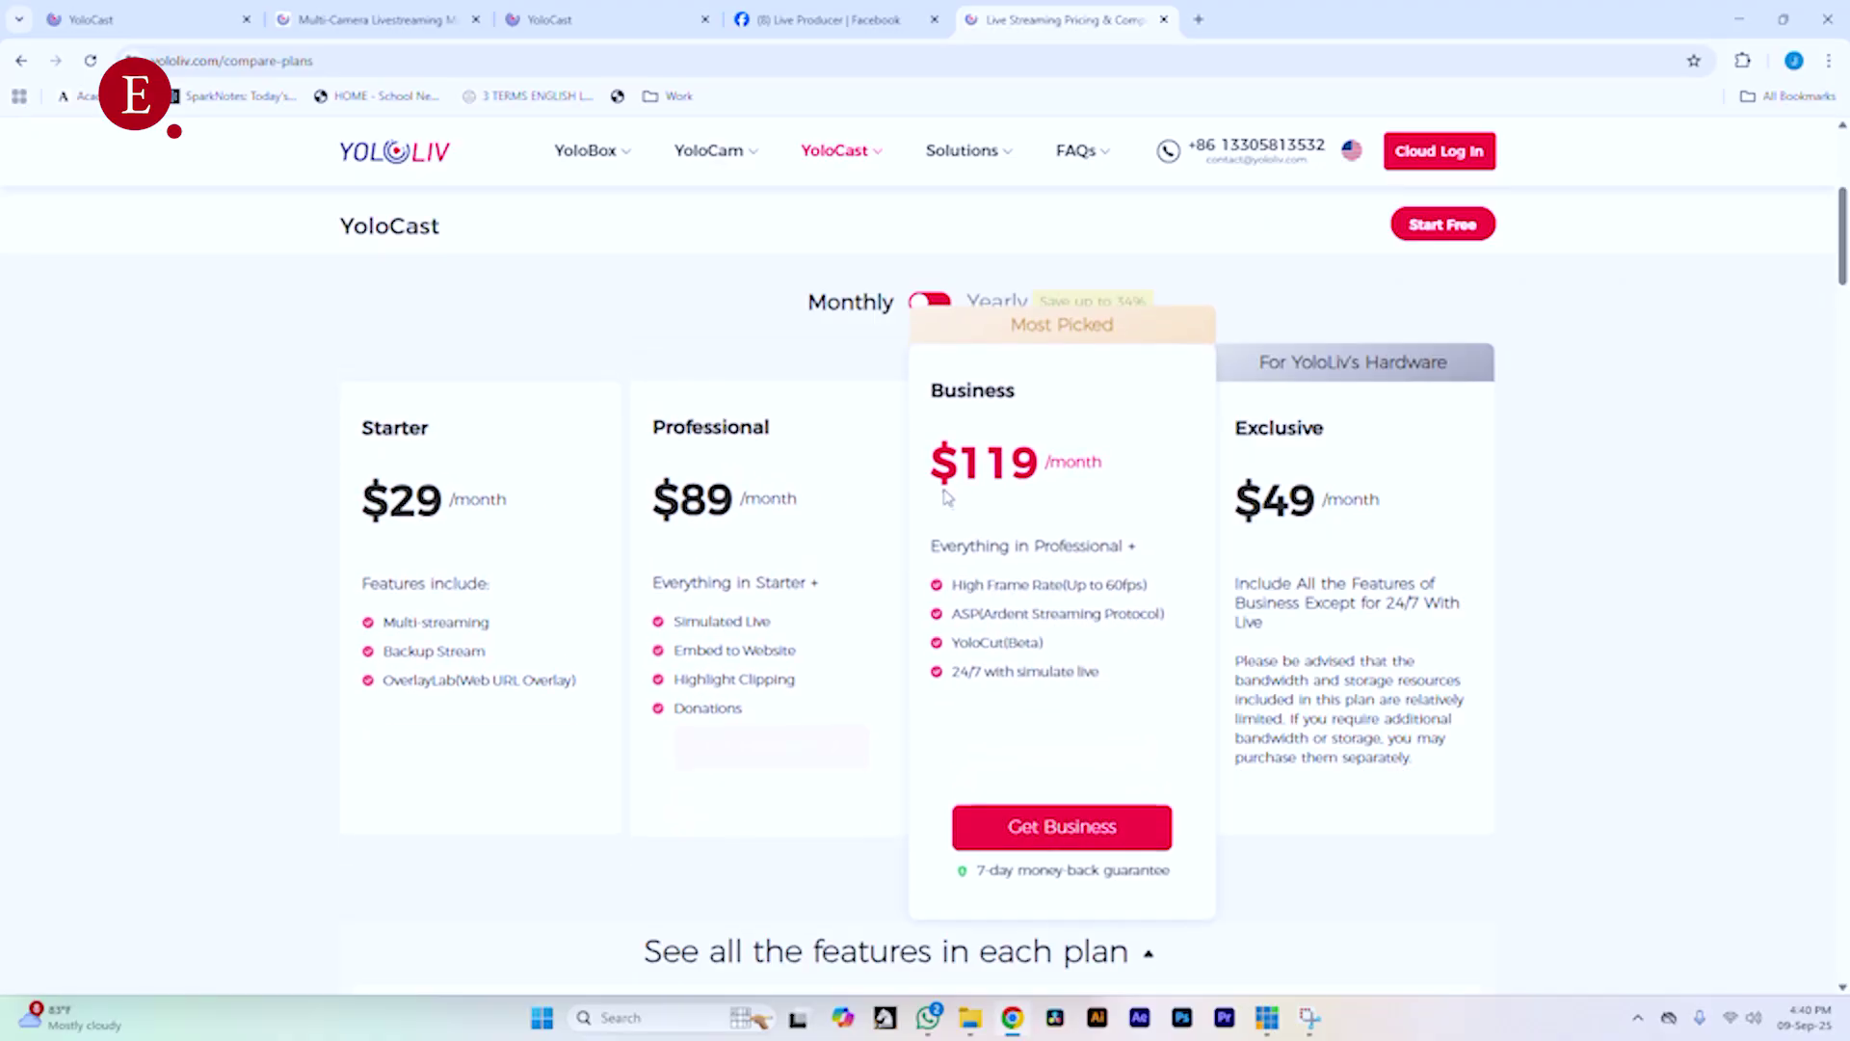
pyautogui.moveTo(928, 463); pyautogui.dragTo(997, 479)
pyautogui.click(1108, 481)
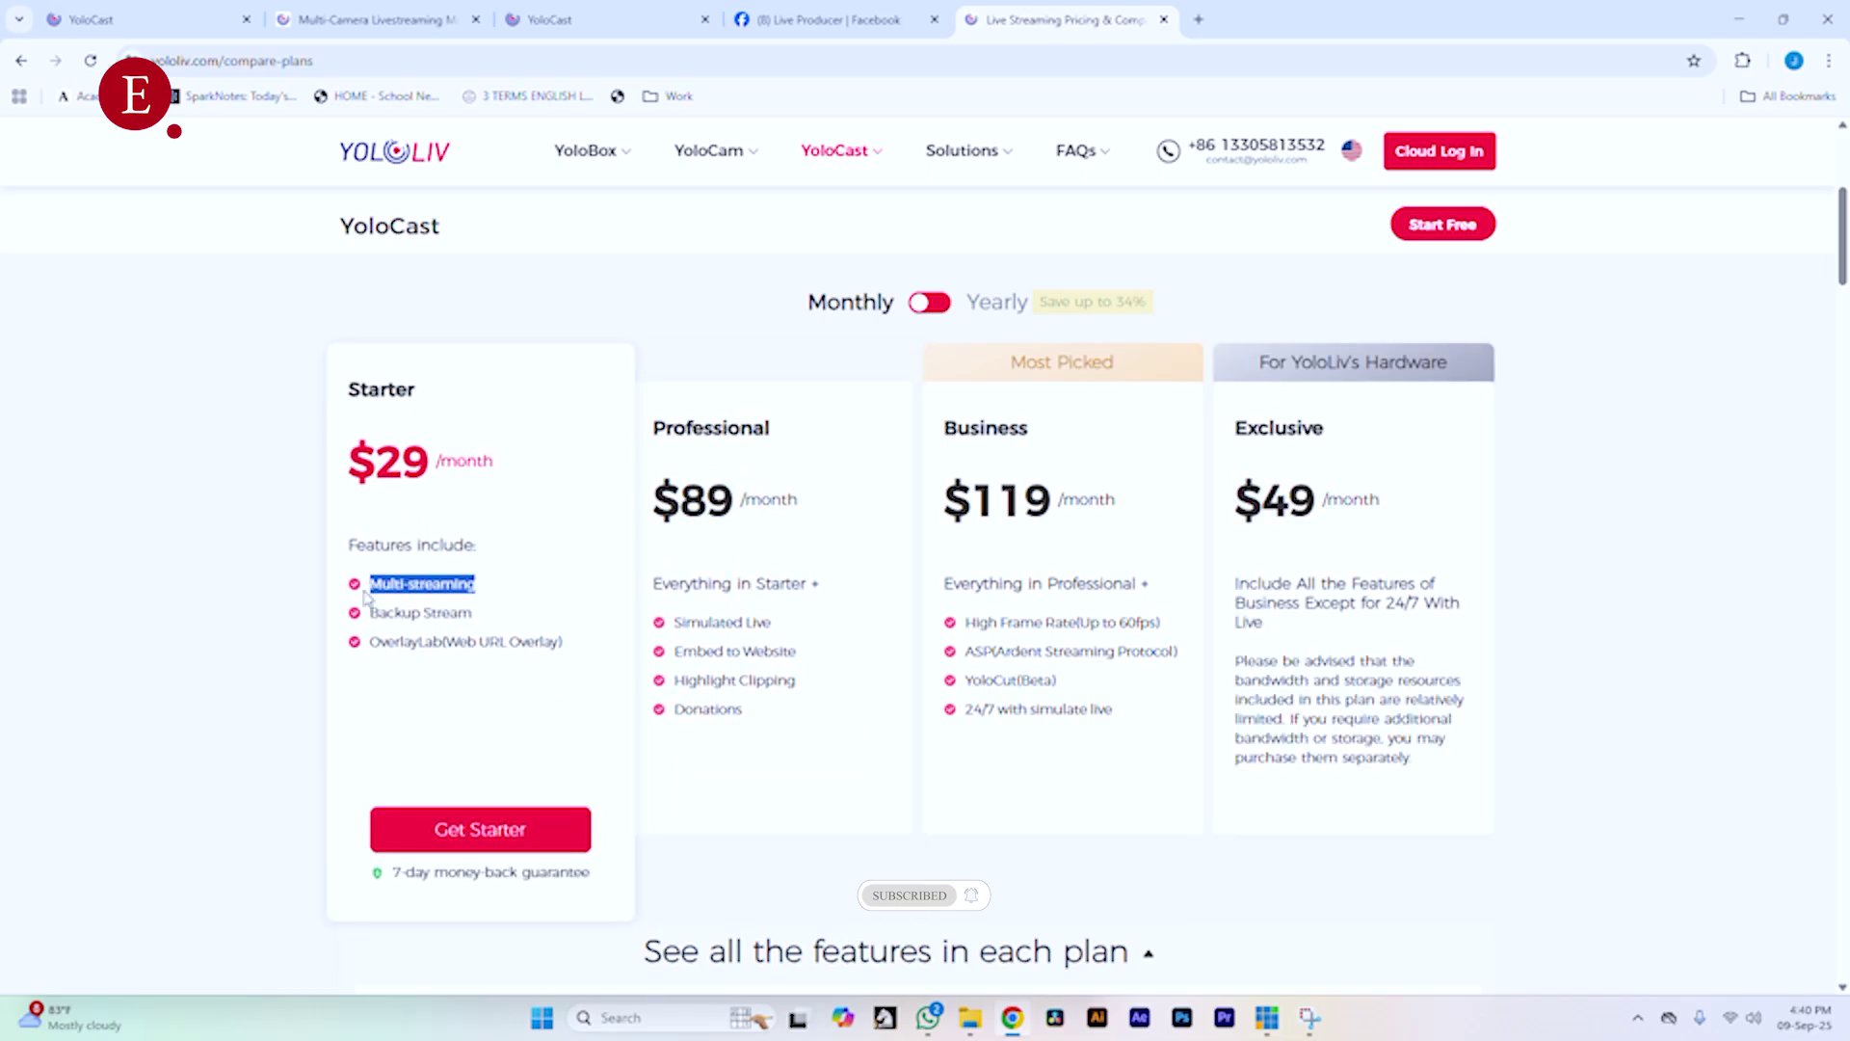
# - Start vMix streaming the camera, then view the YoloCast broadcast dashboard with destinations Connected
pyautogui.click(753, 32)
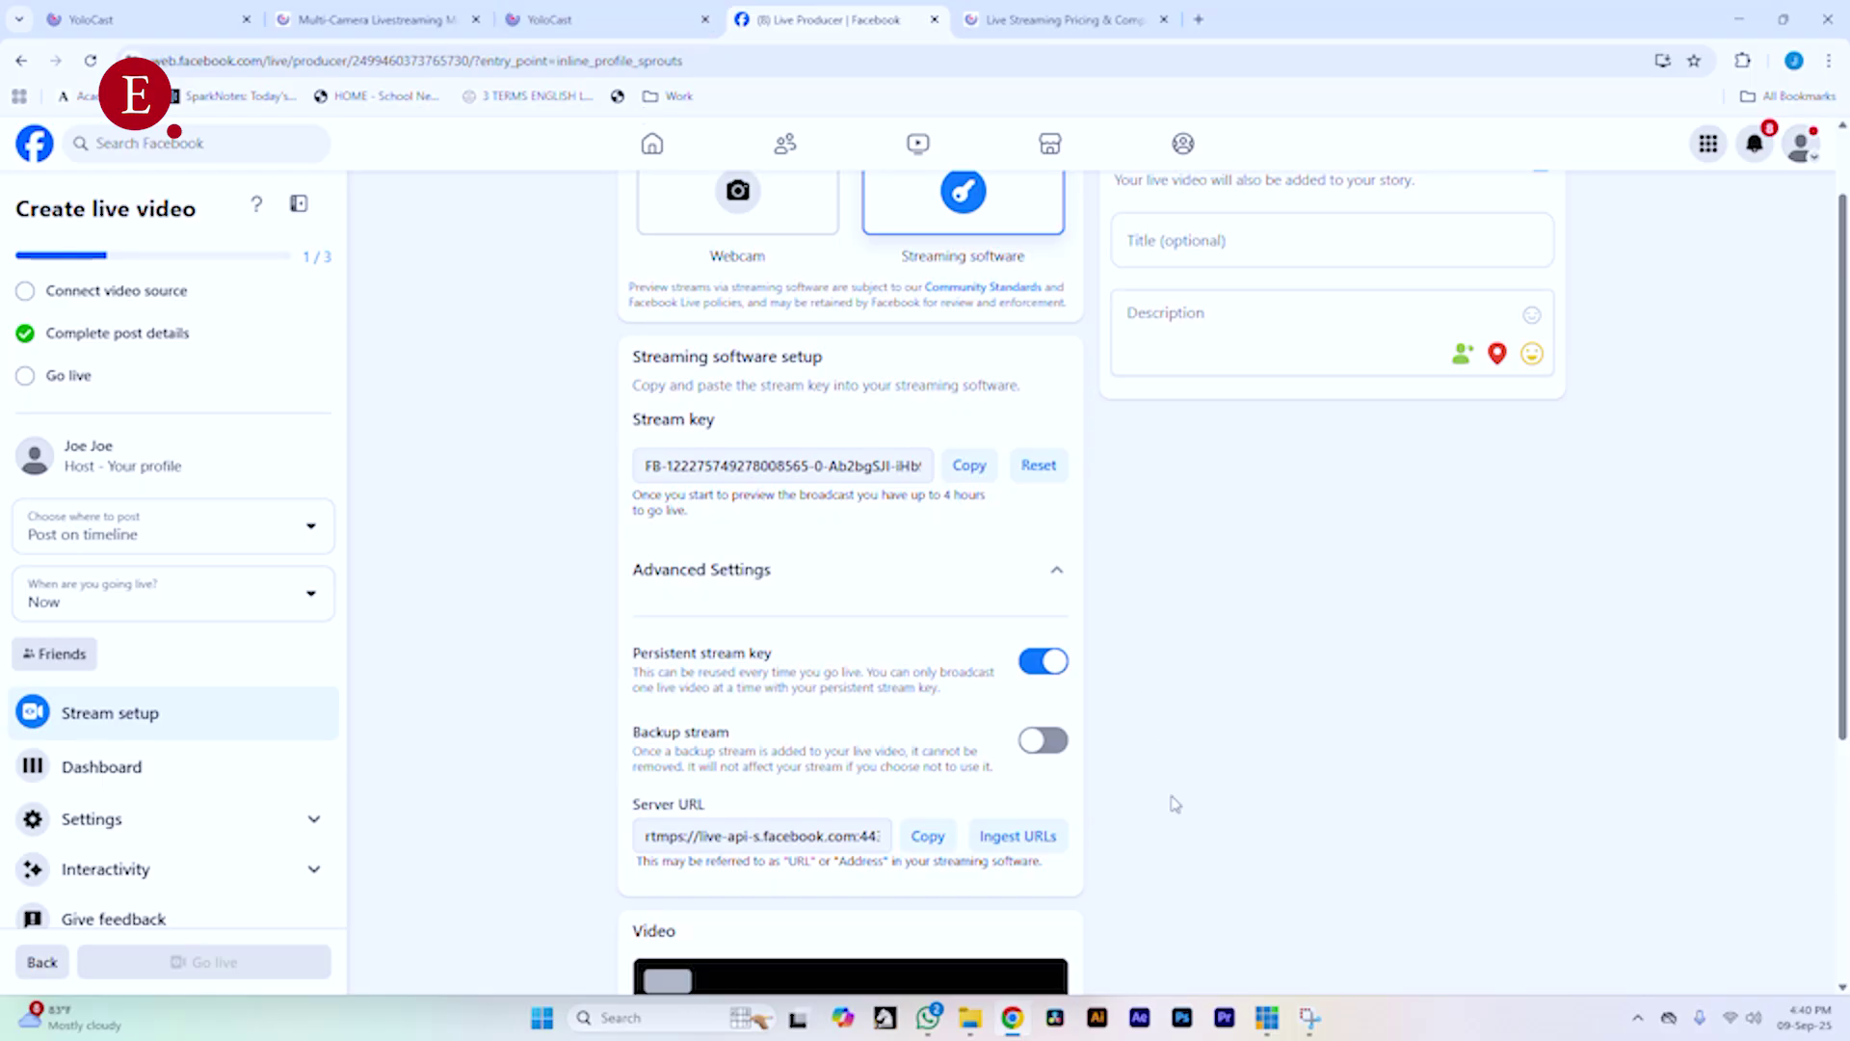
pyautogui.click(1267, 1016)
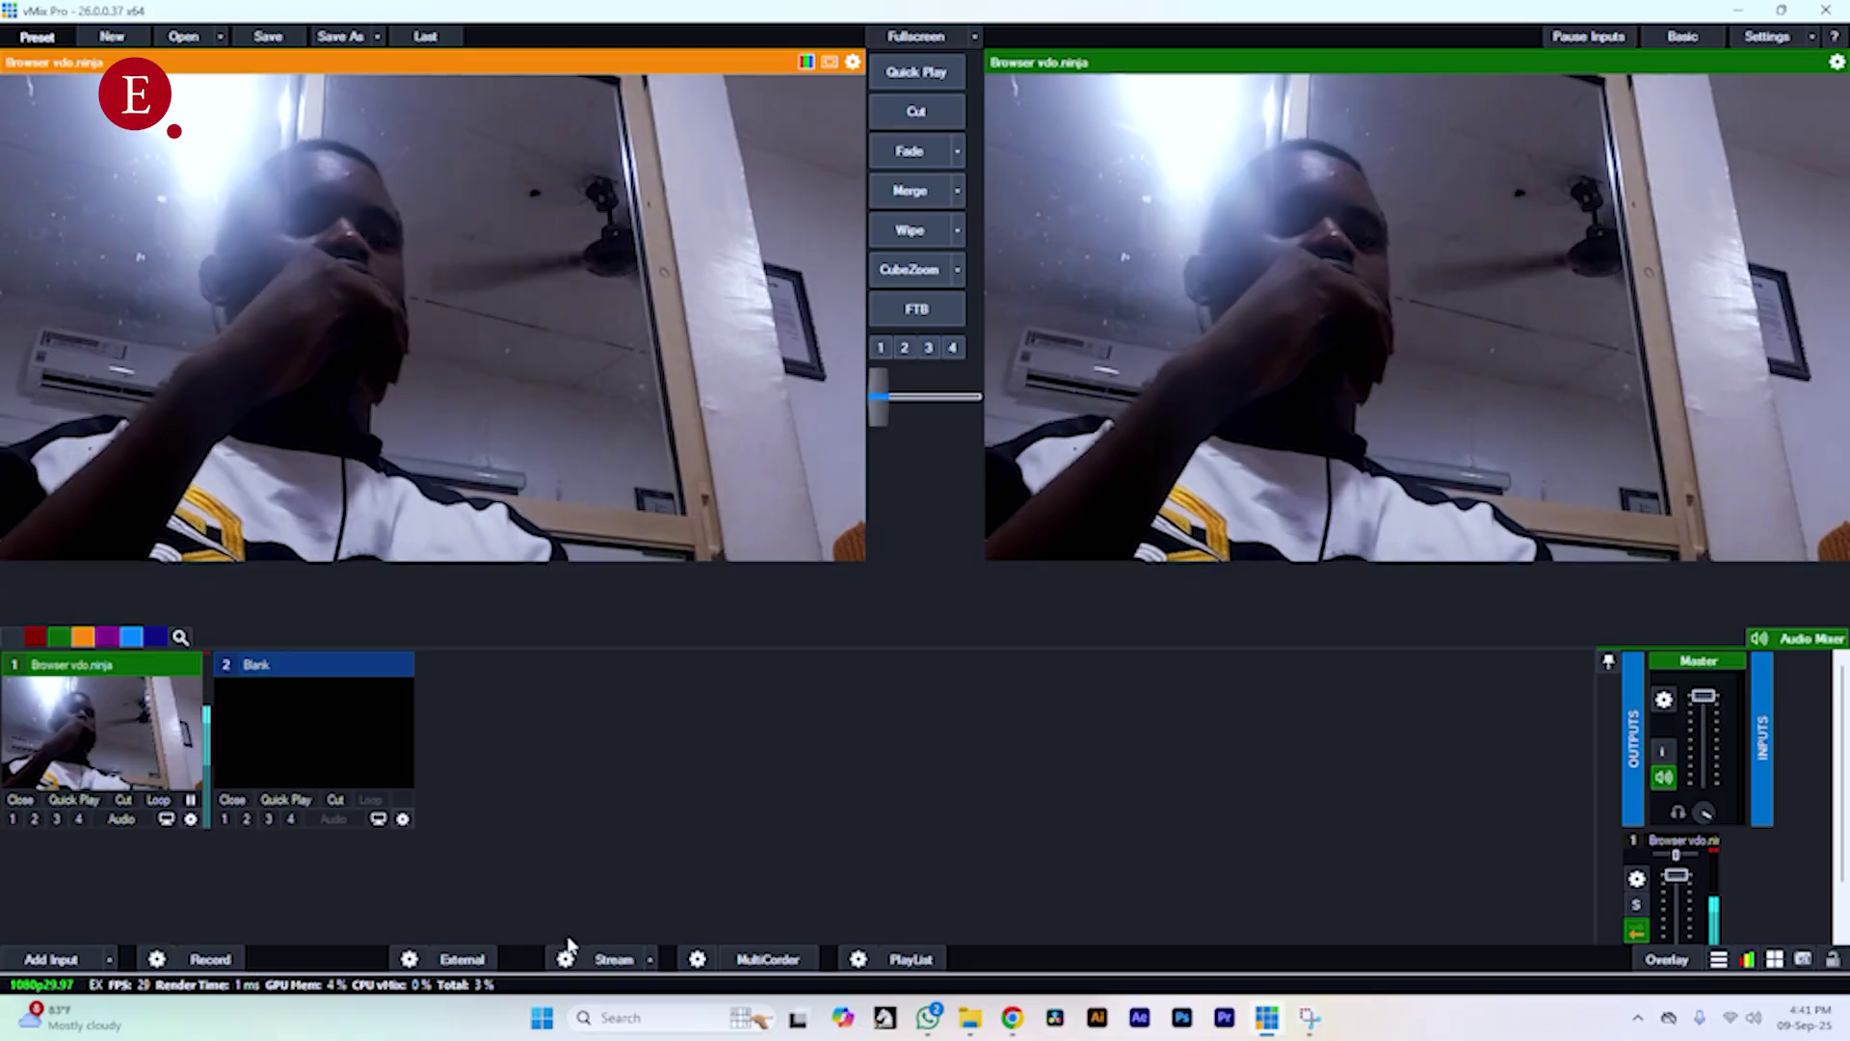
pyautogui.click(614, 960)
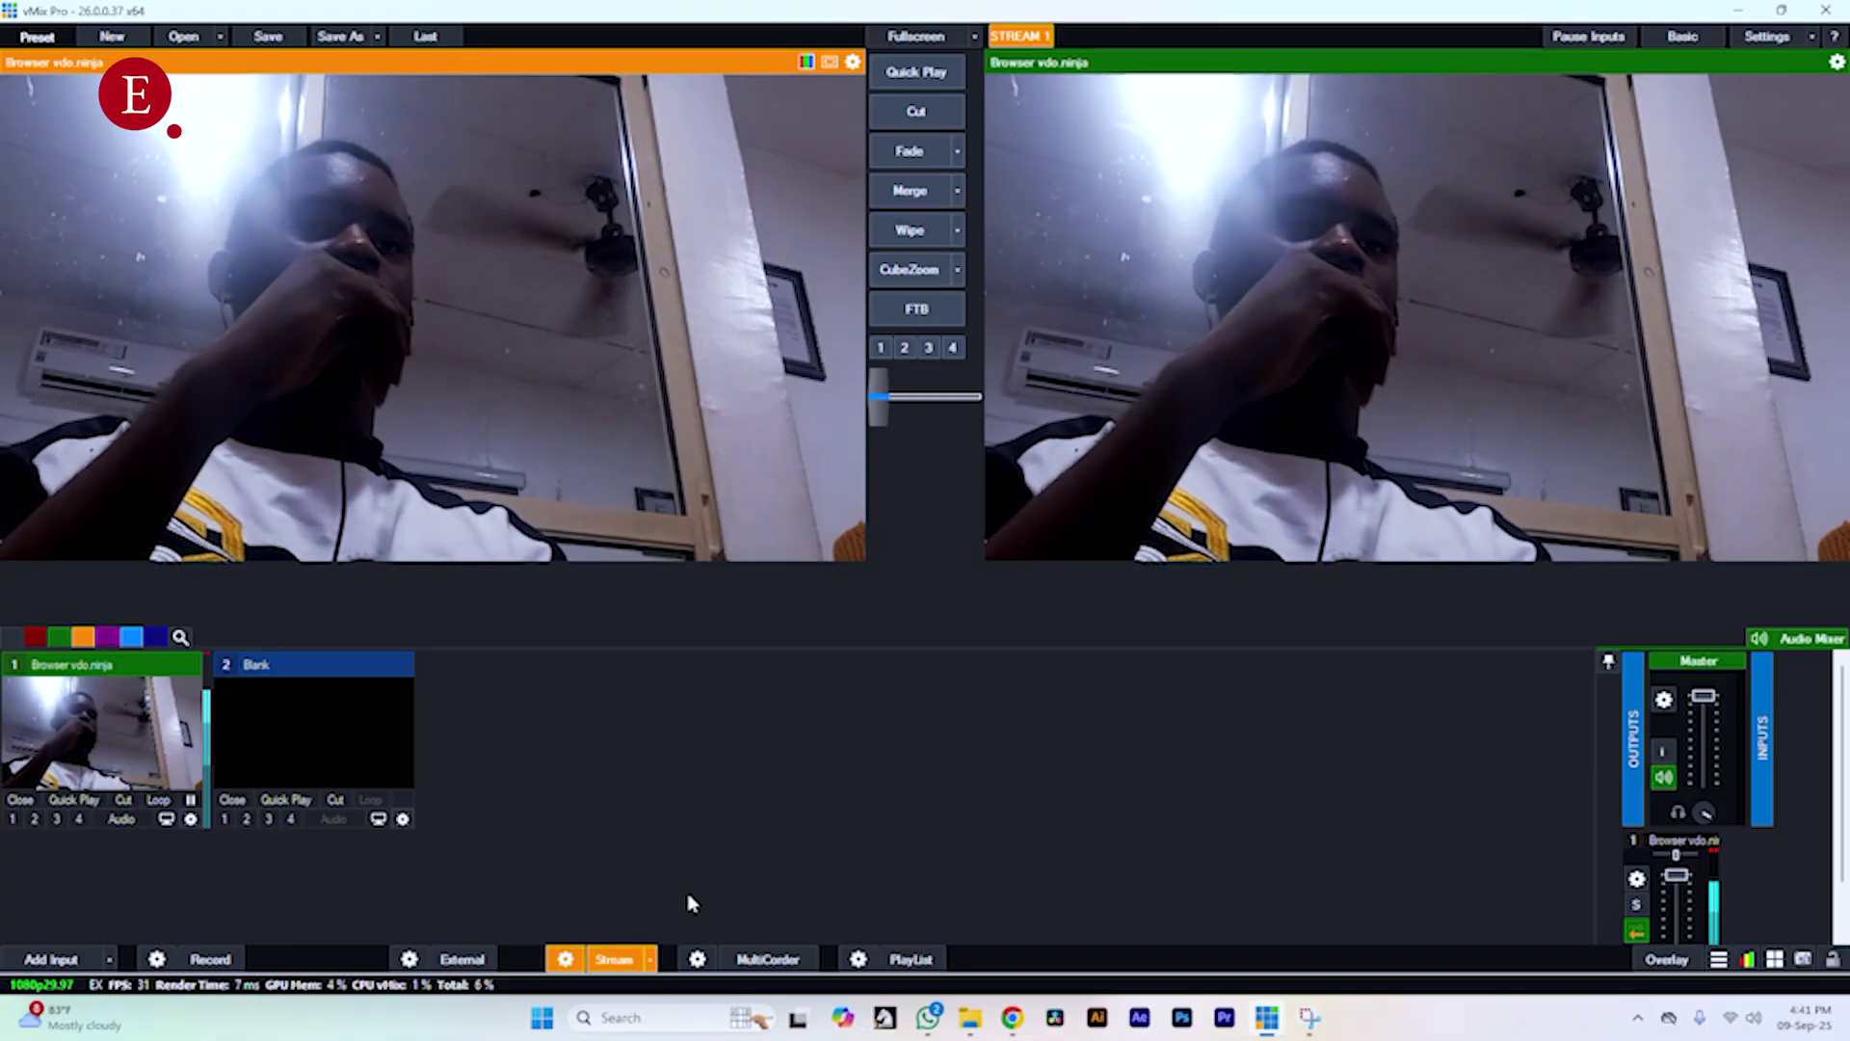
pyautogui.click(1022, 1019)
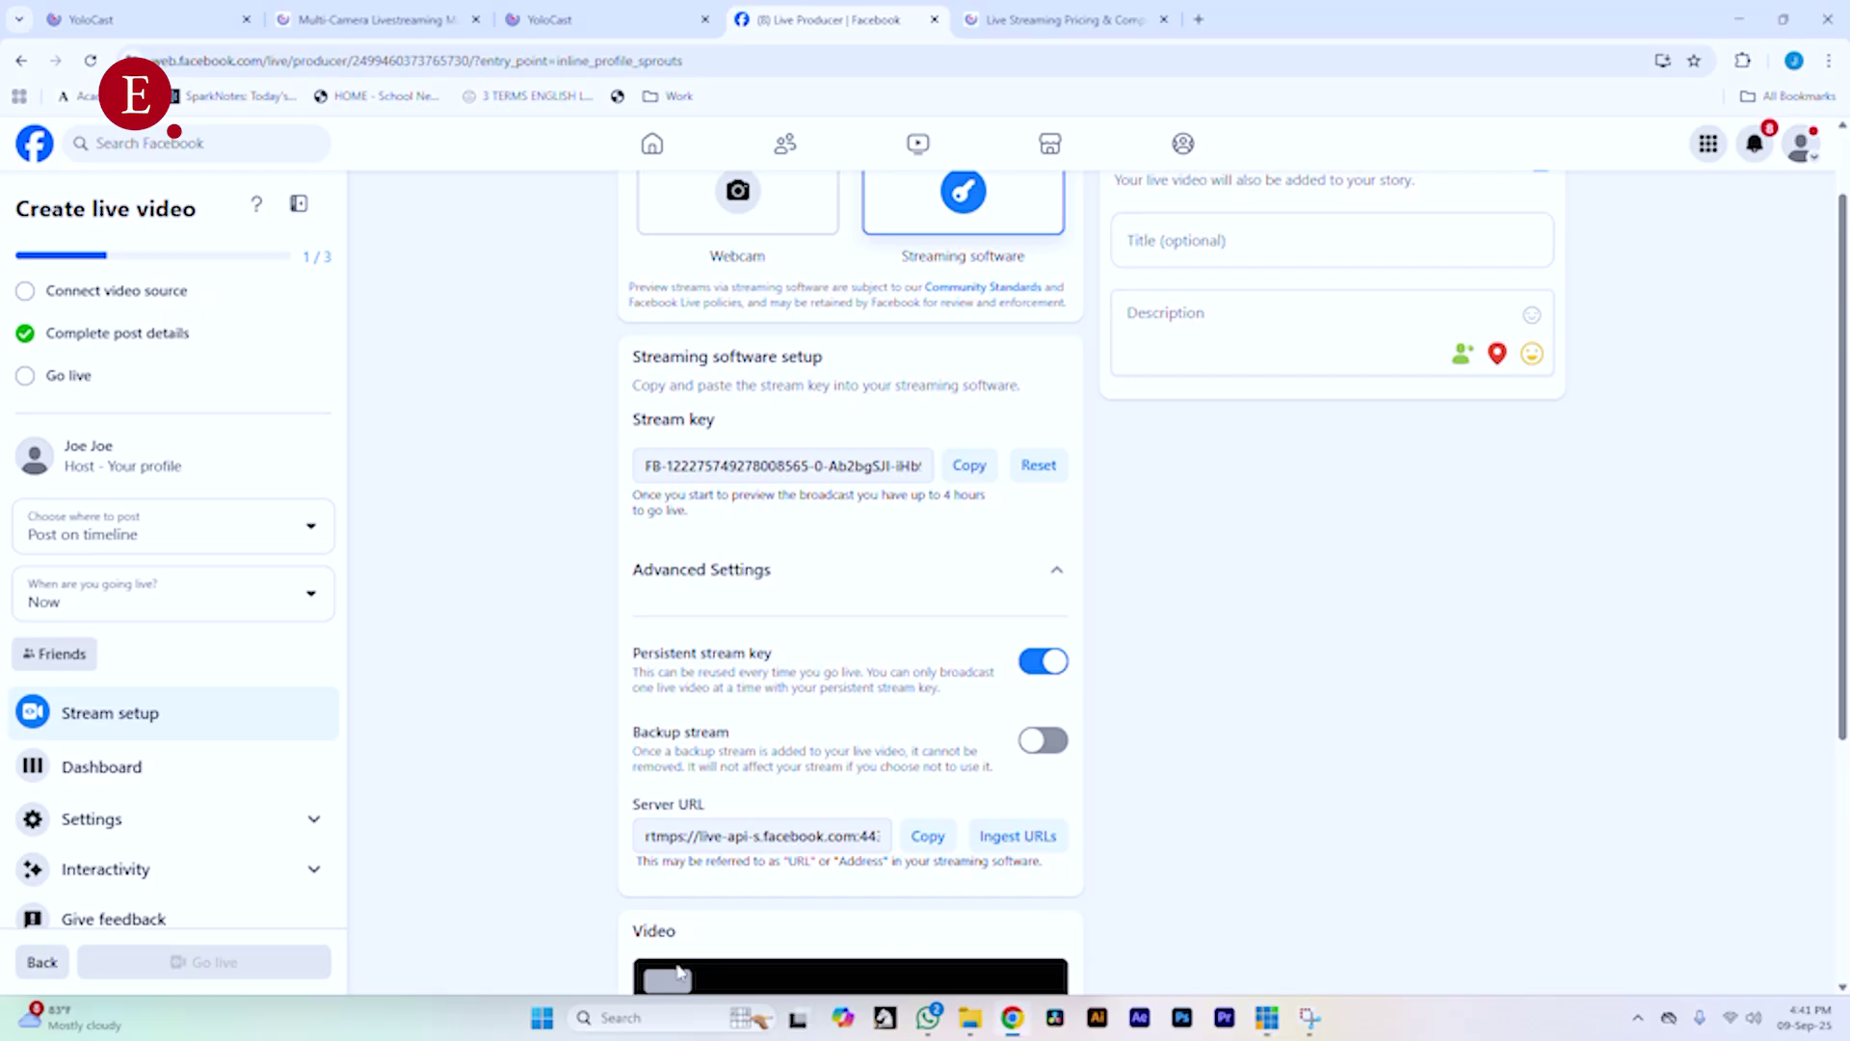
pyautogui.click(561, 27)
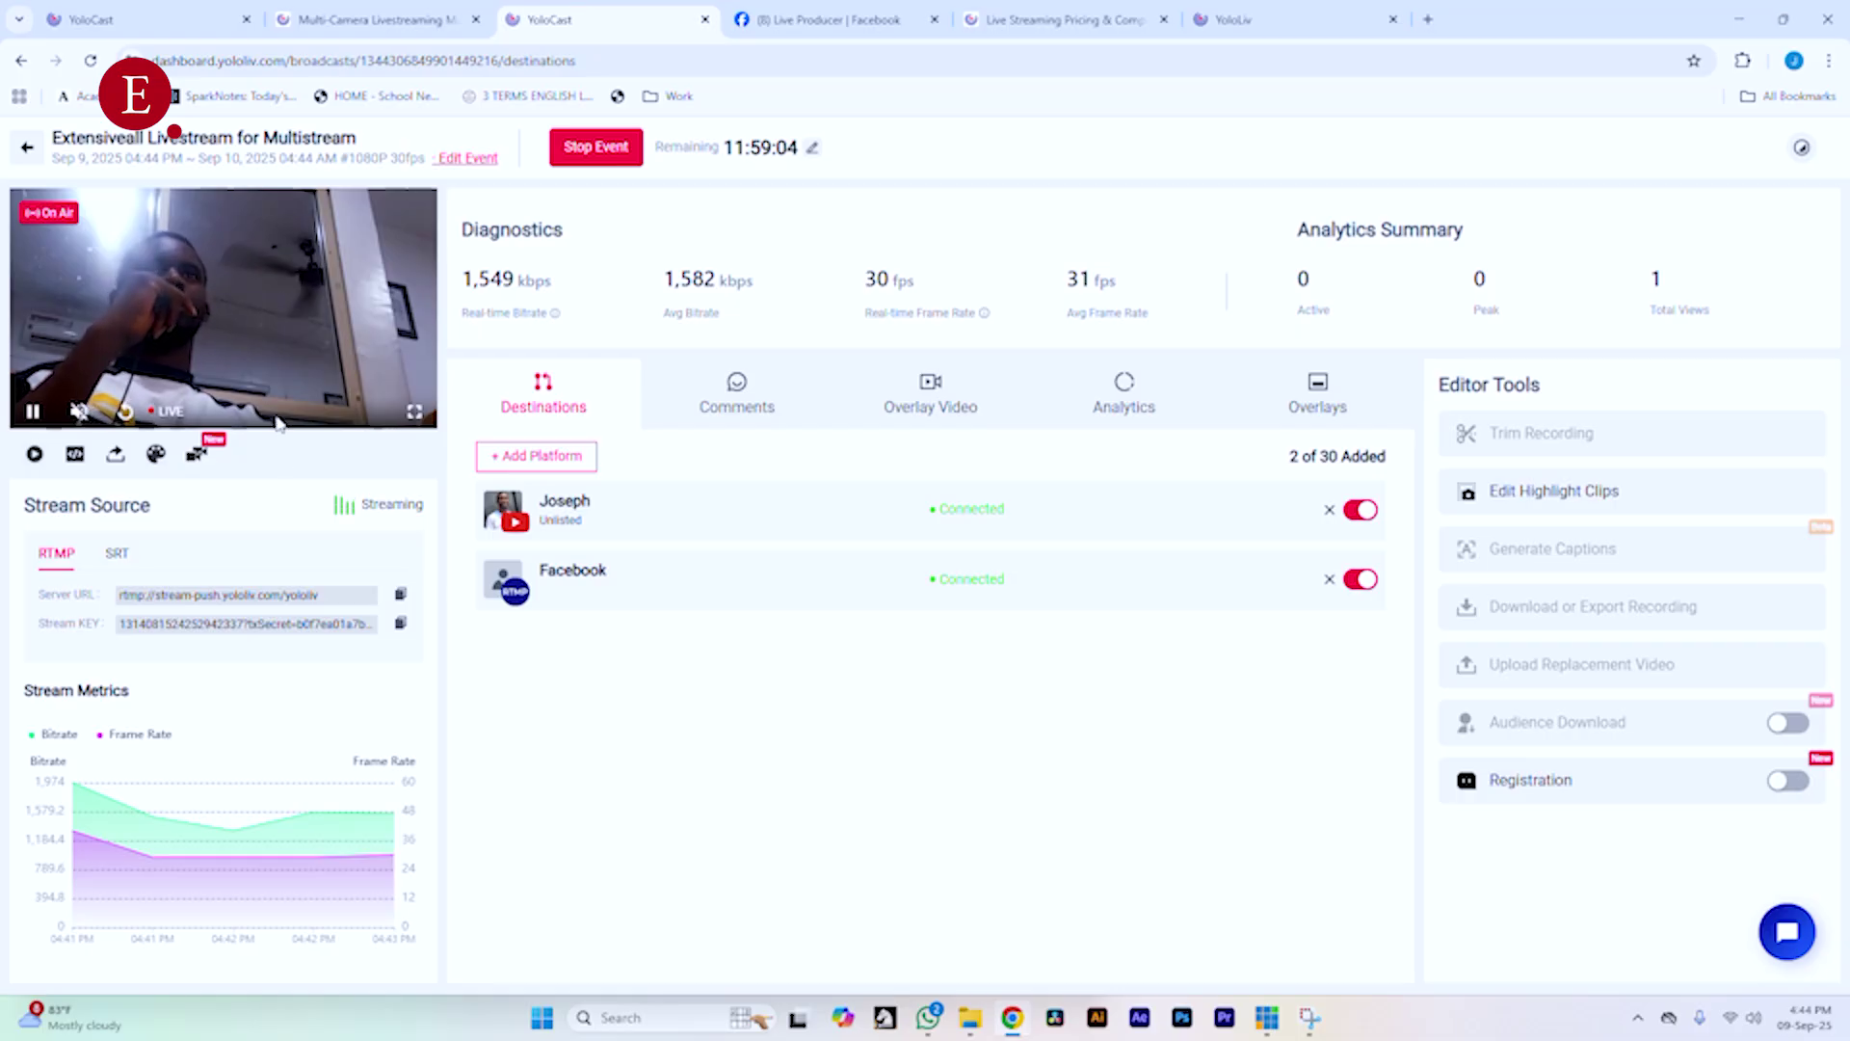
# - Copy the event's public viewing link and load it in a new browser tab
pyautogui.click(112, 457)
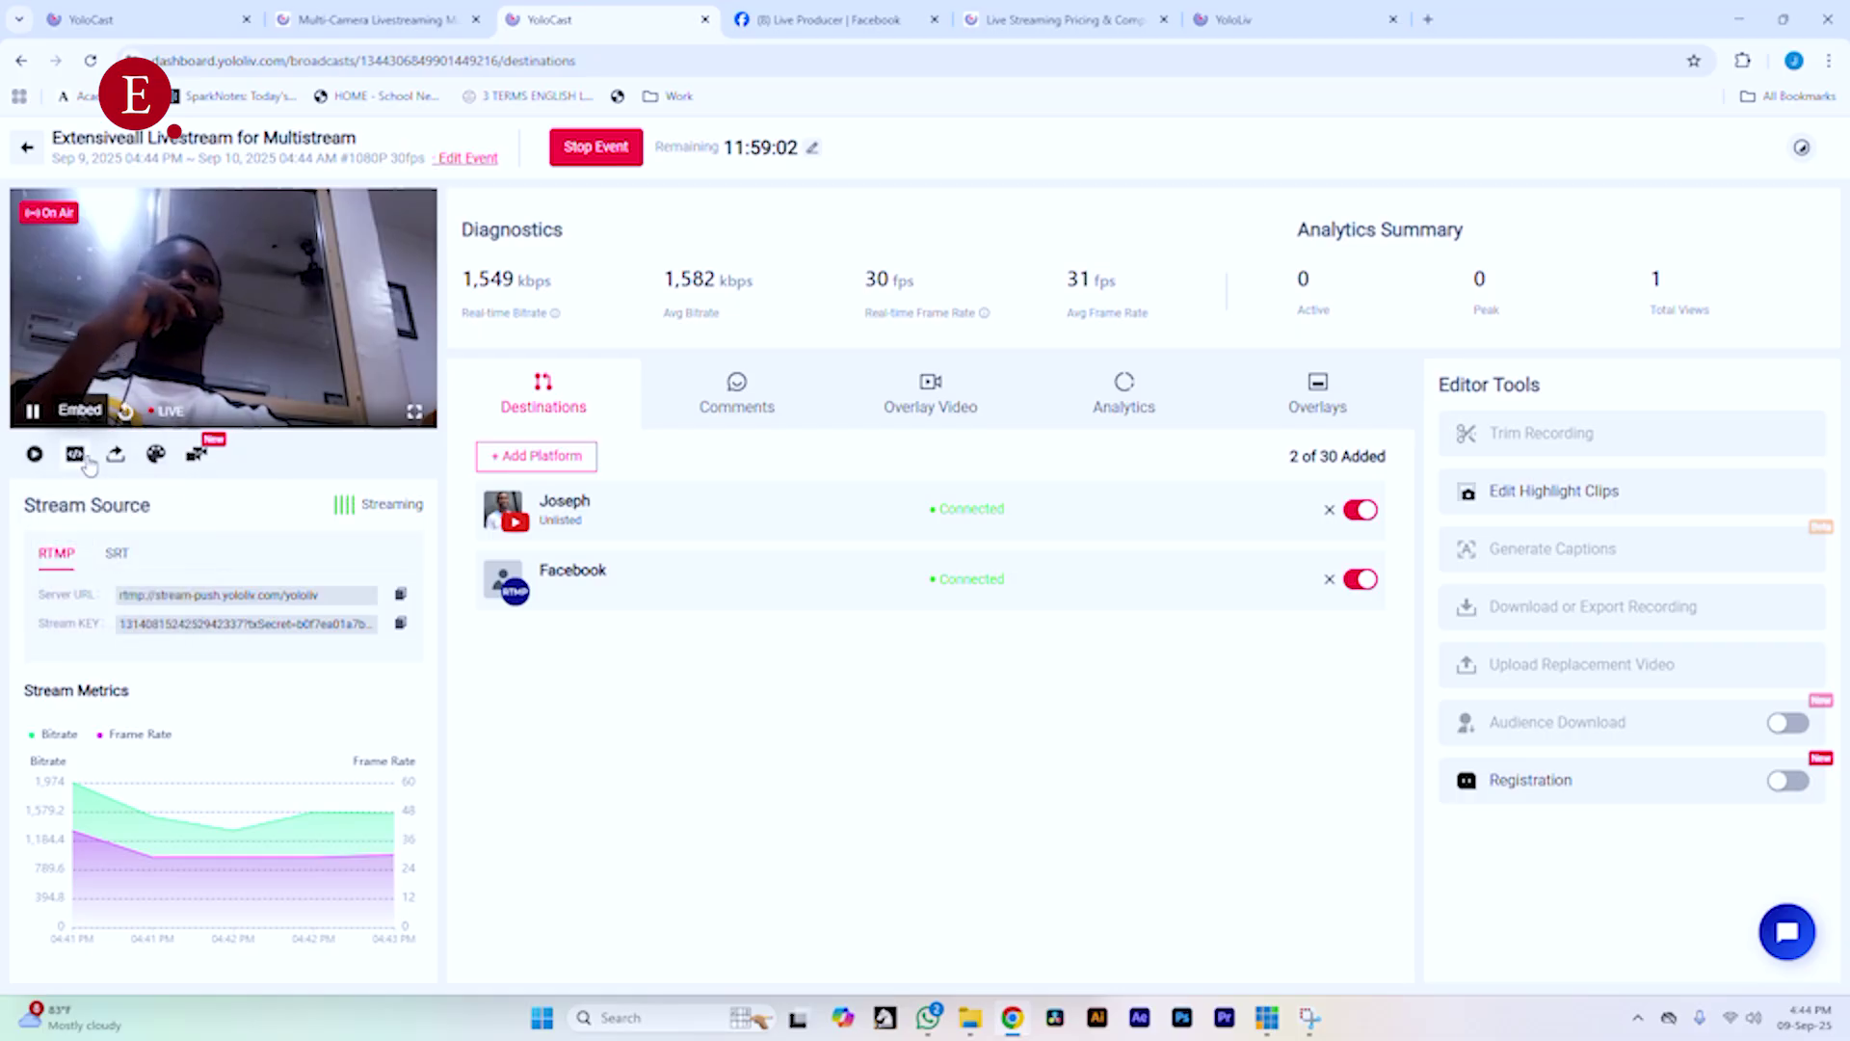
pyautogui.click(89, 501)
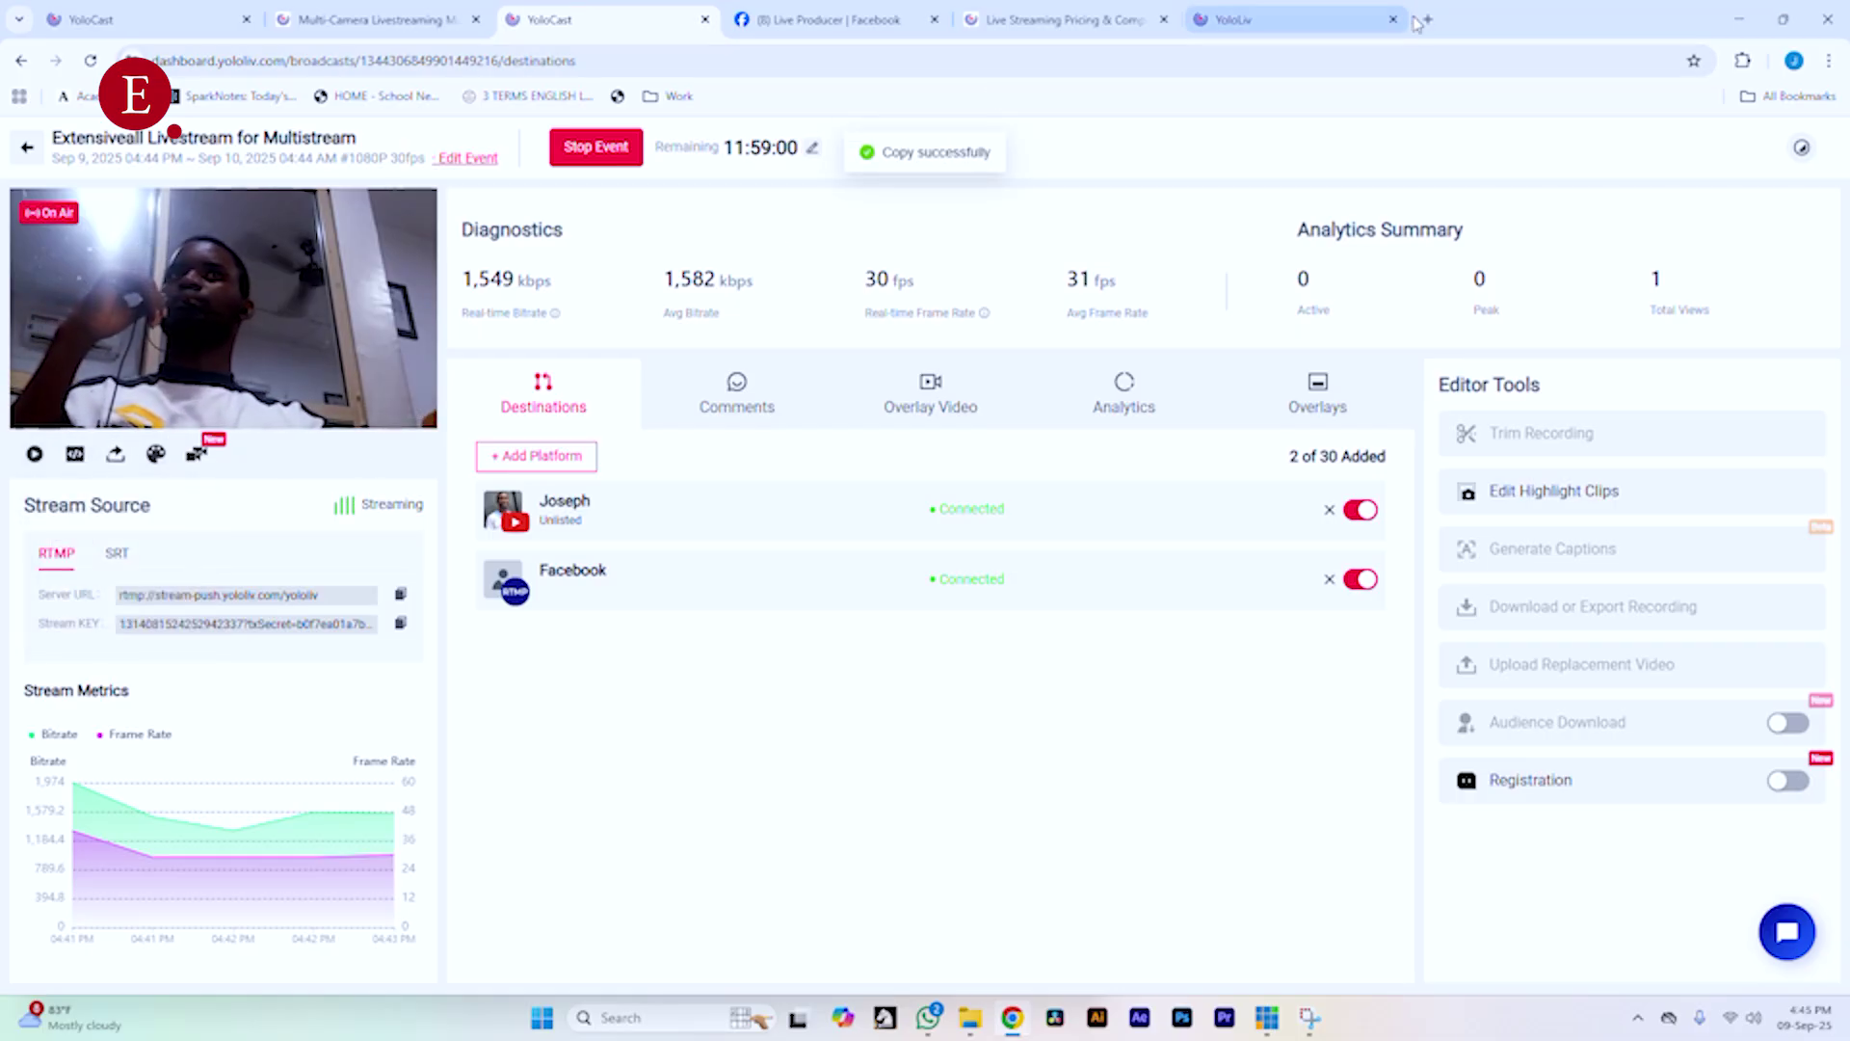
pyautogui.click(1203, 21)
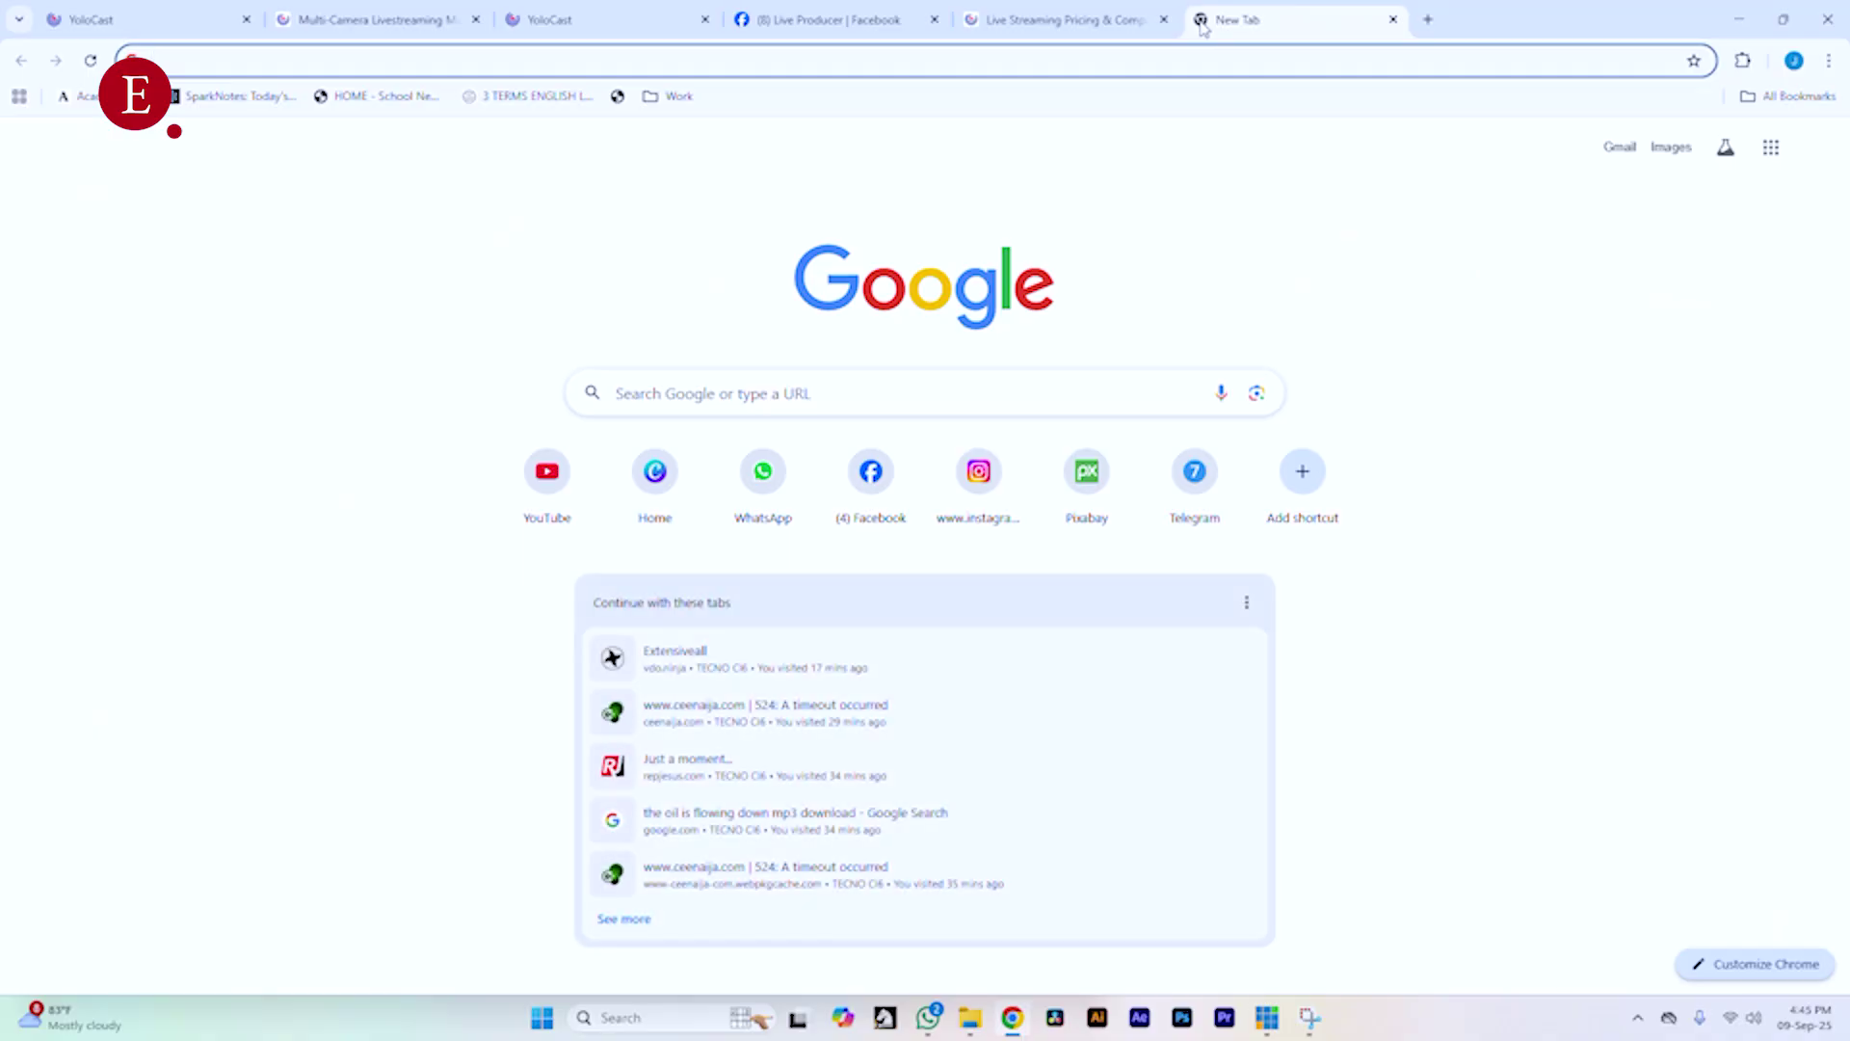
pyautogui.hotkey('ctrl', 'v')
pyautogui.press('Return')
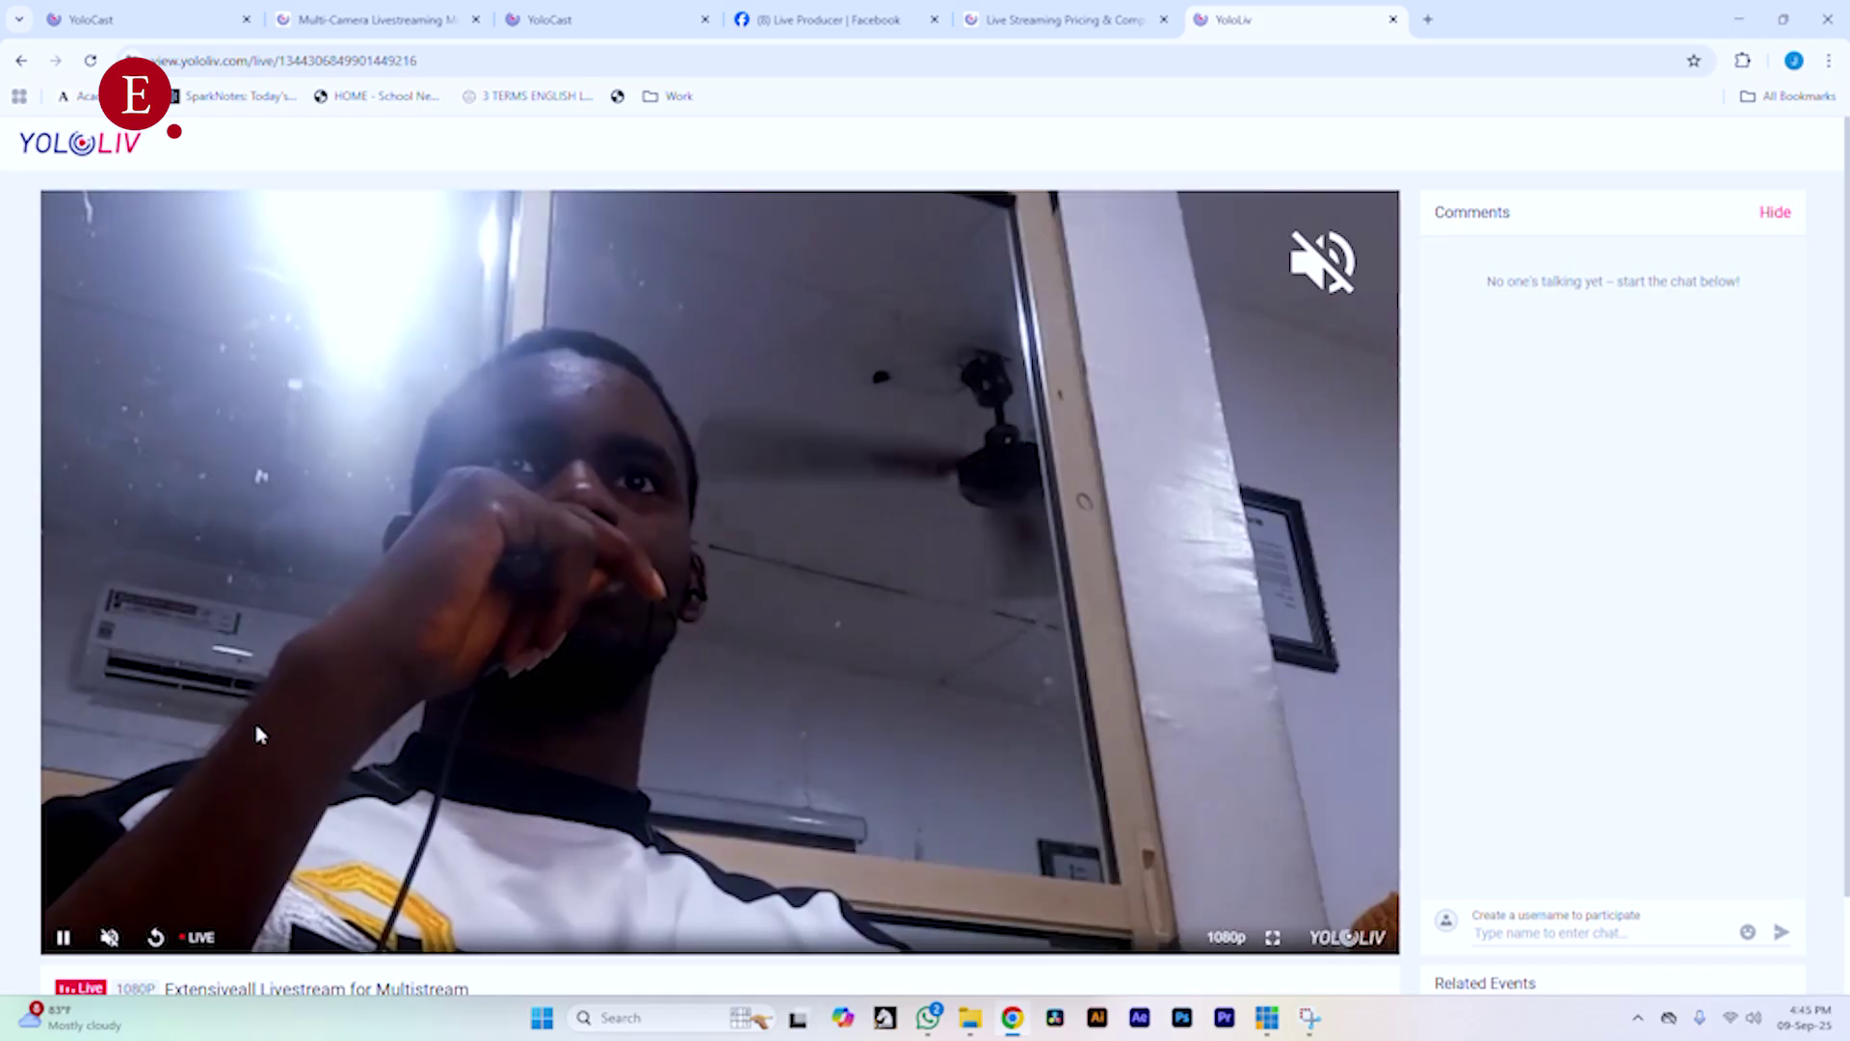
# - Close the viewer tab, stop the YoloCast event, and return to vMix
pyautogui.scroll(-1, 239, 752)
pyautogui.scroll(1, 626, 631)
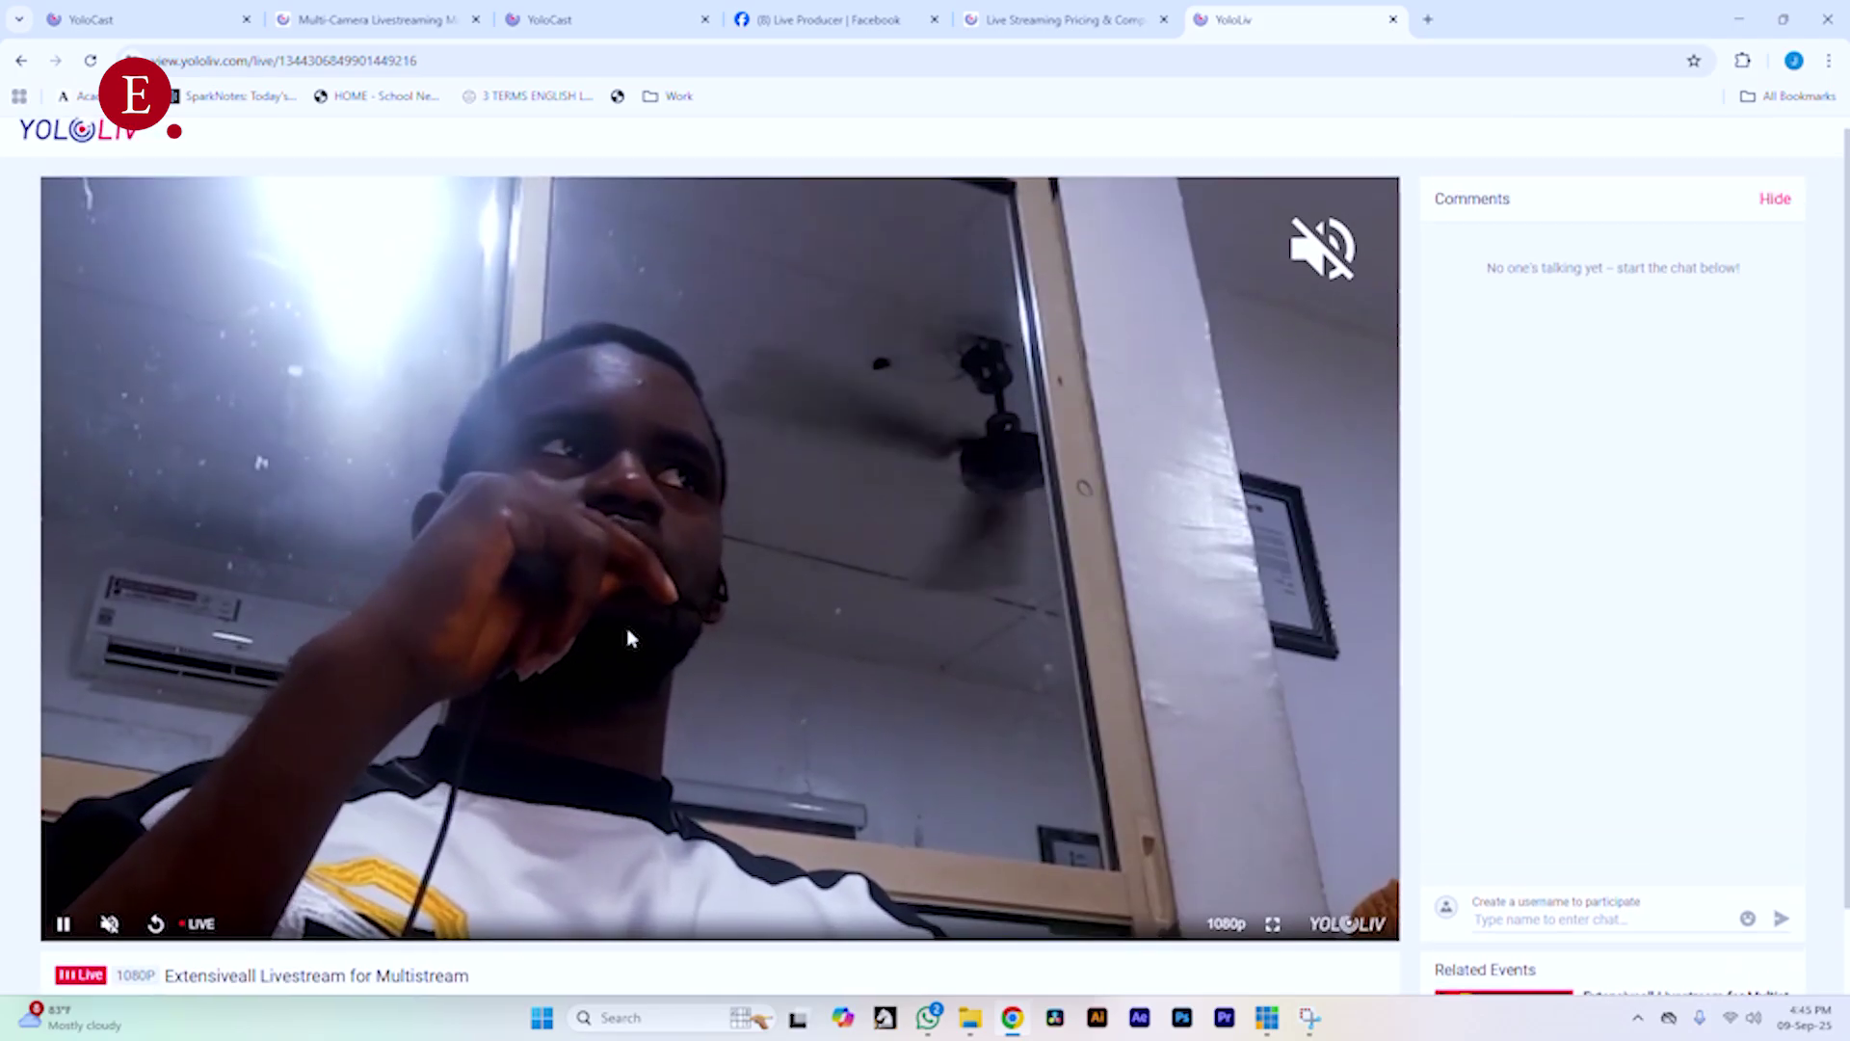
pyautogui.hotkey('ctrl', 'w')
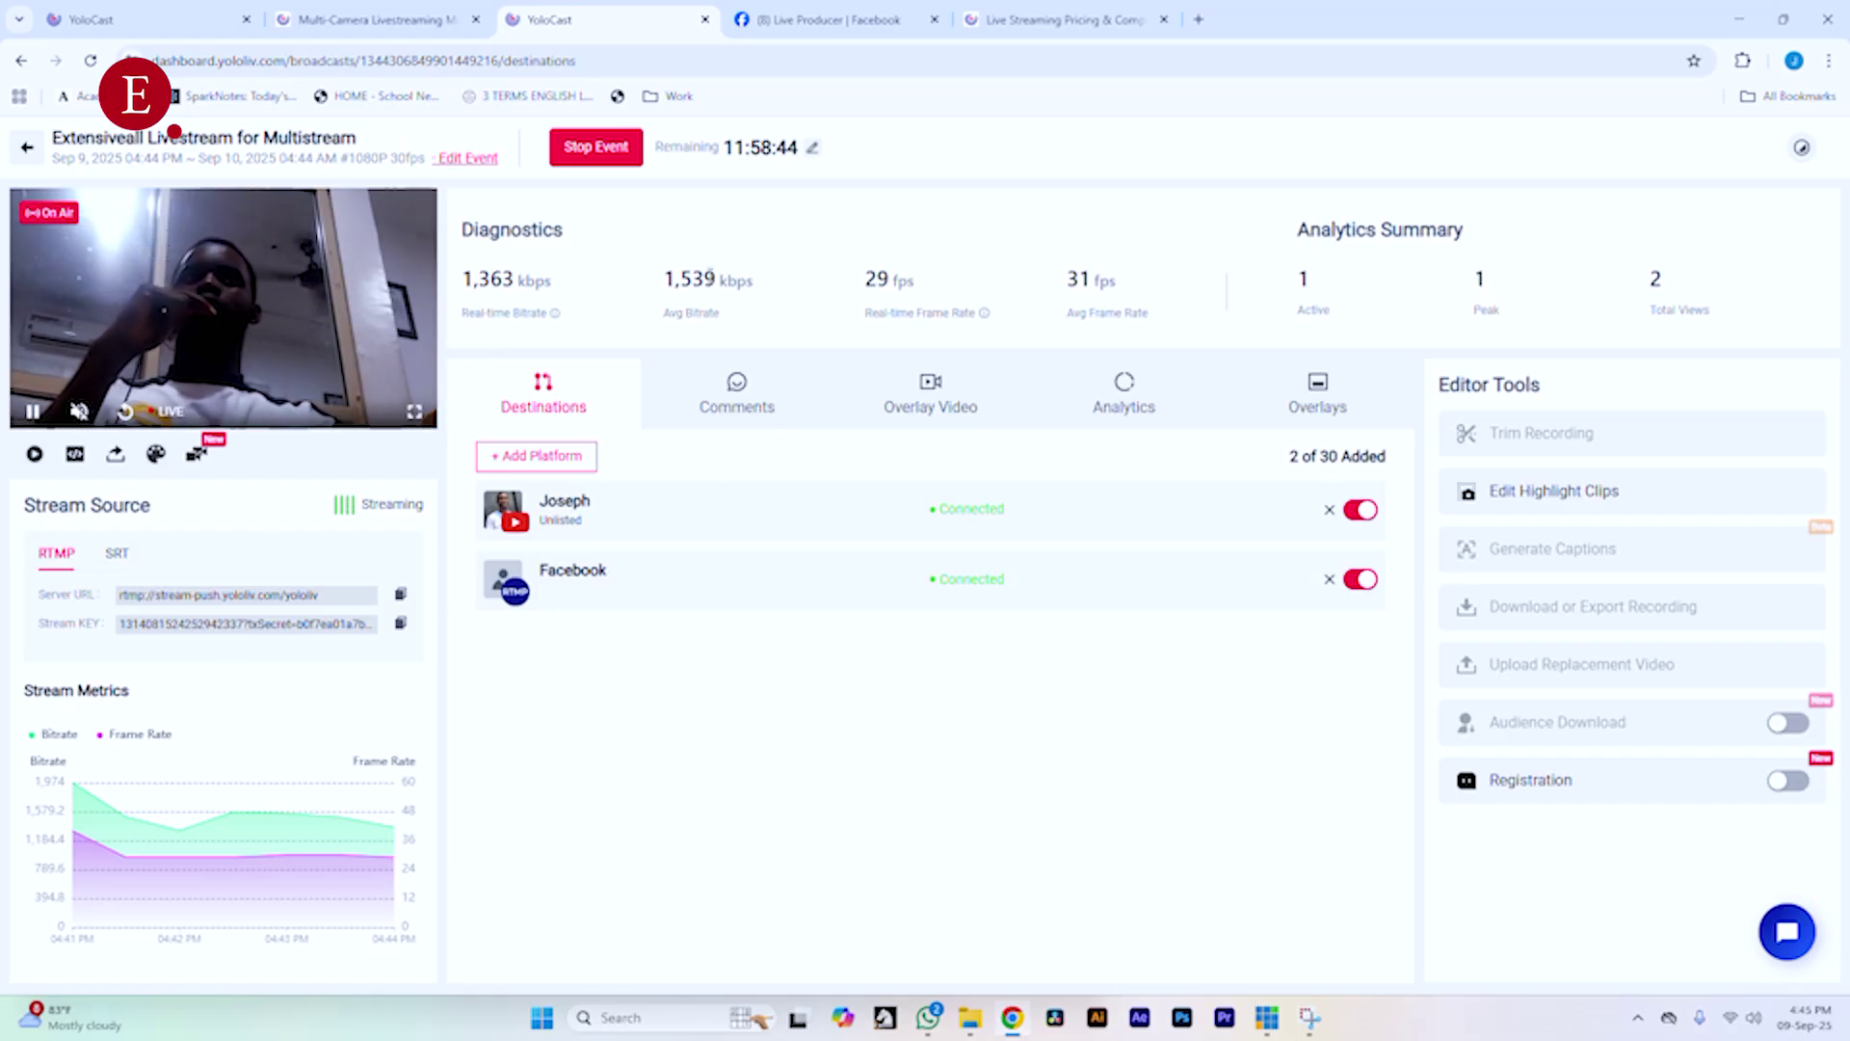
pyautogui.click(596, 148)
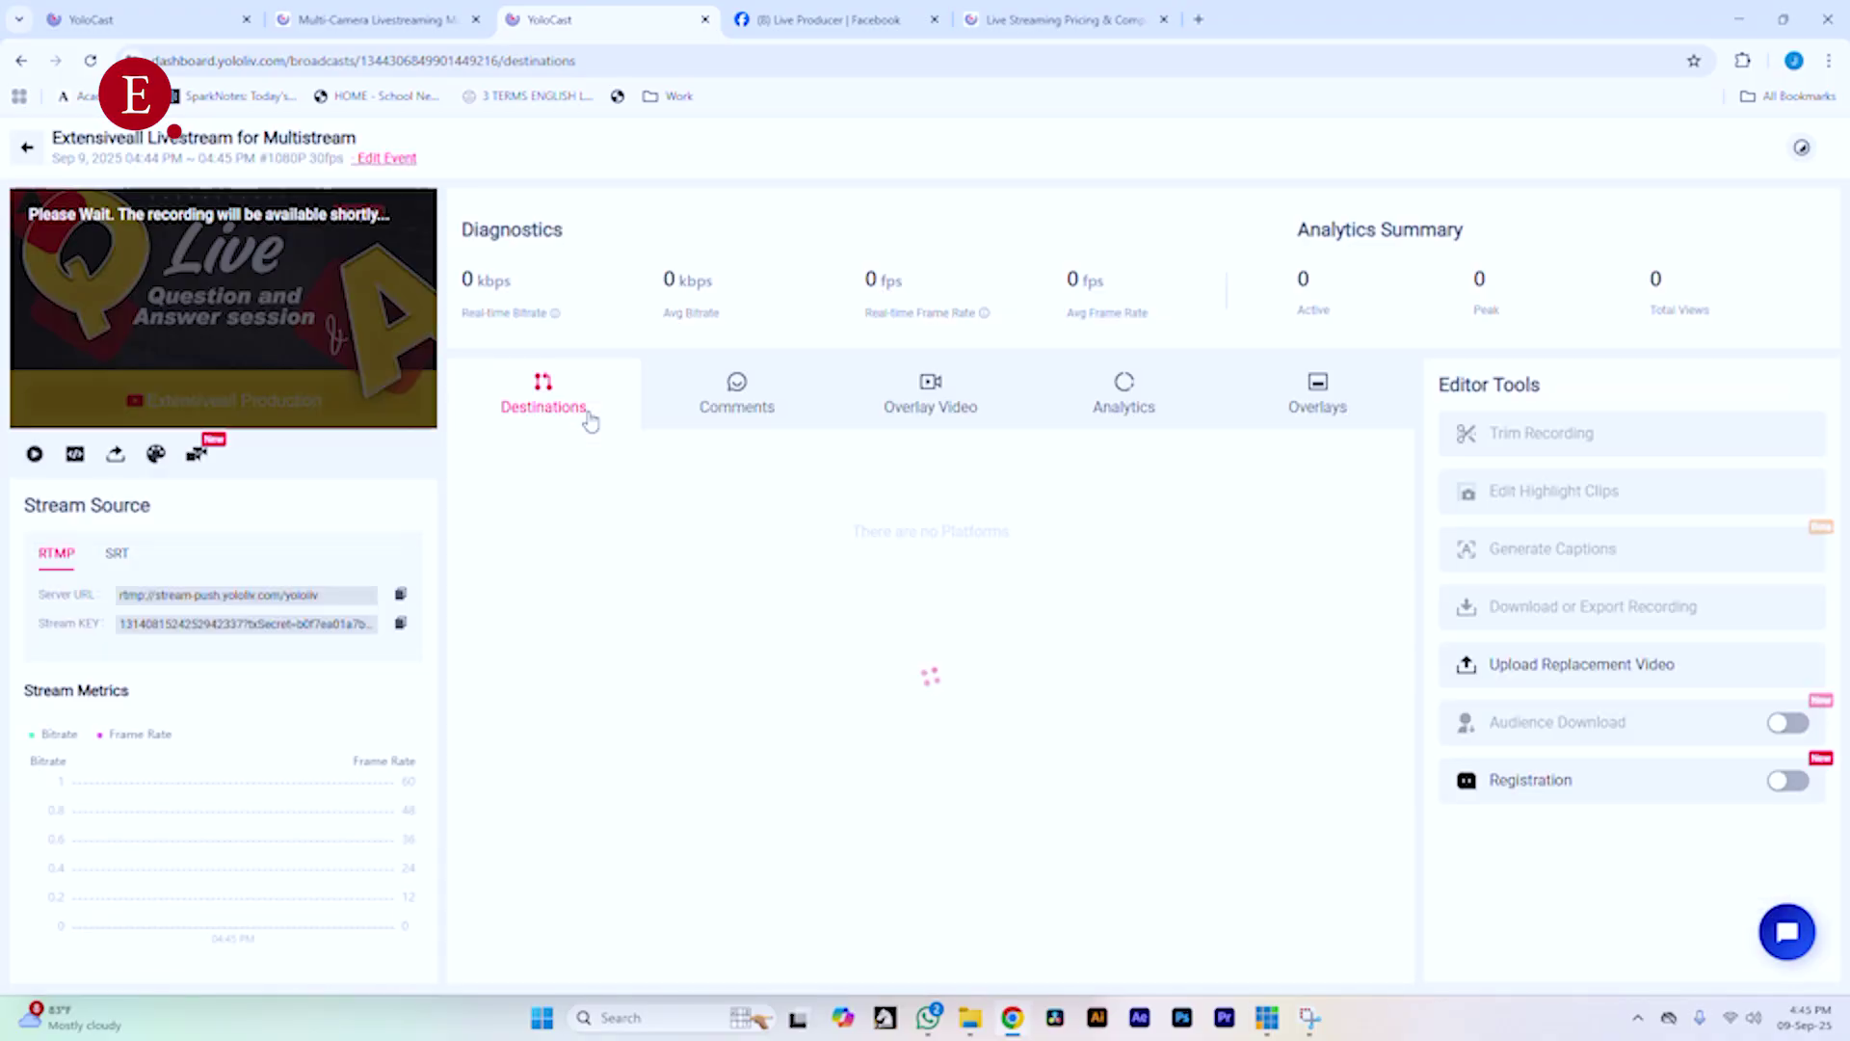
pyautogui.click(1266, 1017)
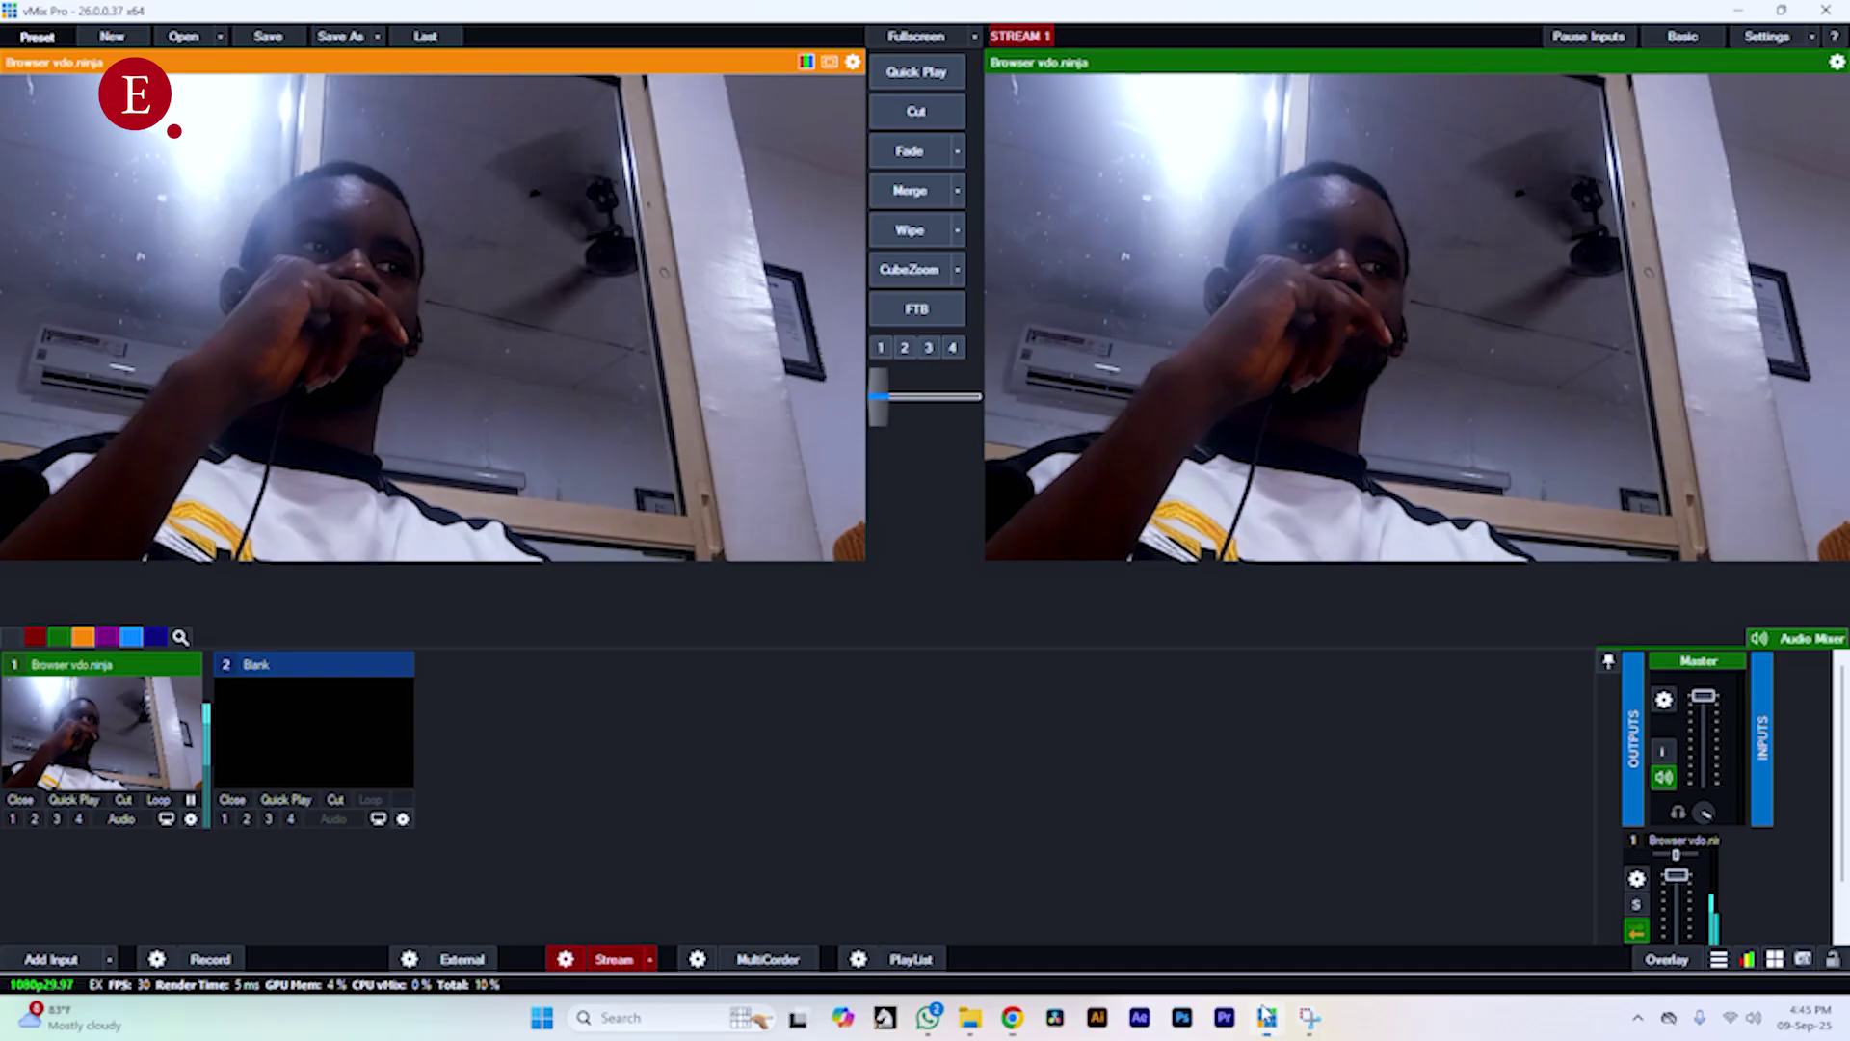
# - Stop the vMix stream and open the camera input's settings
pyautogui.click(617, 959)
pyautogui.press('Return')
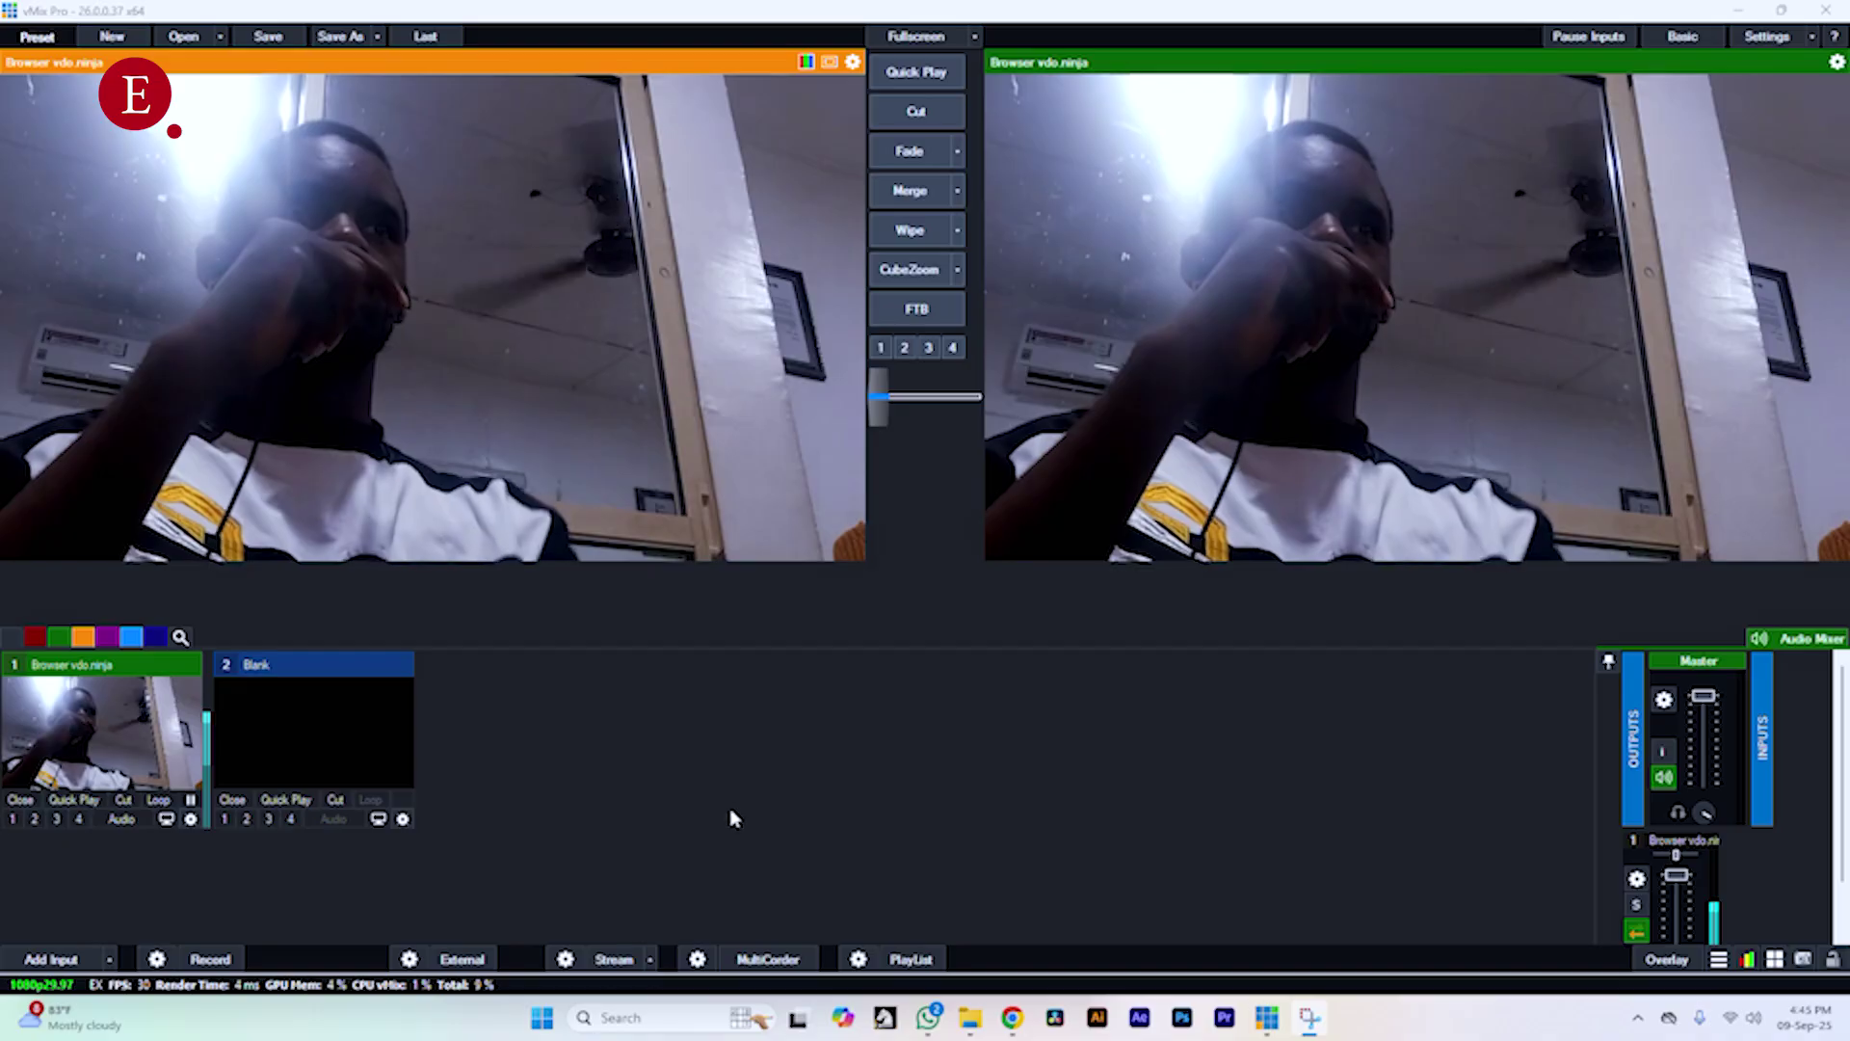
pyautogui.click(189, 820)
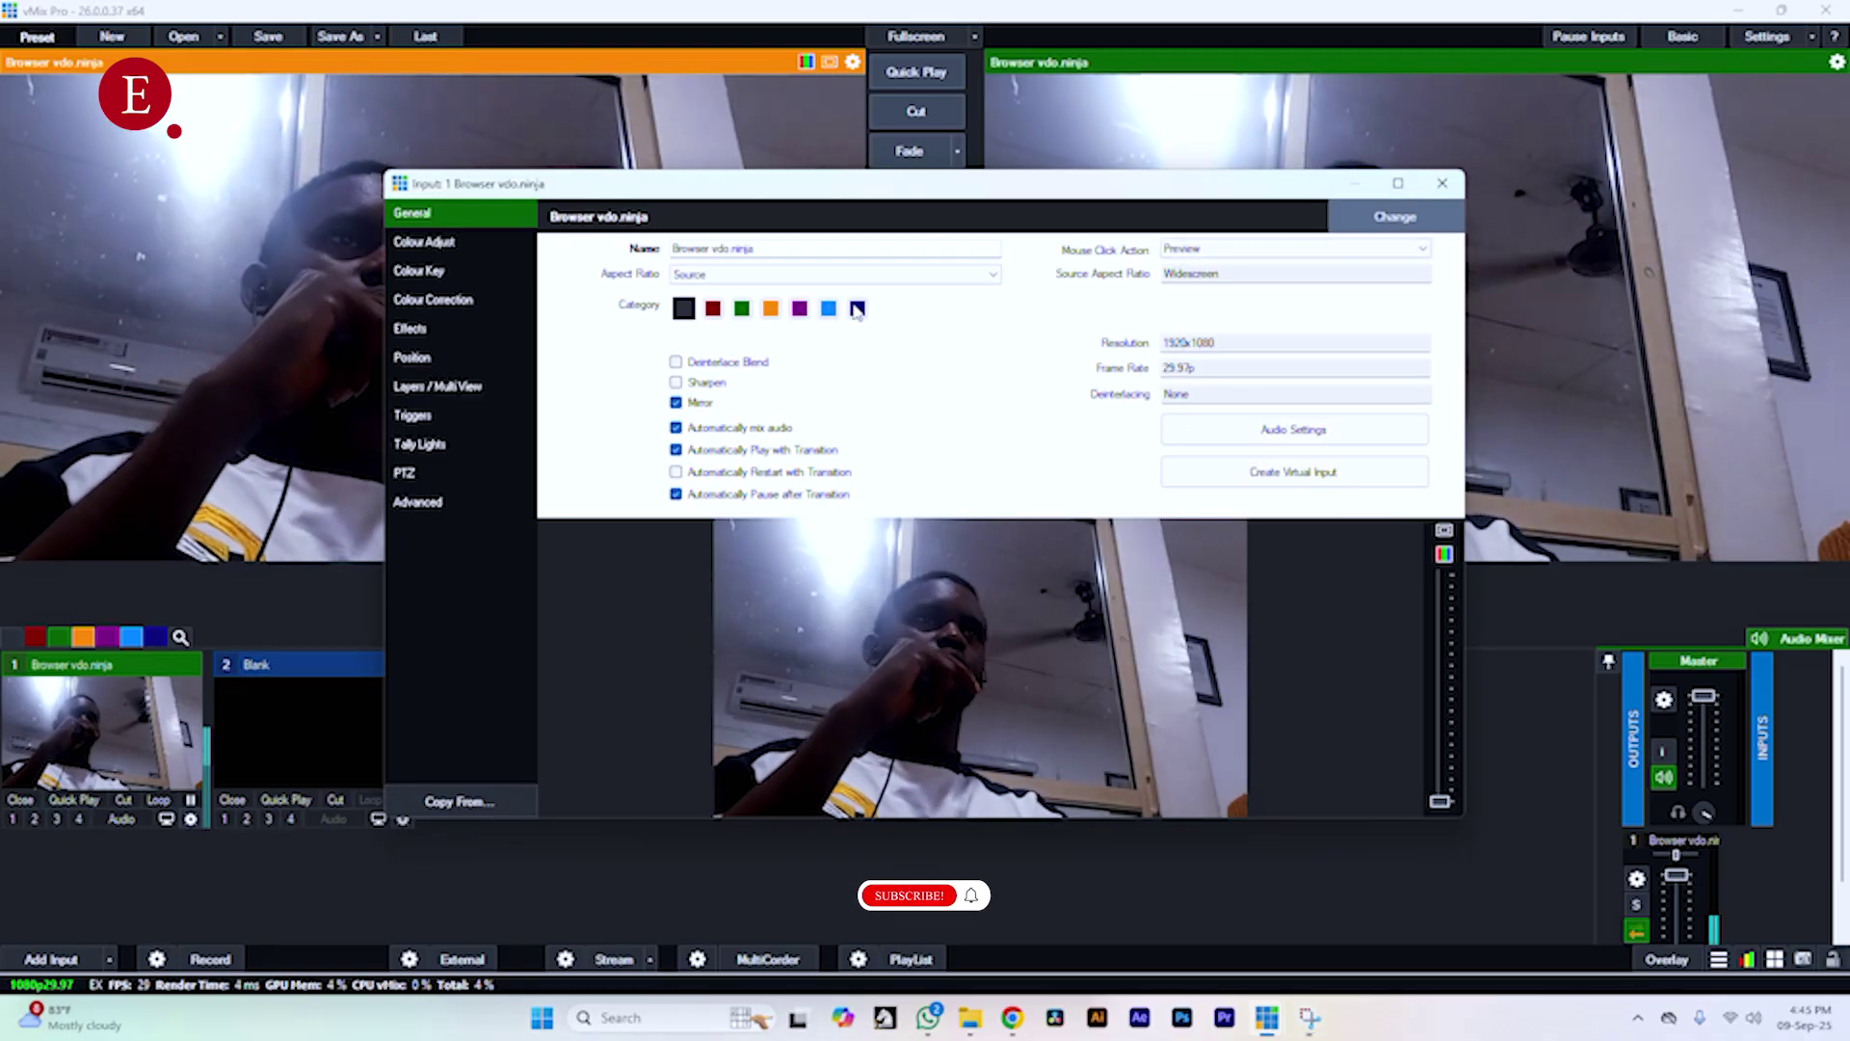
# - Select the input's vdo.ninja web address, close the settings, and bring up Windows search
pyautogui.click(1394, 216)
pyautogui.click(834, 316)
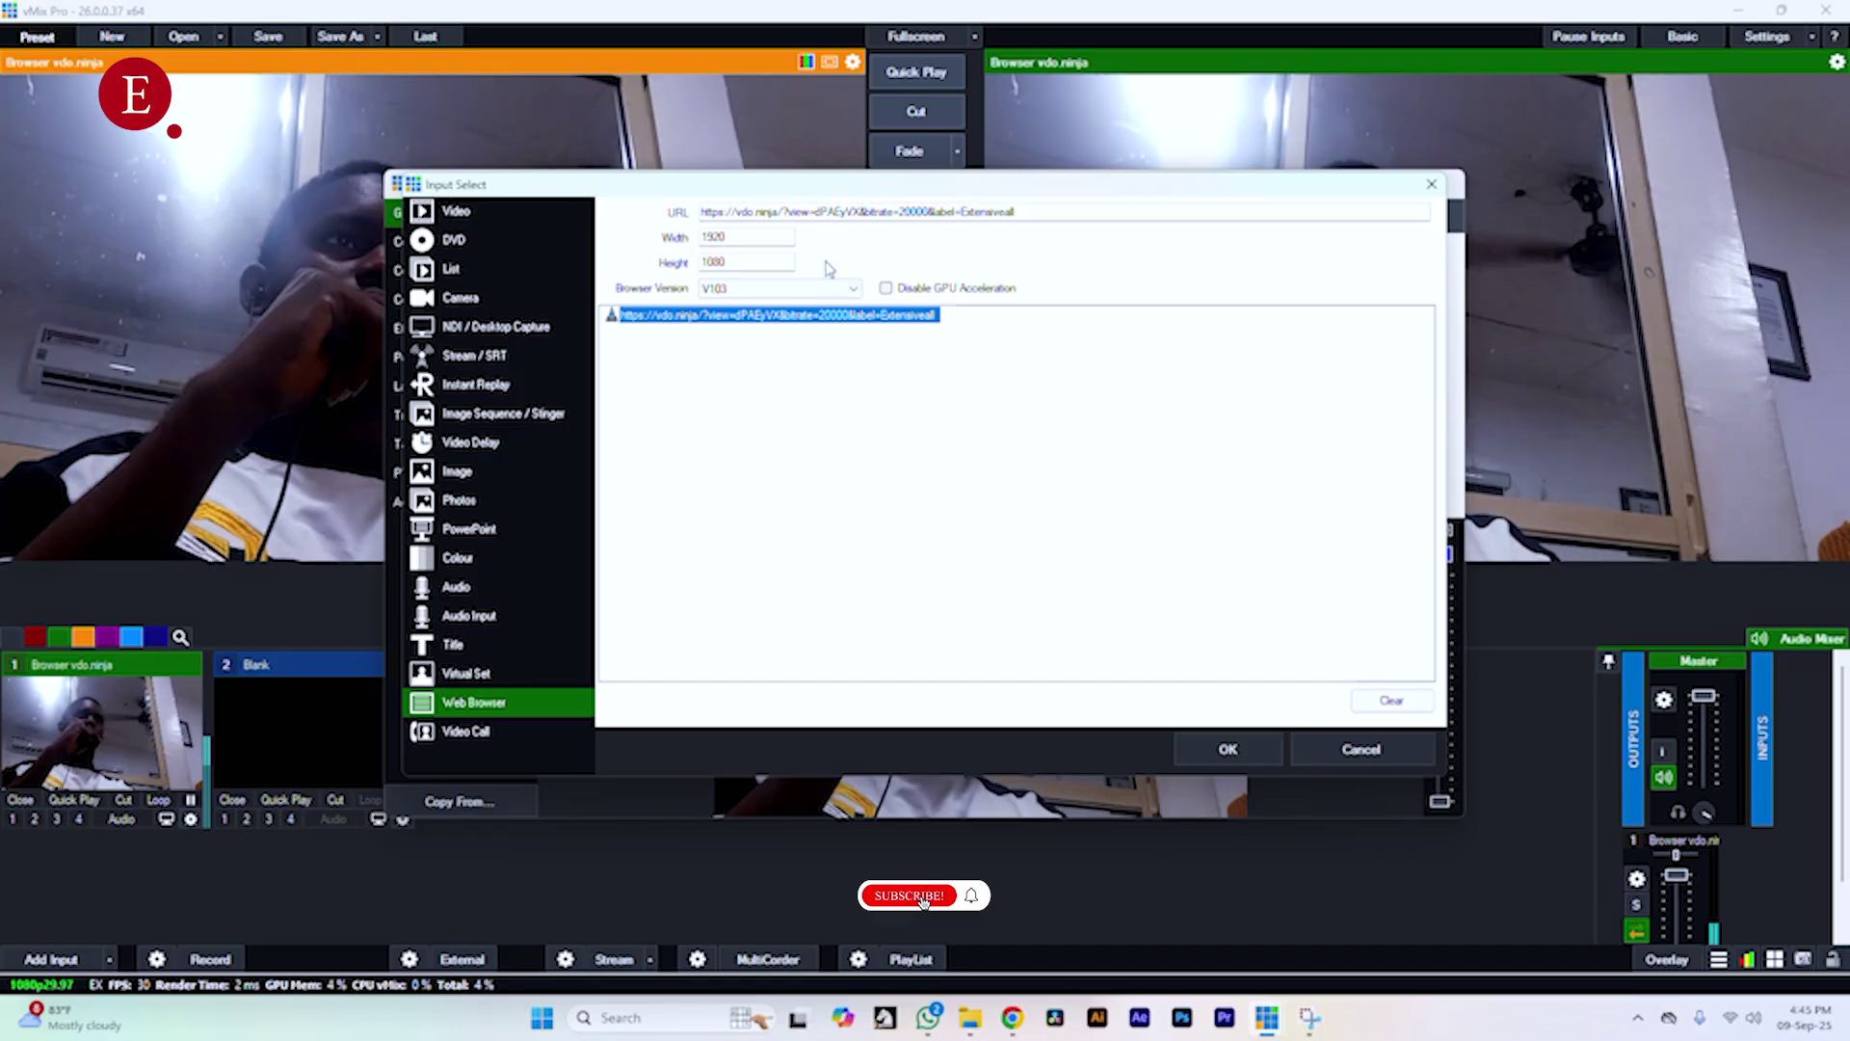
pyautogui.moveTo(1056, 210); pyautogui.dragTo(675, 238)
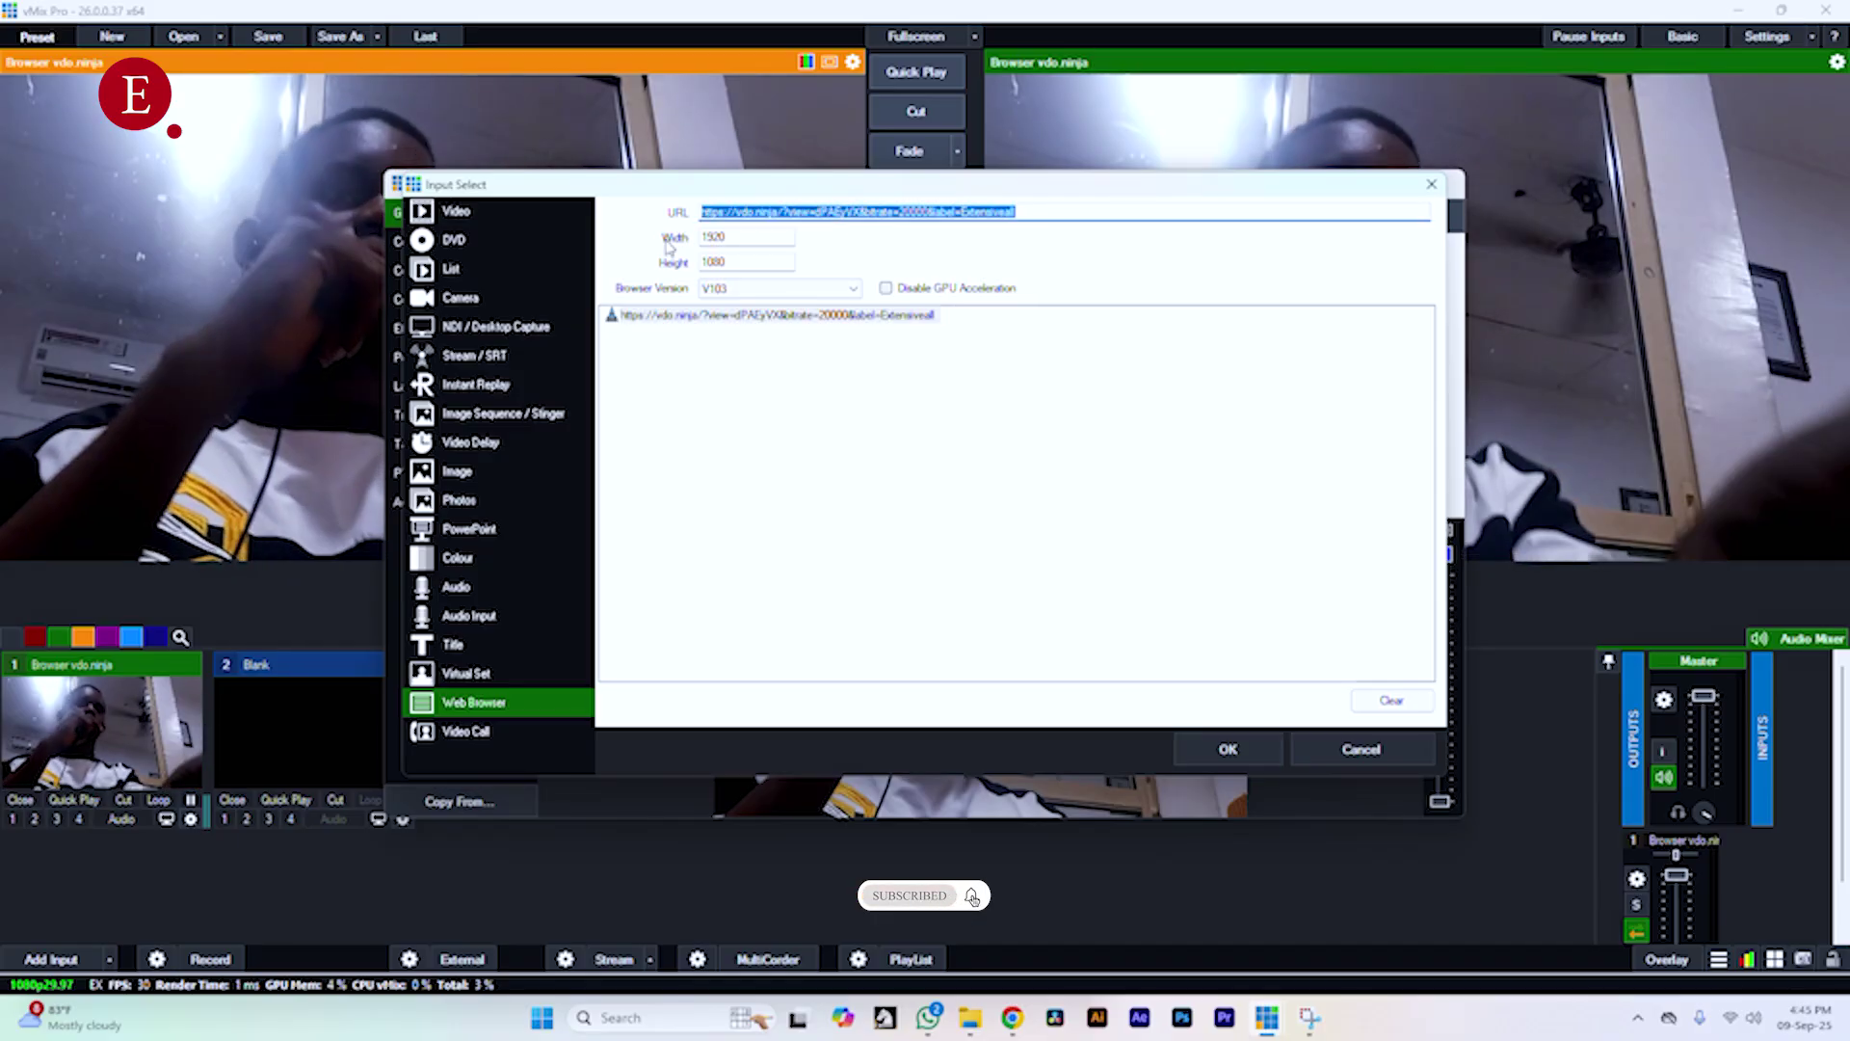
pyautogui.click(1431, 183)
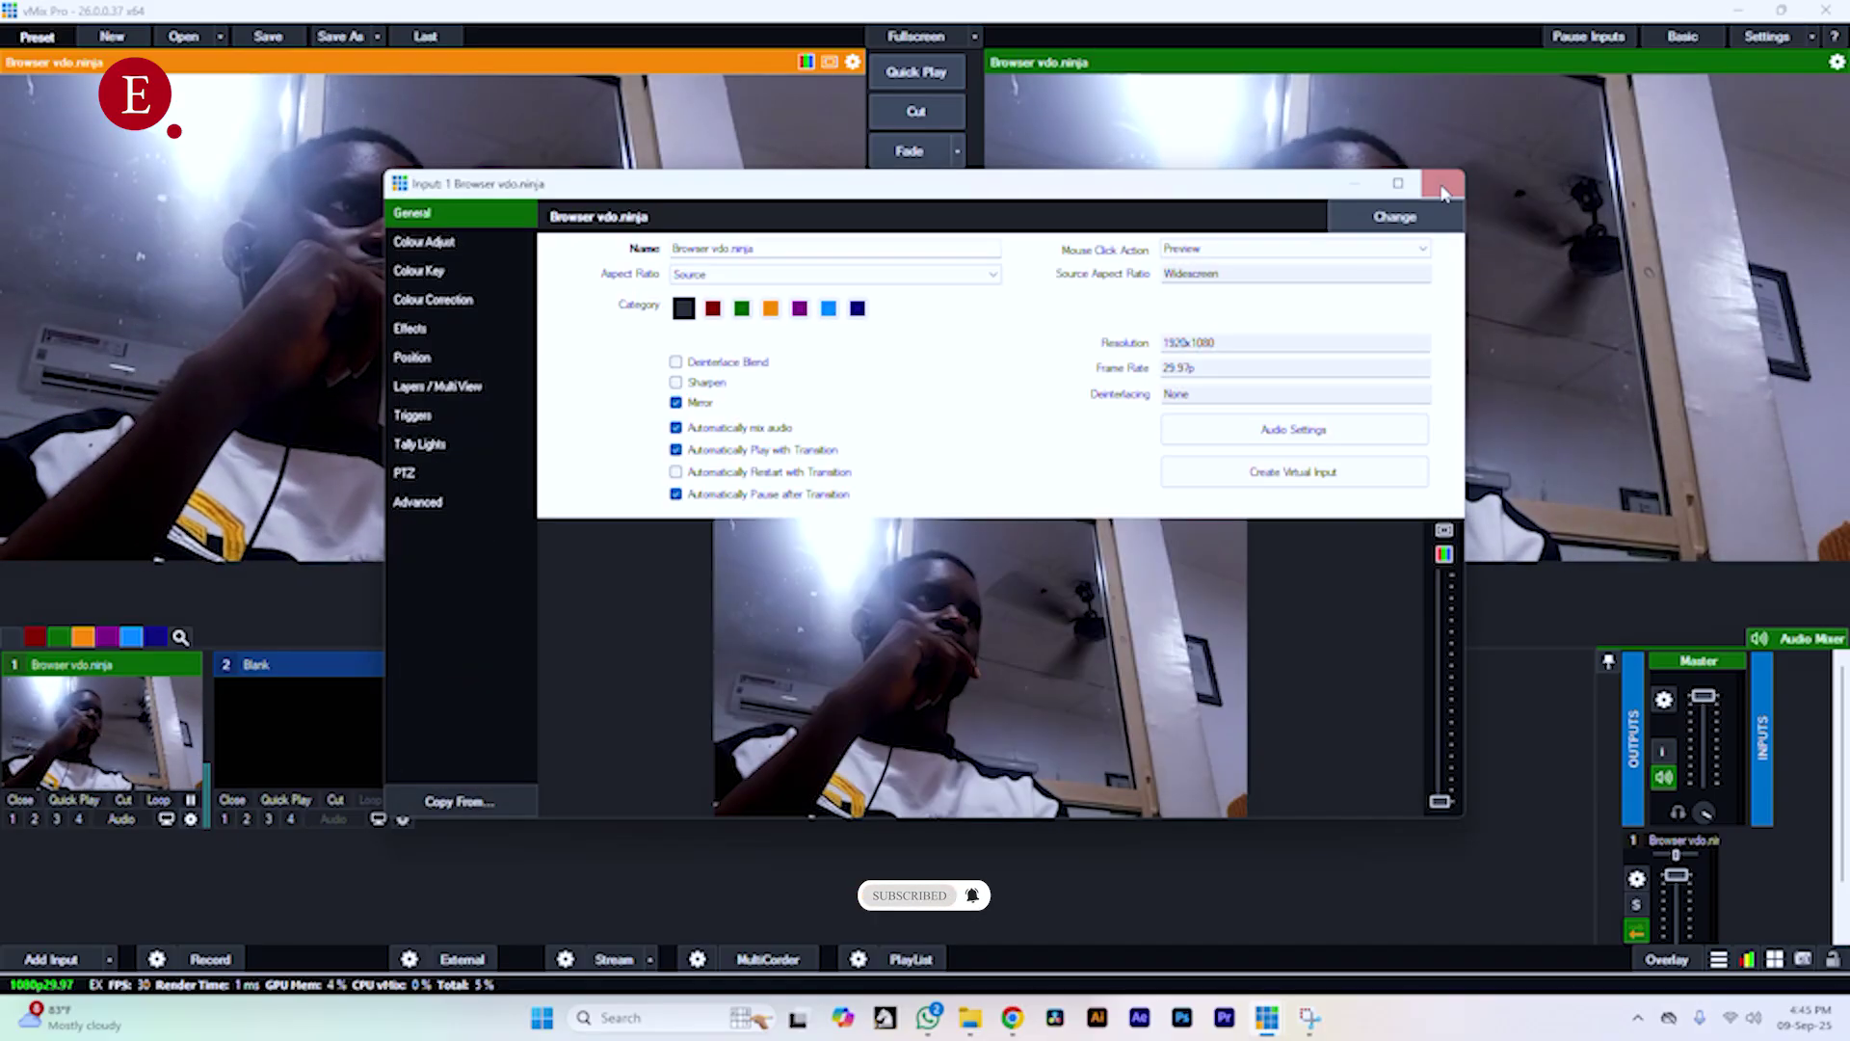
pyautogui.click(1392, 215)
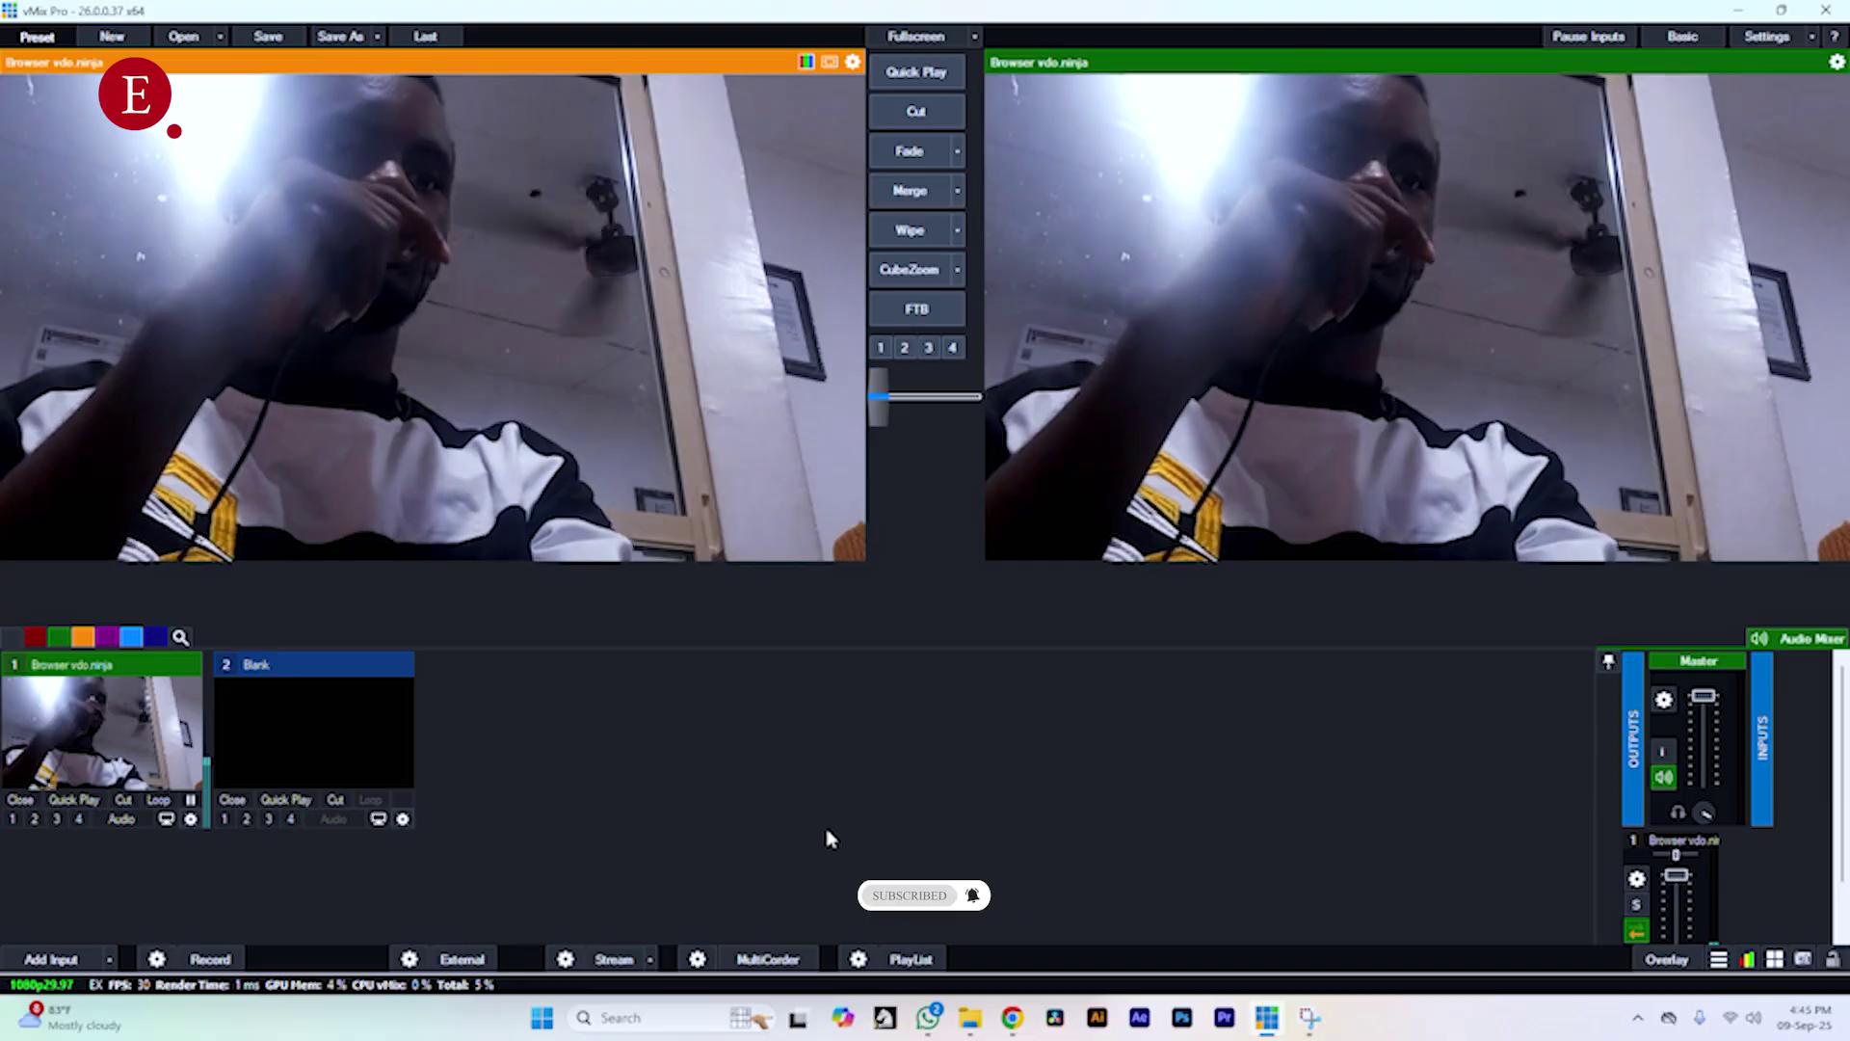
pyautogui.press('super')
# - Launch OBS Studio via the 'obs' search and delete the 'vMix output' scene
pyautogui.write('obs')
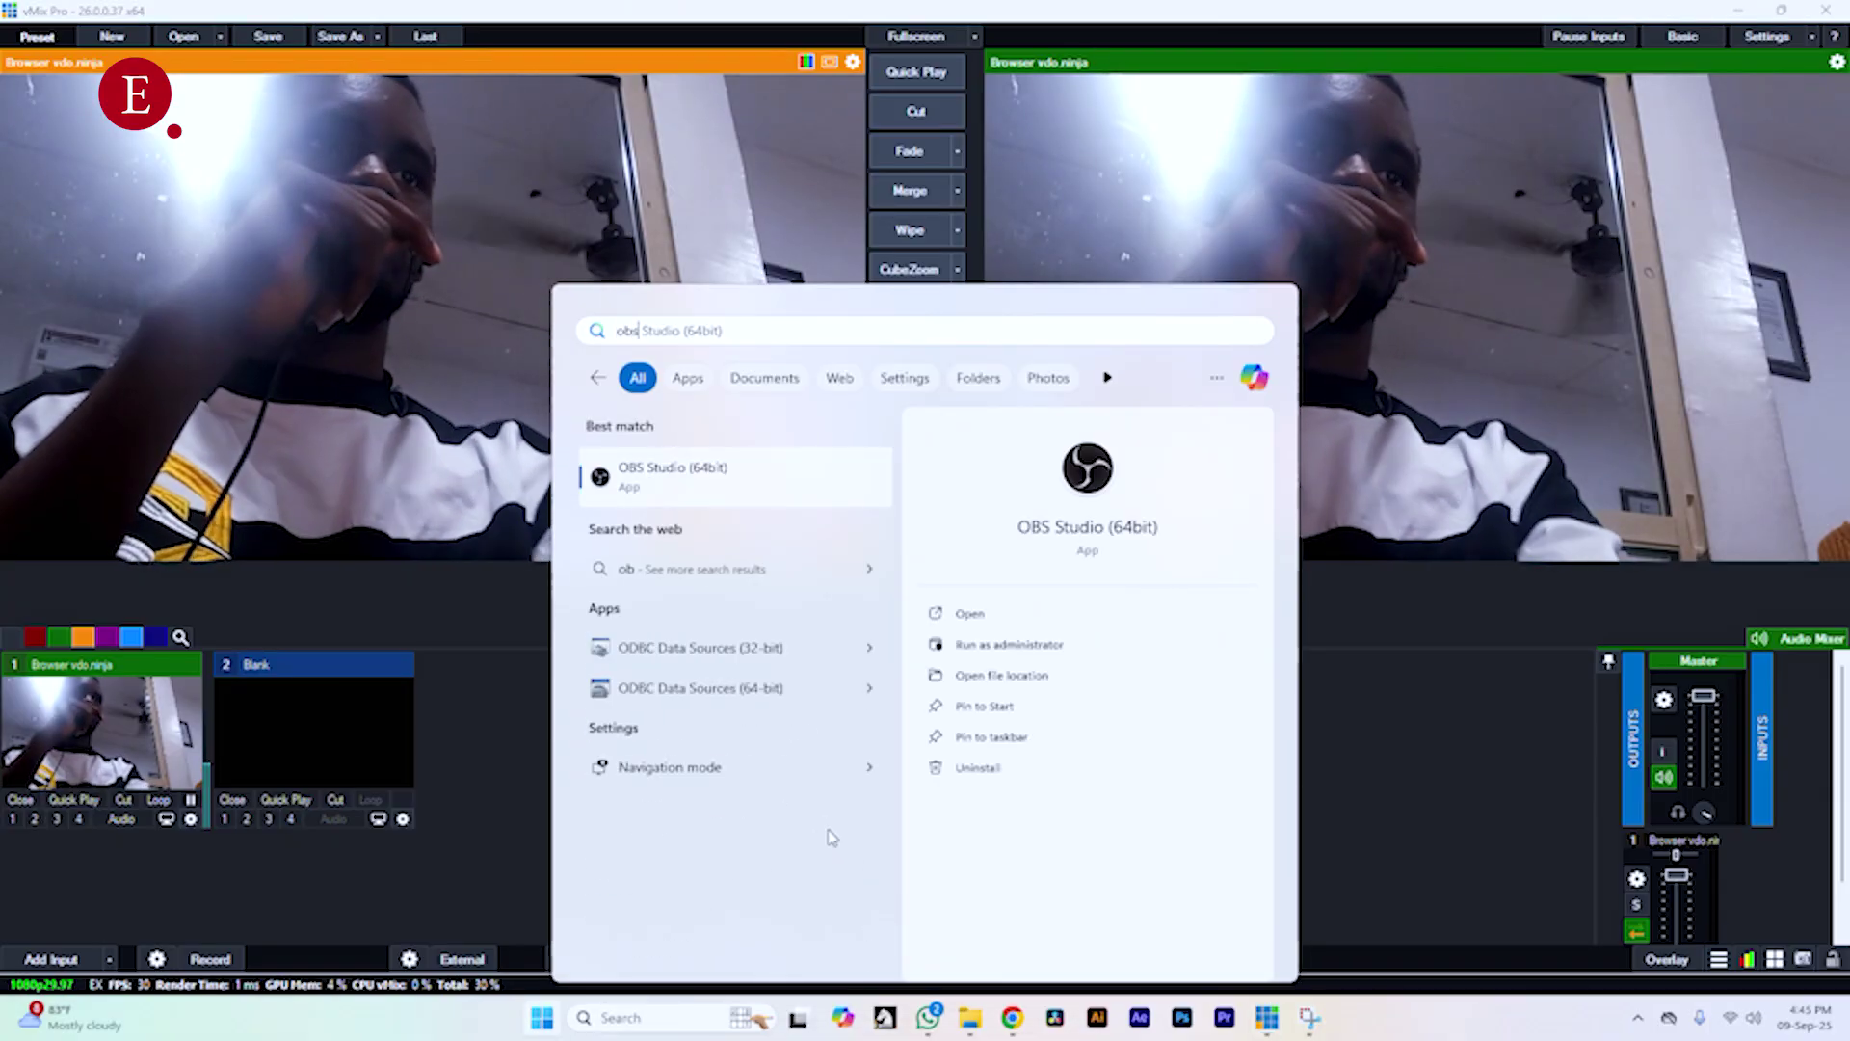
pyautogui.press('Return')
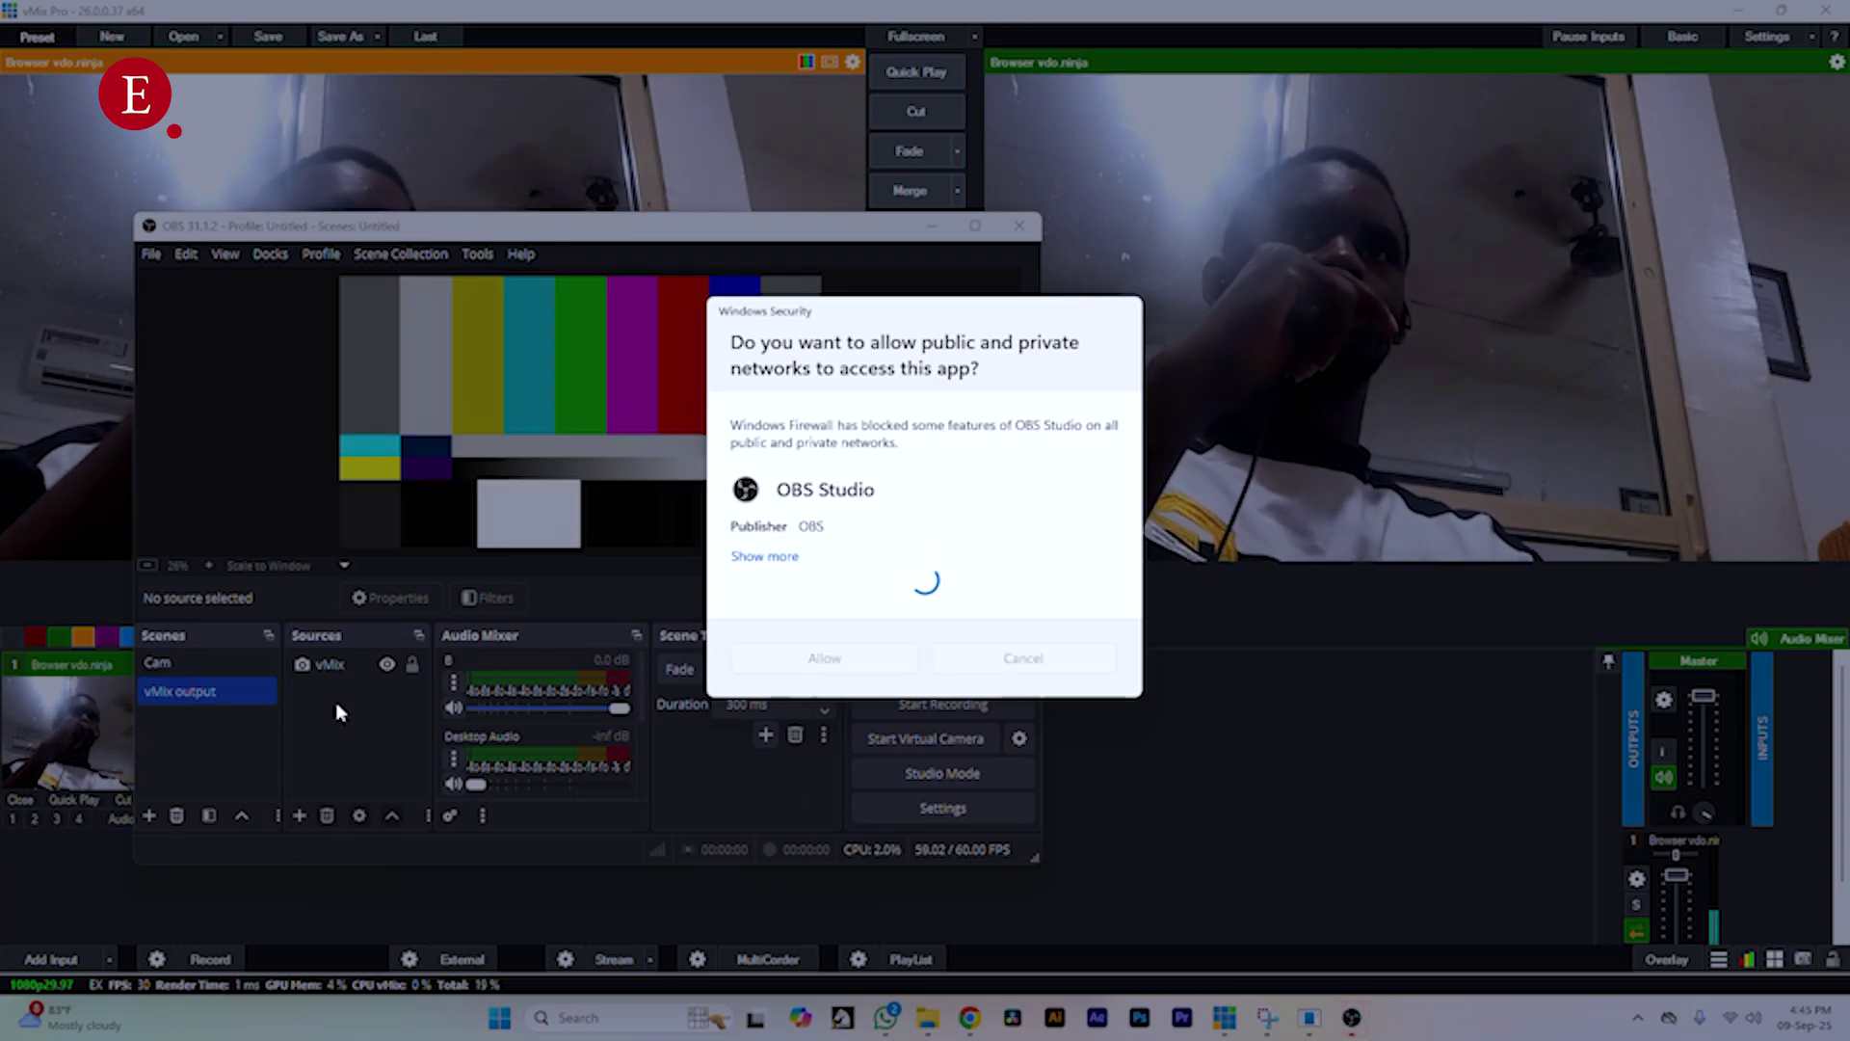
pyautogui.click(1352, 1018)
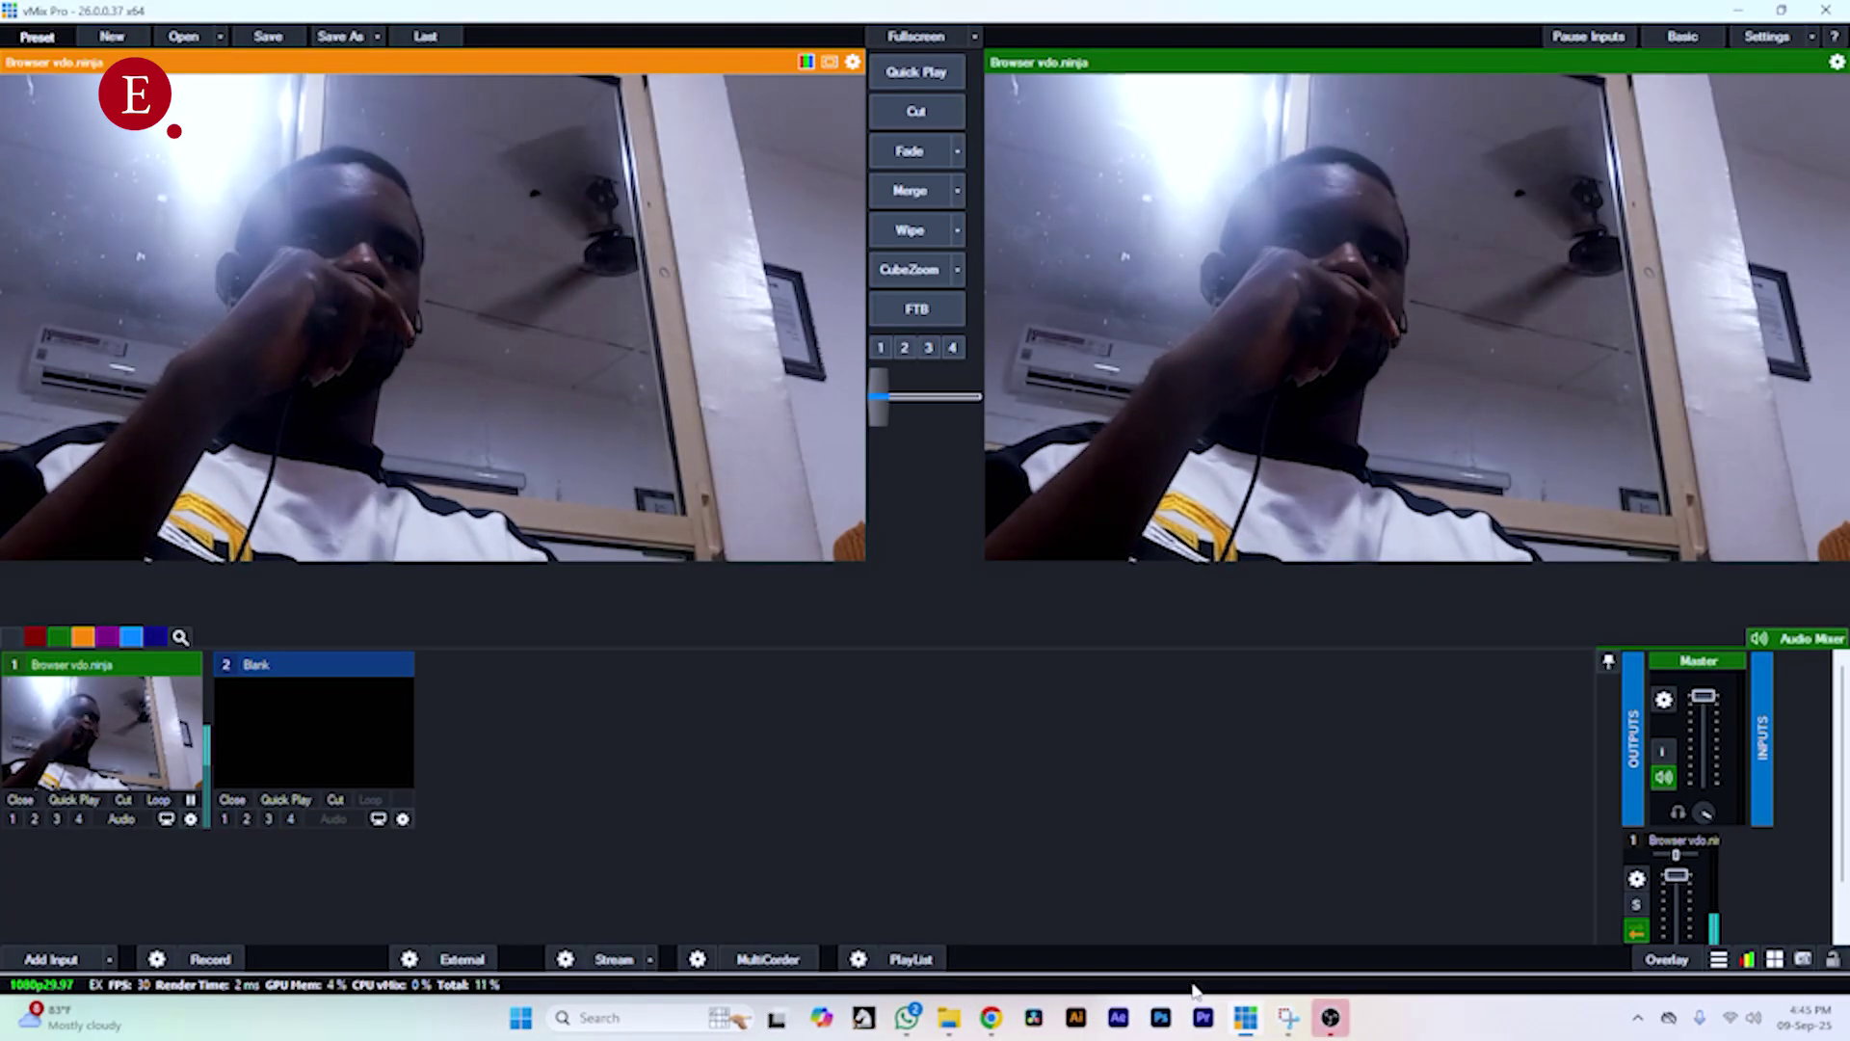
pyautogui.click(1331, 1018)
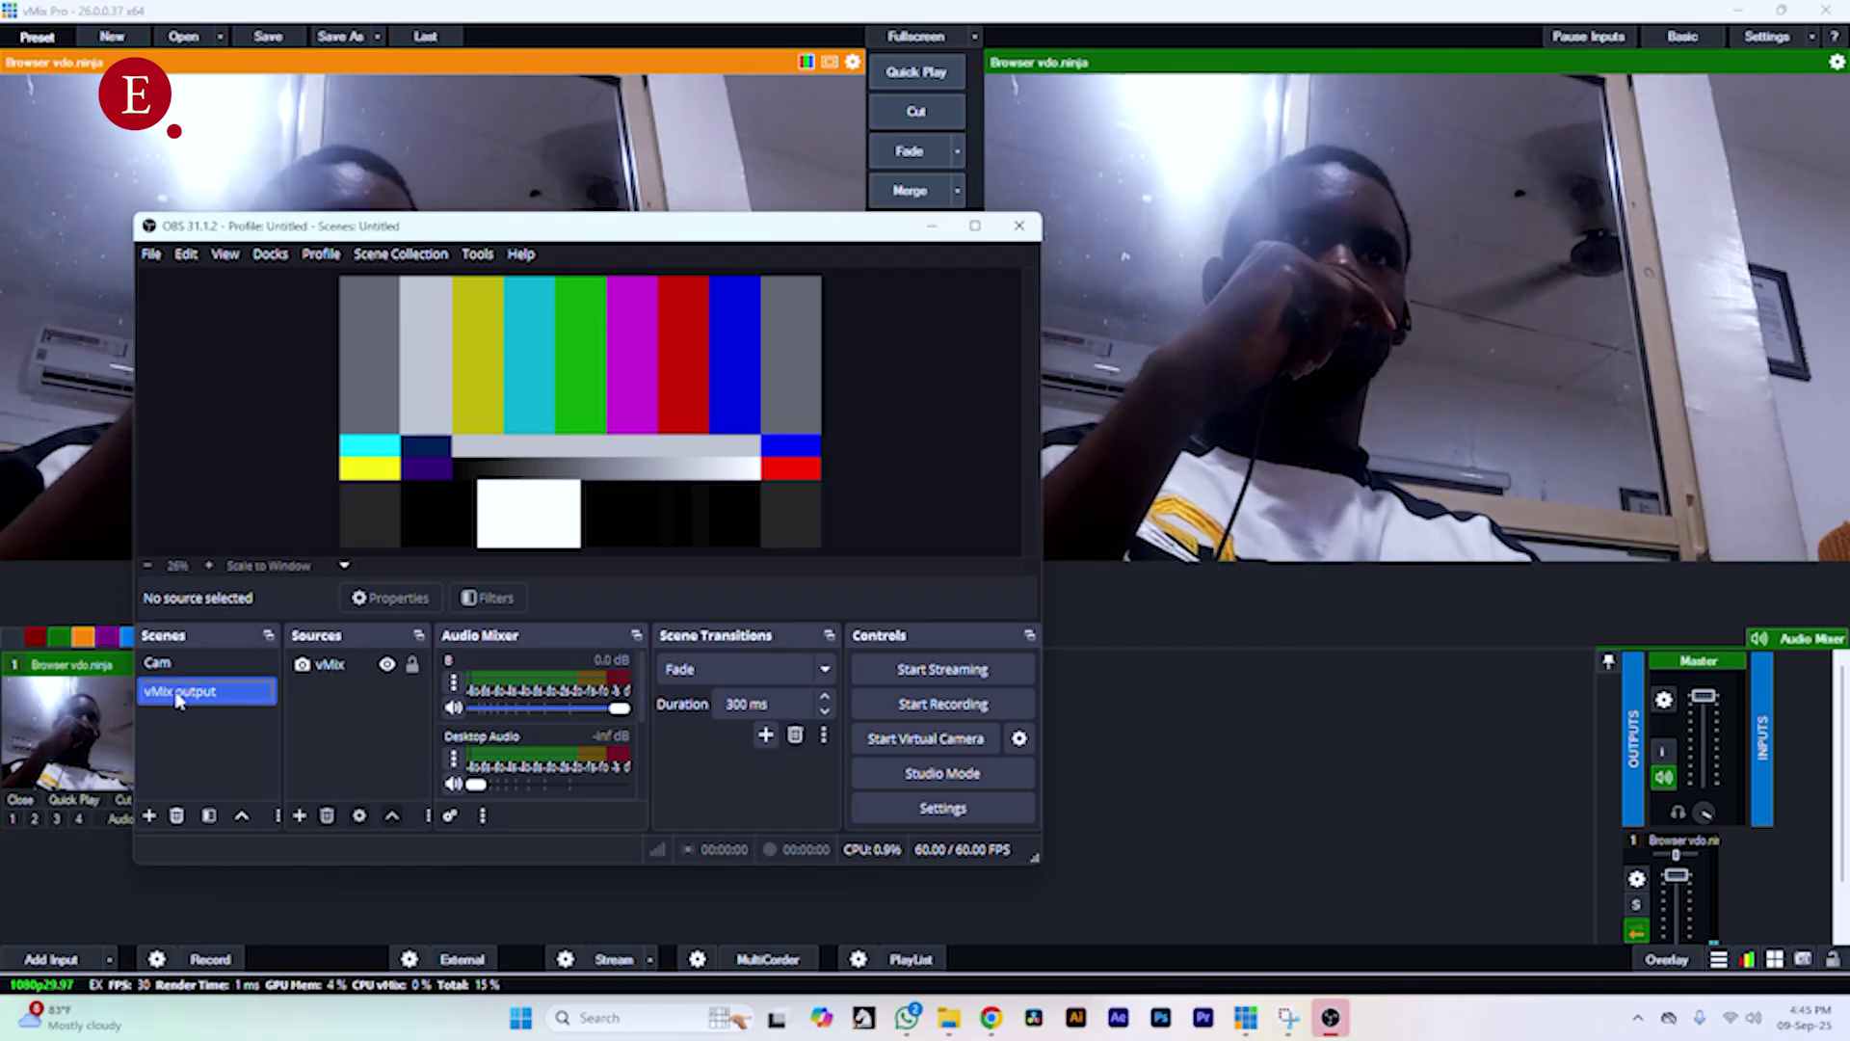
pyautogui.press('Delete')
pyautogui.click(656, 569)
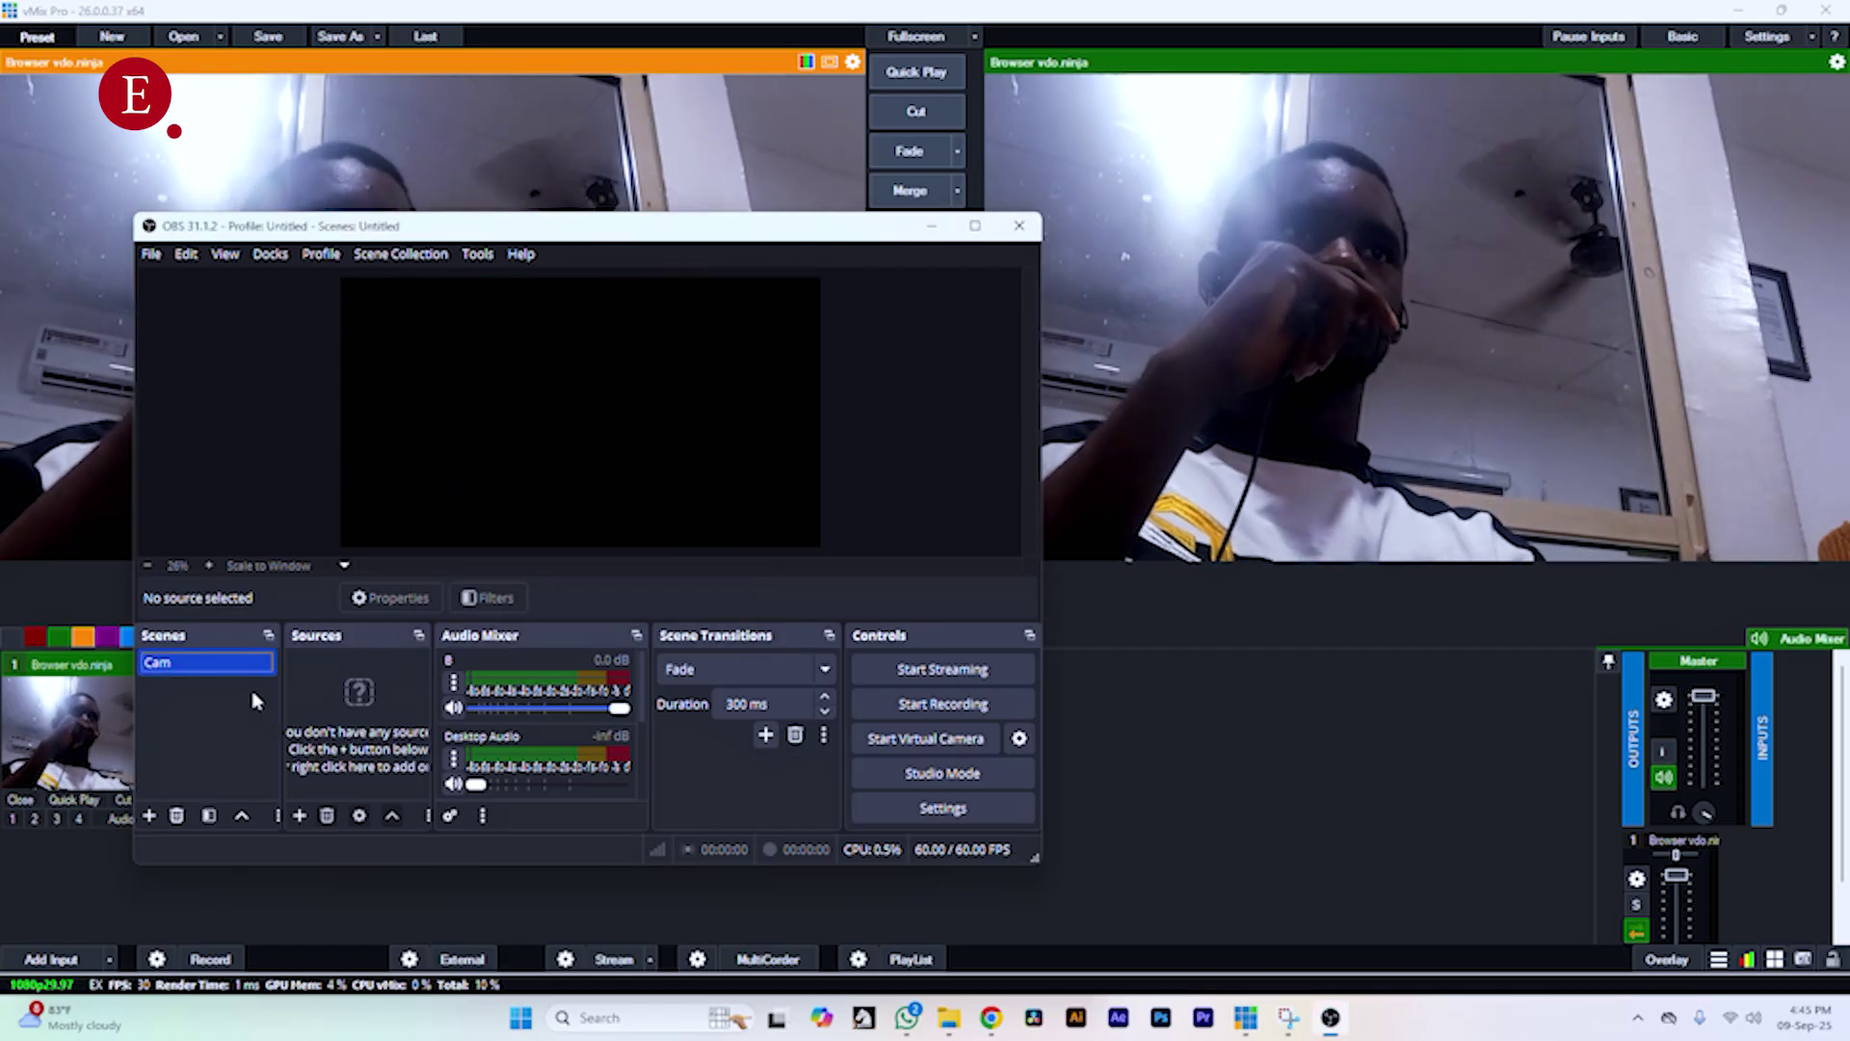
# - Add a browser source named 'cam' to the Cam scene
pyautogui.click(302, 819)
pyautogui.click(491, 448)
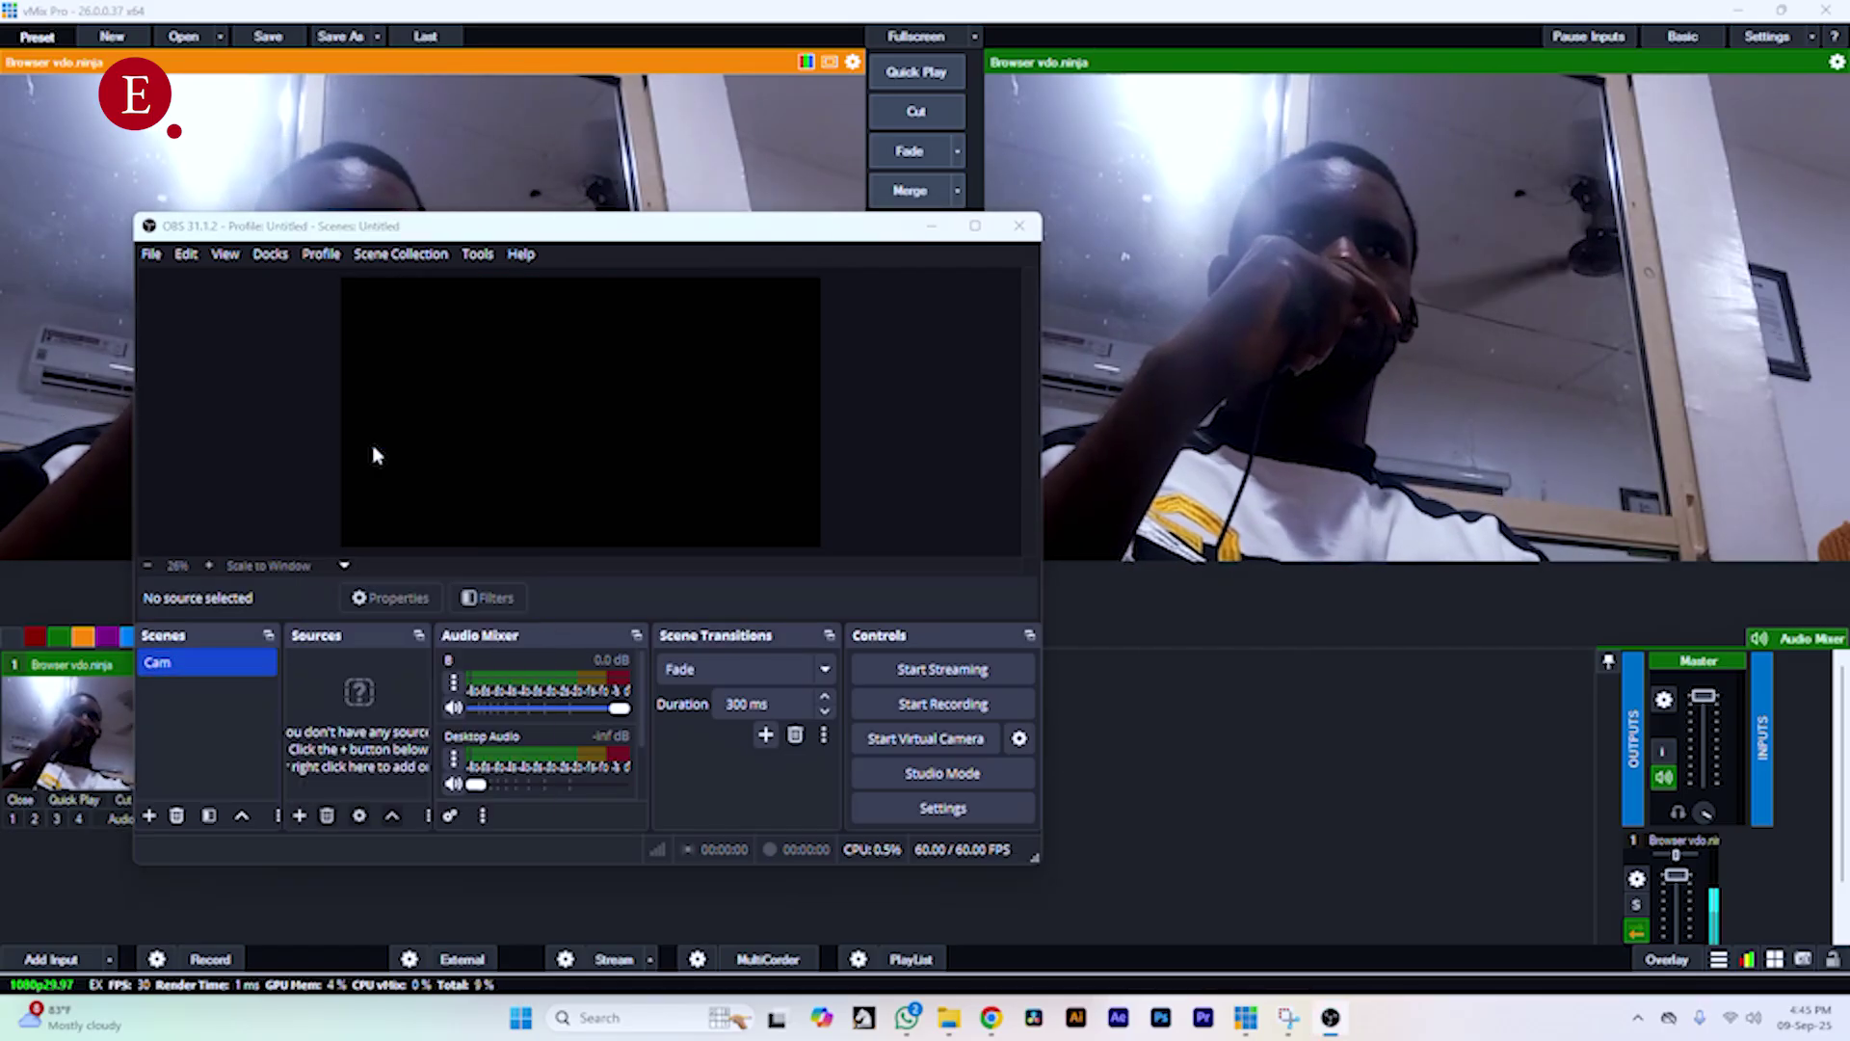
pyautogui.write('cam')
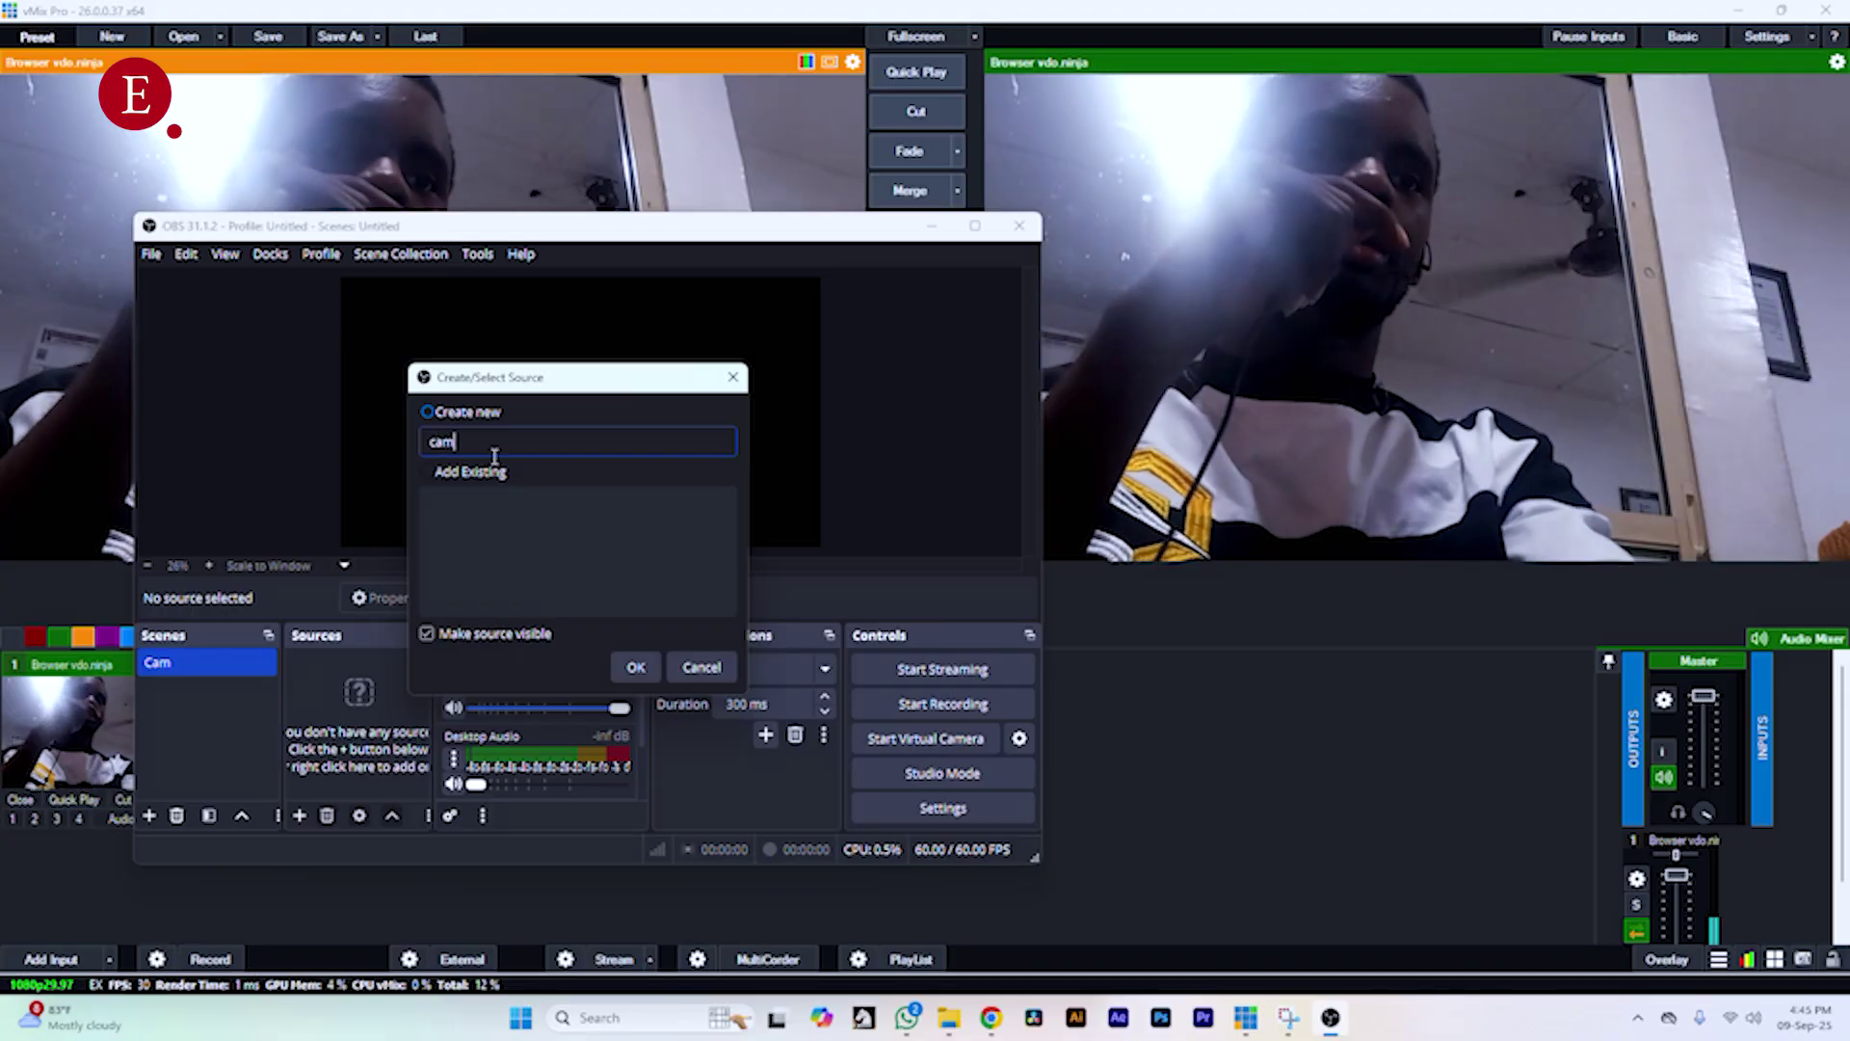
pyautogui.press('Return')
# - Point cam at the vdo.ninja URL at 1920×1080 with audio controlled via OBS
pyautogui.click(633, 582)
pyautogui.moveTo(633, 582); pyautogui.dragTo(295, 588)
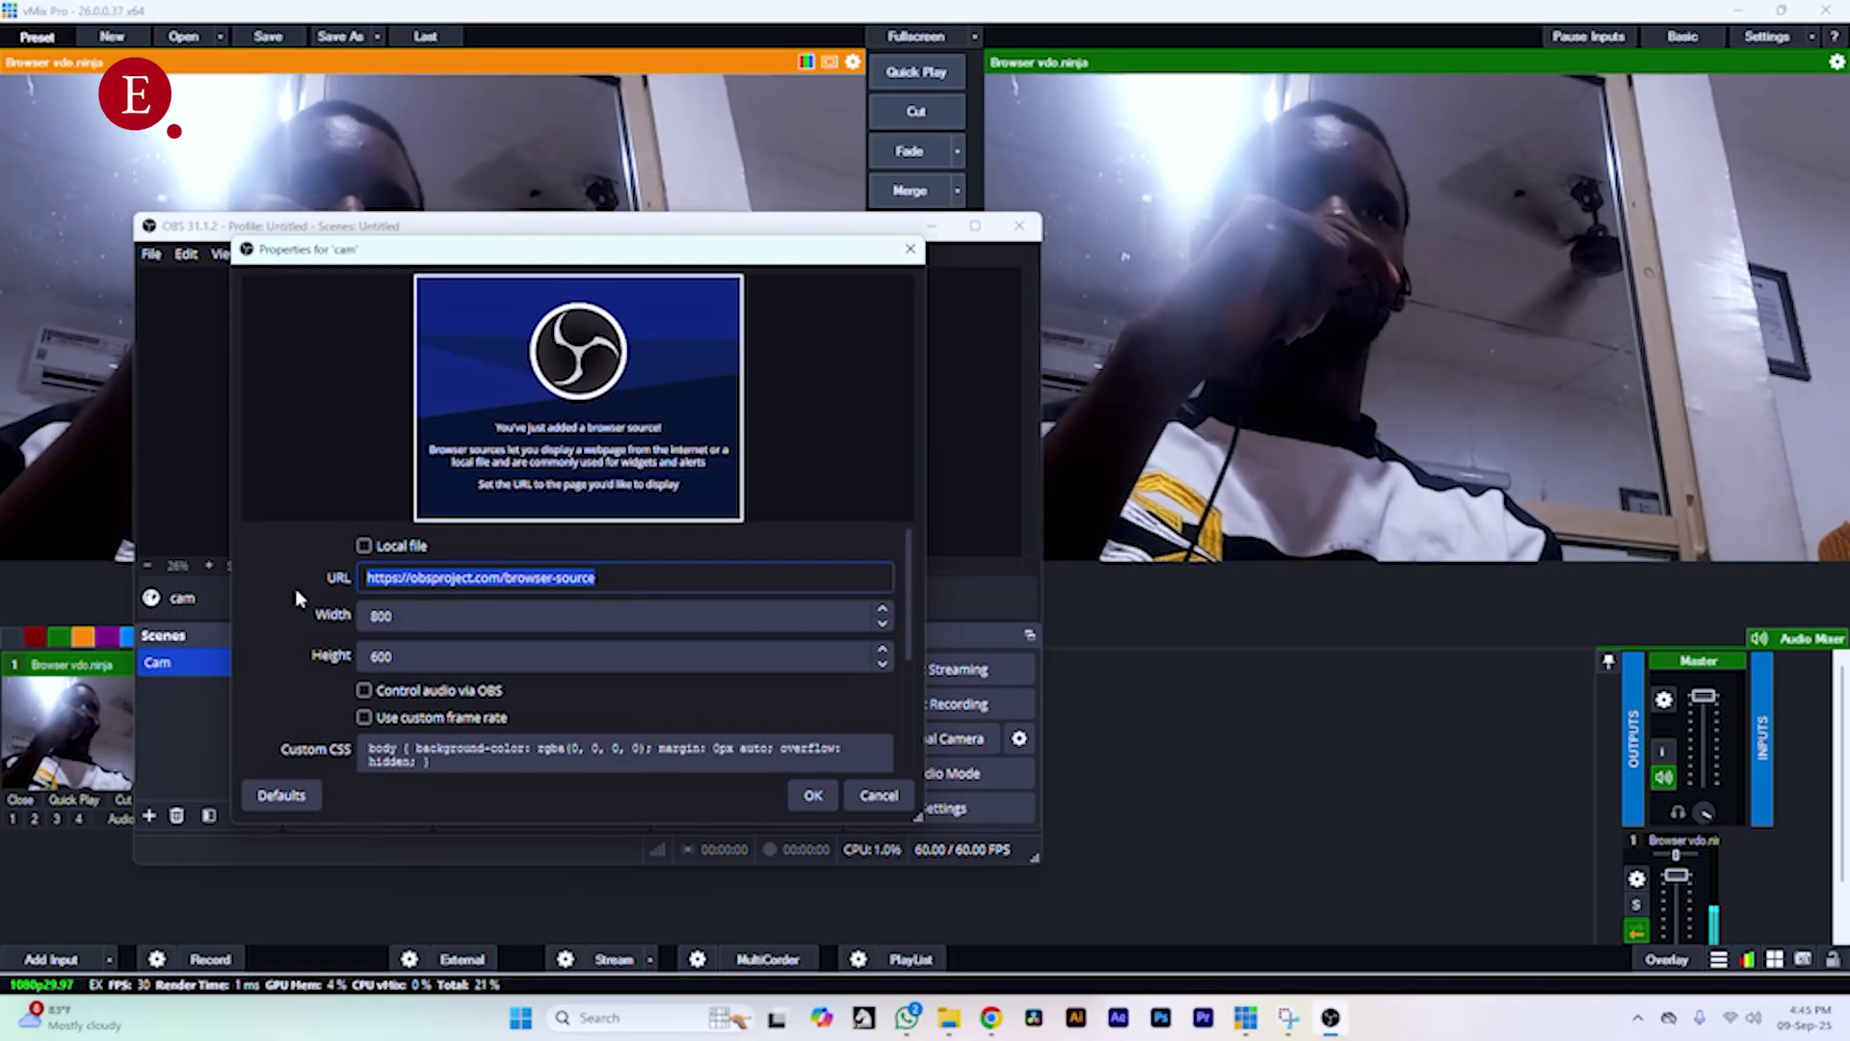
pyautogui.write('https://vdo.ninja/?view=dPAEyVX&bitrate=20000&label=Extensiveall')
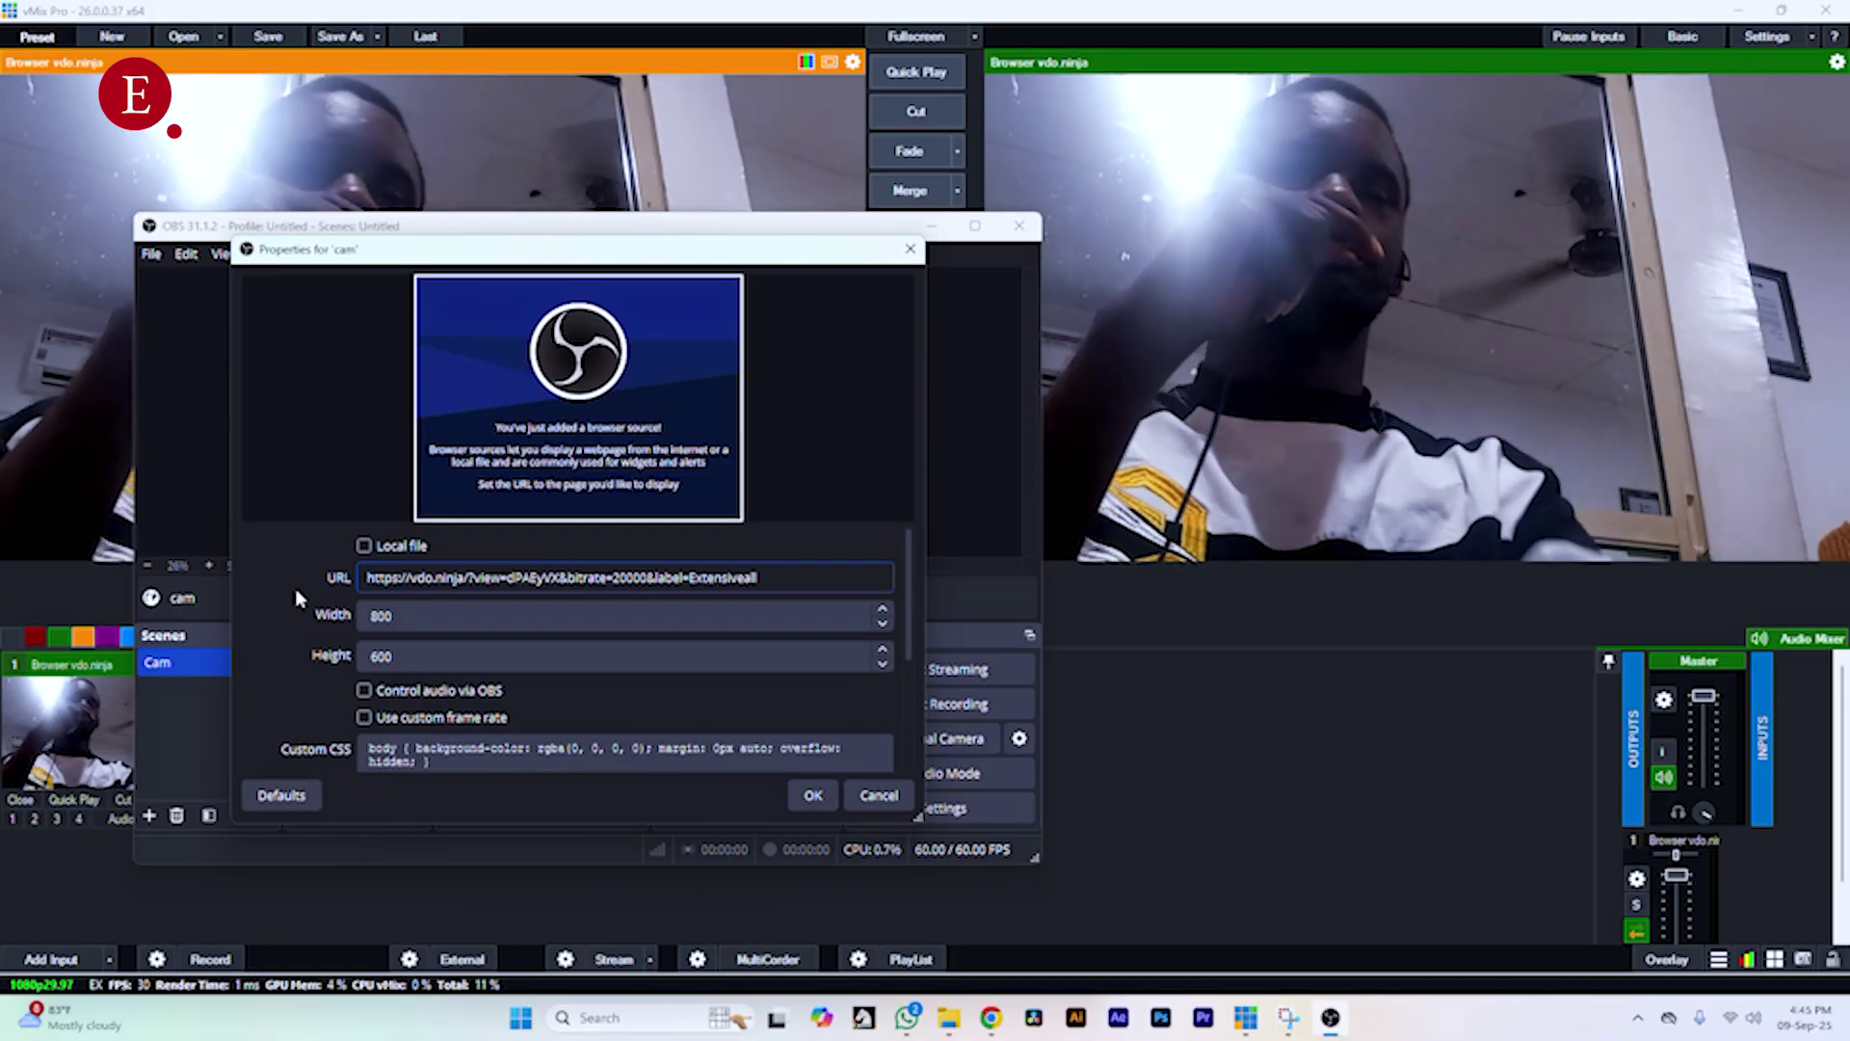
pyautogui.press('Tab')
pyautogui.write('19')
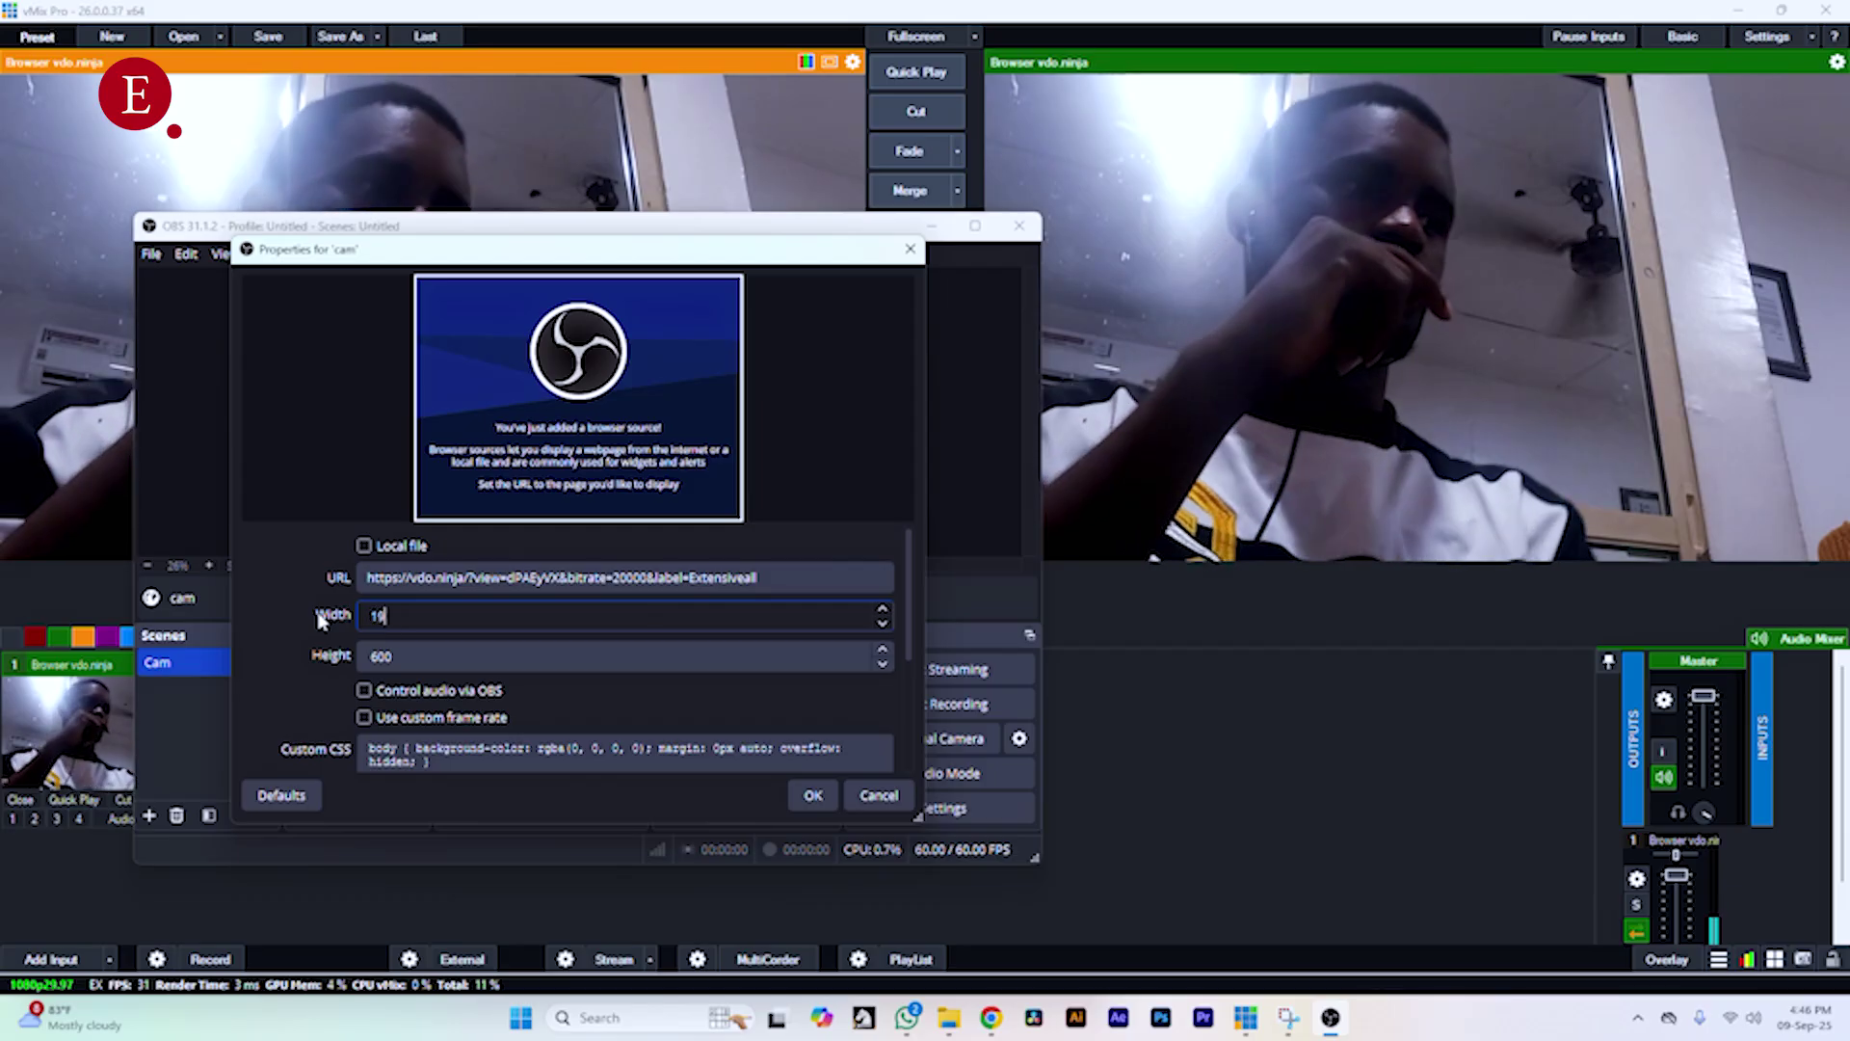
pyautogui.write('20')
pyautogui.press('Tab')
pyautogui.write('1')
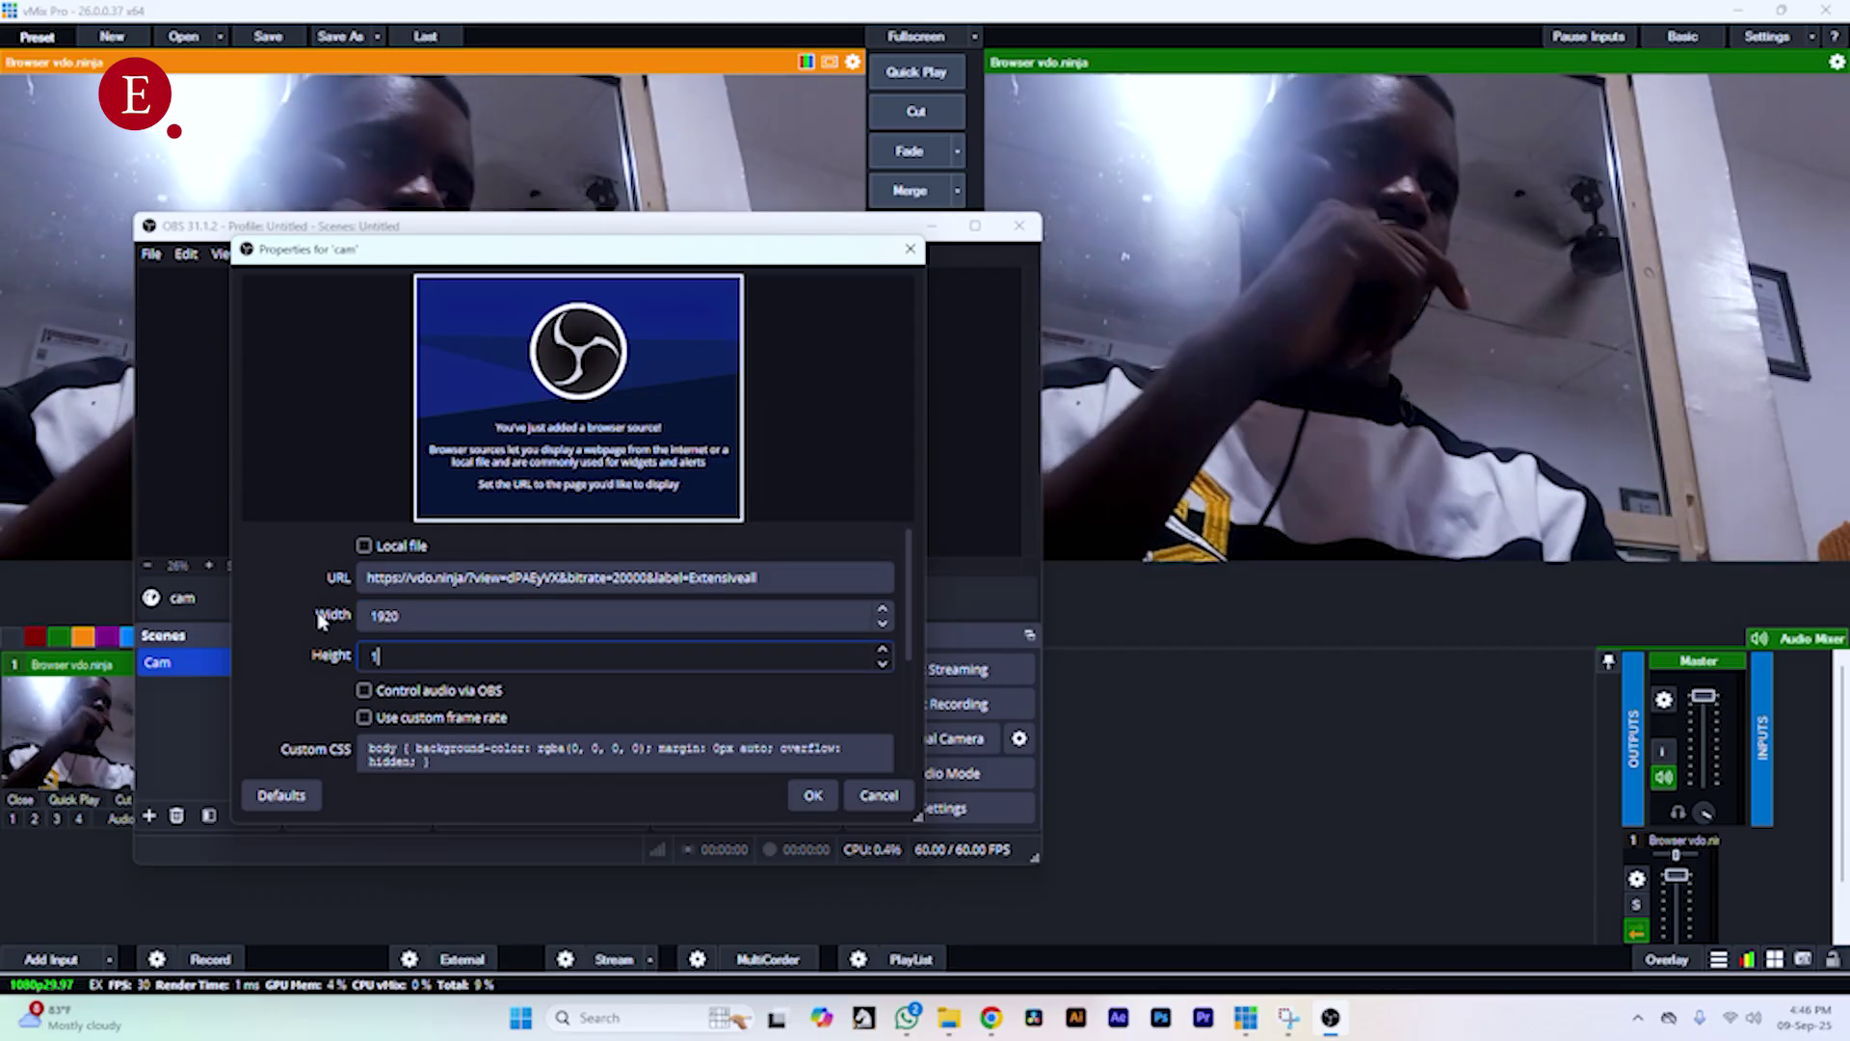
pyautogui.write('080')
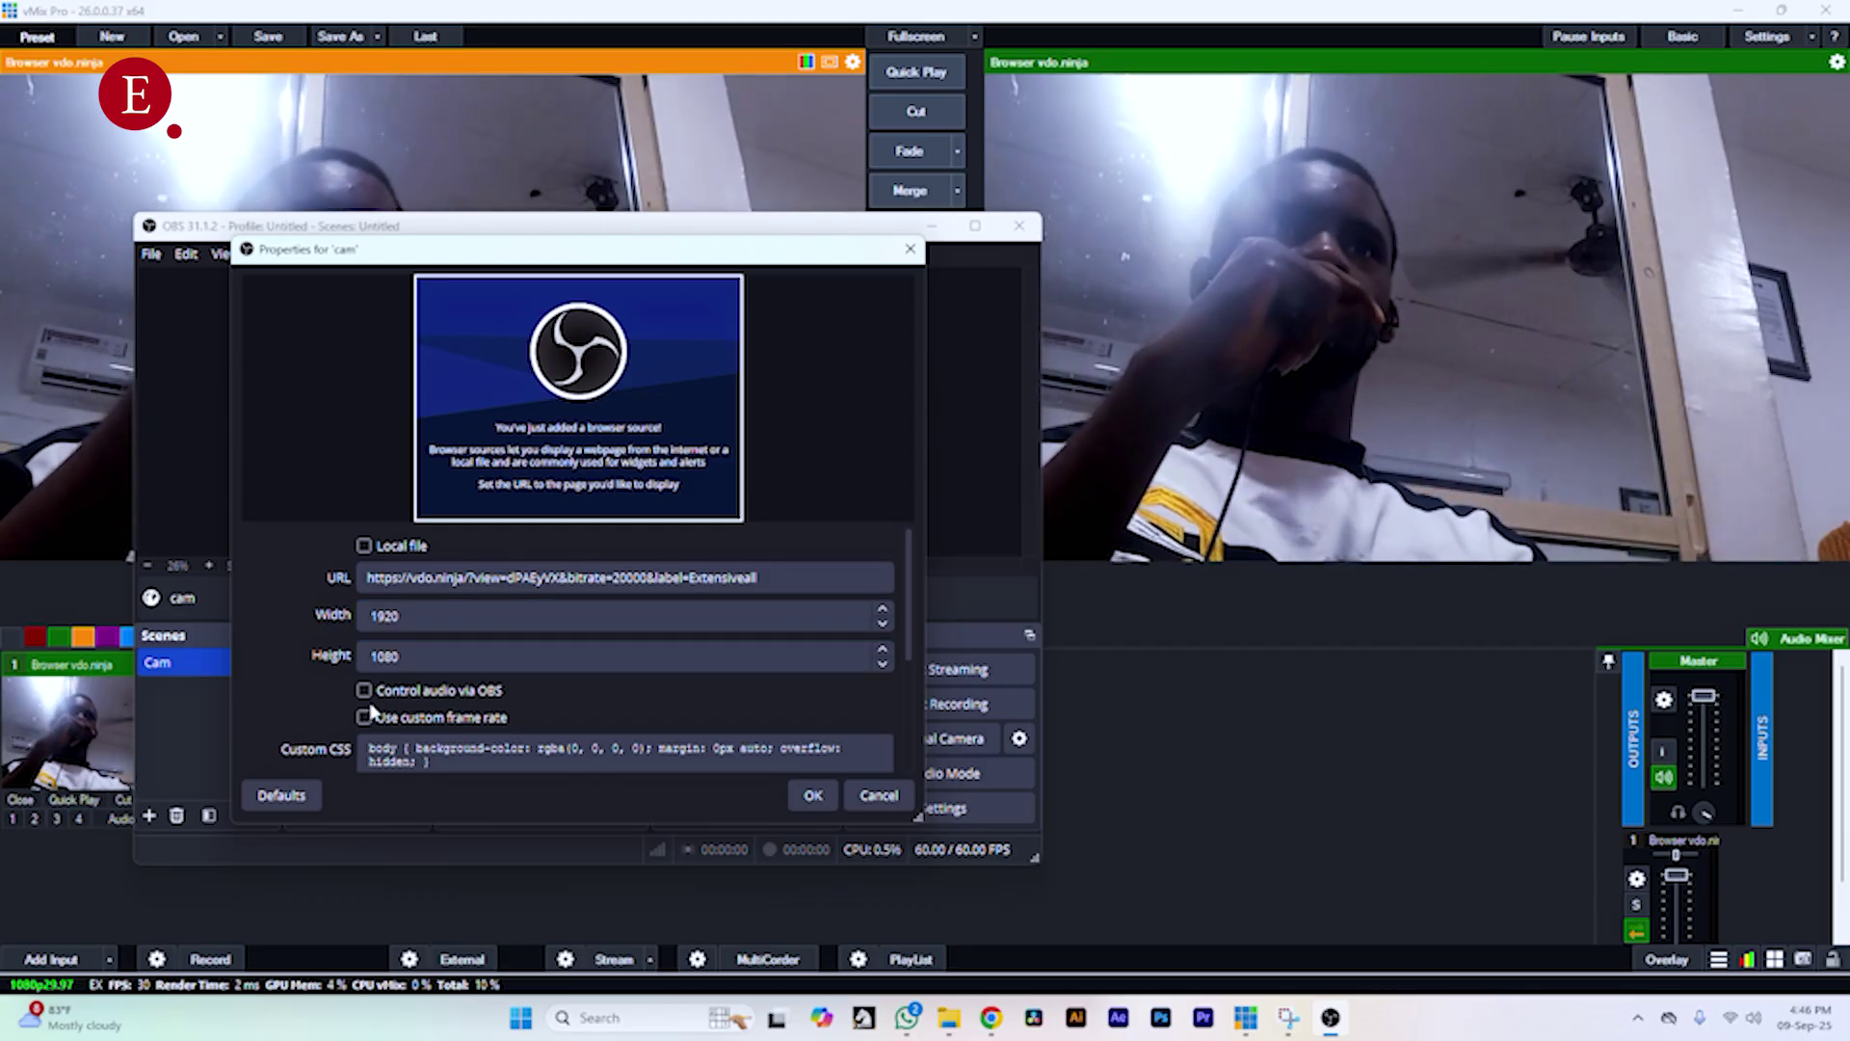
pyautogui.click(376, 694)
pyautogui.click(813, 795)
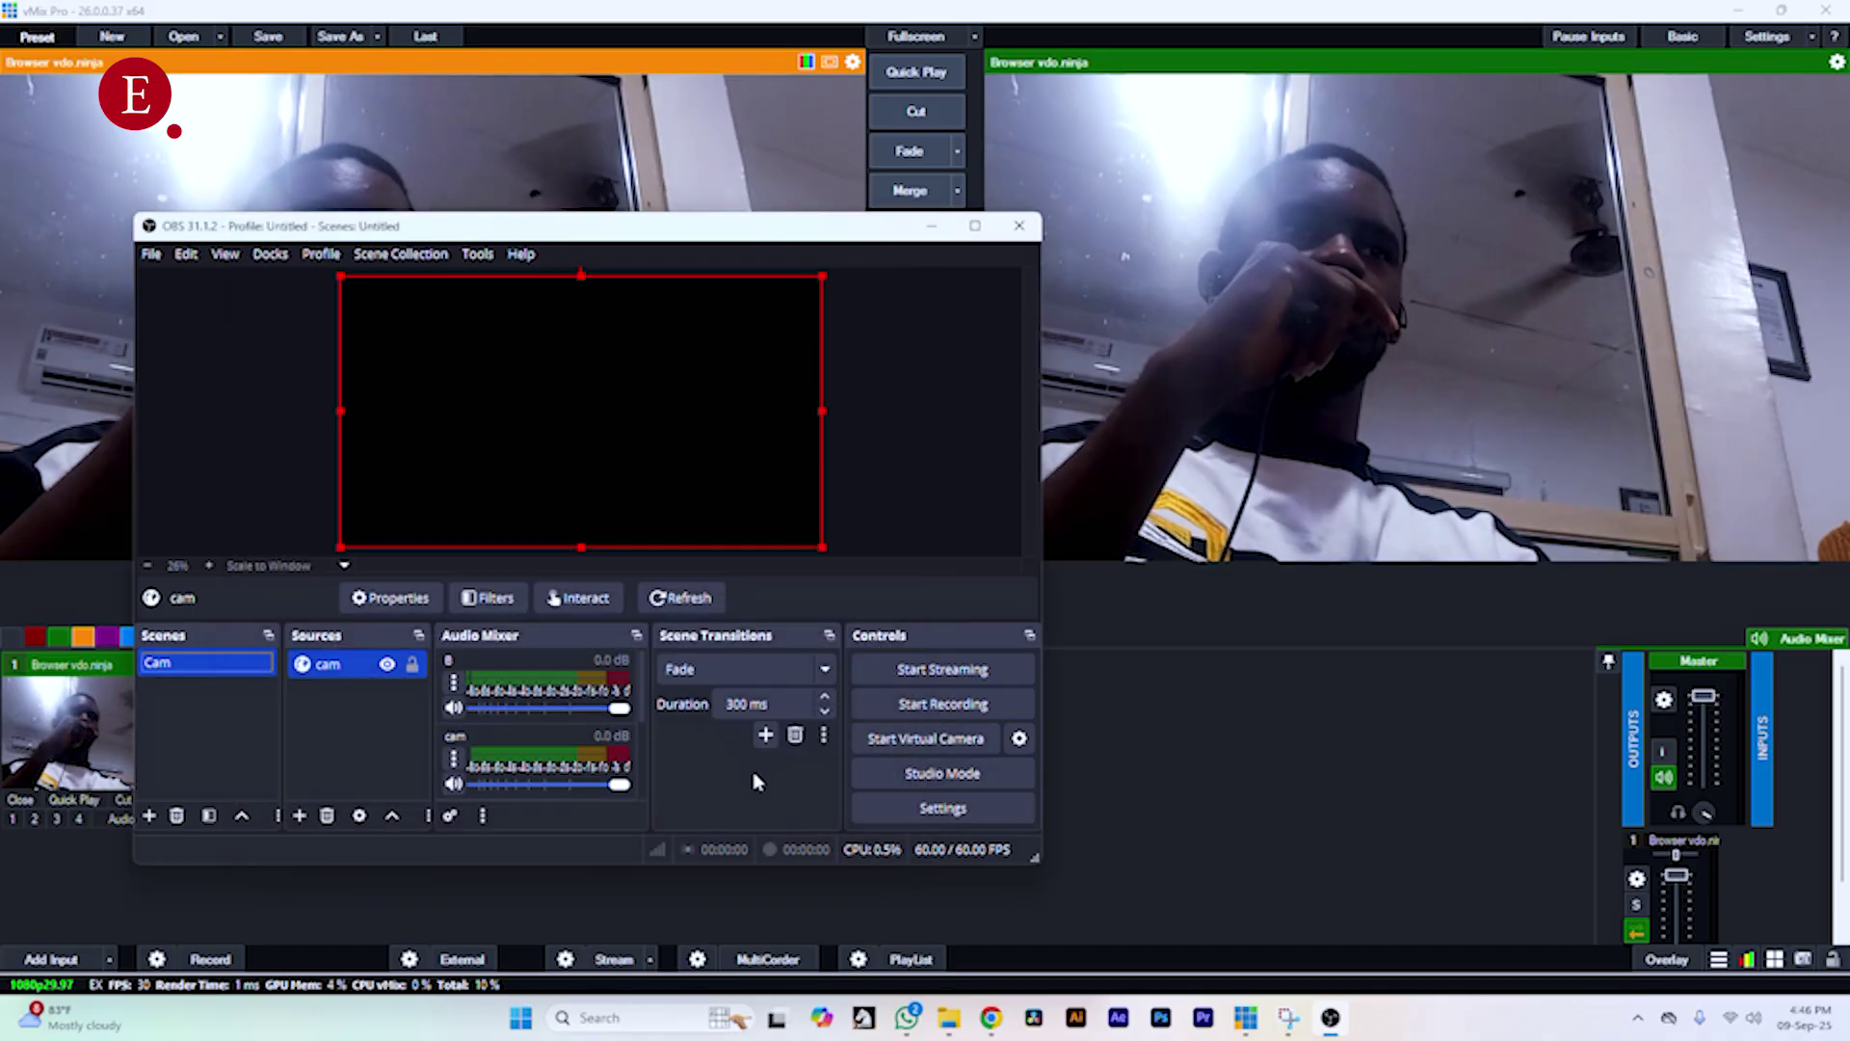
# - Mute the cam audio, flip the cam source horizontally, and close vMix without saving
pyautogui.moveTo(641, 694)
pyautogui.mouseDown()
pyautogui.moveTo(646, 819)
pyautogui.moveTo(634, 686)
pyautogui.mouseUp()
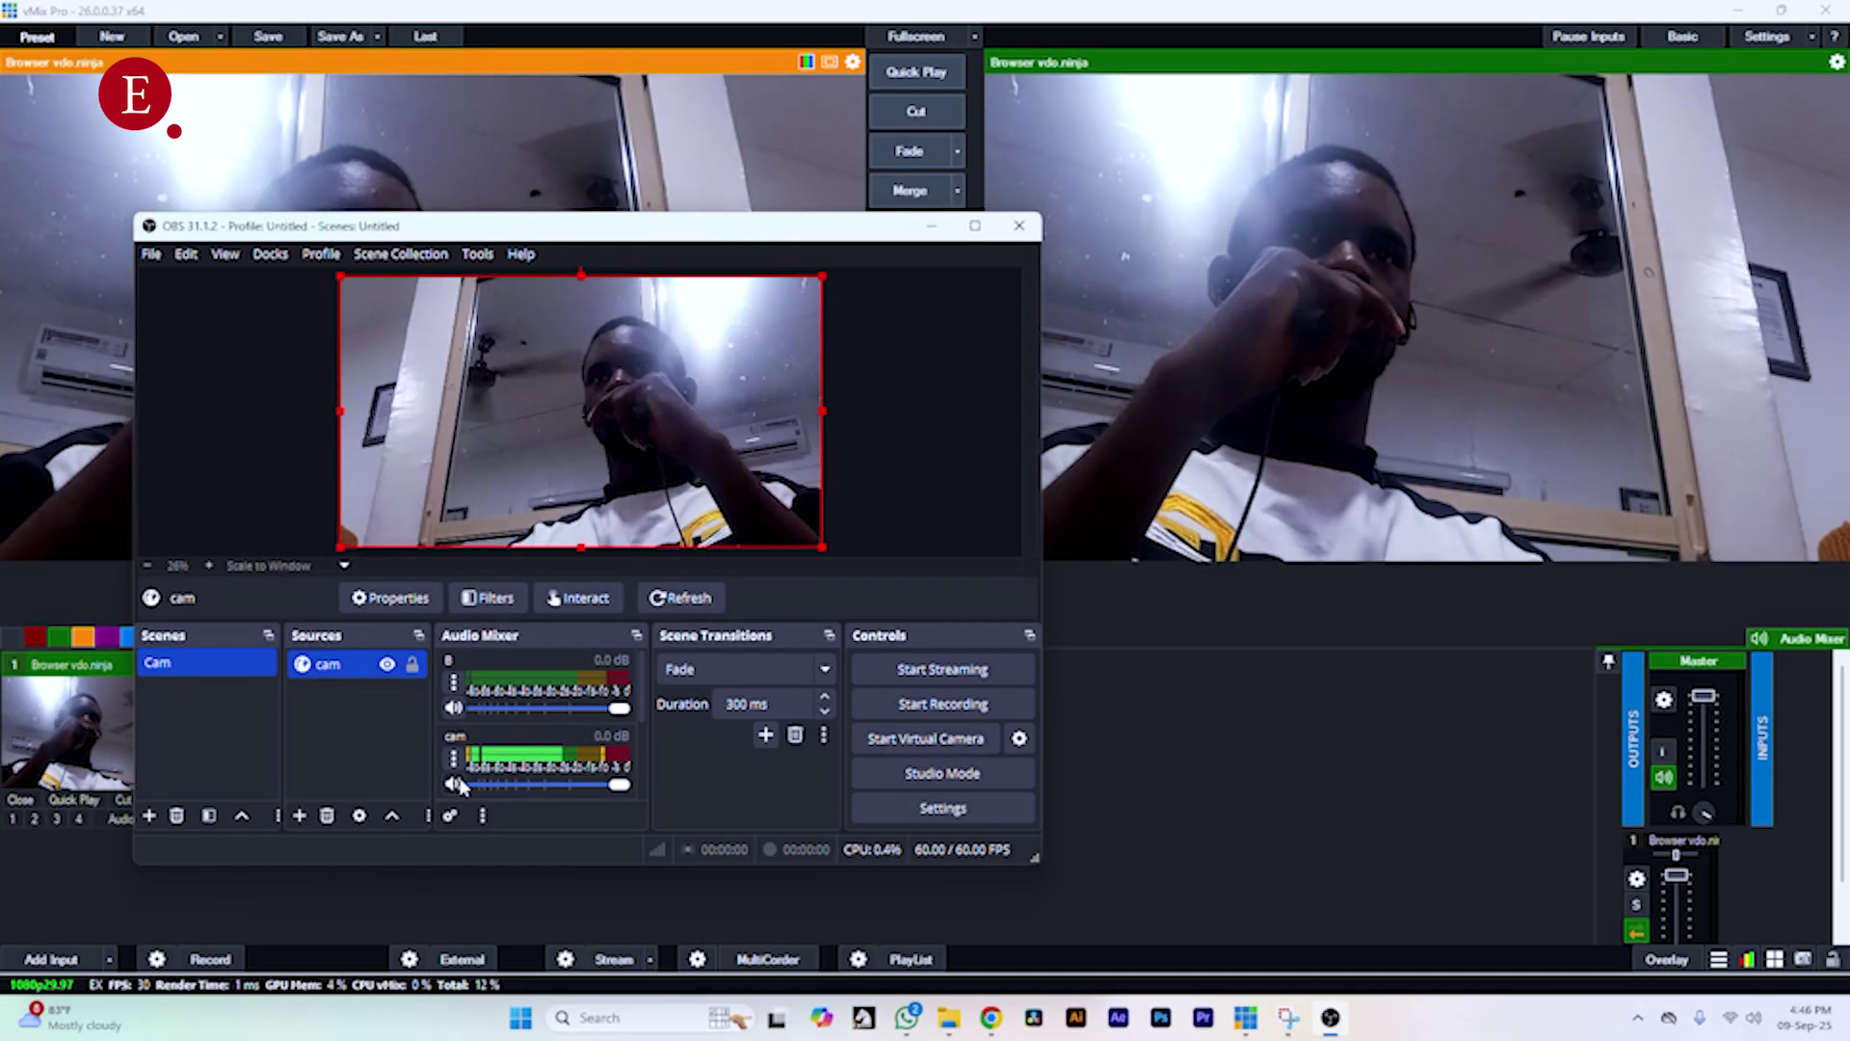
pyautogui.click(453, 783)
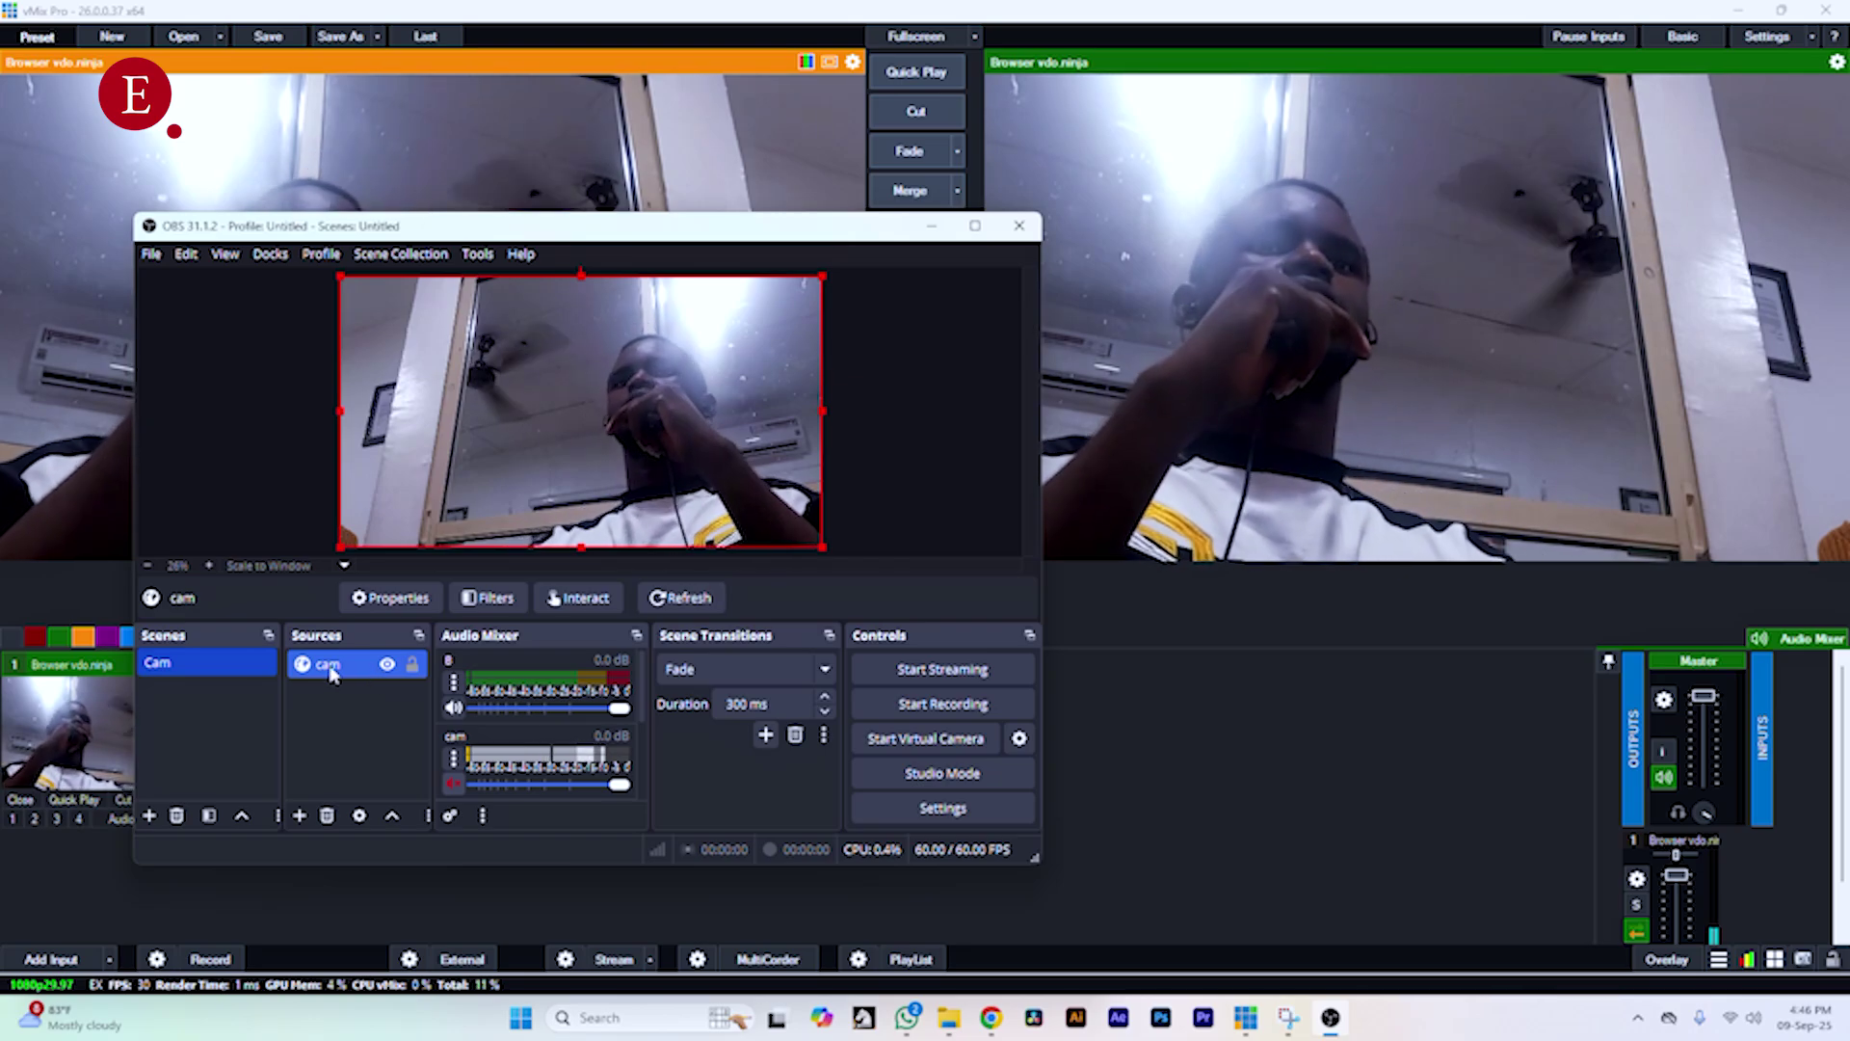
pyautogui.rightClick(331, 678)
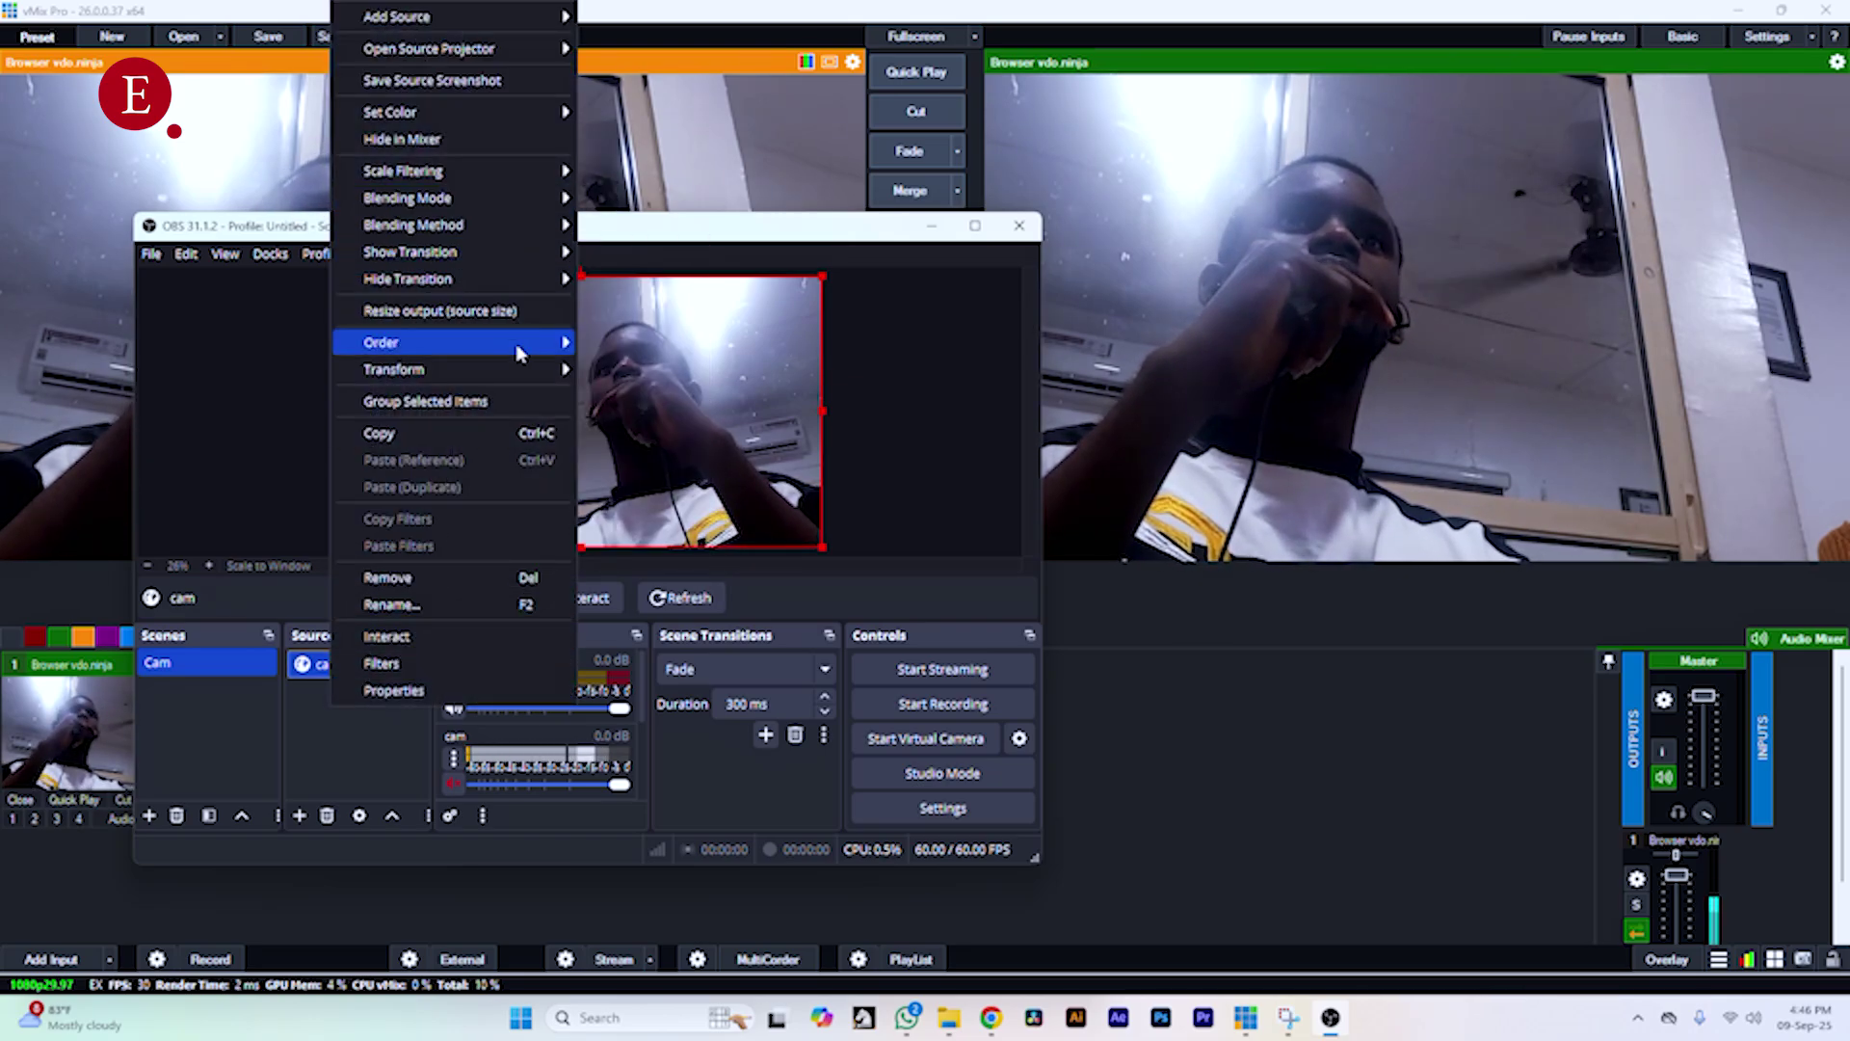
pyautogui.moveTo(524, 369)
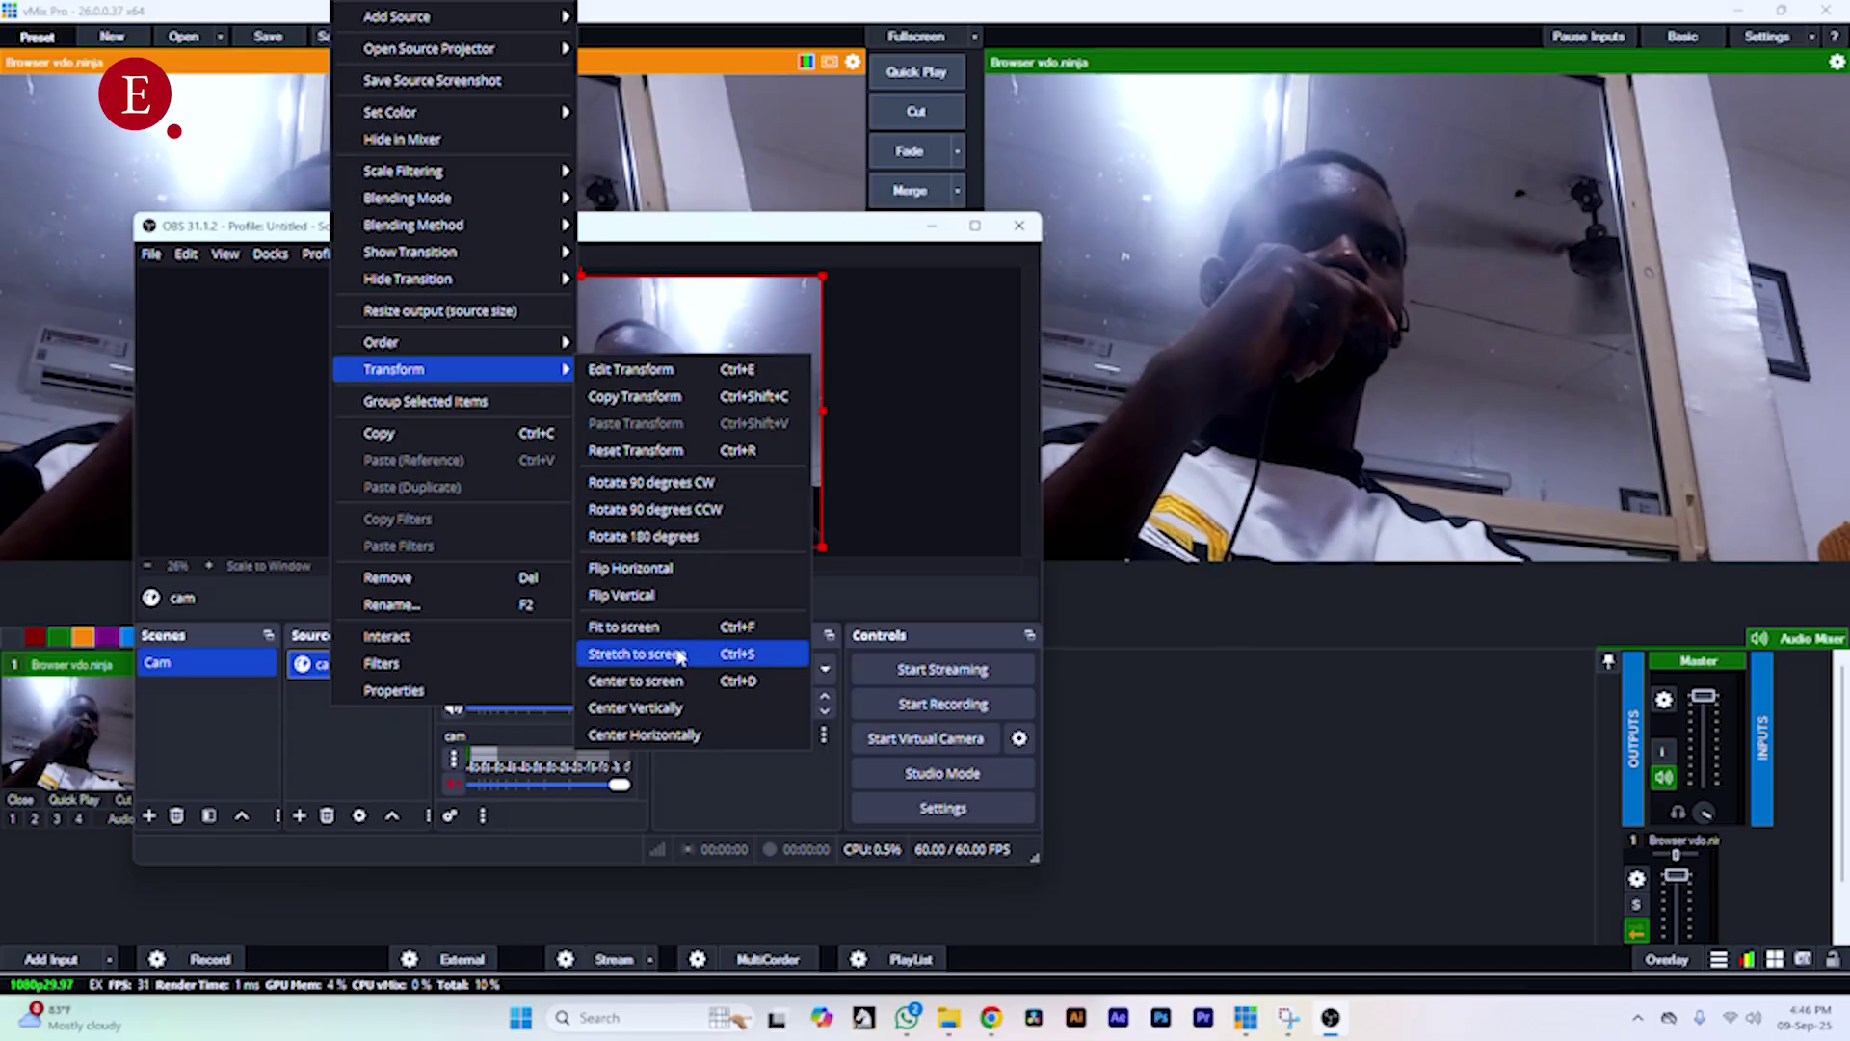
pyautogui.click(673, 569)
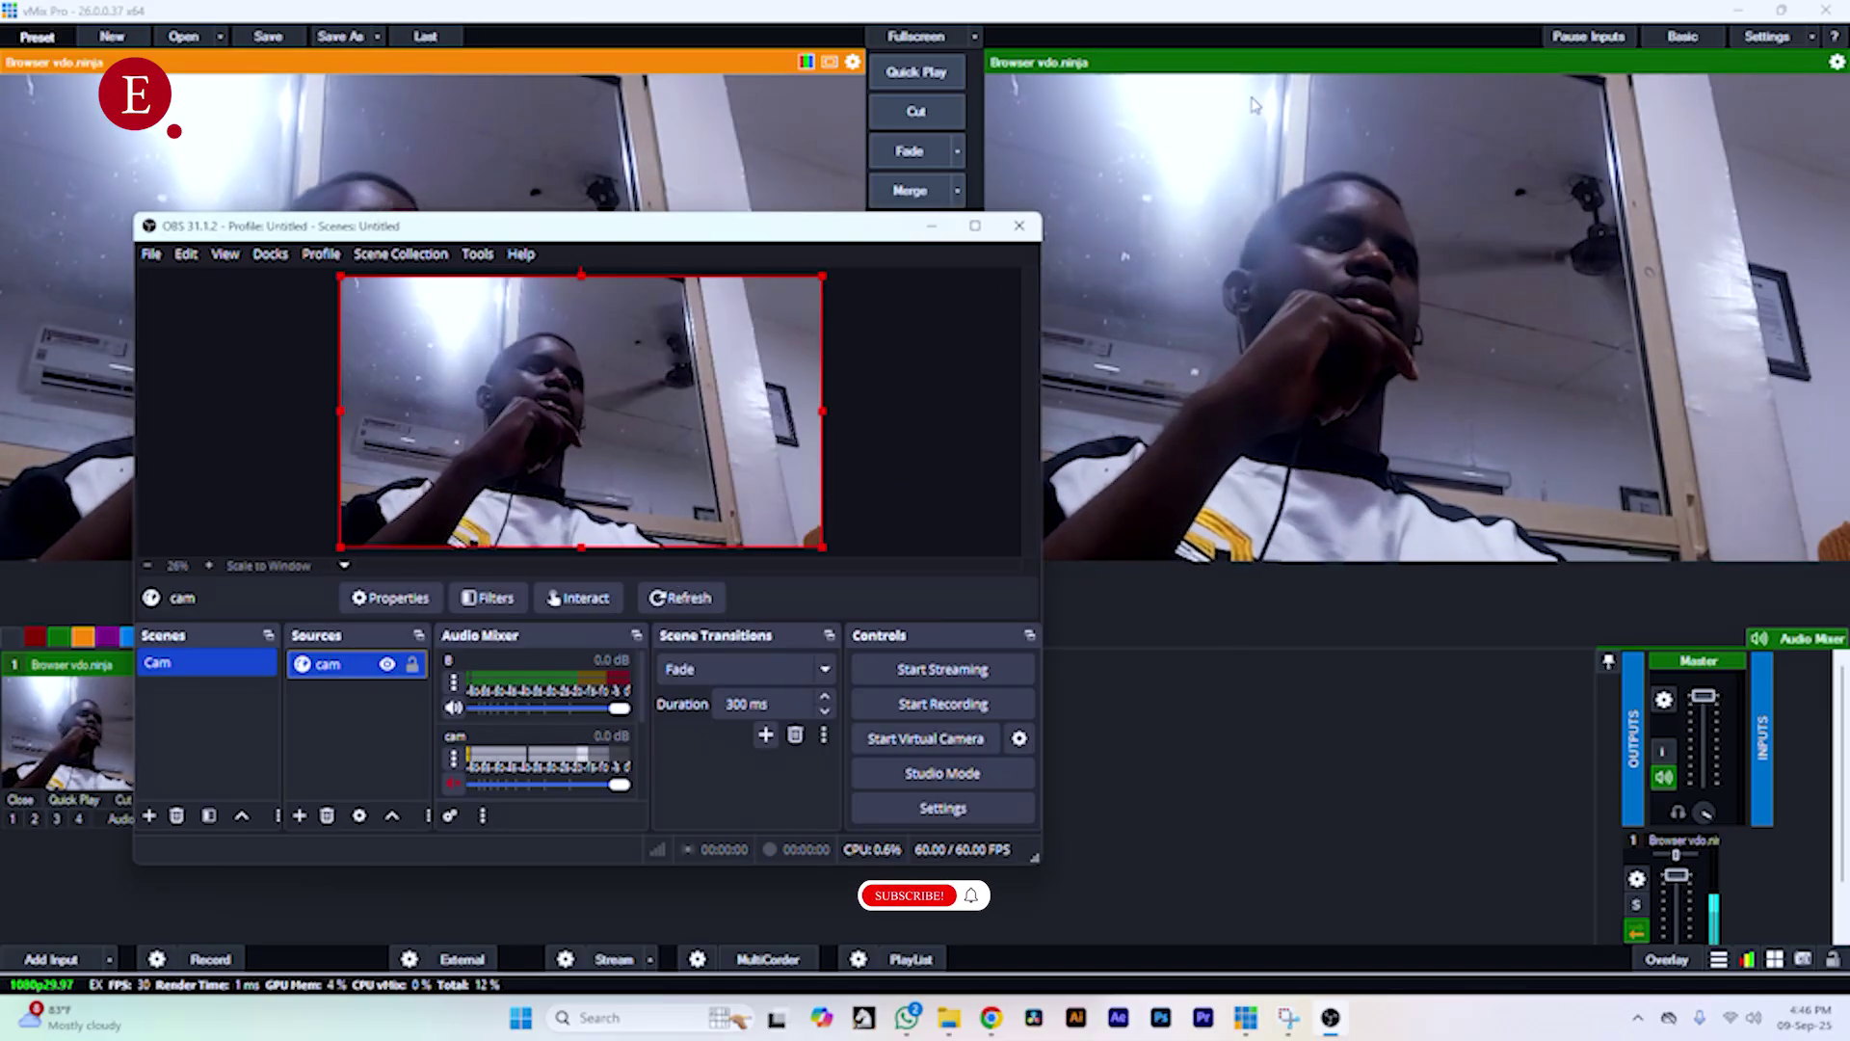
pyautogui.hotkey('alt', 'F4')
pyautogui.hotkey('alt', 'F4')
pyautogui.press('Escape')
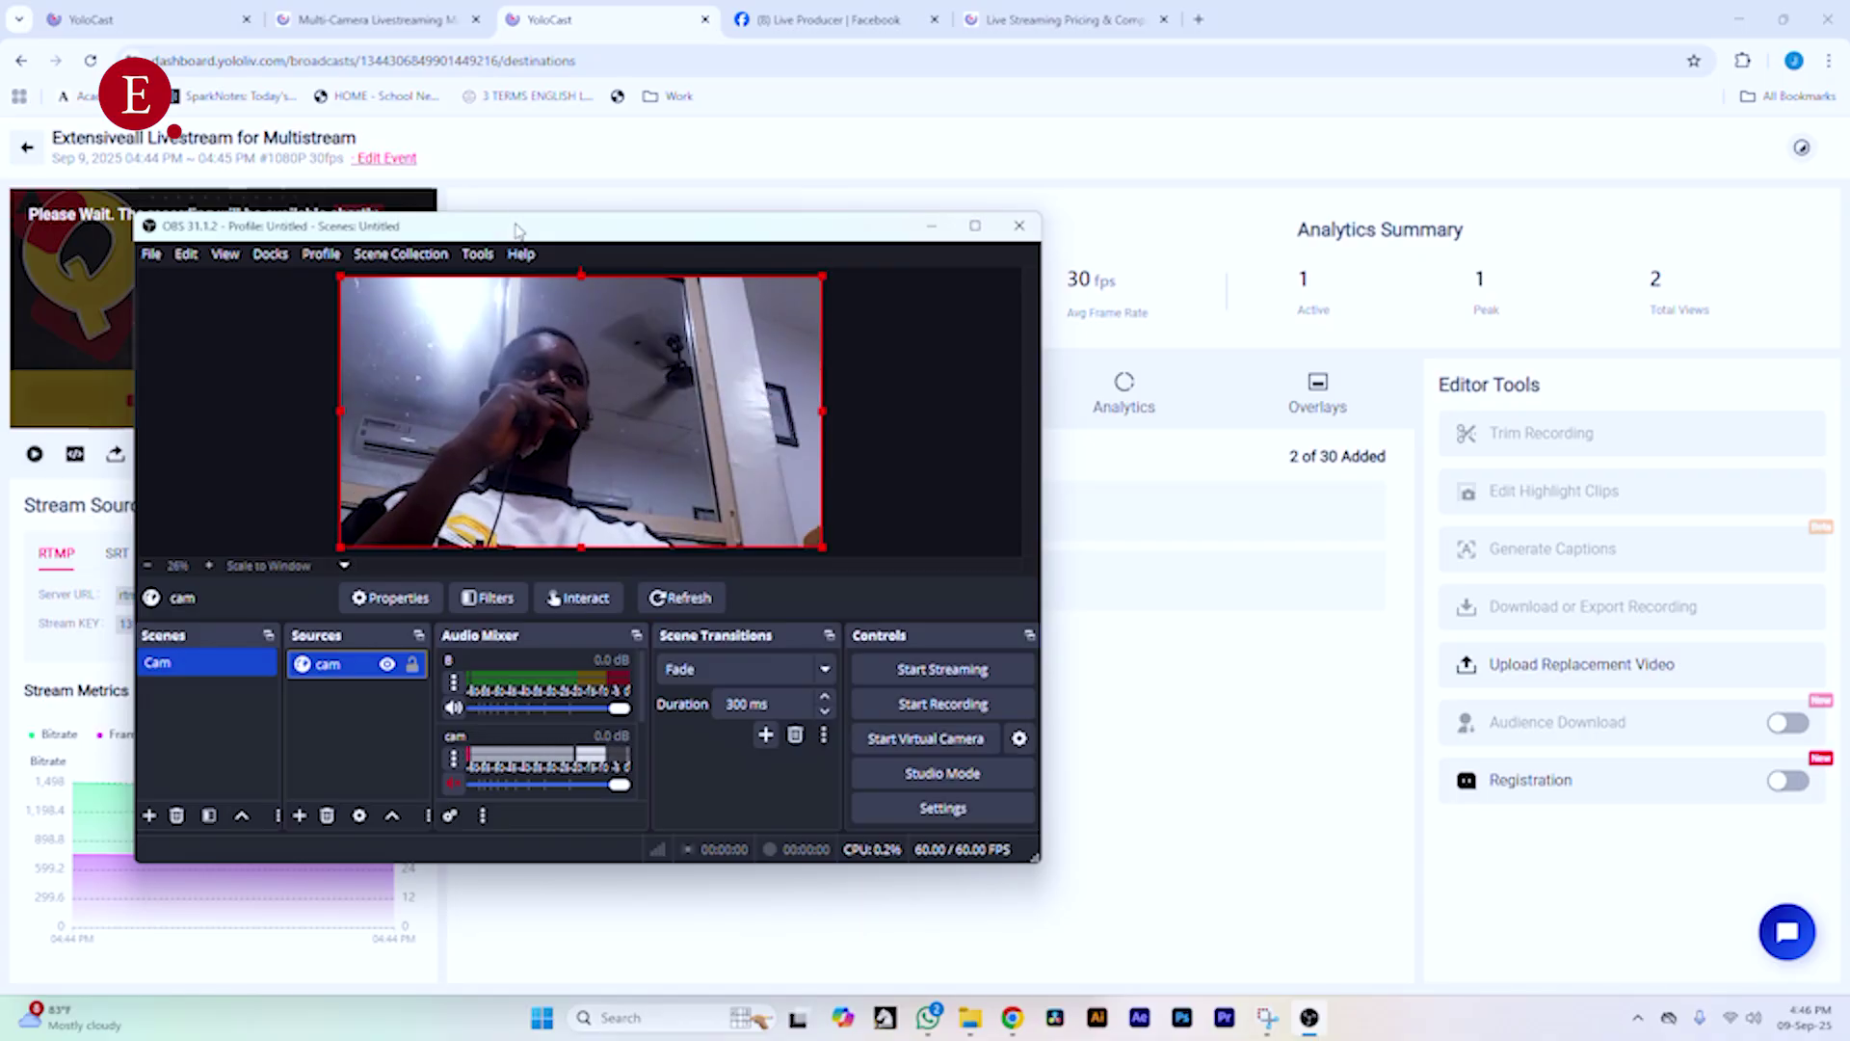
# - Copy the YoloCast RTMP server URL and set the OBS Stream service to Custom
pyautogui.moveTo(515, 231); pyautogui.dragTo(1013, 230)
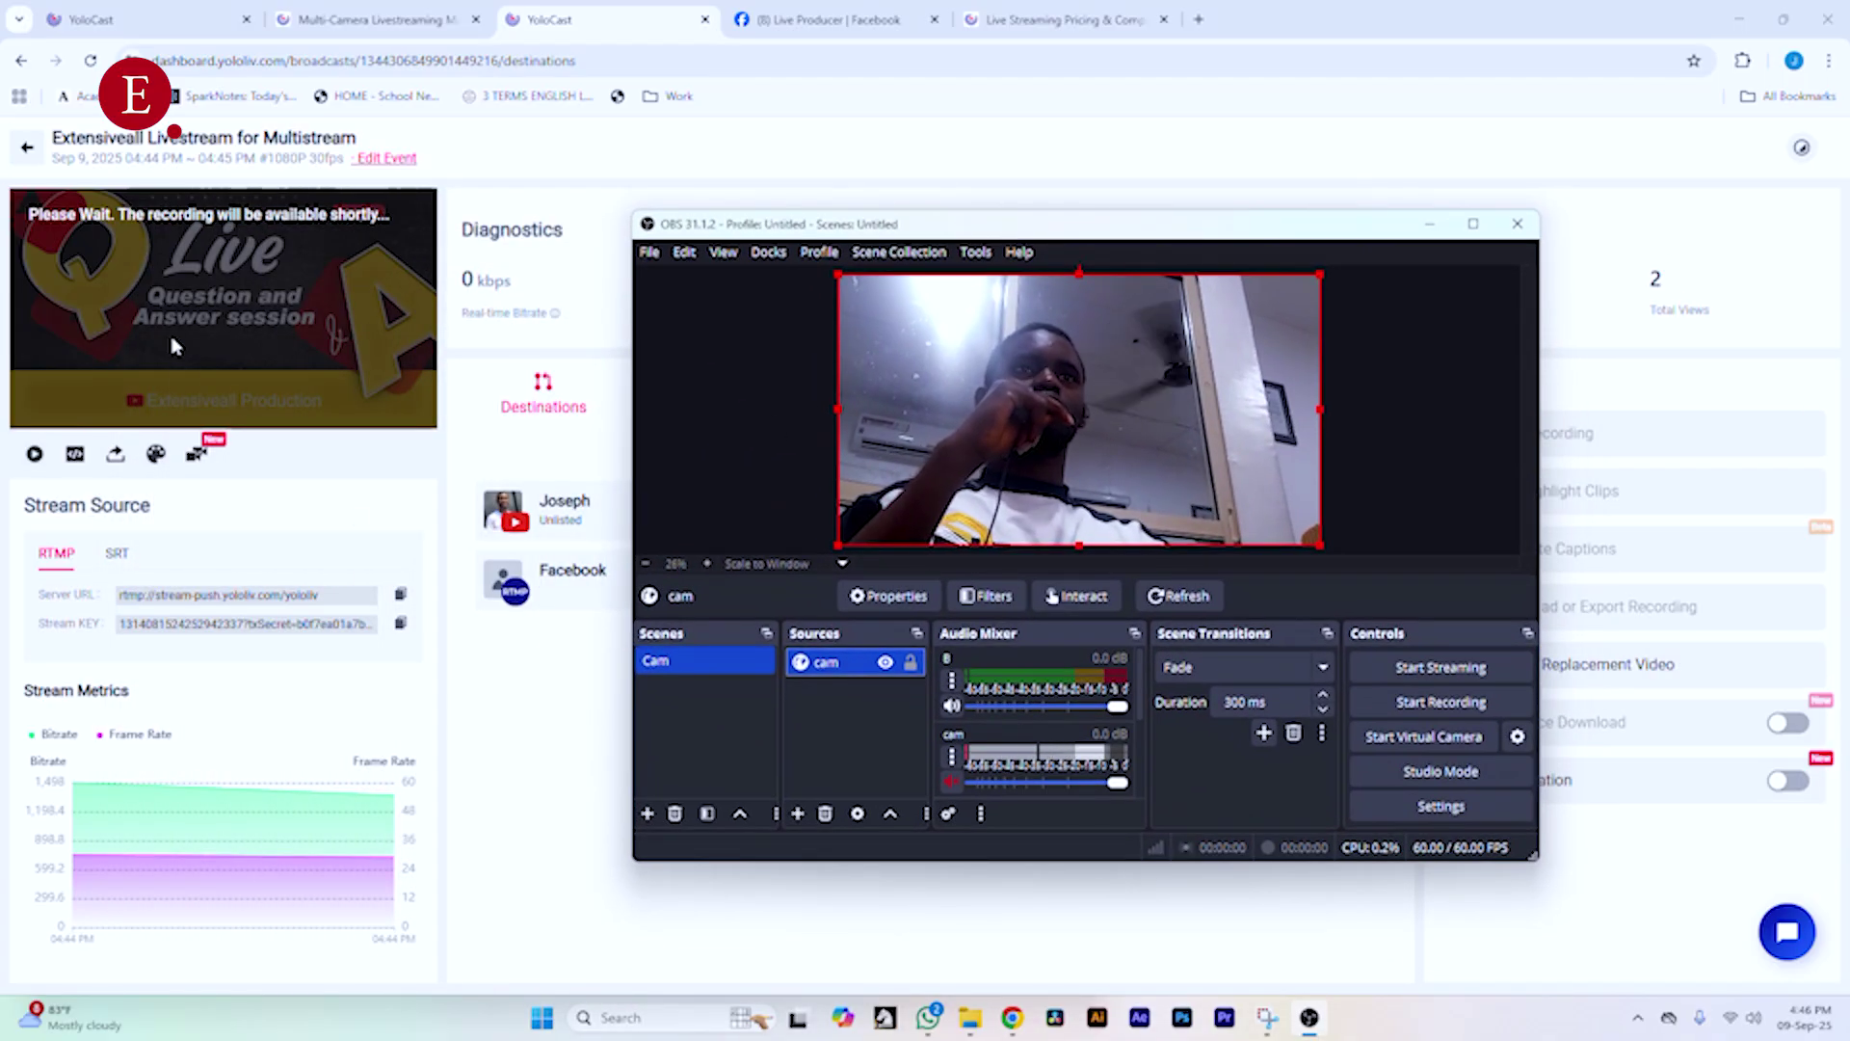
pyautogui.click(402, 602)
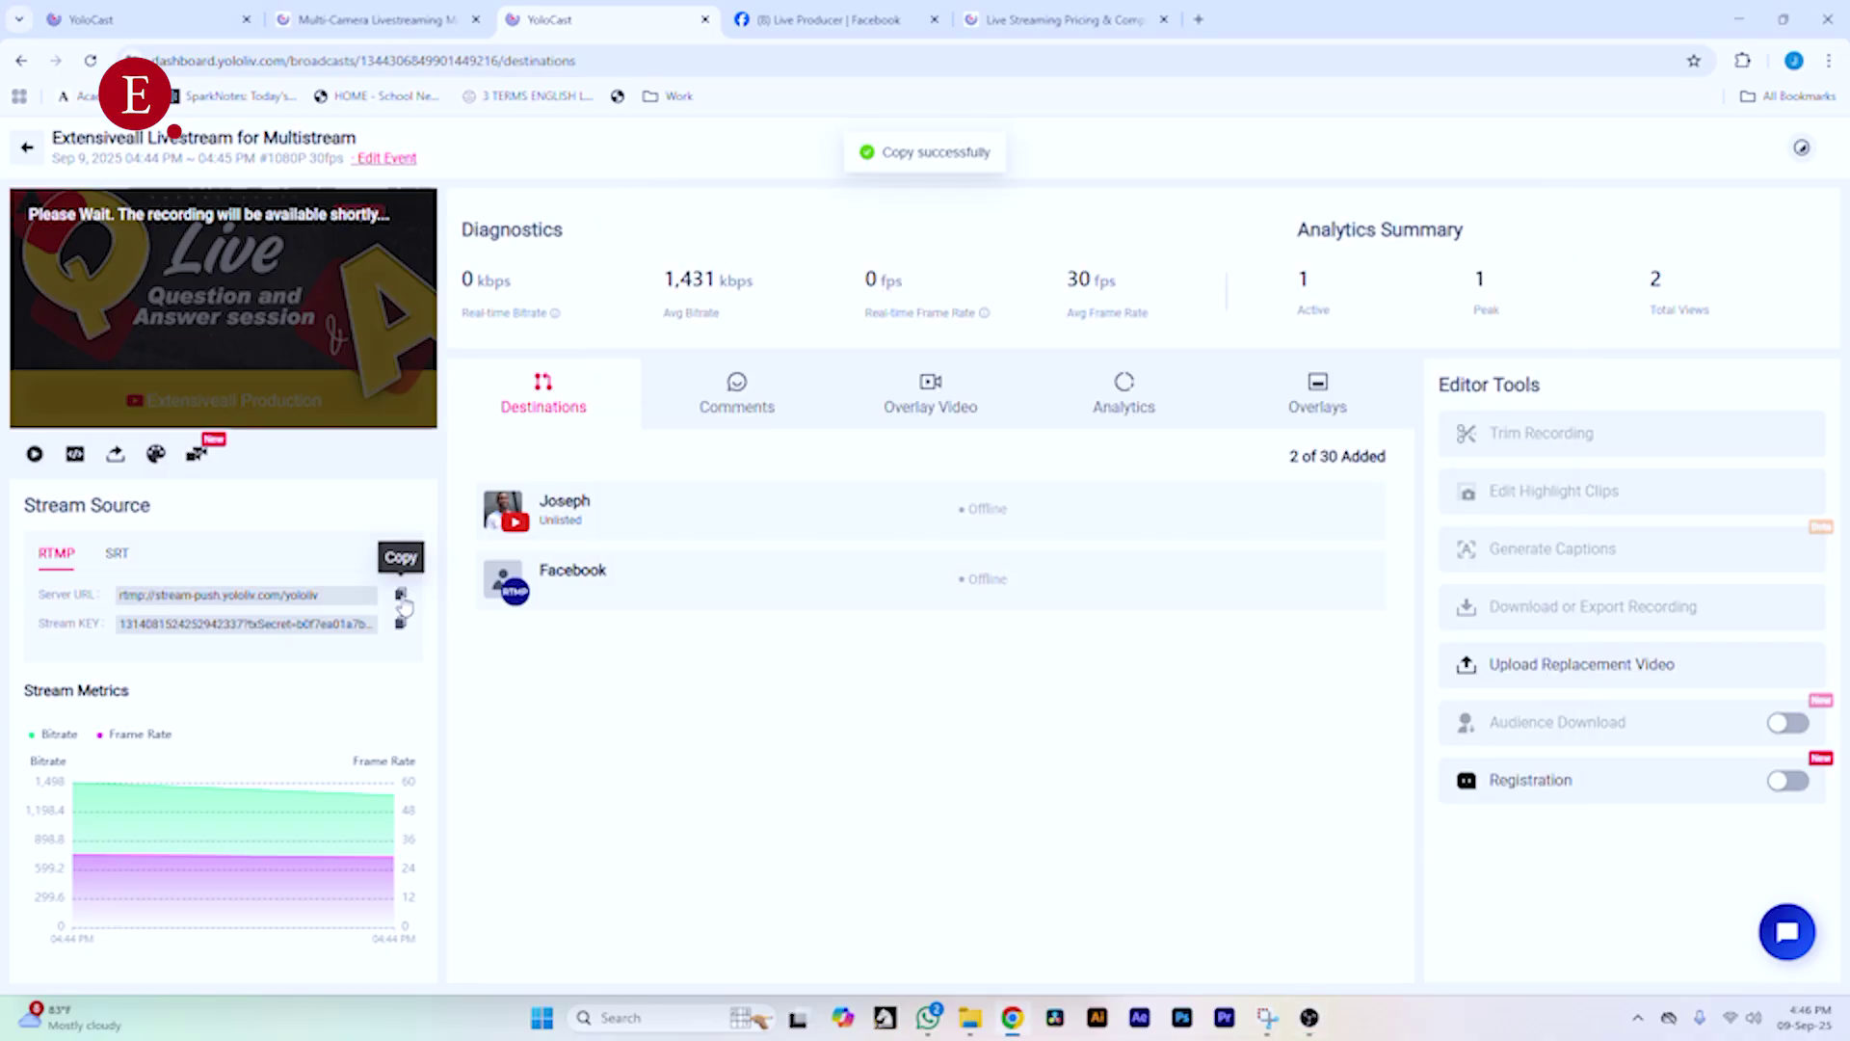
pyautogui.click(1309, 1017)
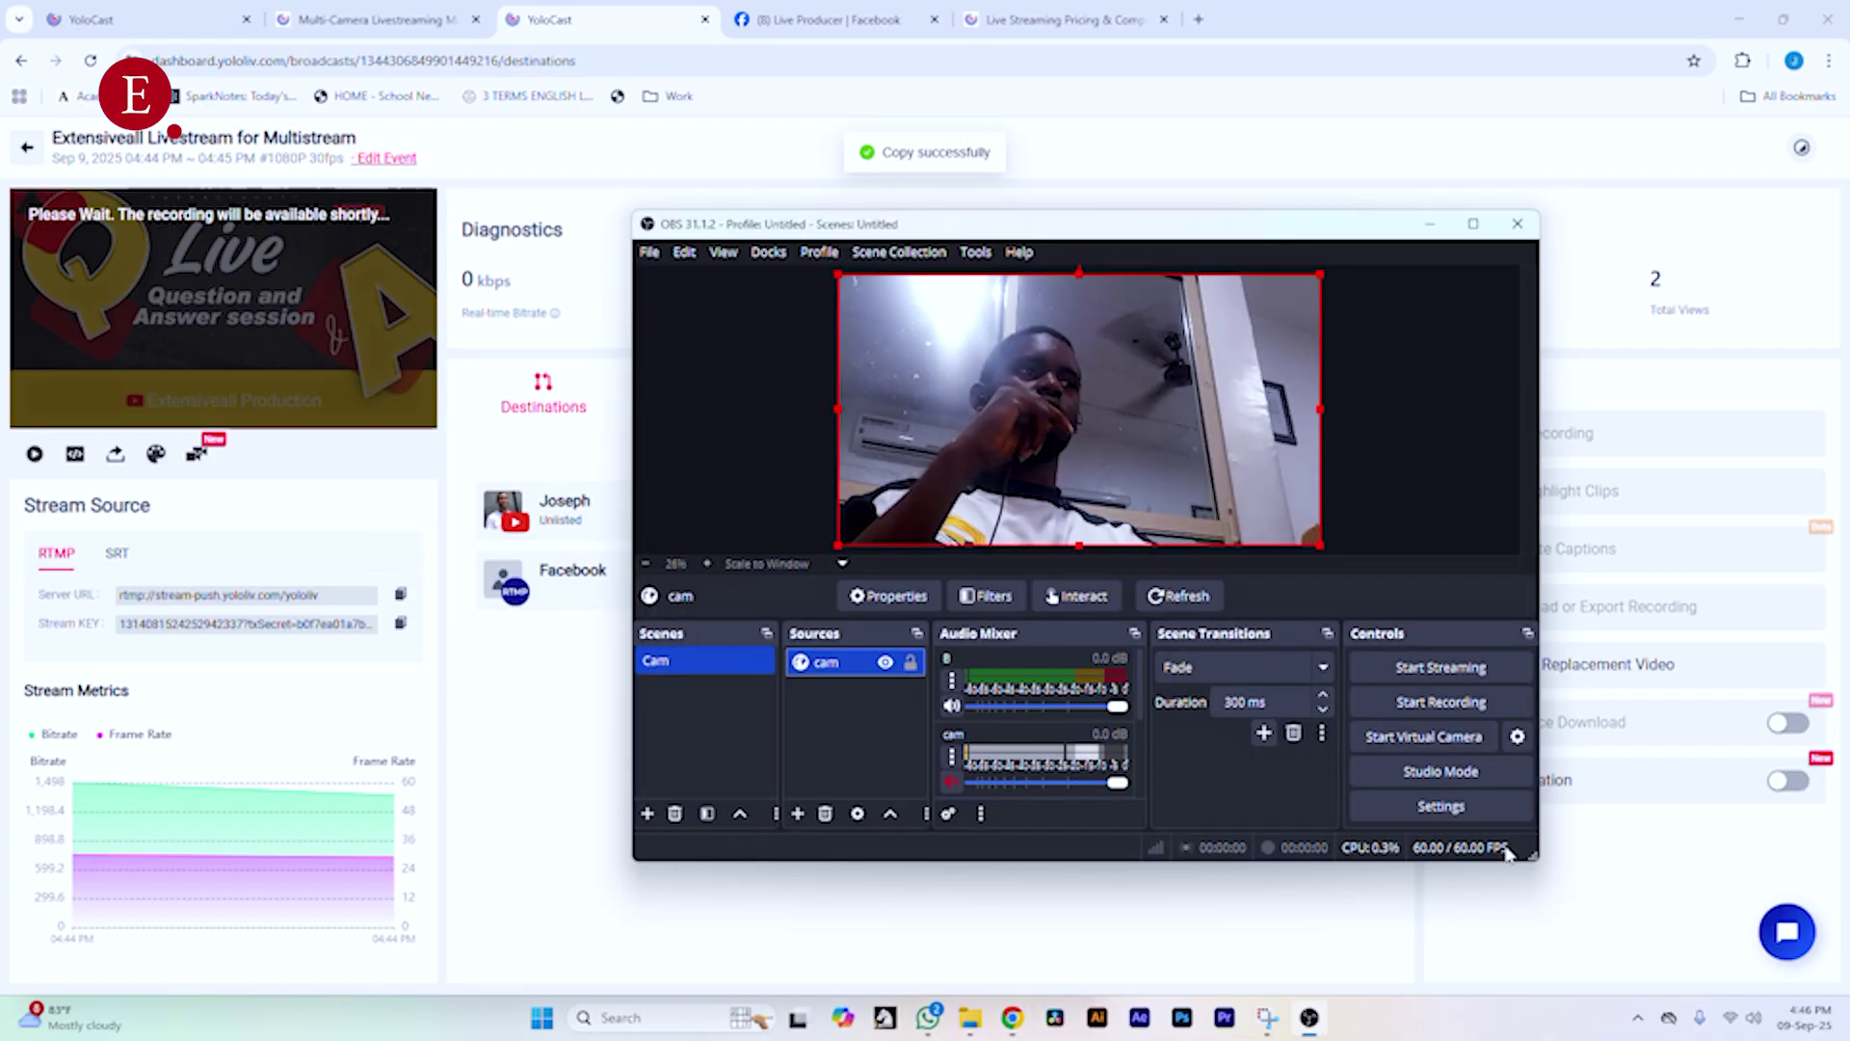
pyautogui.click(1414, 793)
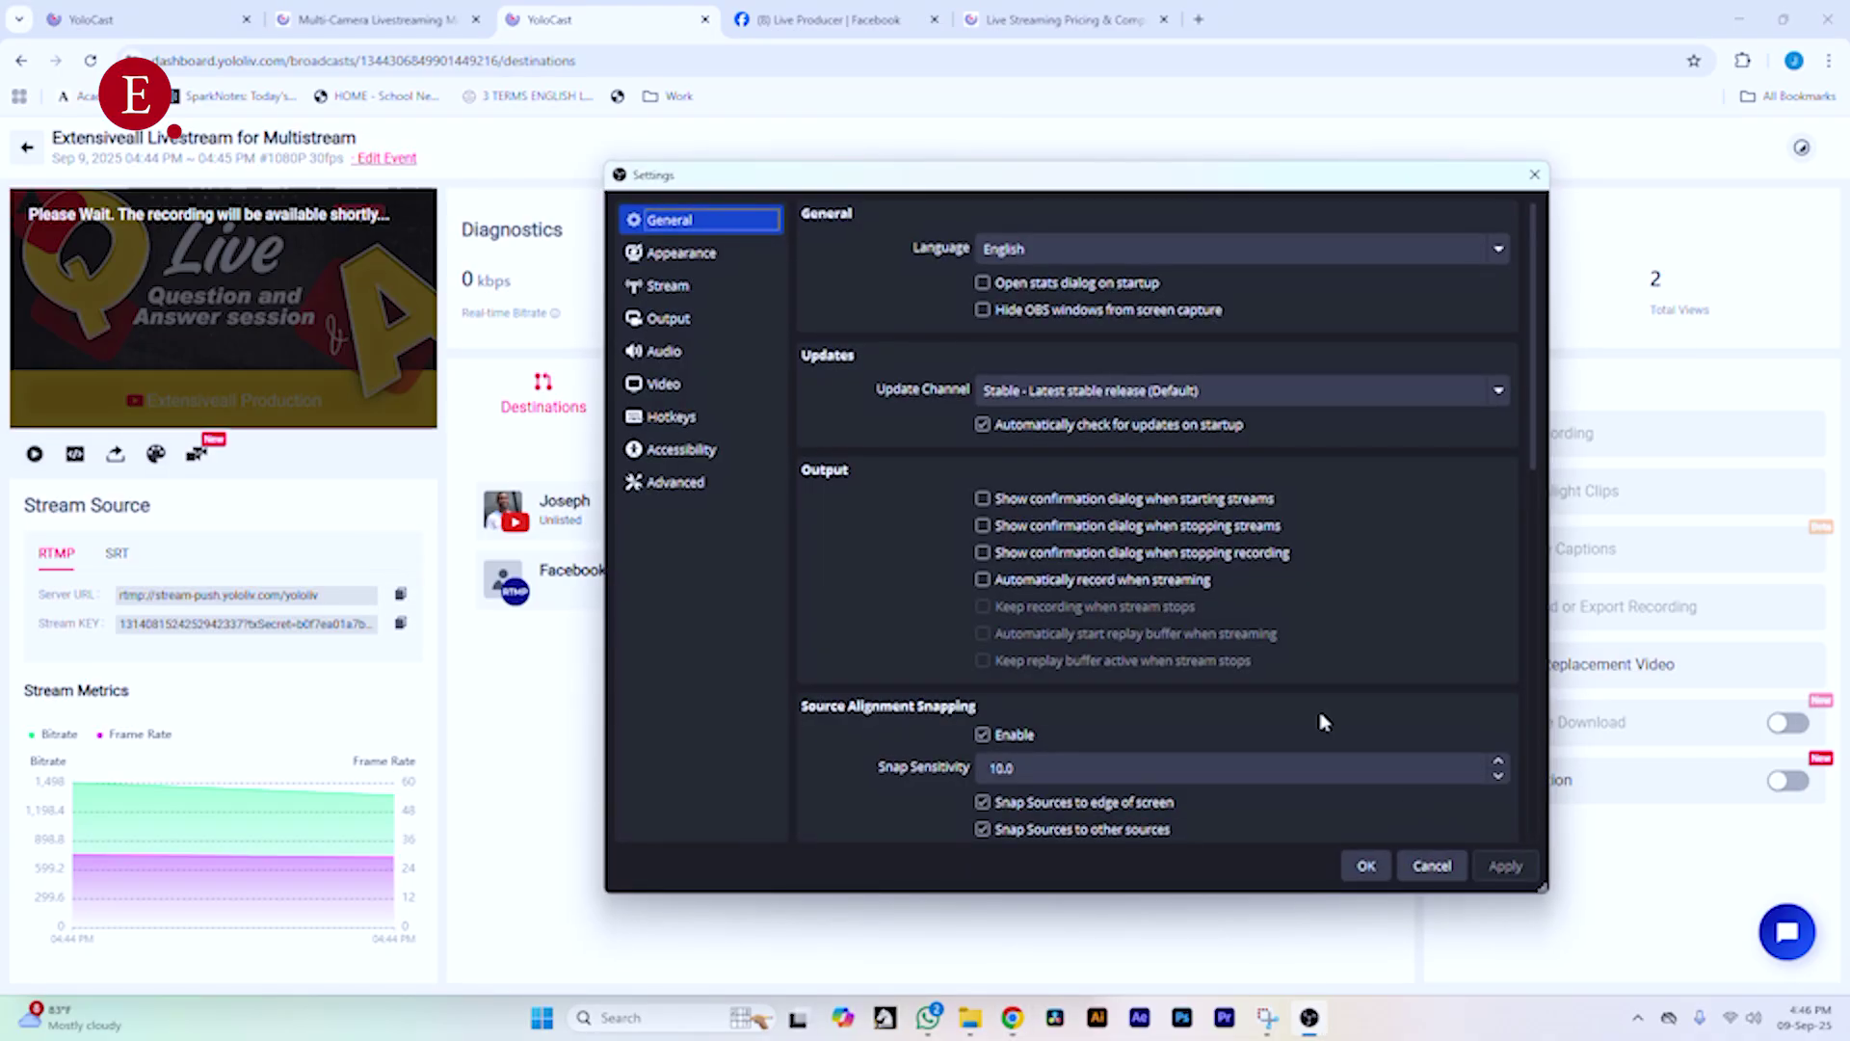
pyautogui.click(699, 287)
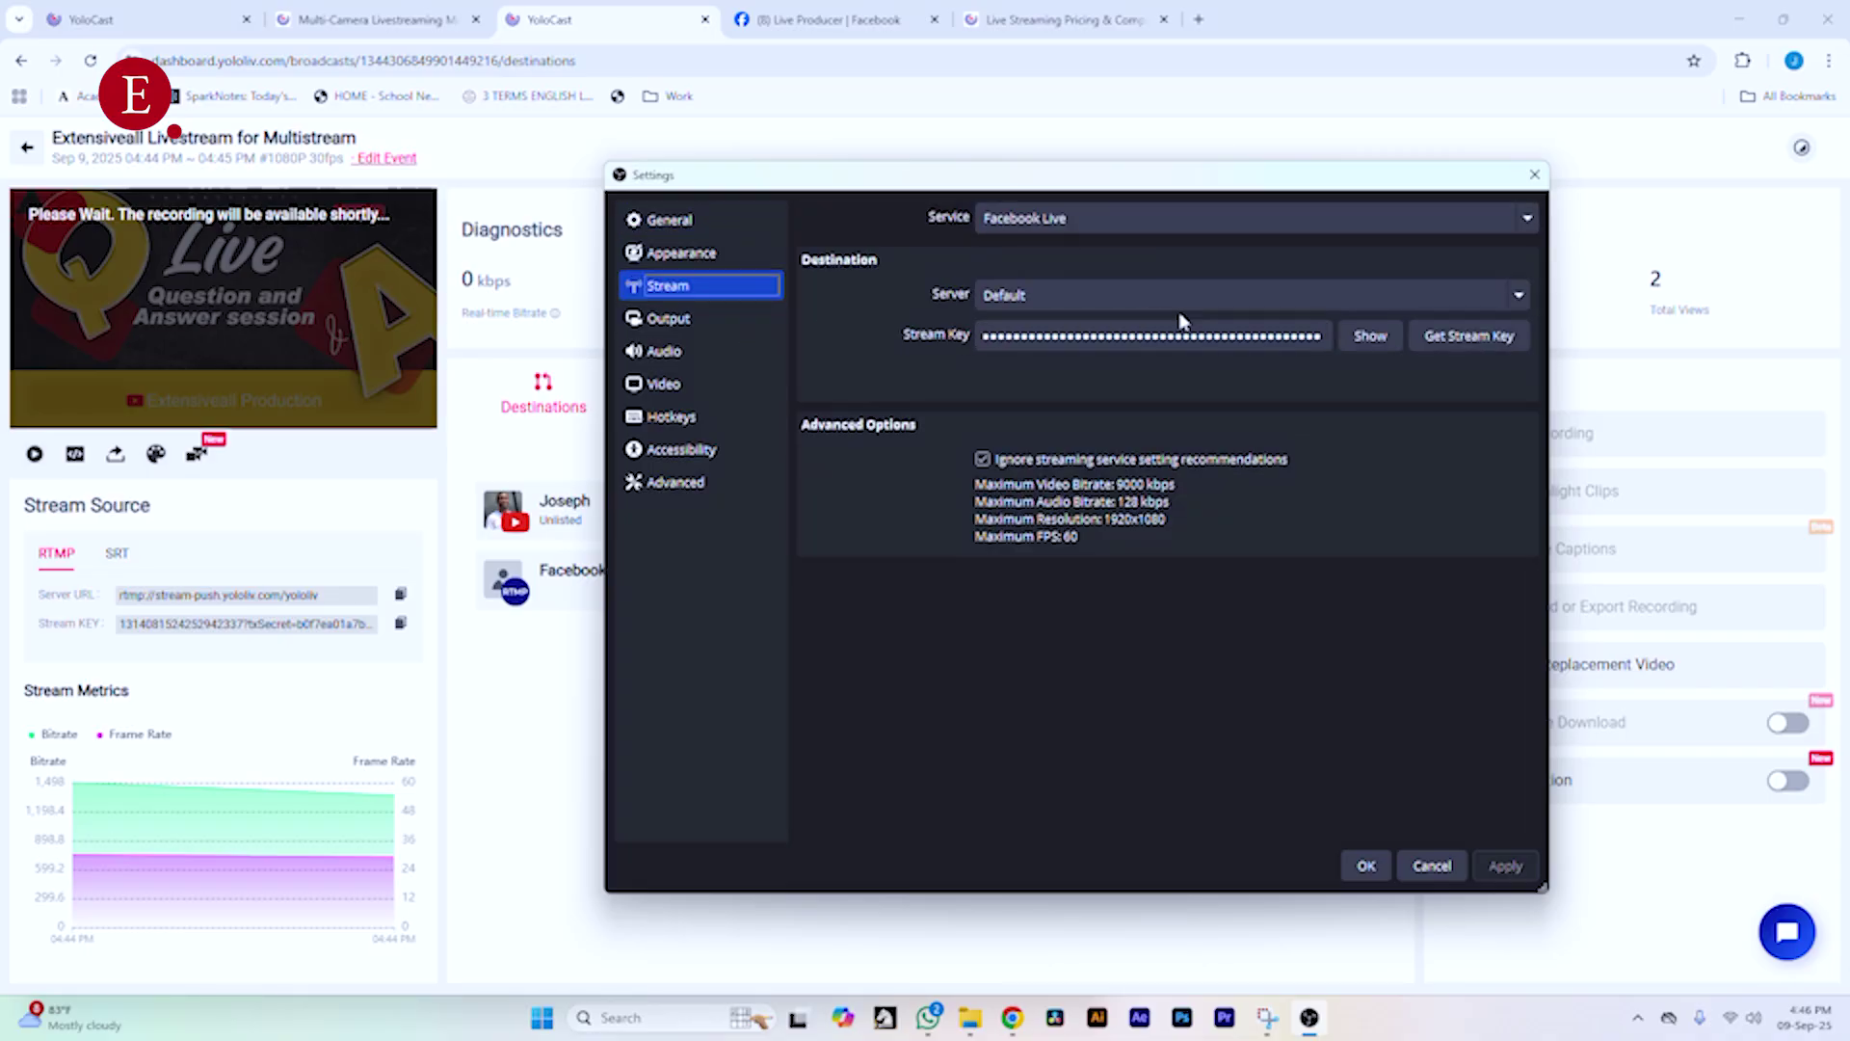
pyautogui.click(1281, 227)
pyautogui.click(1243, 137)
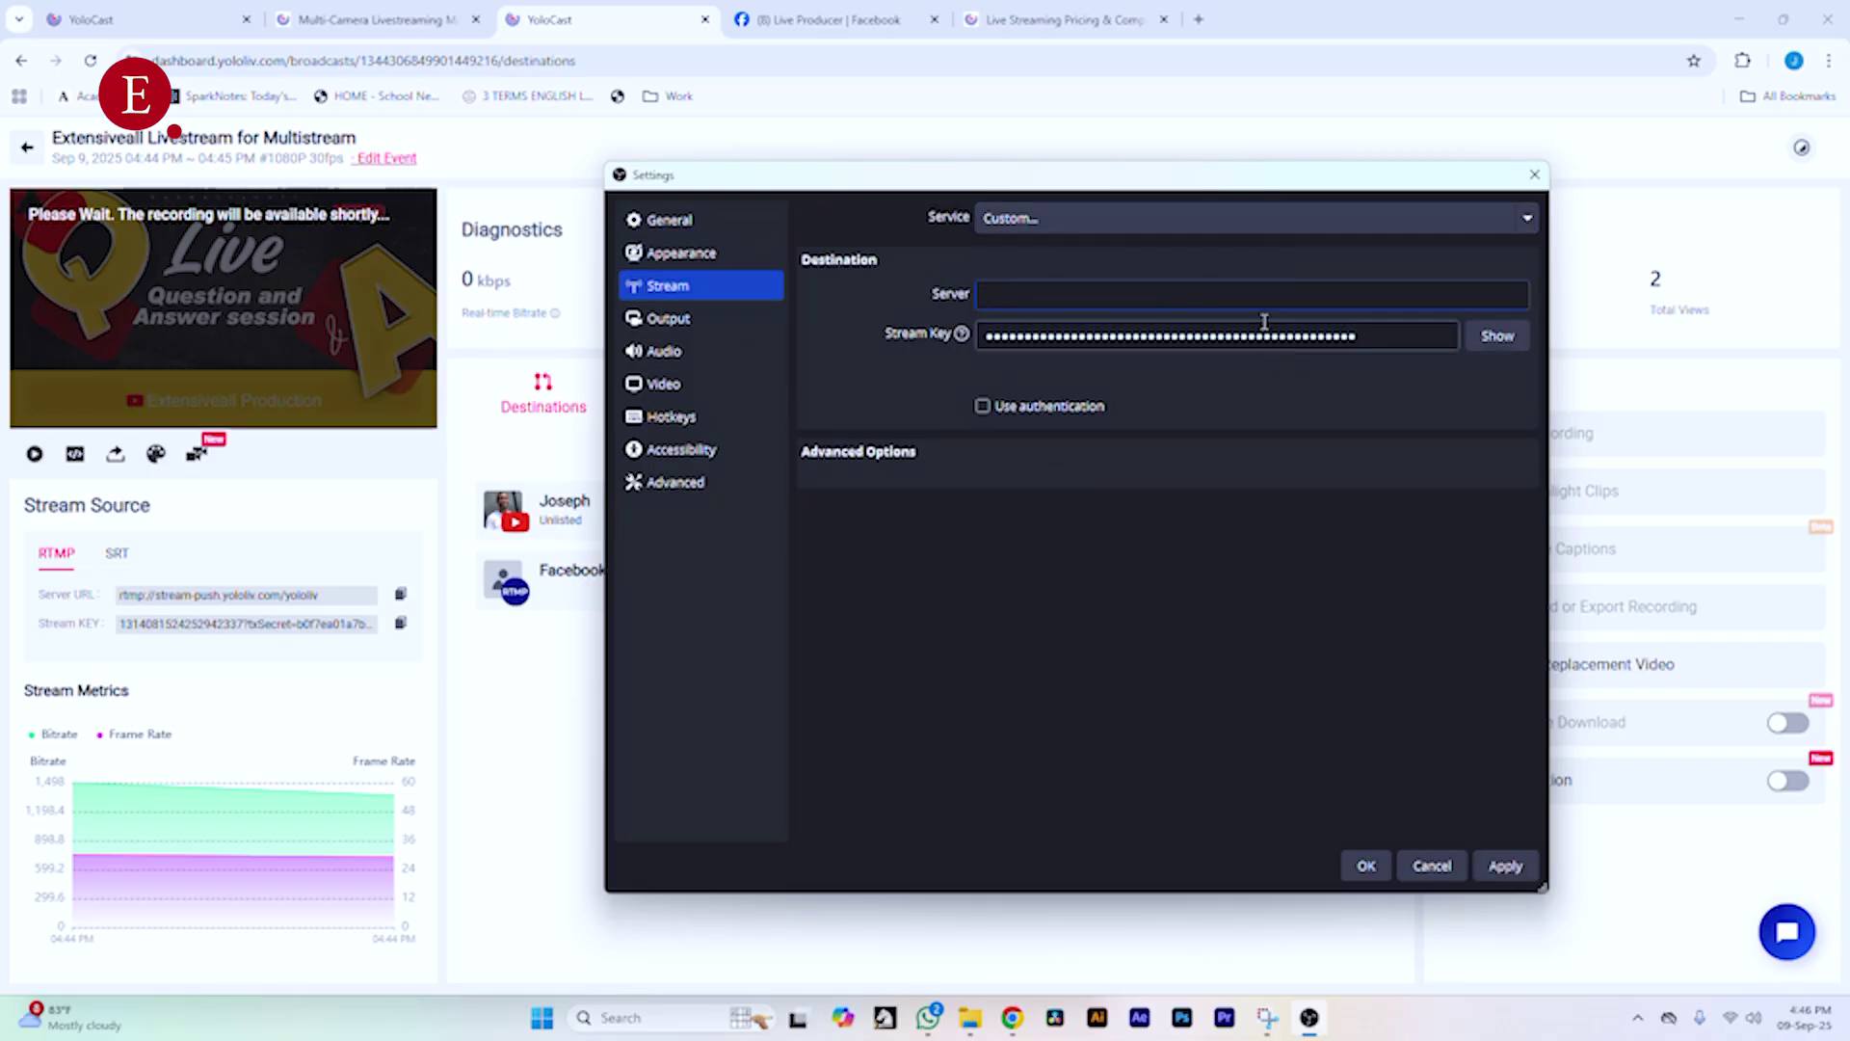
# - Replace the old stream key with YoloCast's, apply and save, then check the YoloCast dashboard
pyautogui.click(399, 624)
pyautogui.click(1313, 1022)
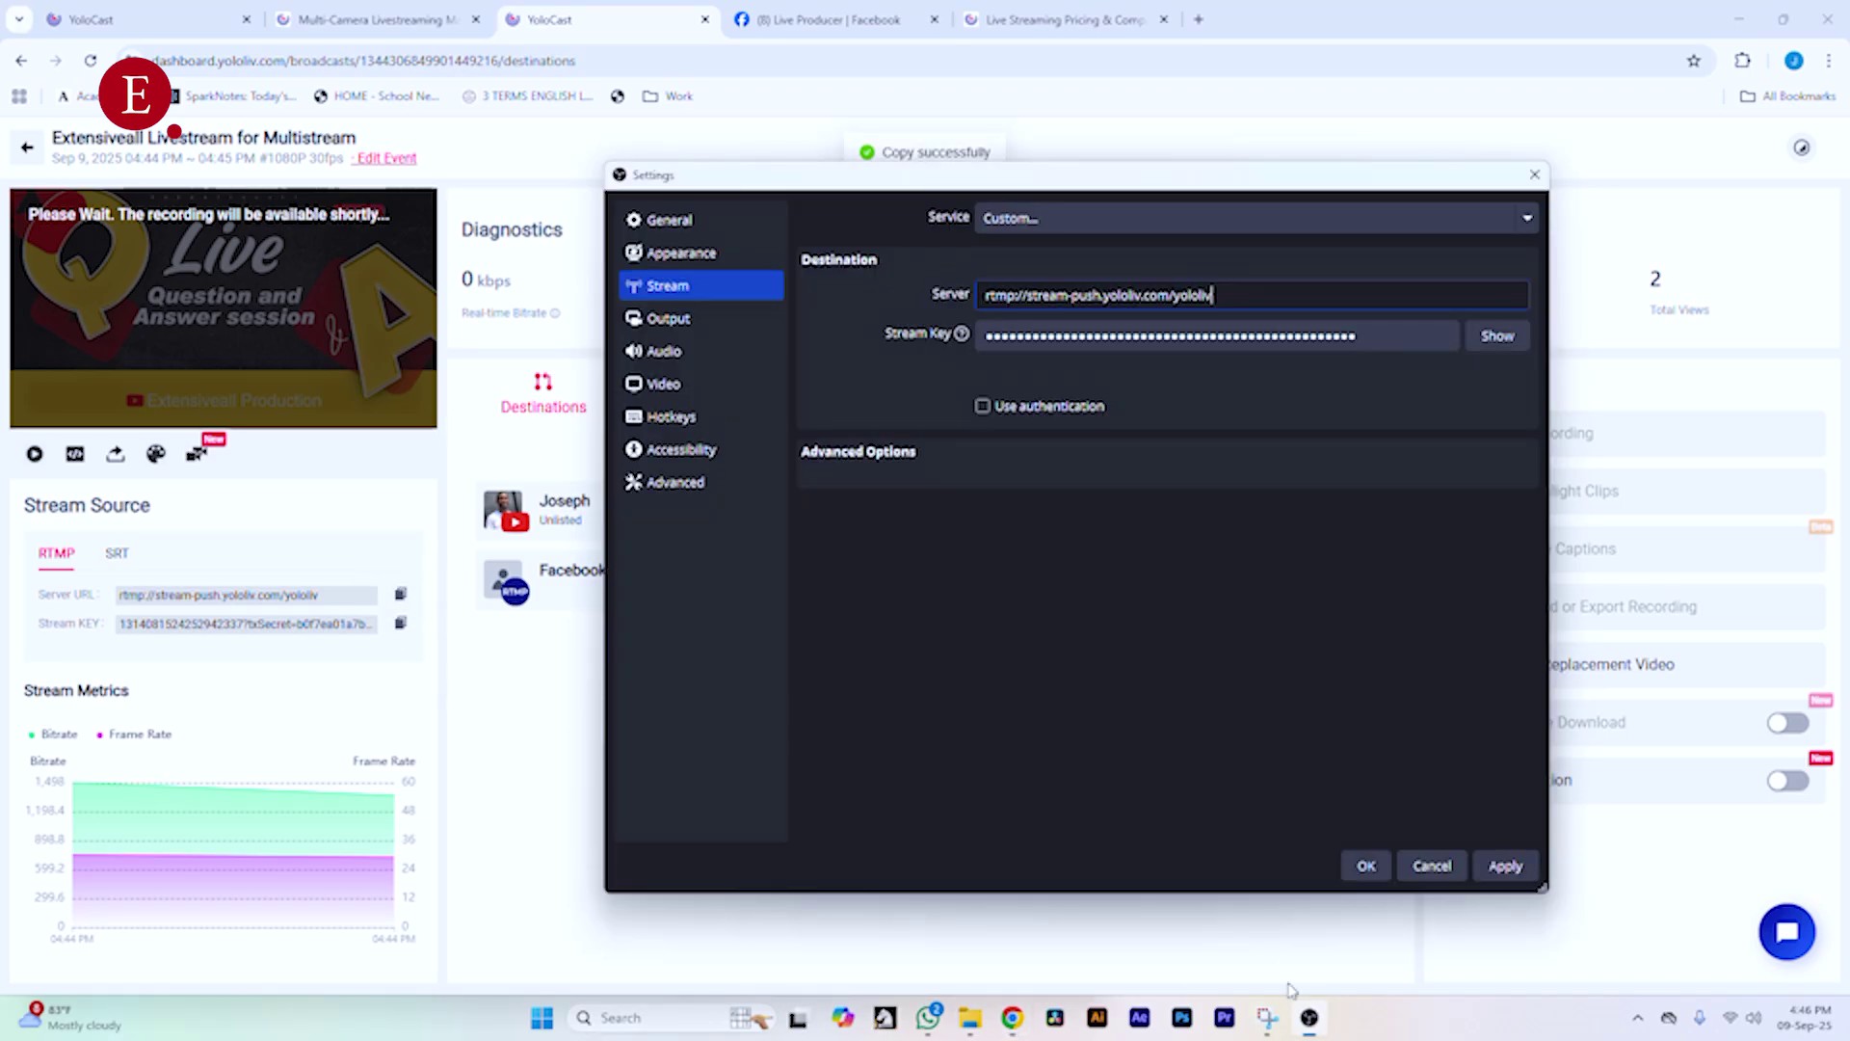
pyautogui.click(1400, 335)
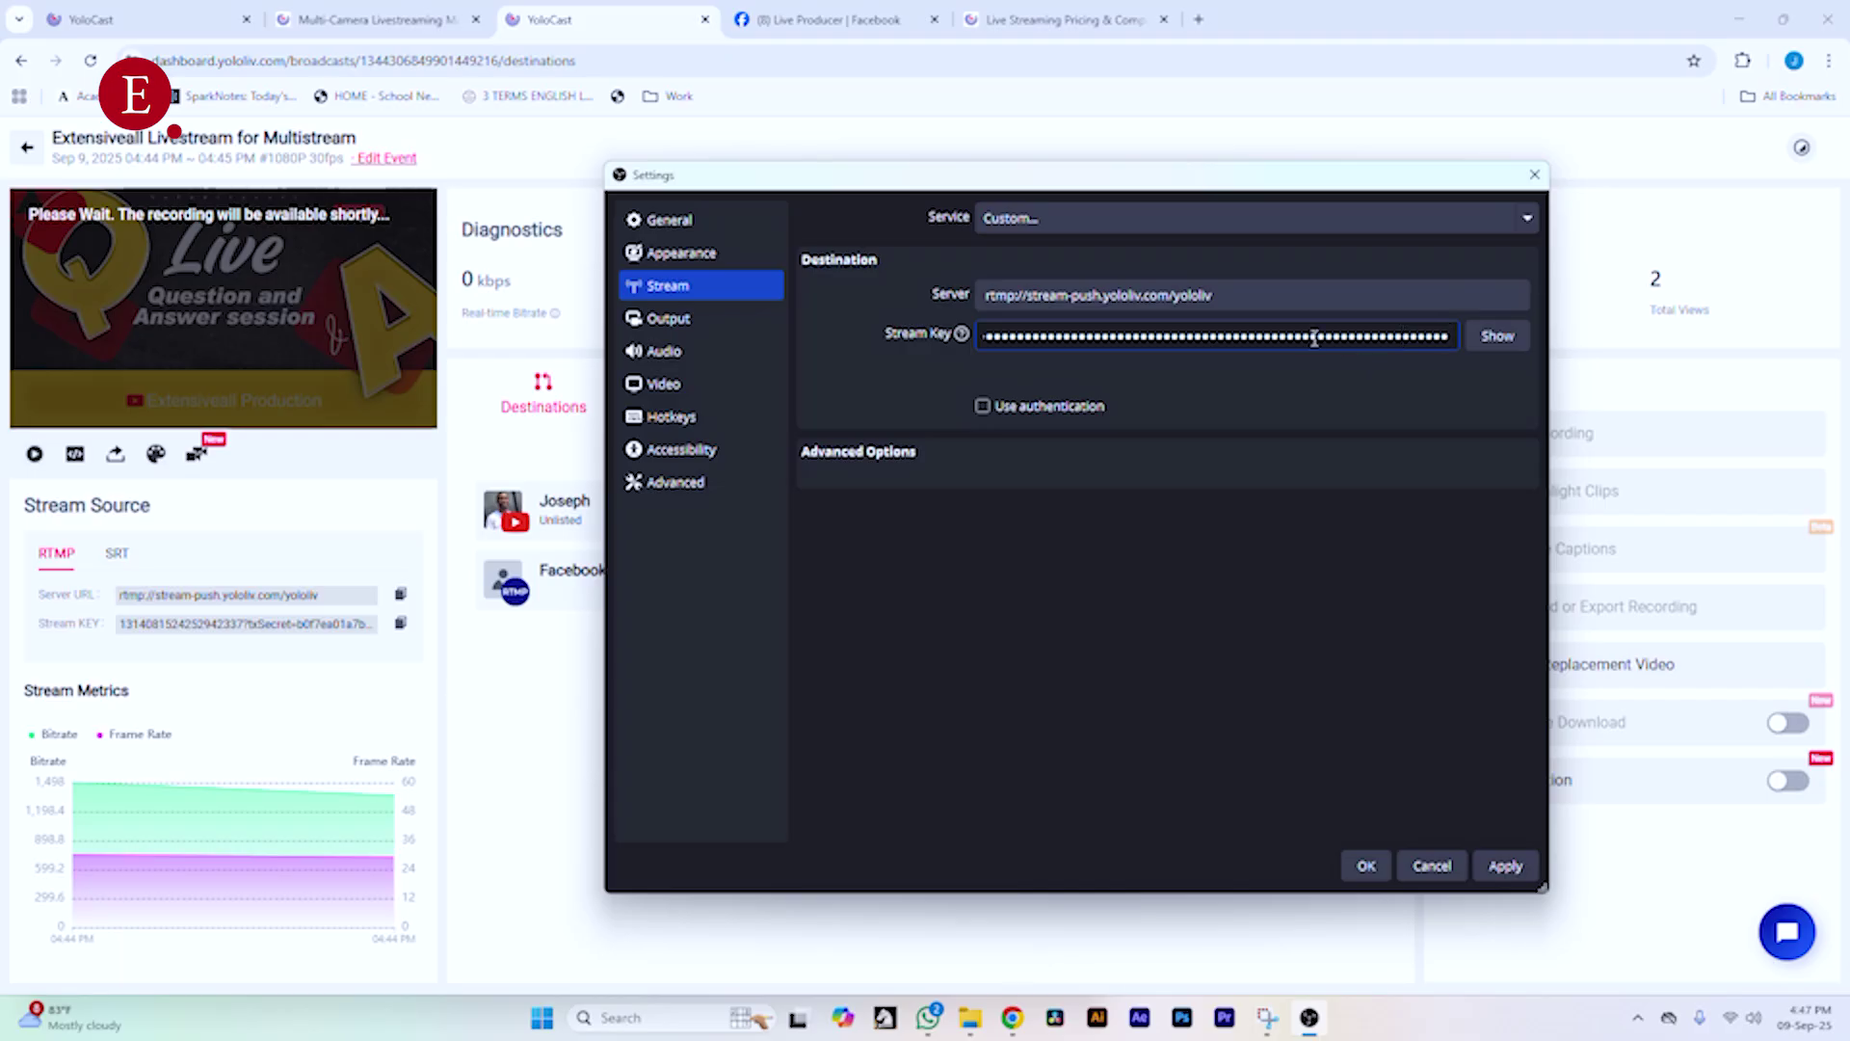
pyautogui.hotkey('ctrl', 'a')
pyautogui.press('BackSpace')
pyautogui.click(1492, 869)
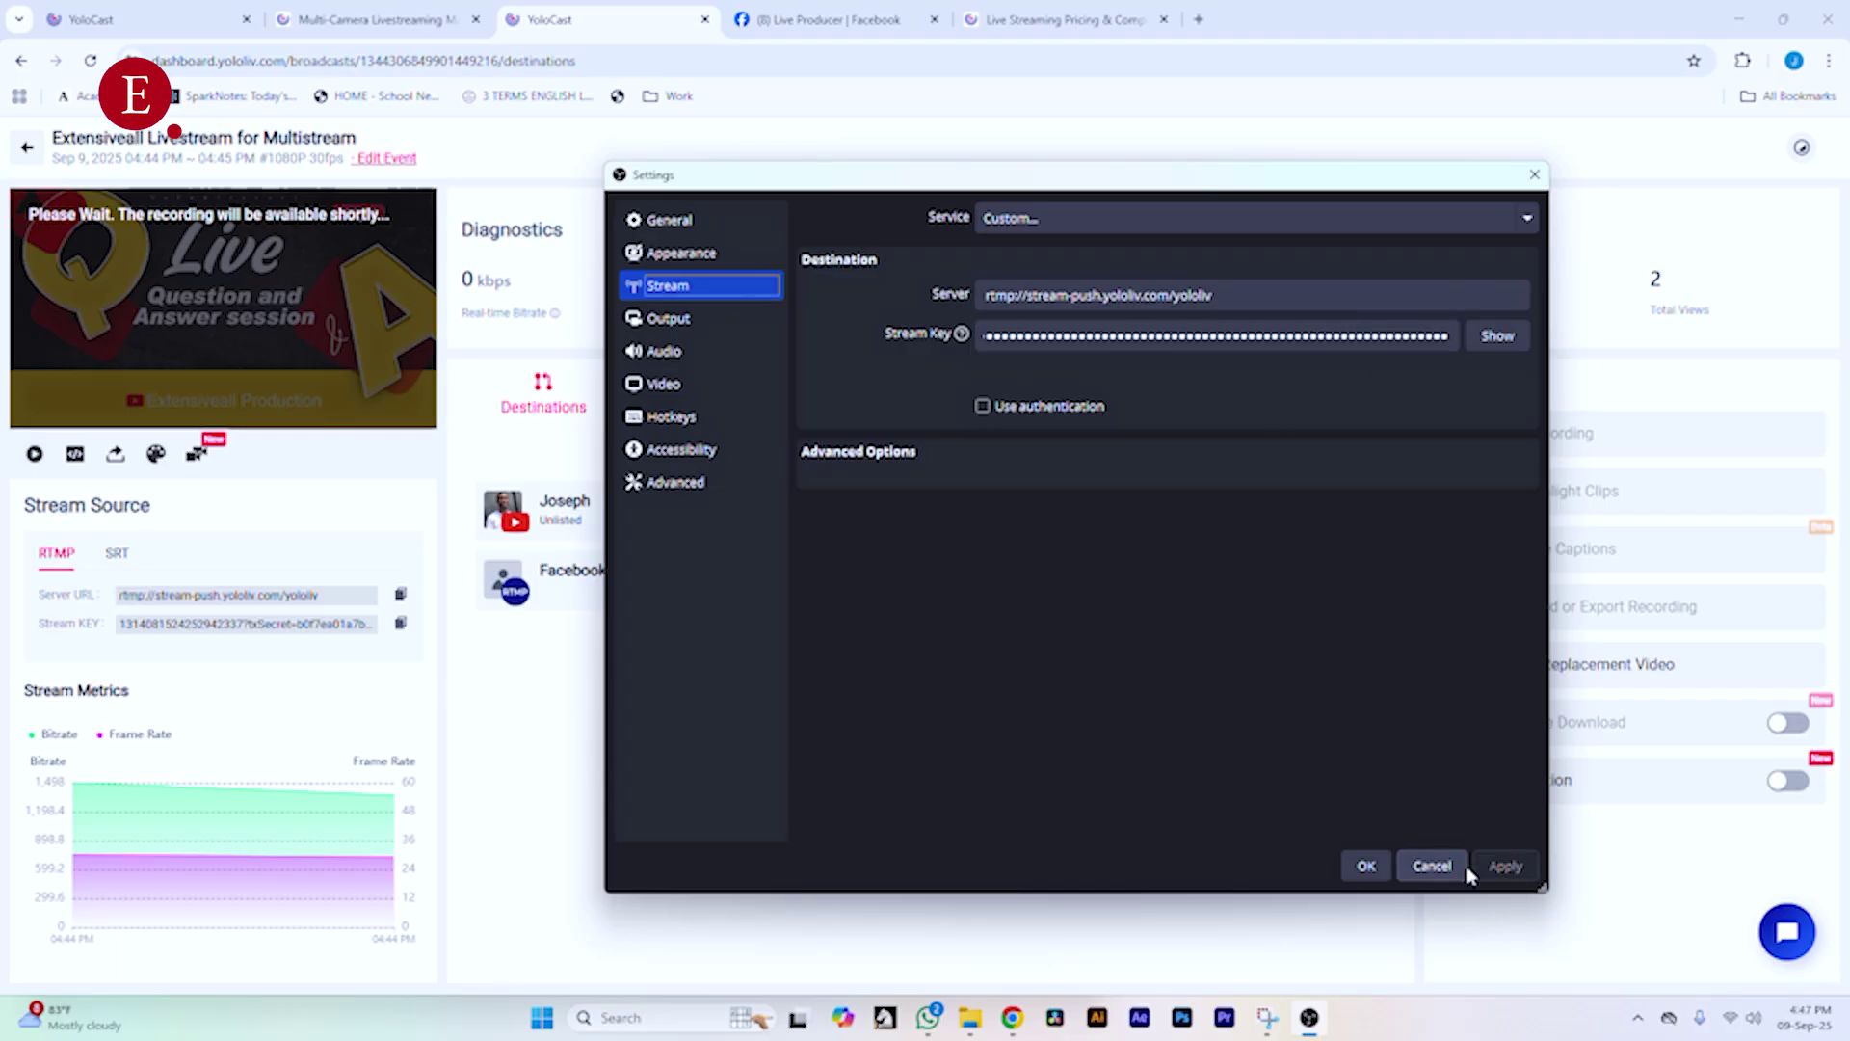
pyautogui.click(1368, 865)
pyautogui.click(1492, 224)
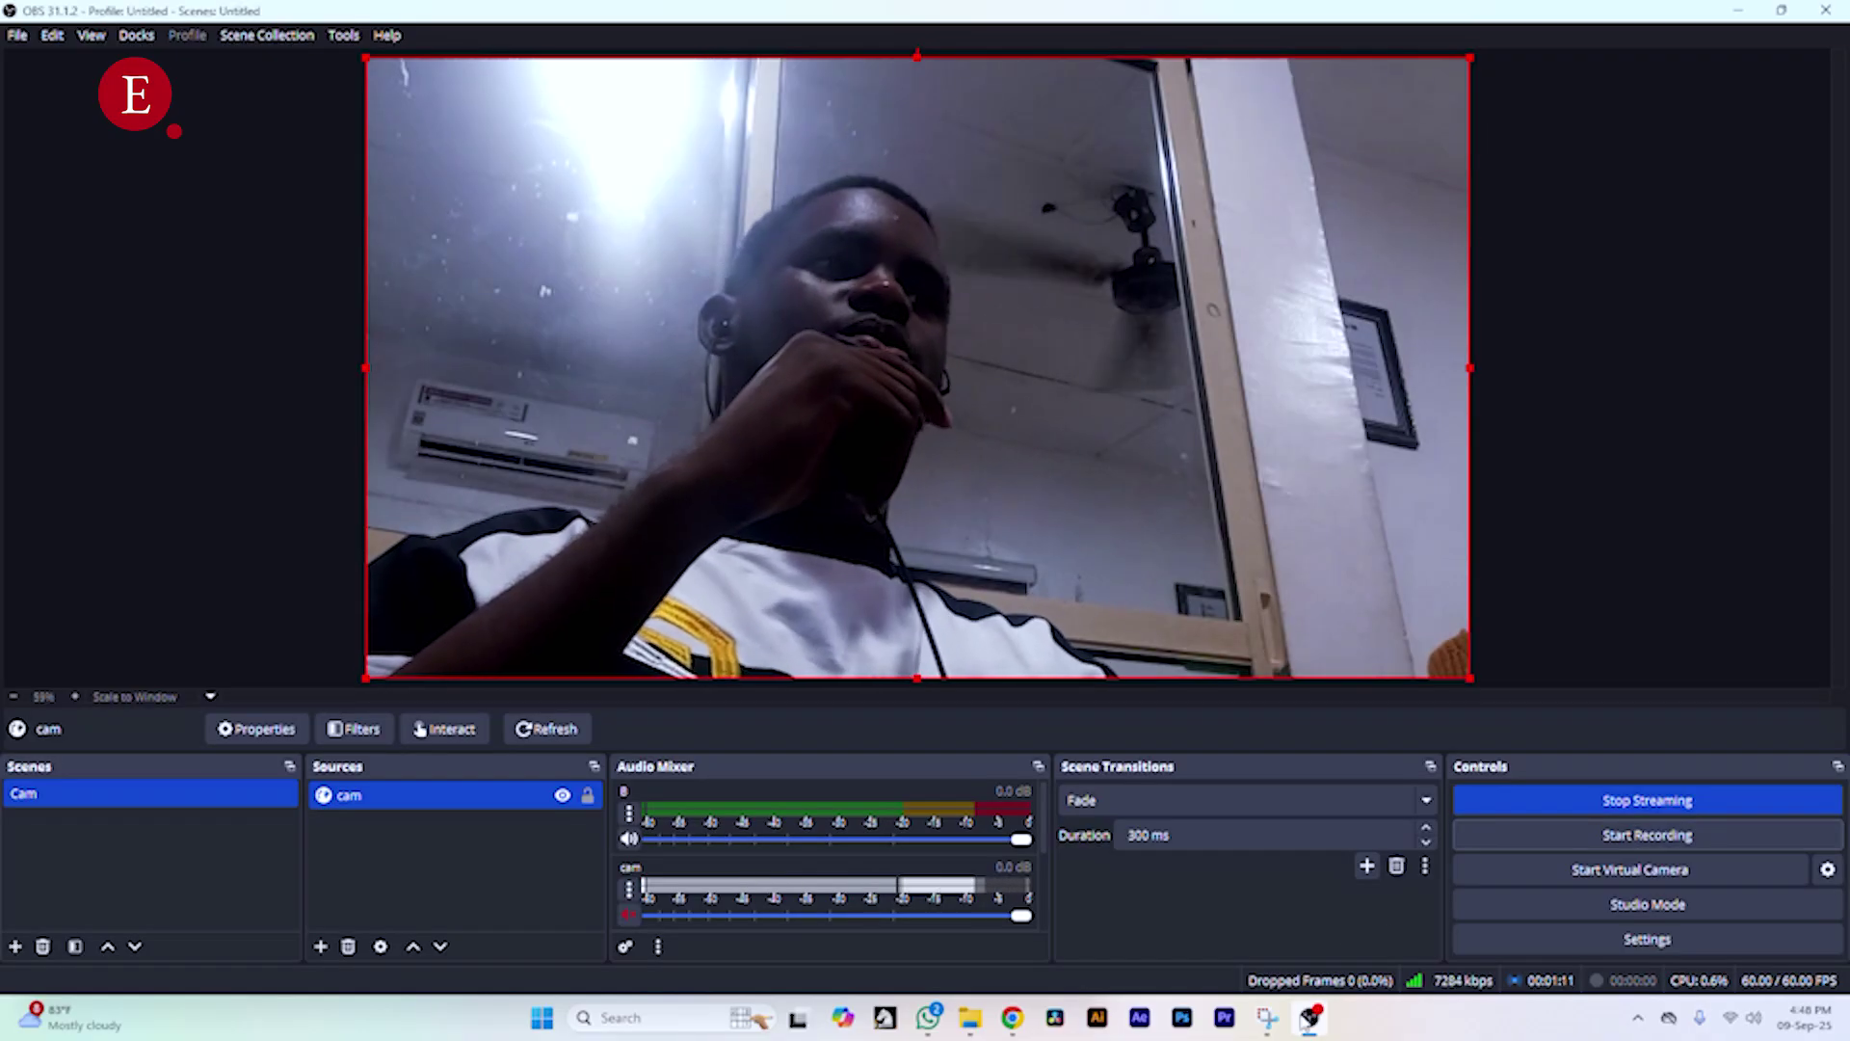
pyautogui.click(1014, 1019)
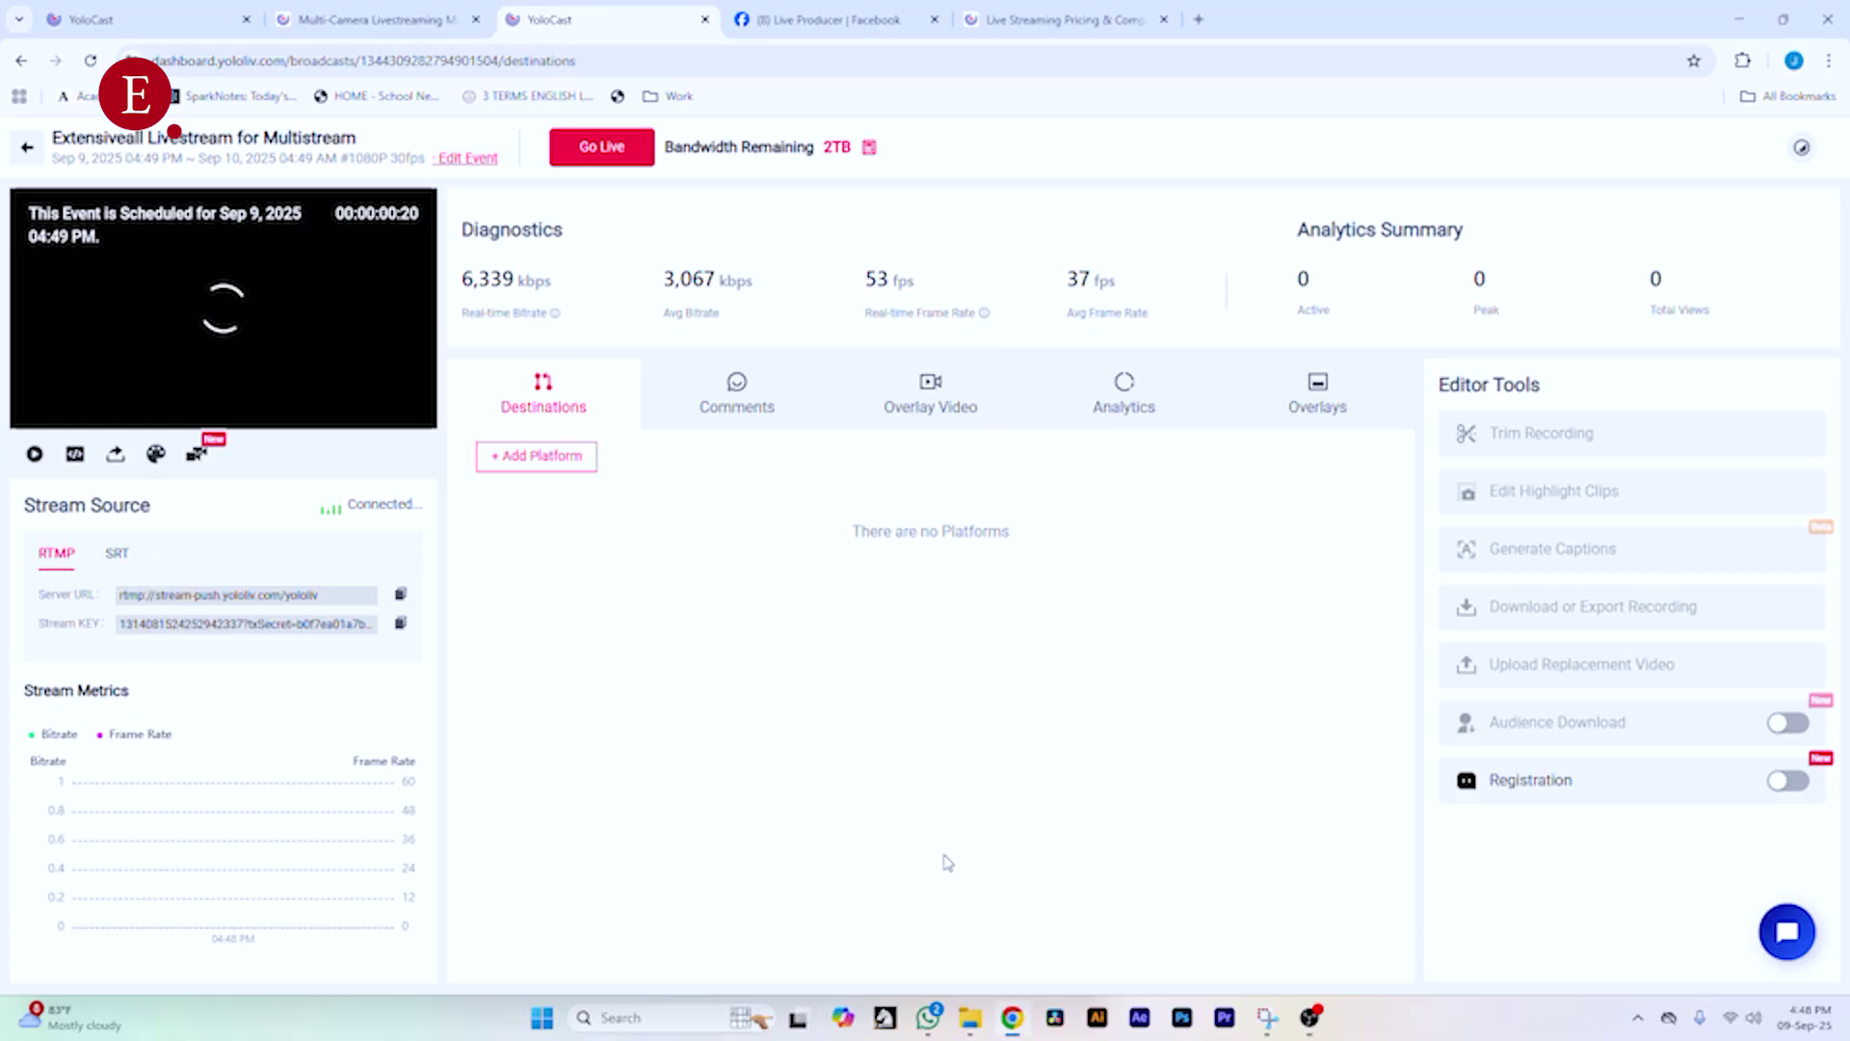
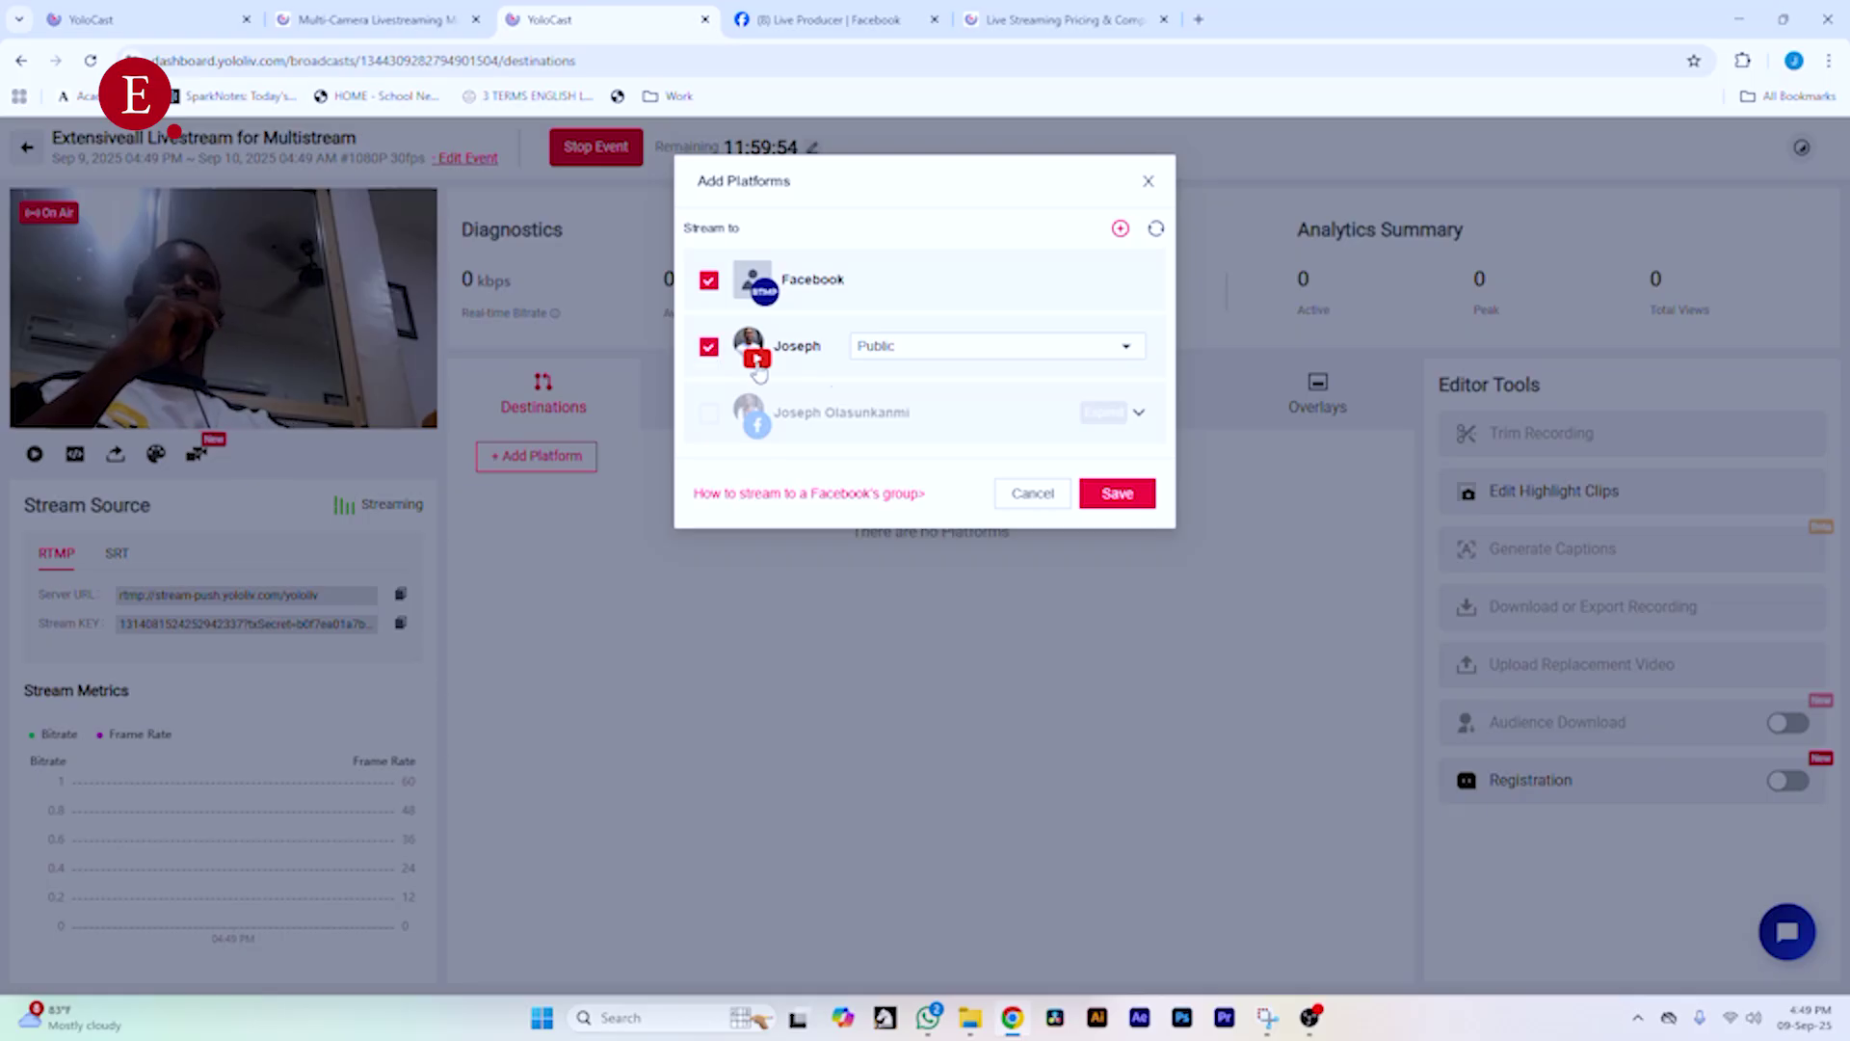
# - Set YouTube privacy to Unlisted, save both destinations, then open the platform-linking Destinations page
pyautogui.click(1016, 347)
pyautogui.click(992, 409)
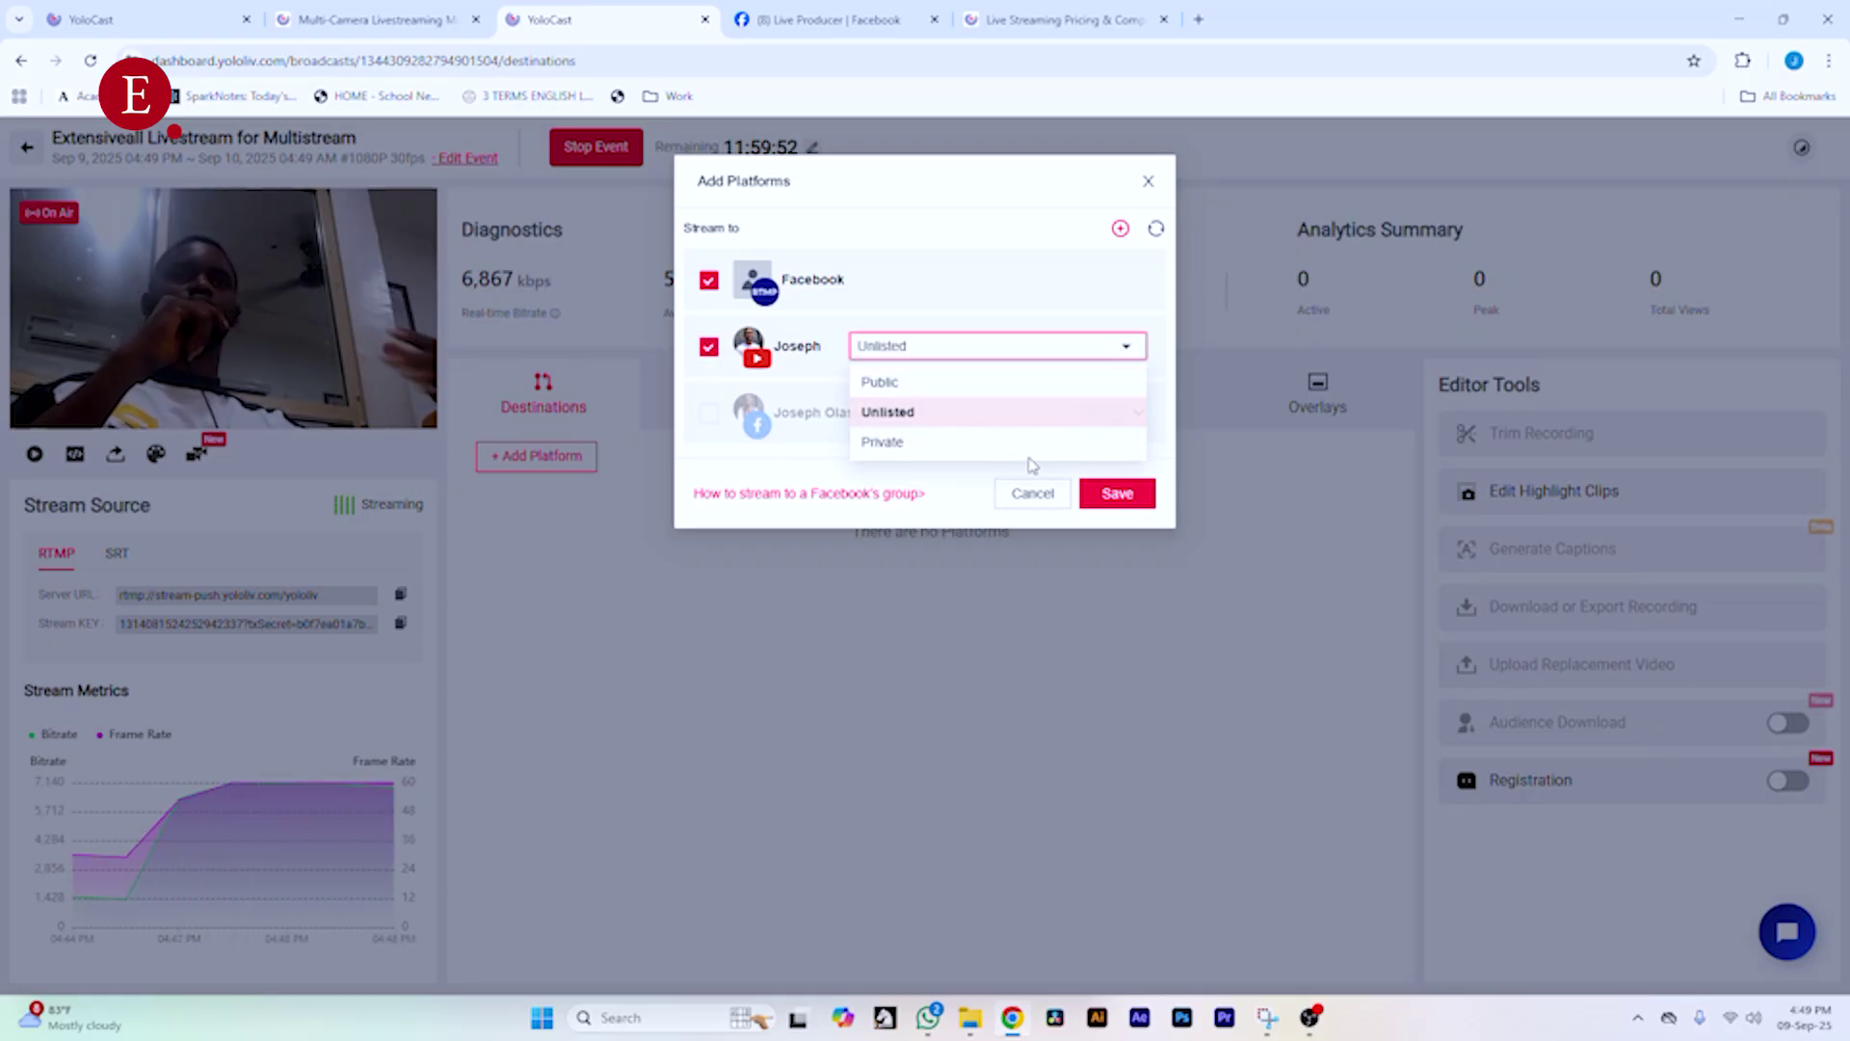
pyautogui.click(1110, 491)
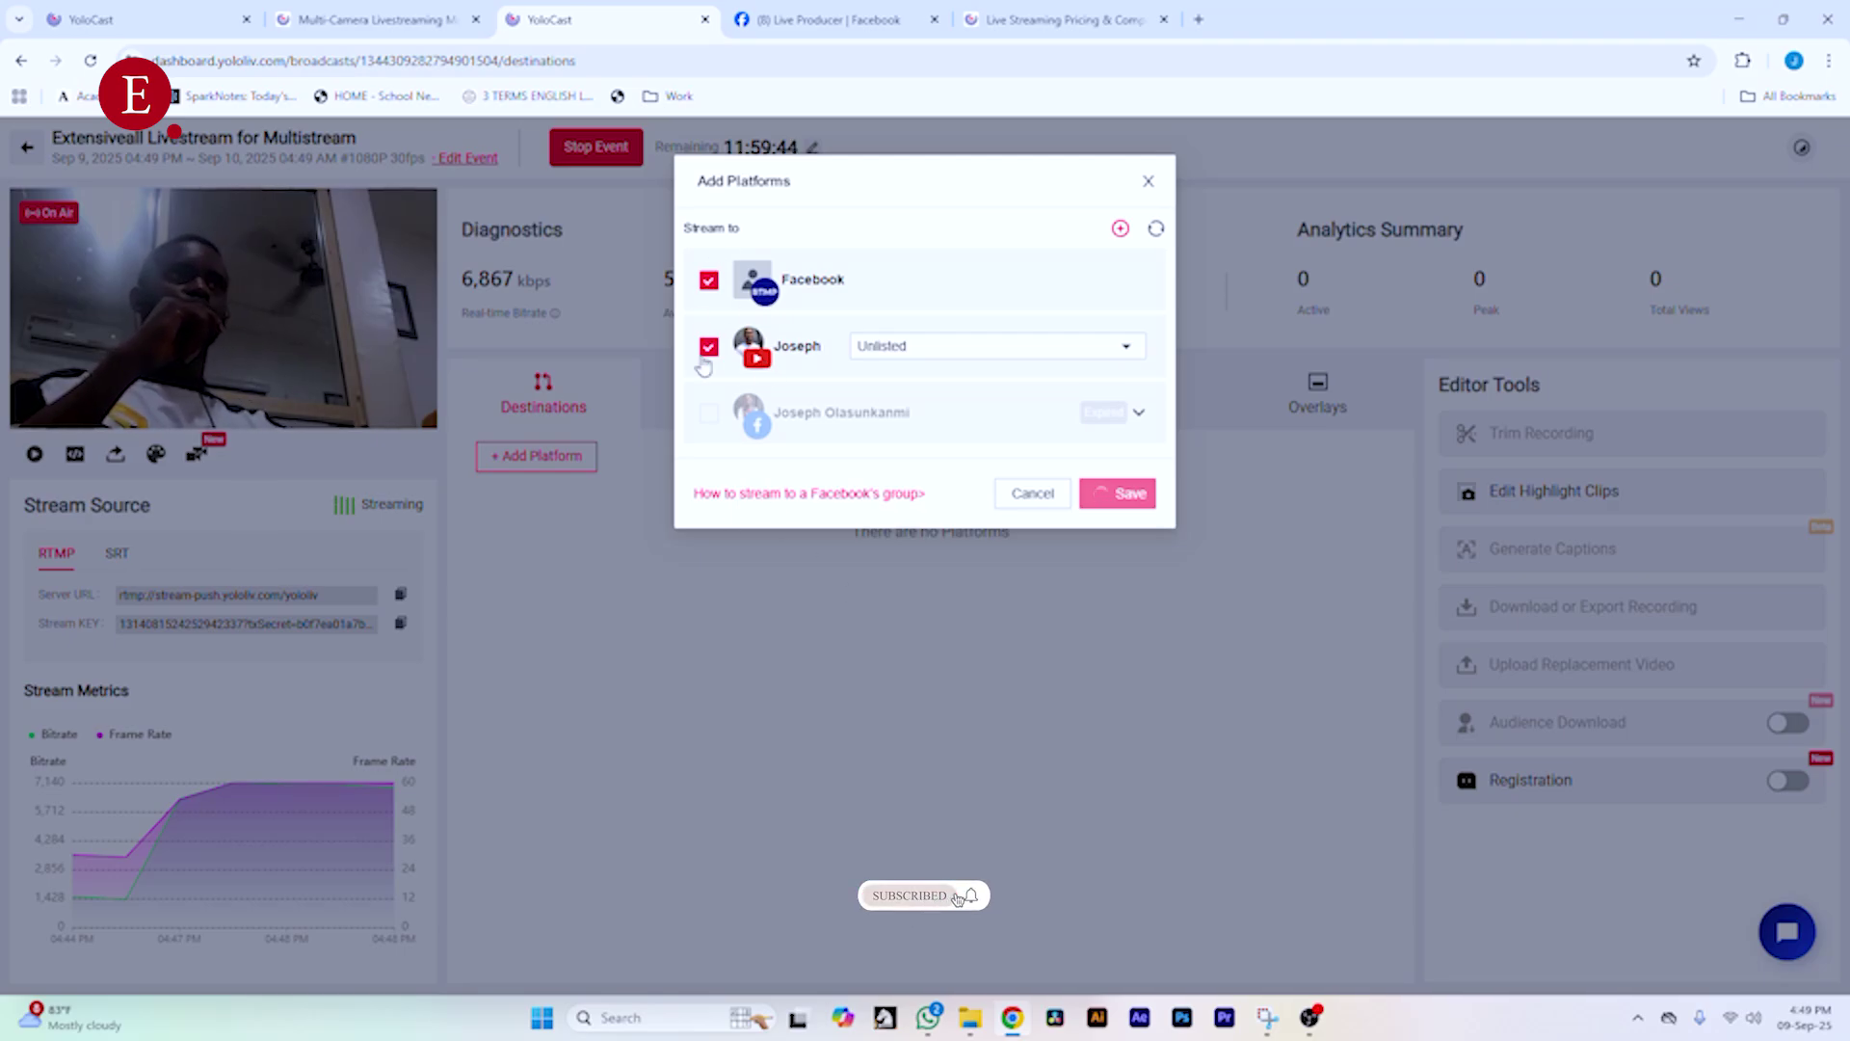
pyautogui.click(1119, 232)
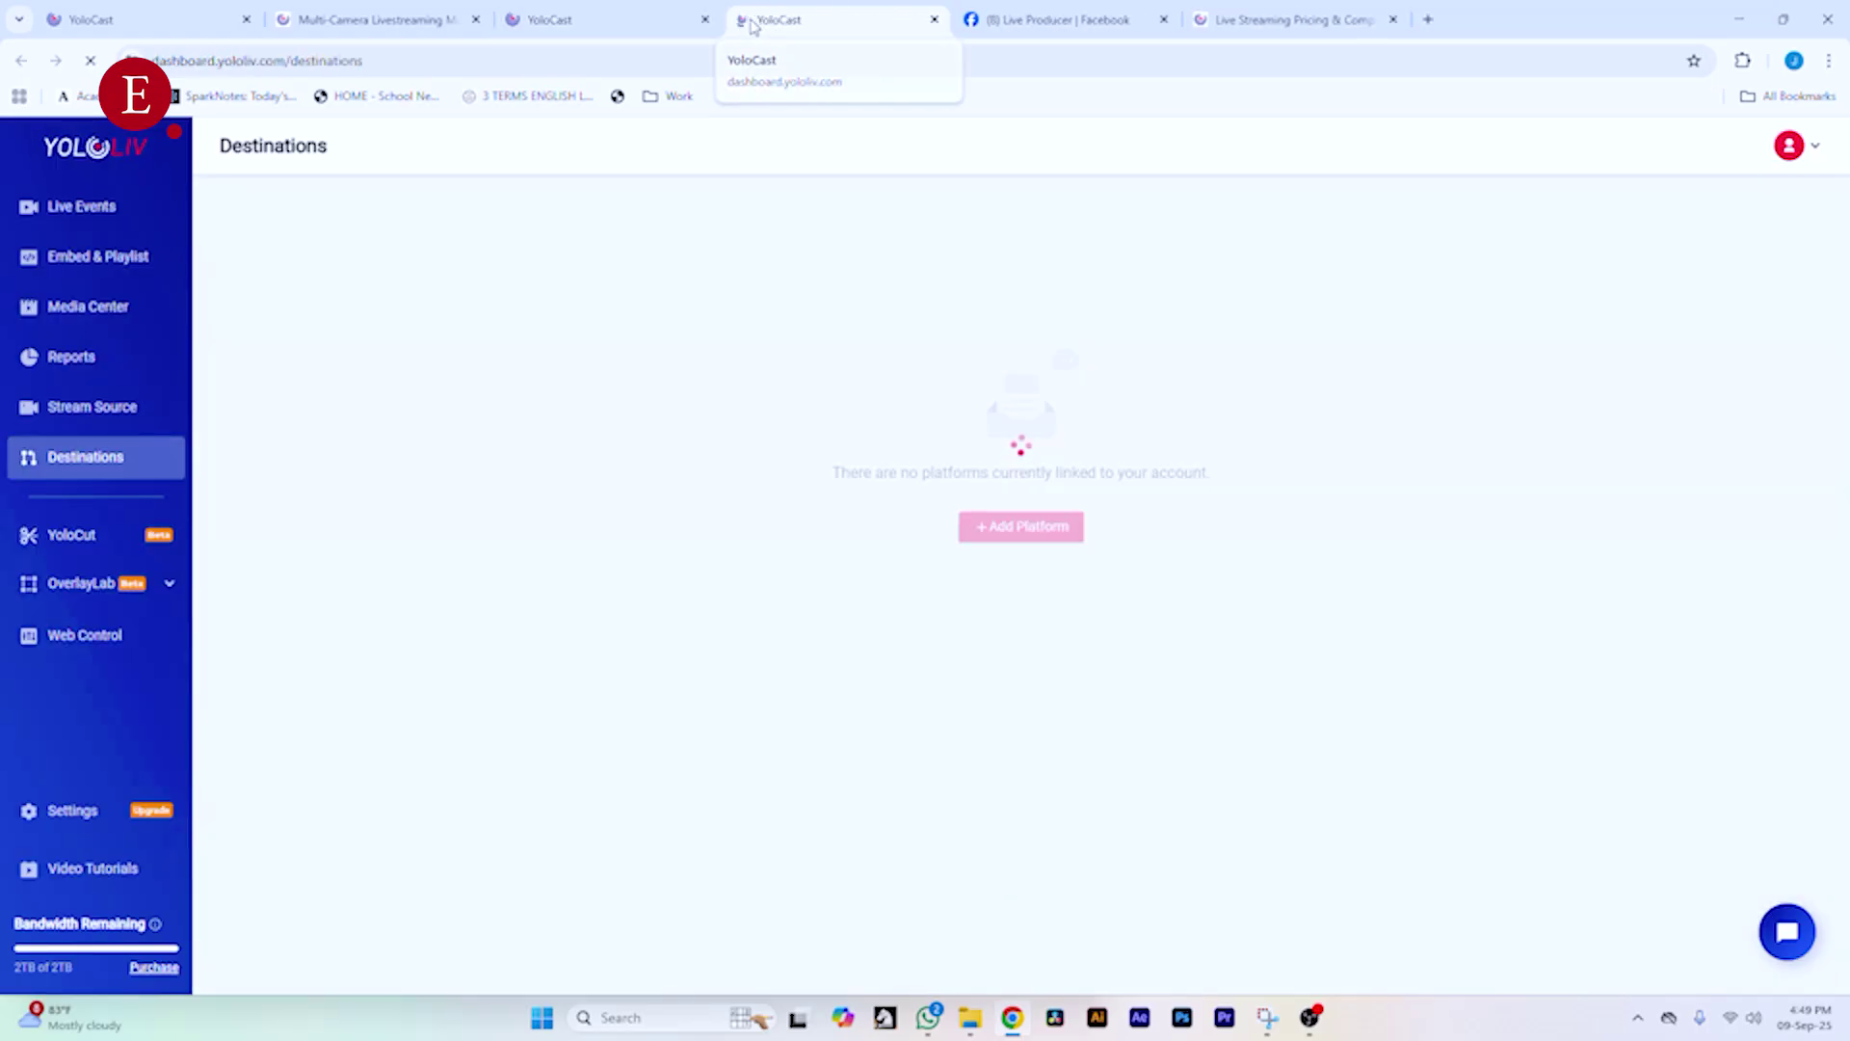
# - Close the extra tab, allow Facebook Live Producer camera access once, and confirm both destinations connected
pyautogui.click(934, 19)
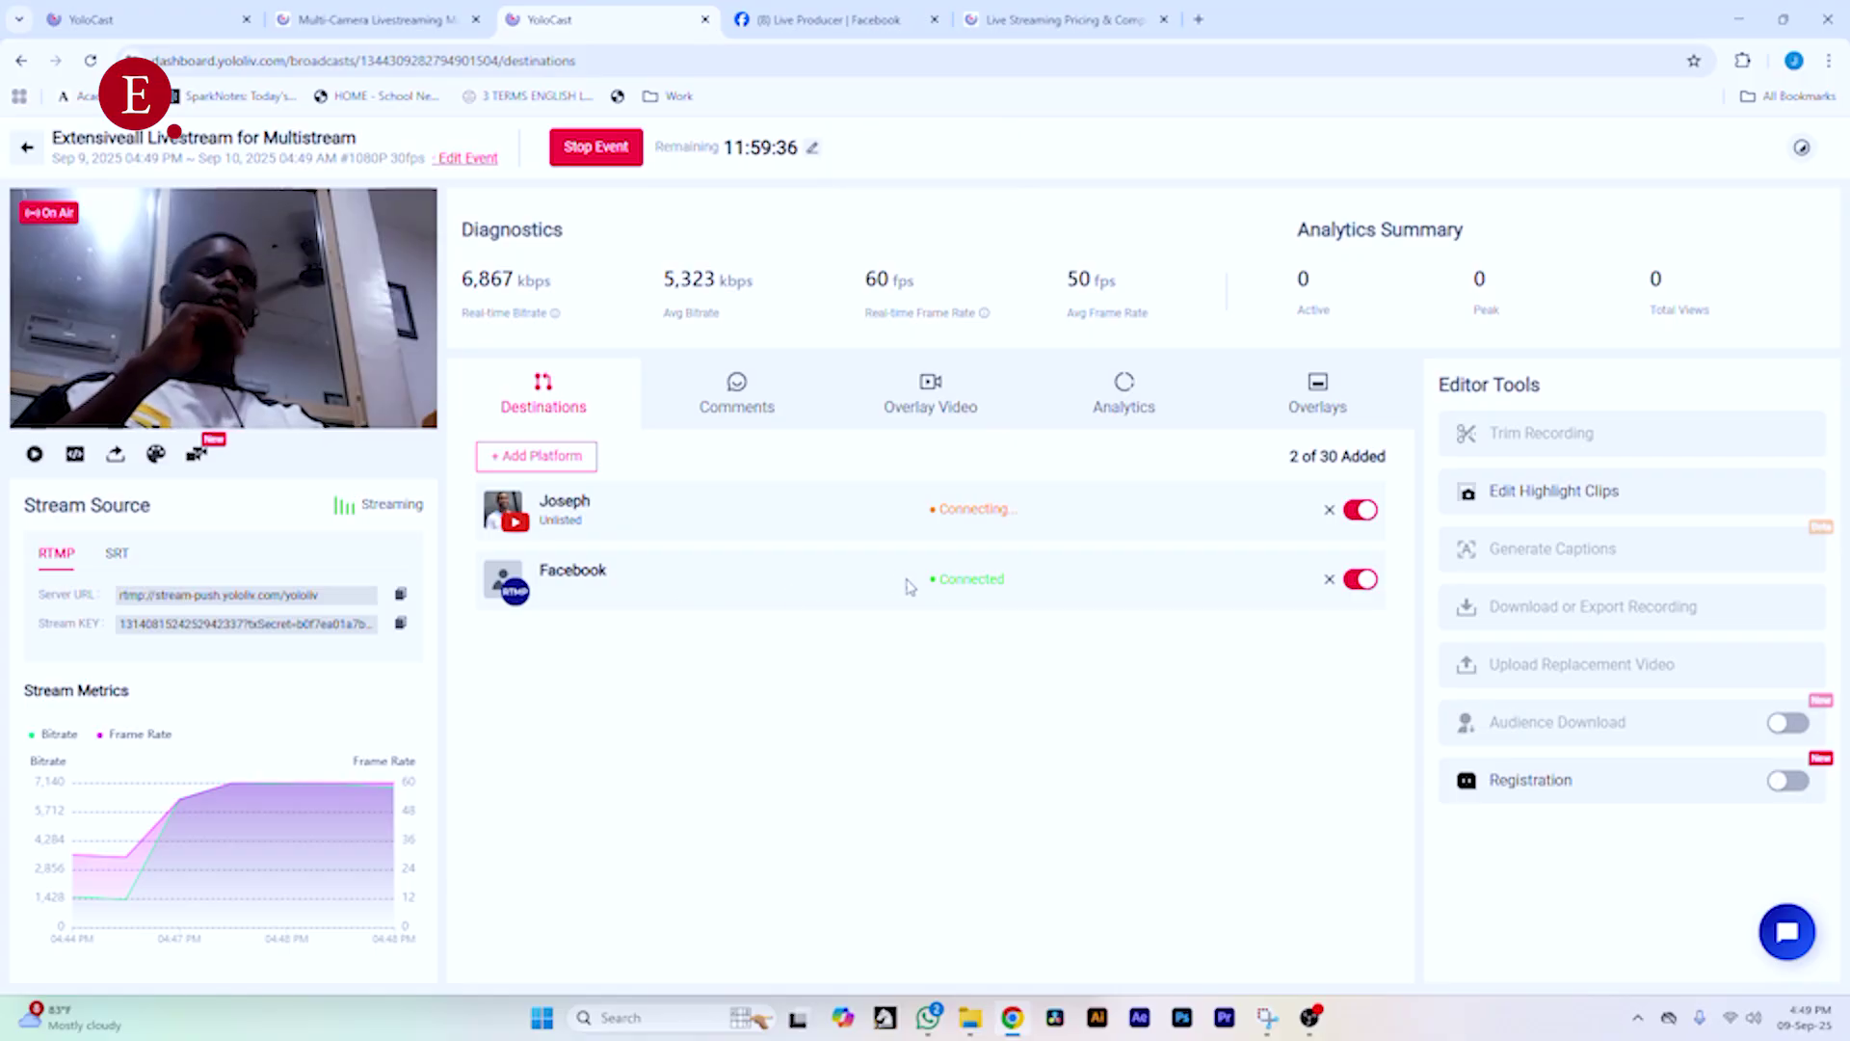
pyautogui.click(820, 19)
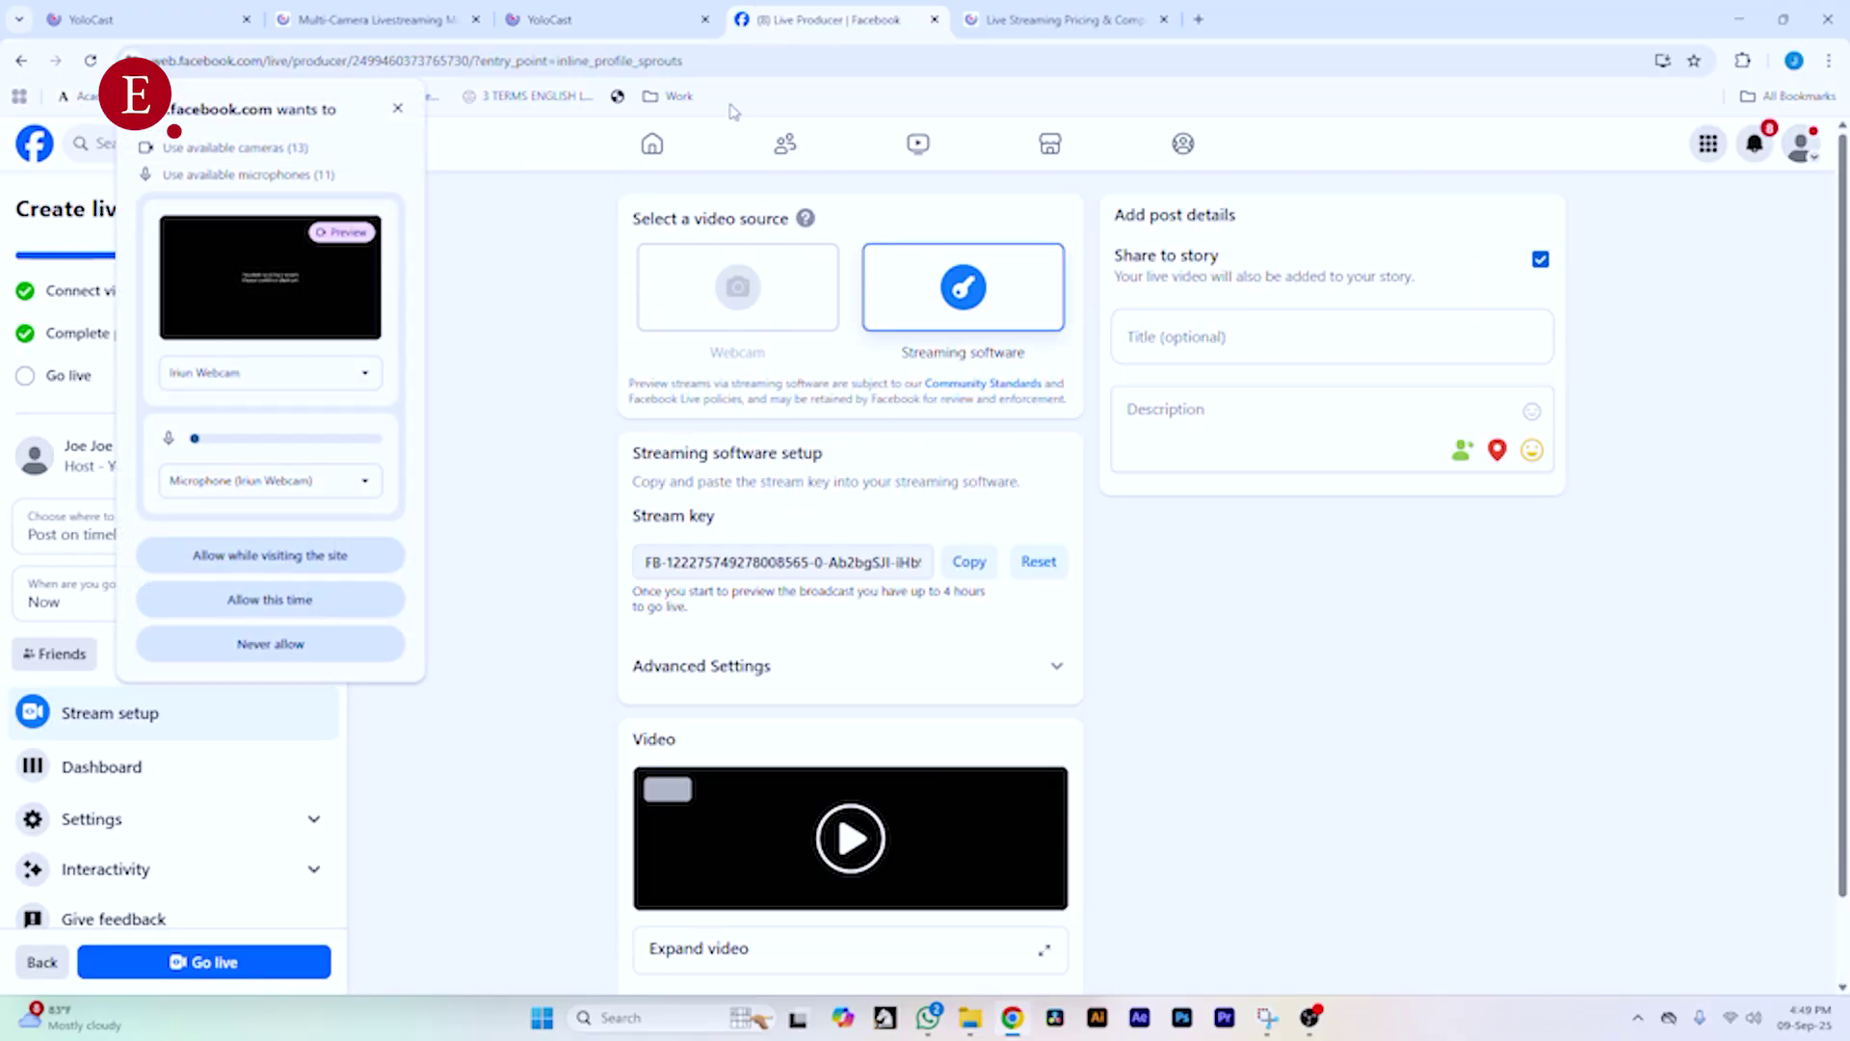
pyautogui.click(304, 611)
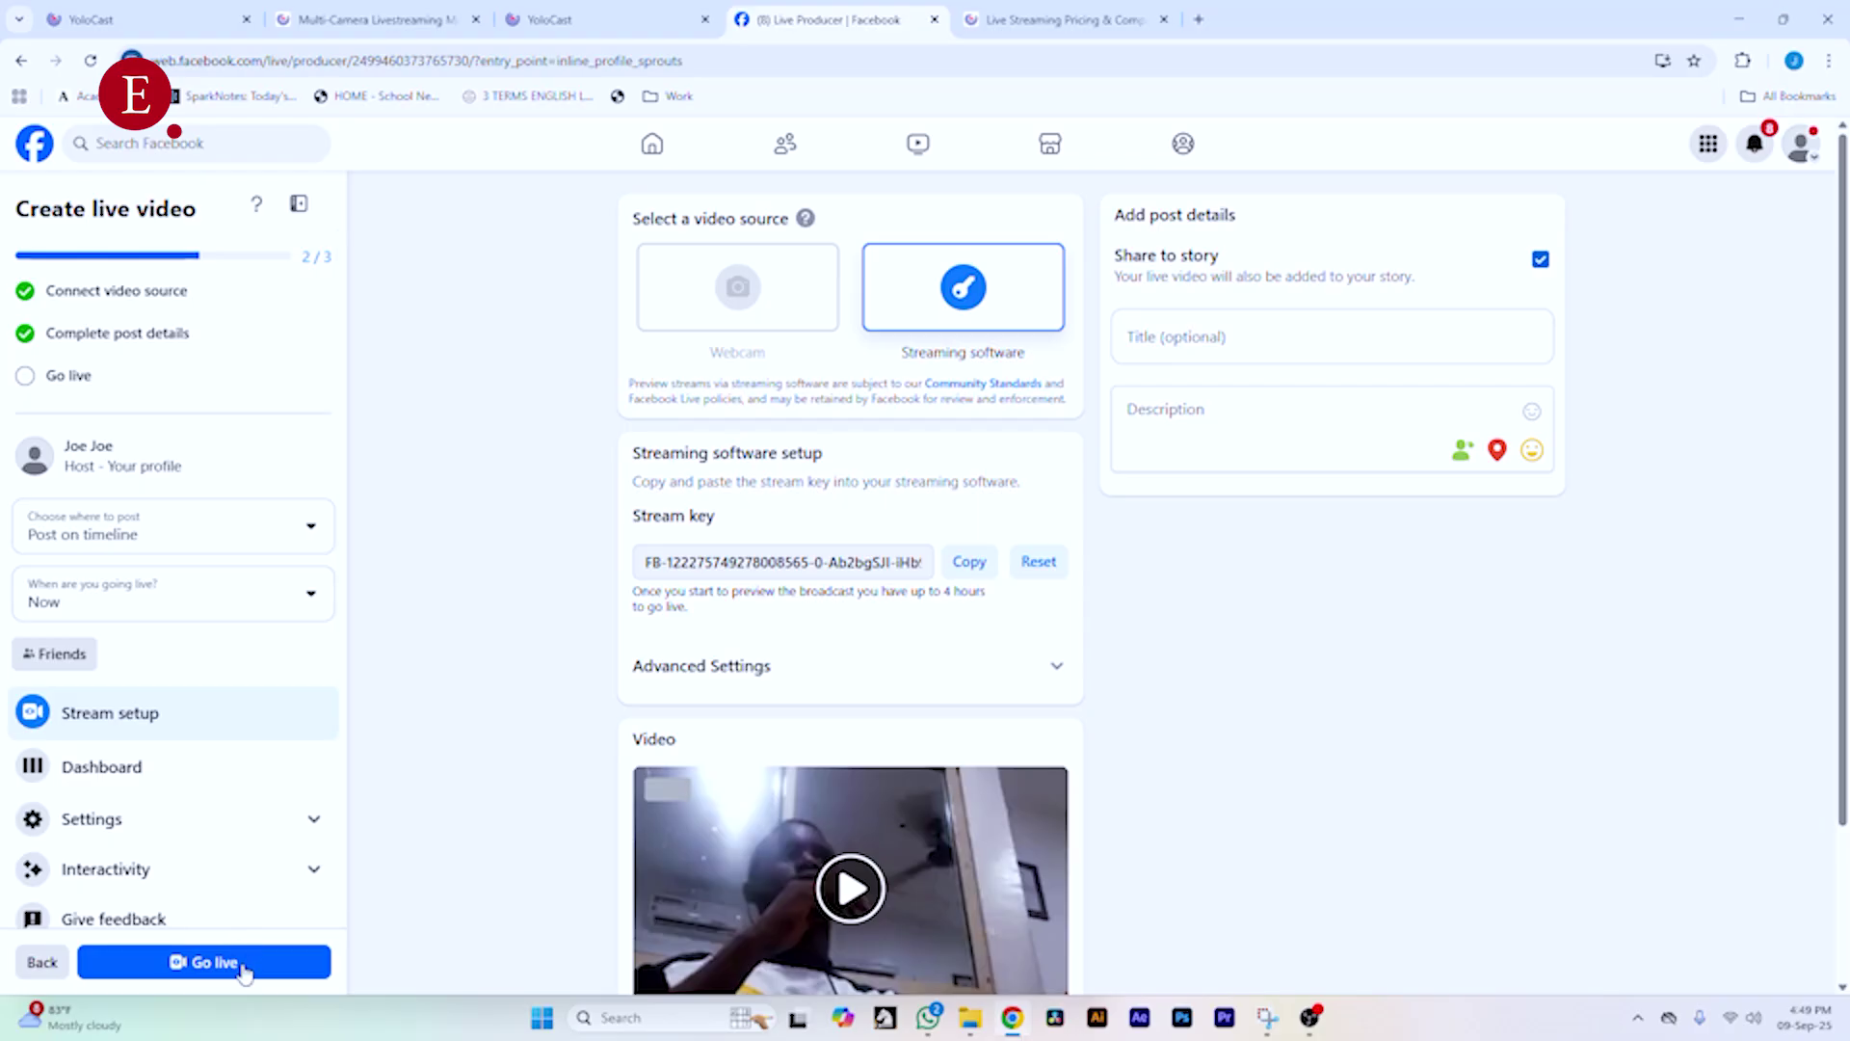
pyautogui.click(719, 27)
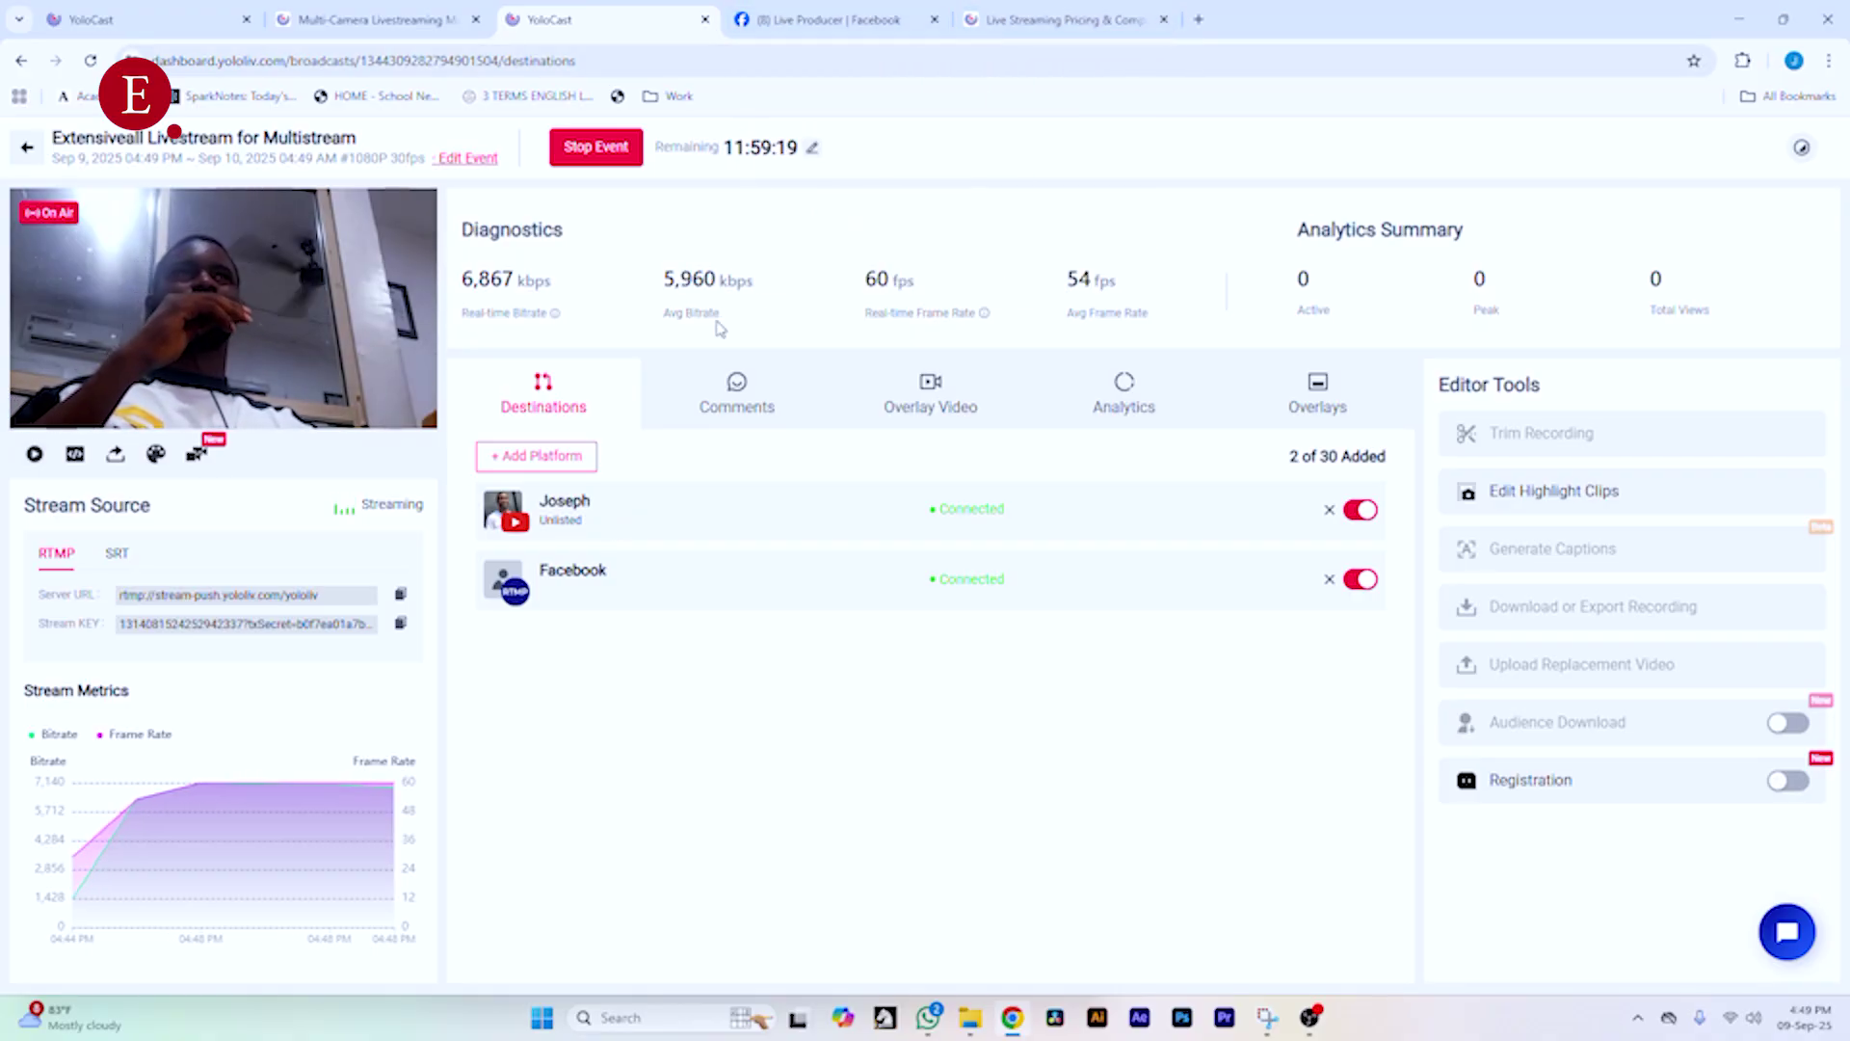
# - Check the OBS webcam stream, then view YoloLiv's Starter, Professional, Business and Exclusive plan pricing
pyautogui.click(1310, 1016)
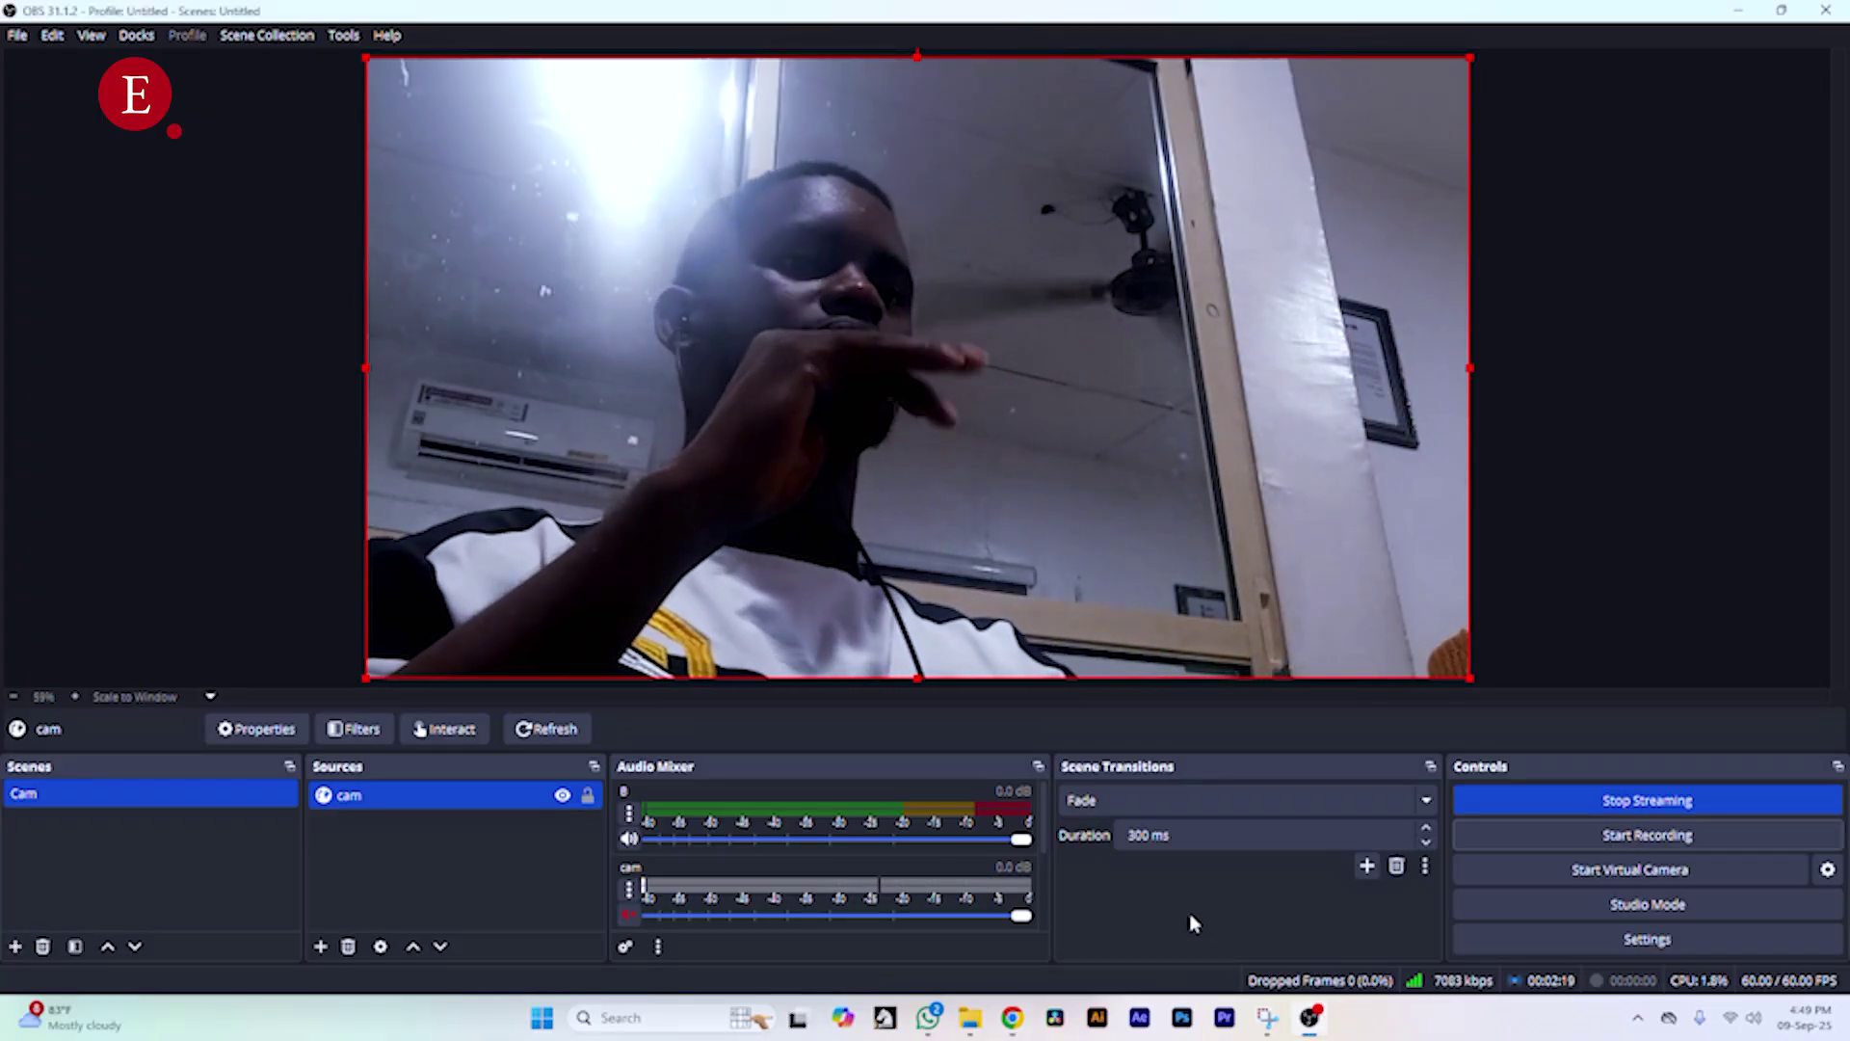
pyautogui.hotkey('alt', 'Tab')
pyautogui.click(1087, 19)
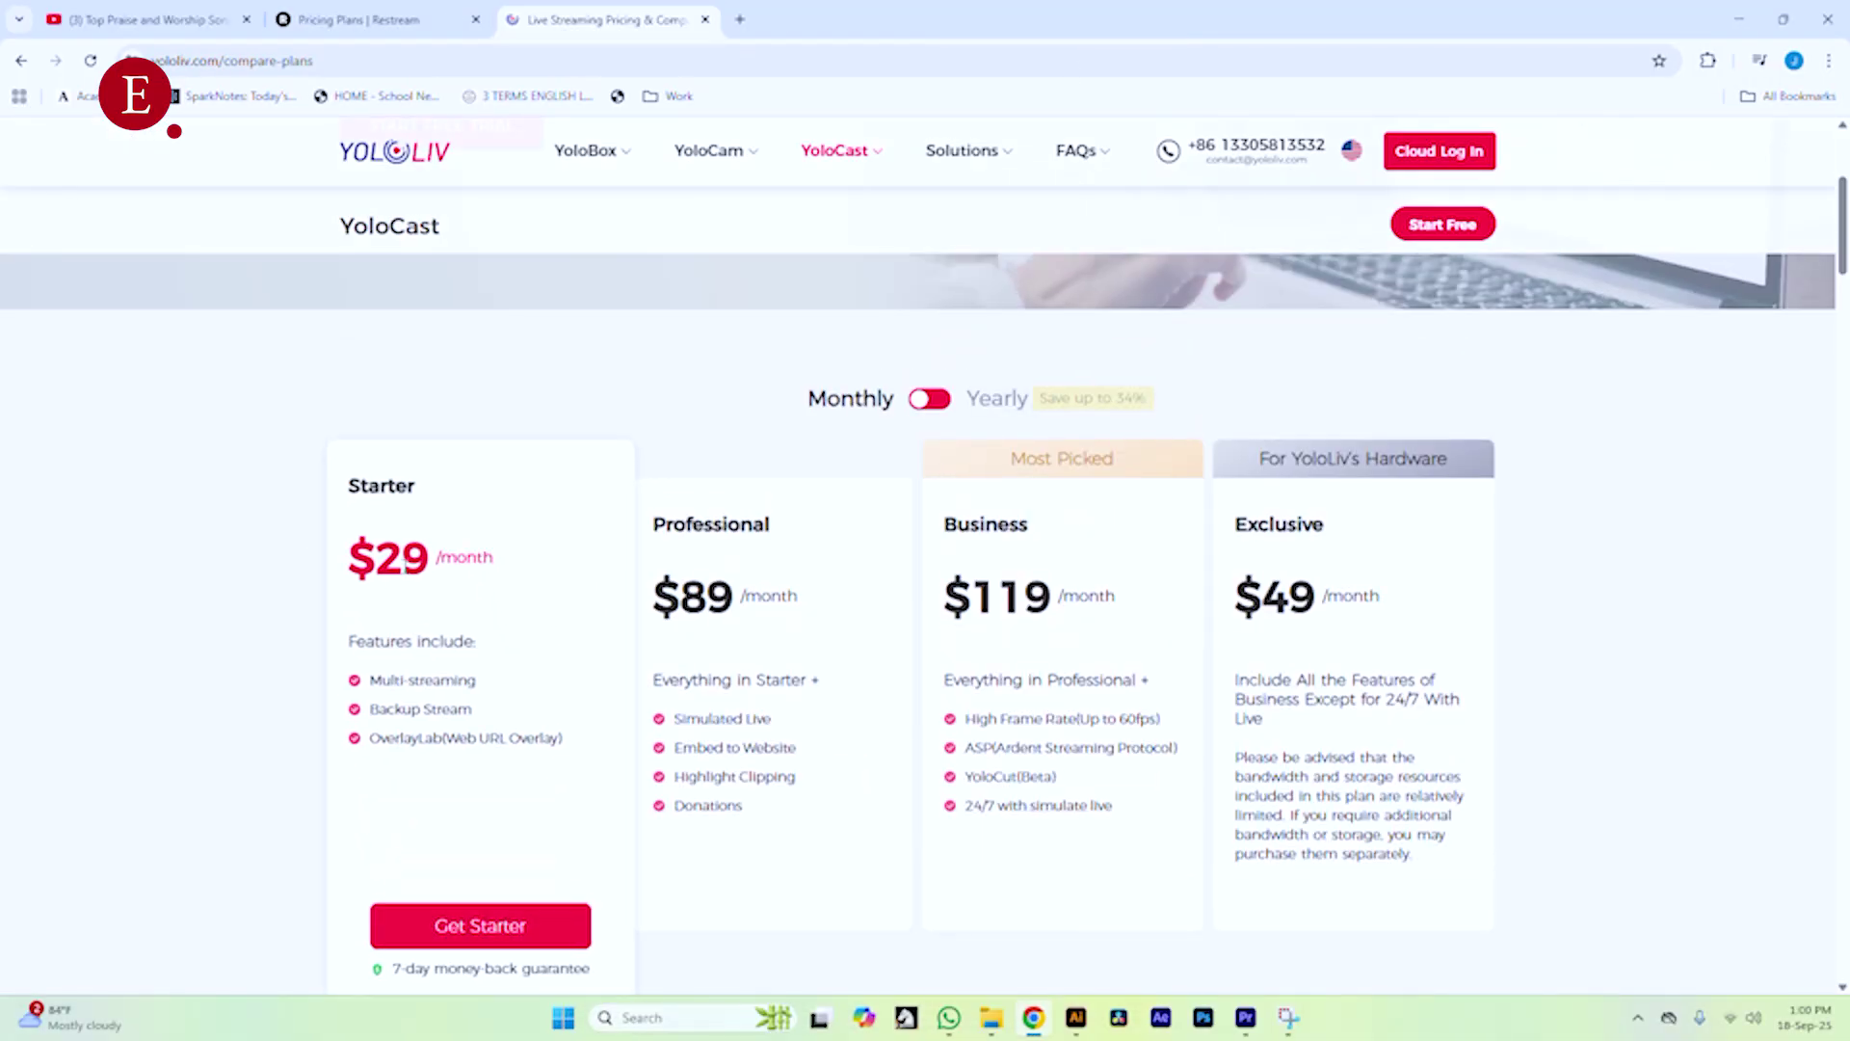
pyautogui.scroll(-15, 323, 587)
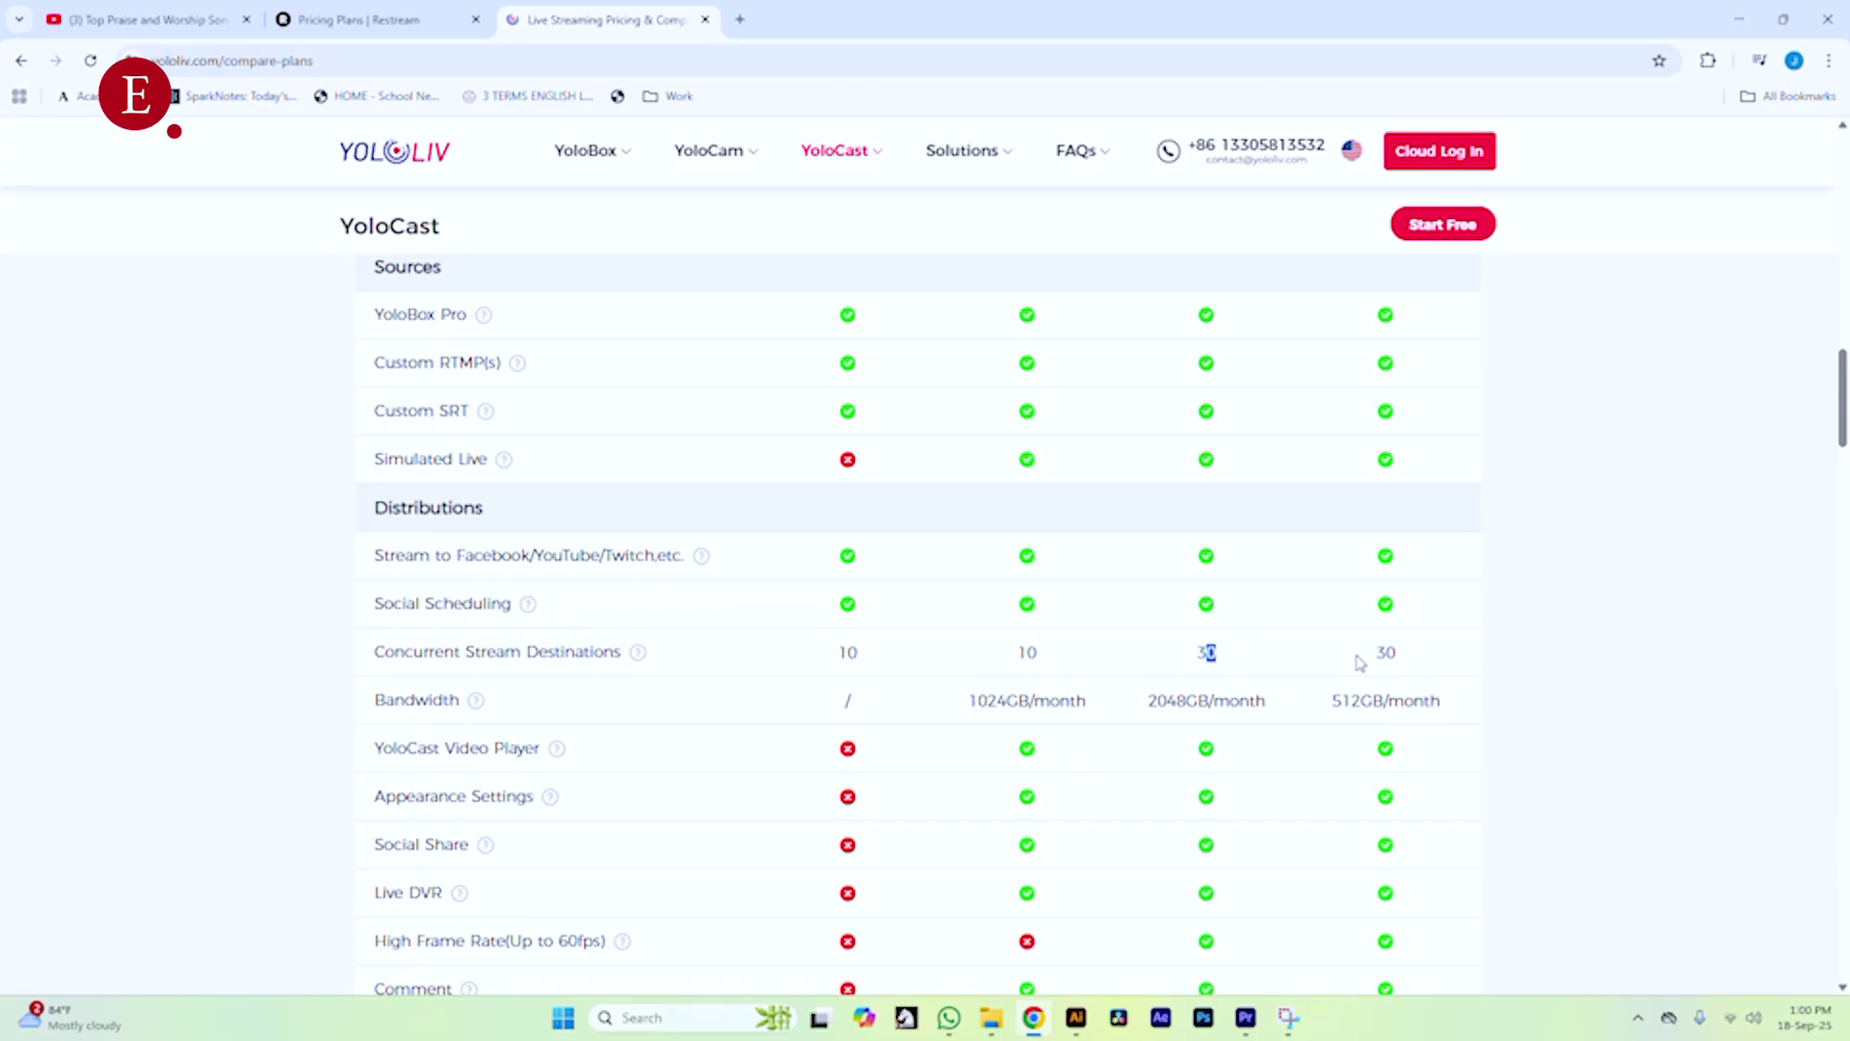
pyautogui.scroll(15, 1388, 654)
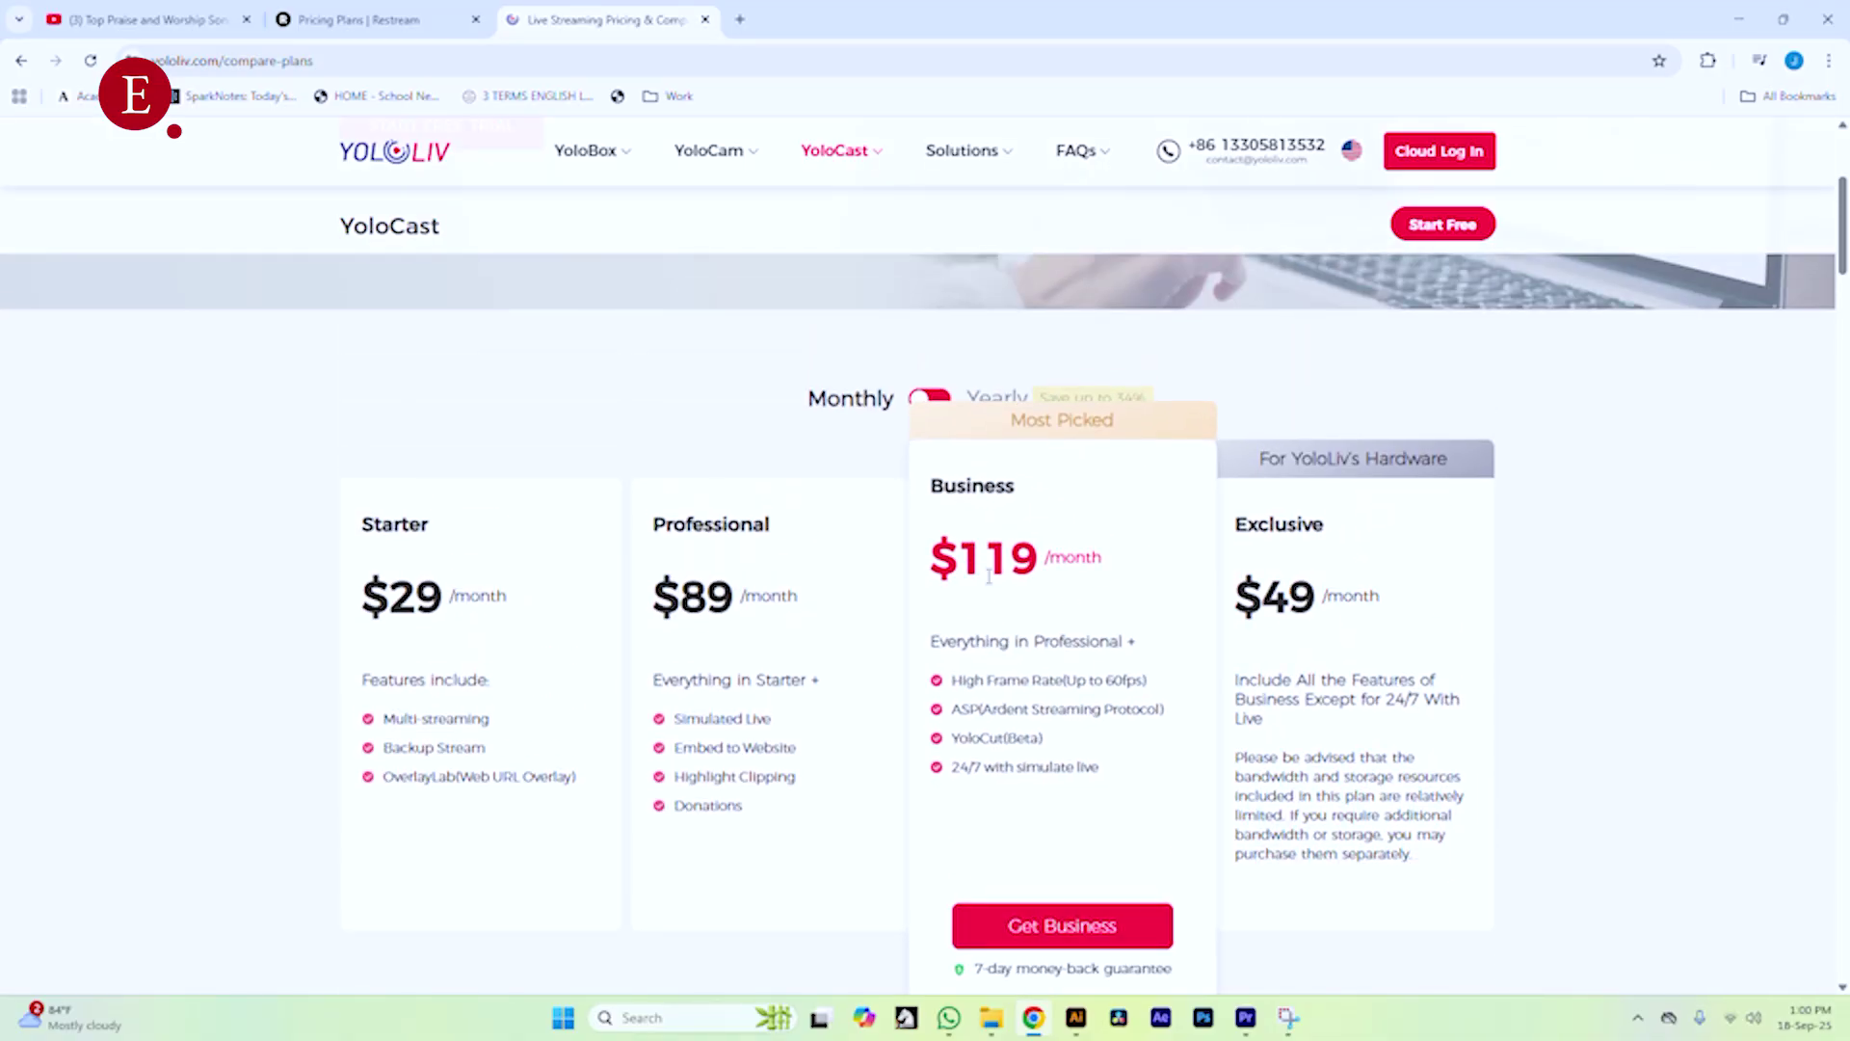
pyautogui.scroll(-15, 1024, 576)
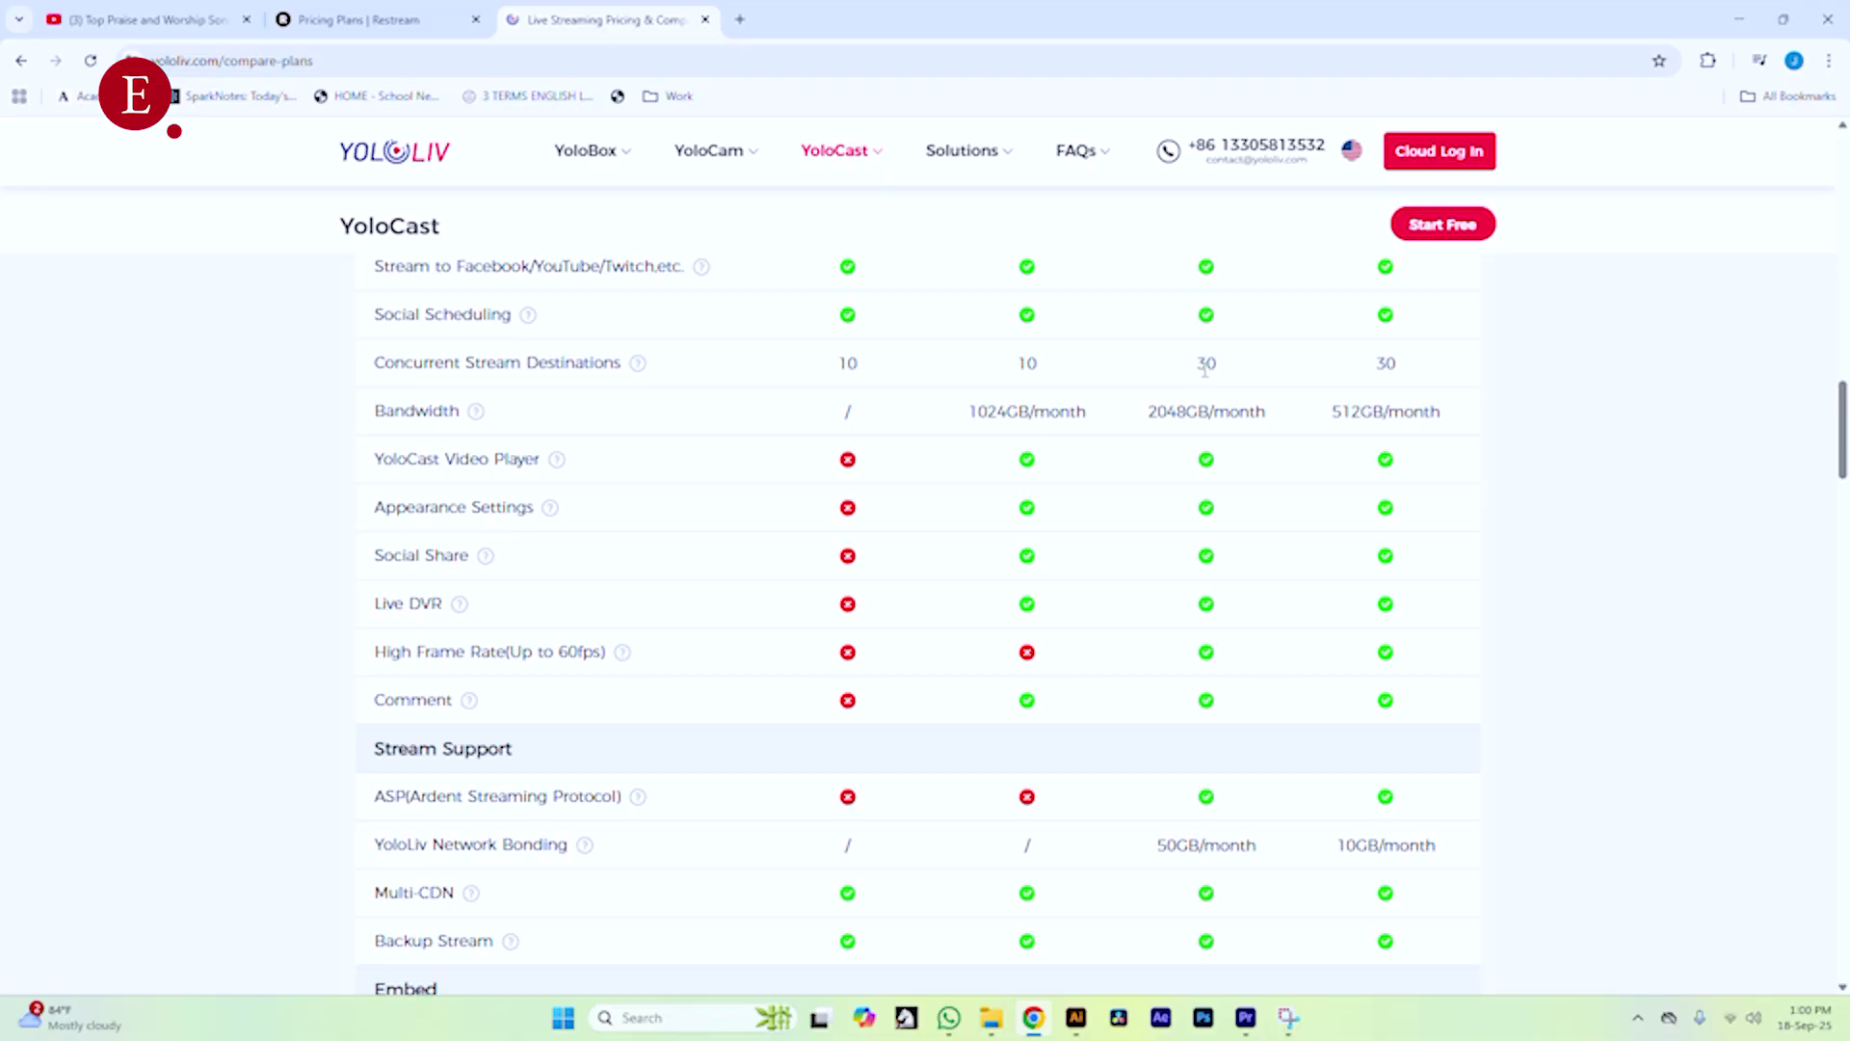
pyautogui.scroll(15, 1207, 371)
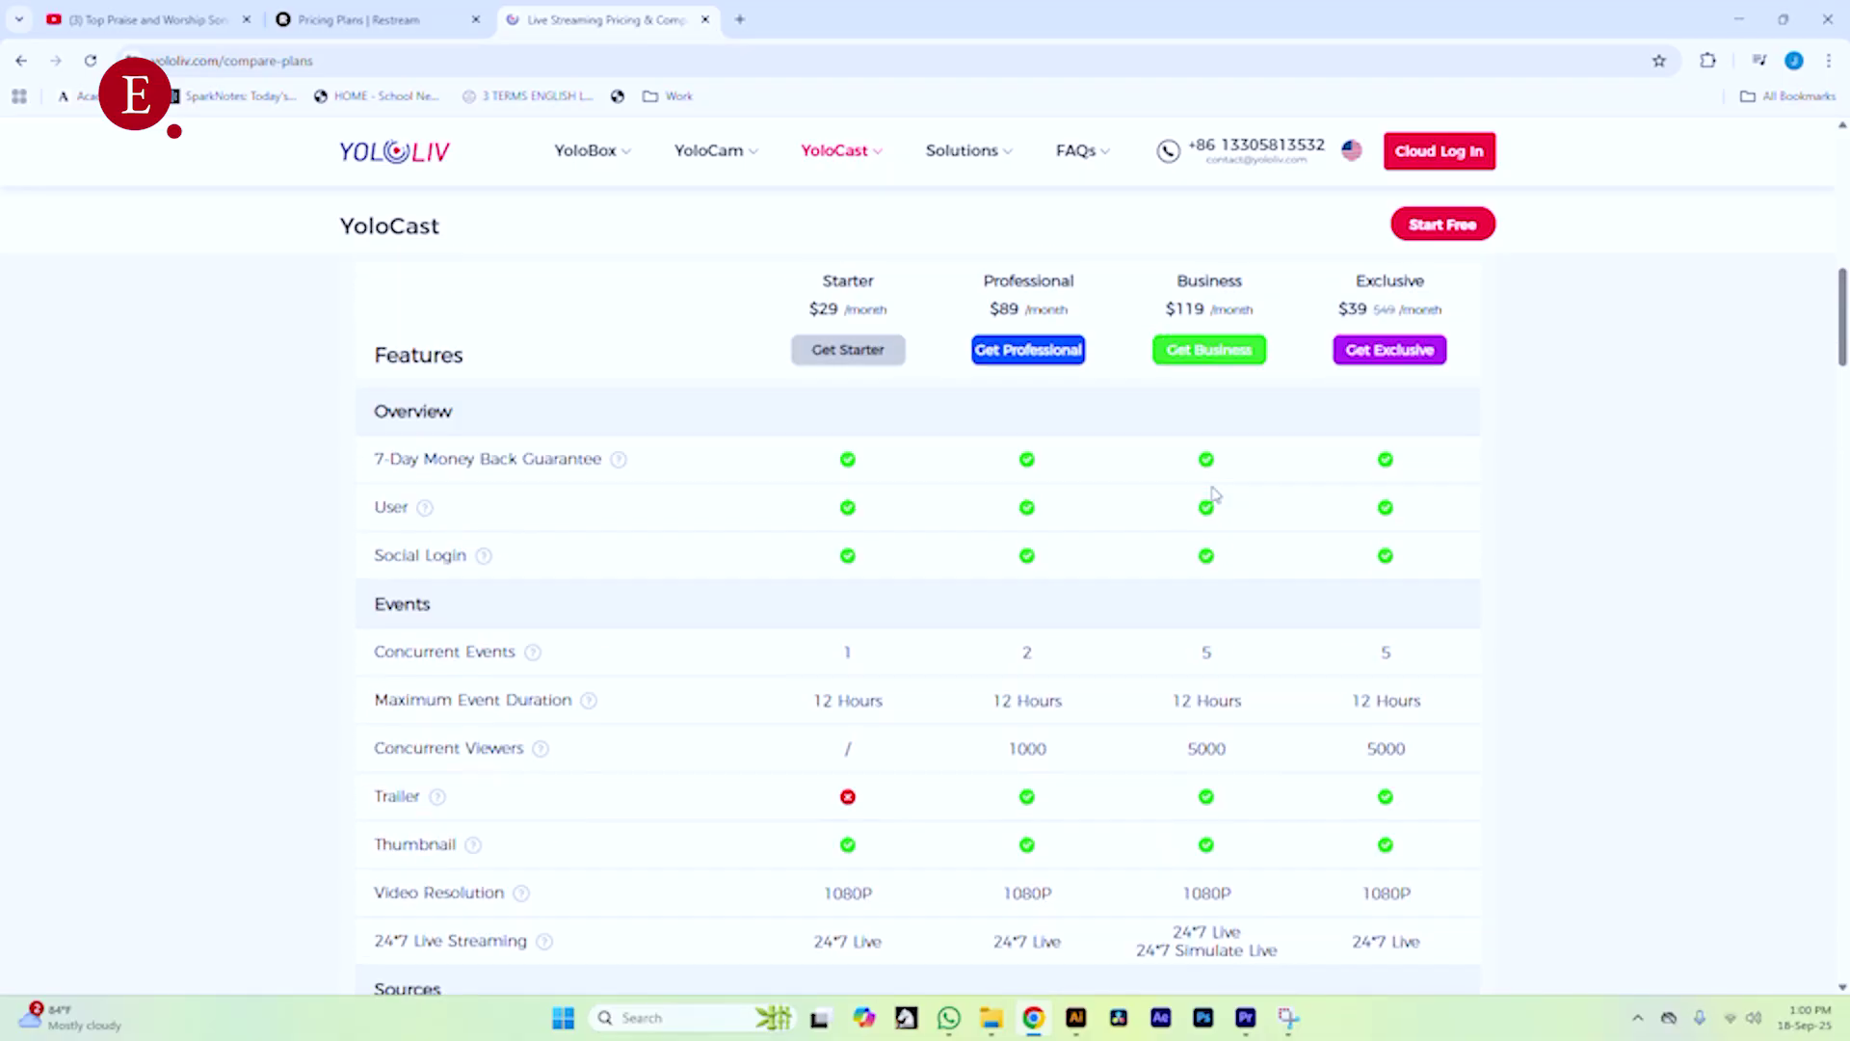
pyautogui.scroll(6, 1214, 496)
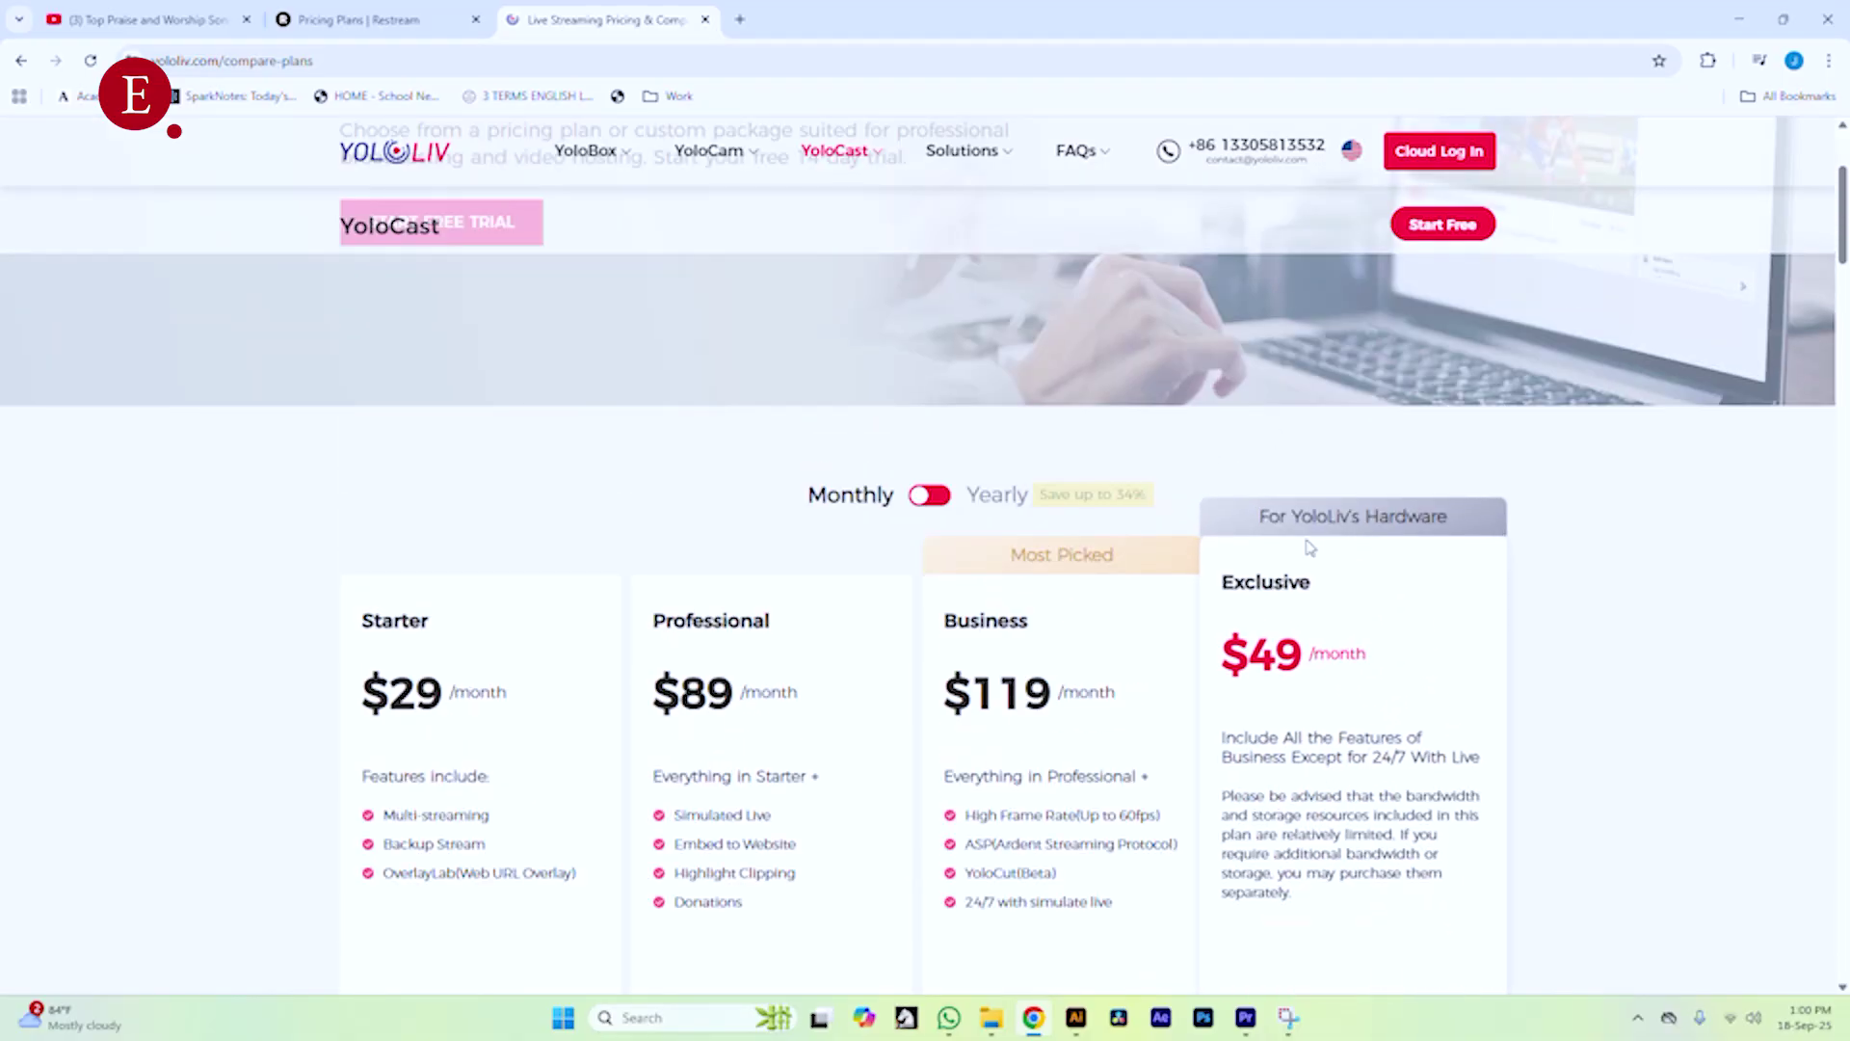
pyautogui.scroll(-8, 1280, 627)
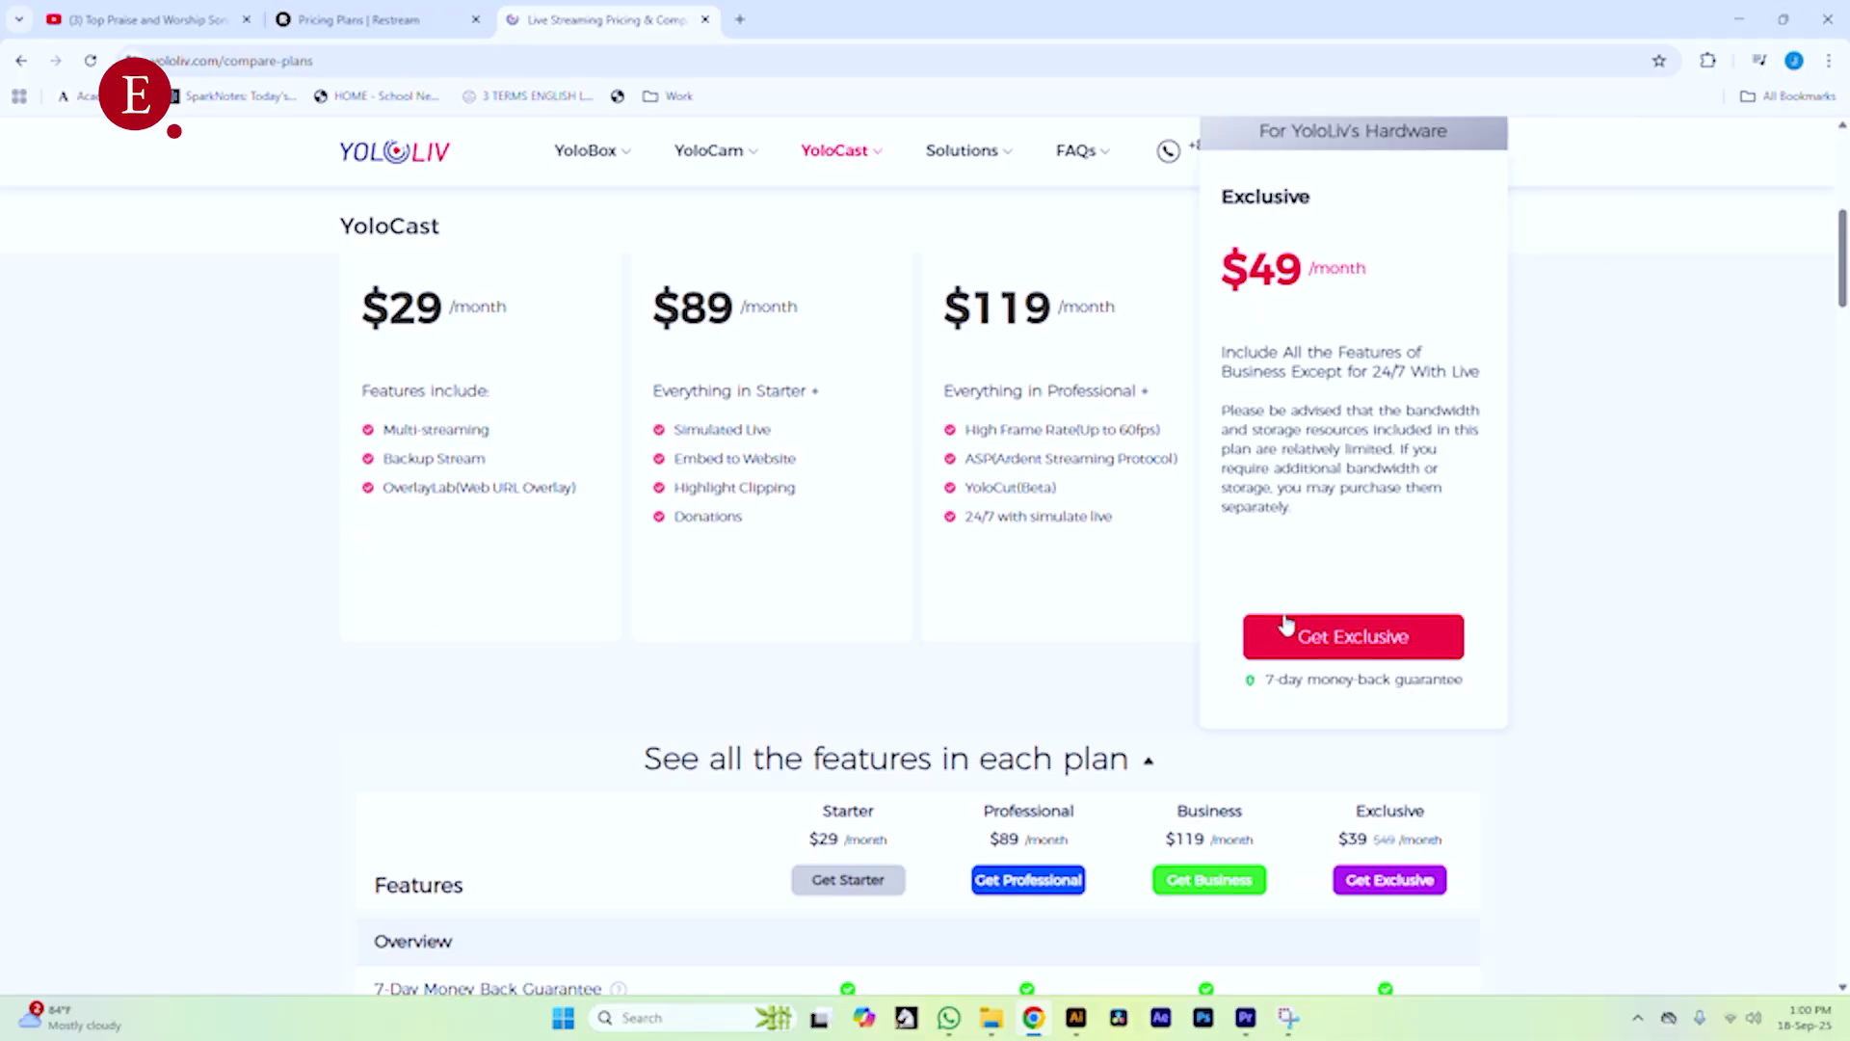
pyautogui.scroll(6, 1362, 595)
pyautogui.scroll(1, 1217, 511)
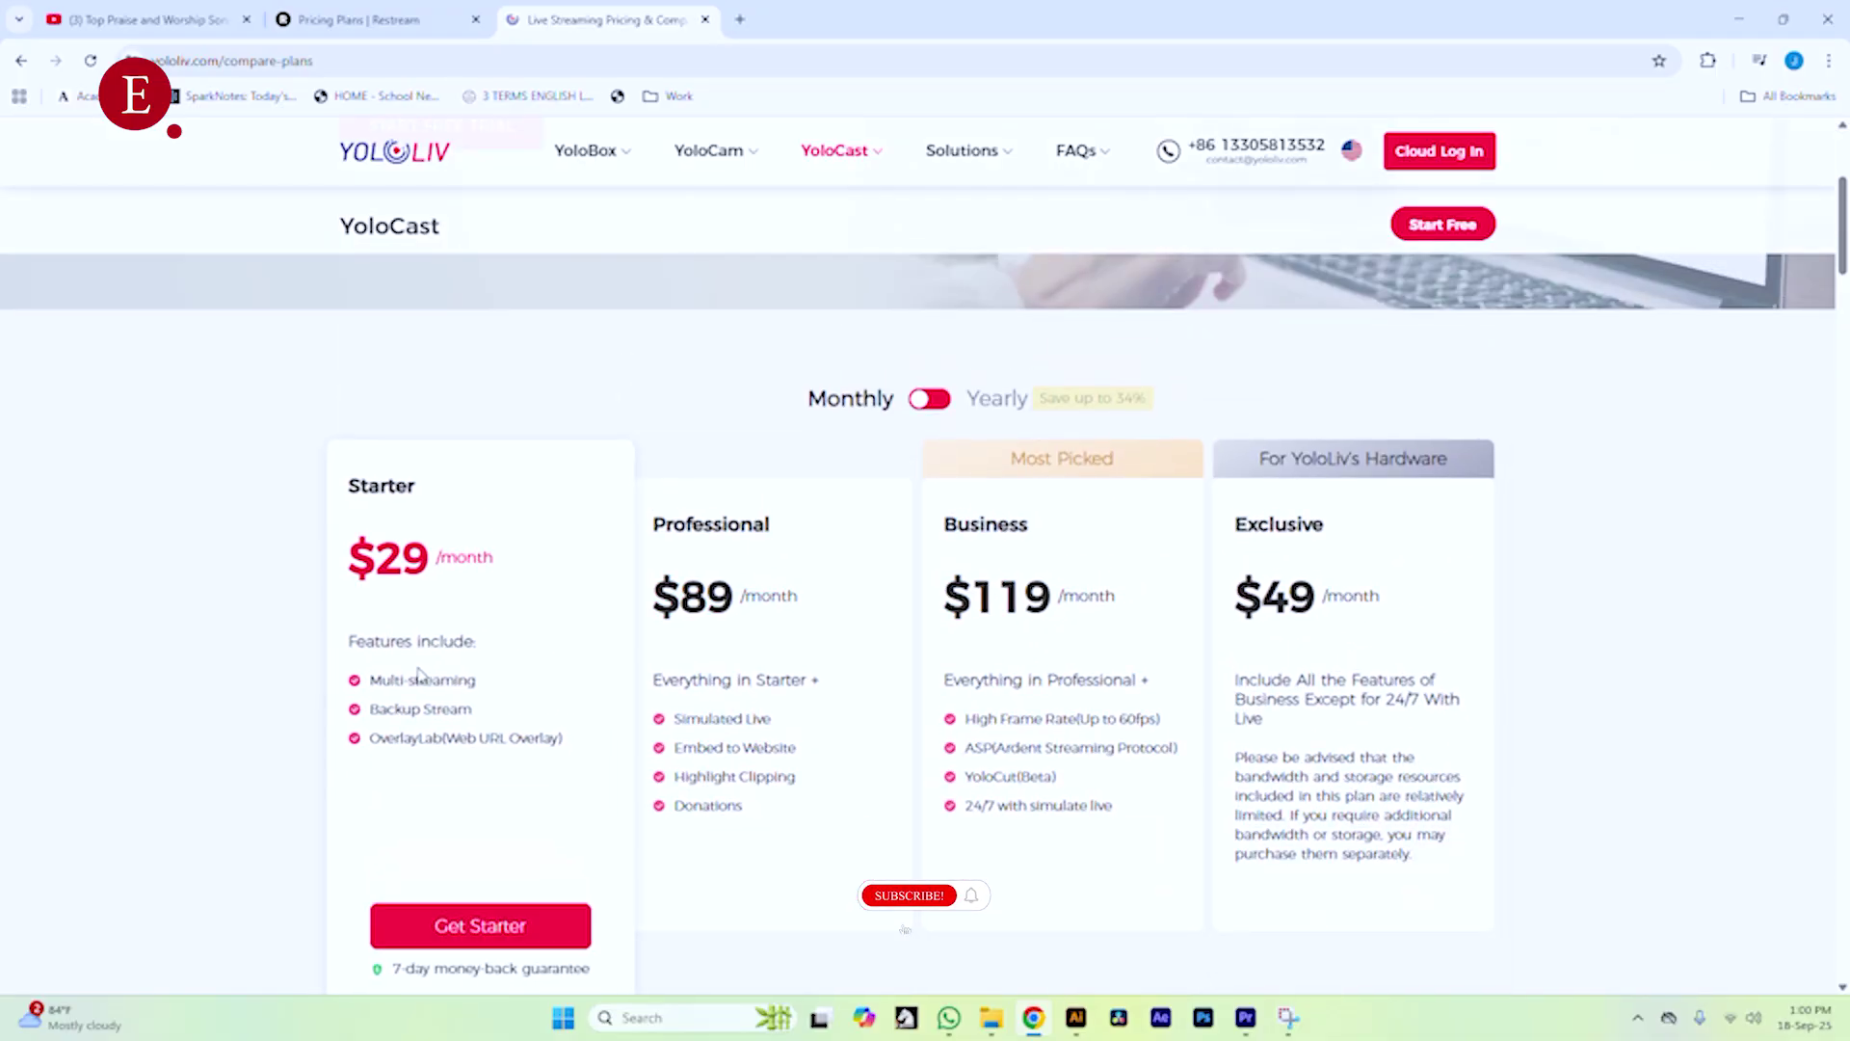
pyautogui.moveTo(372, 680); pyautogui.dragTo(439, 679)
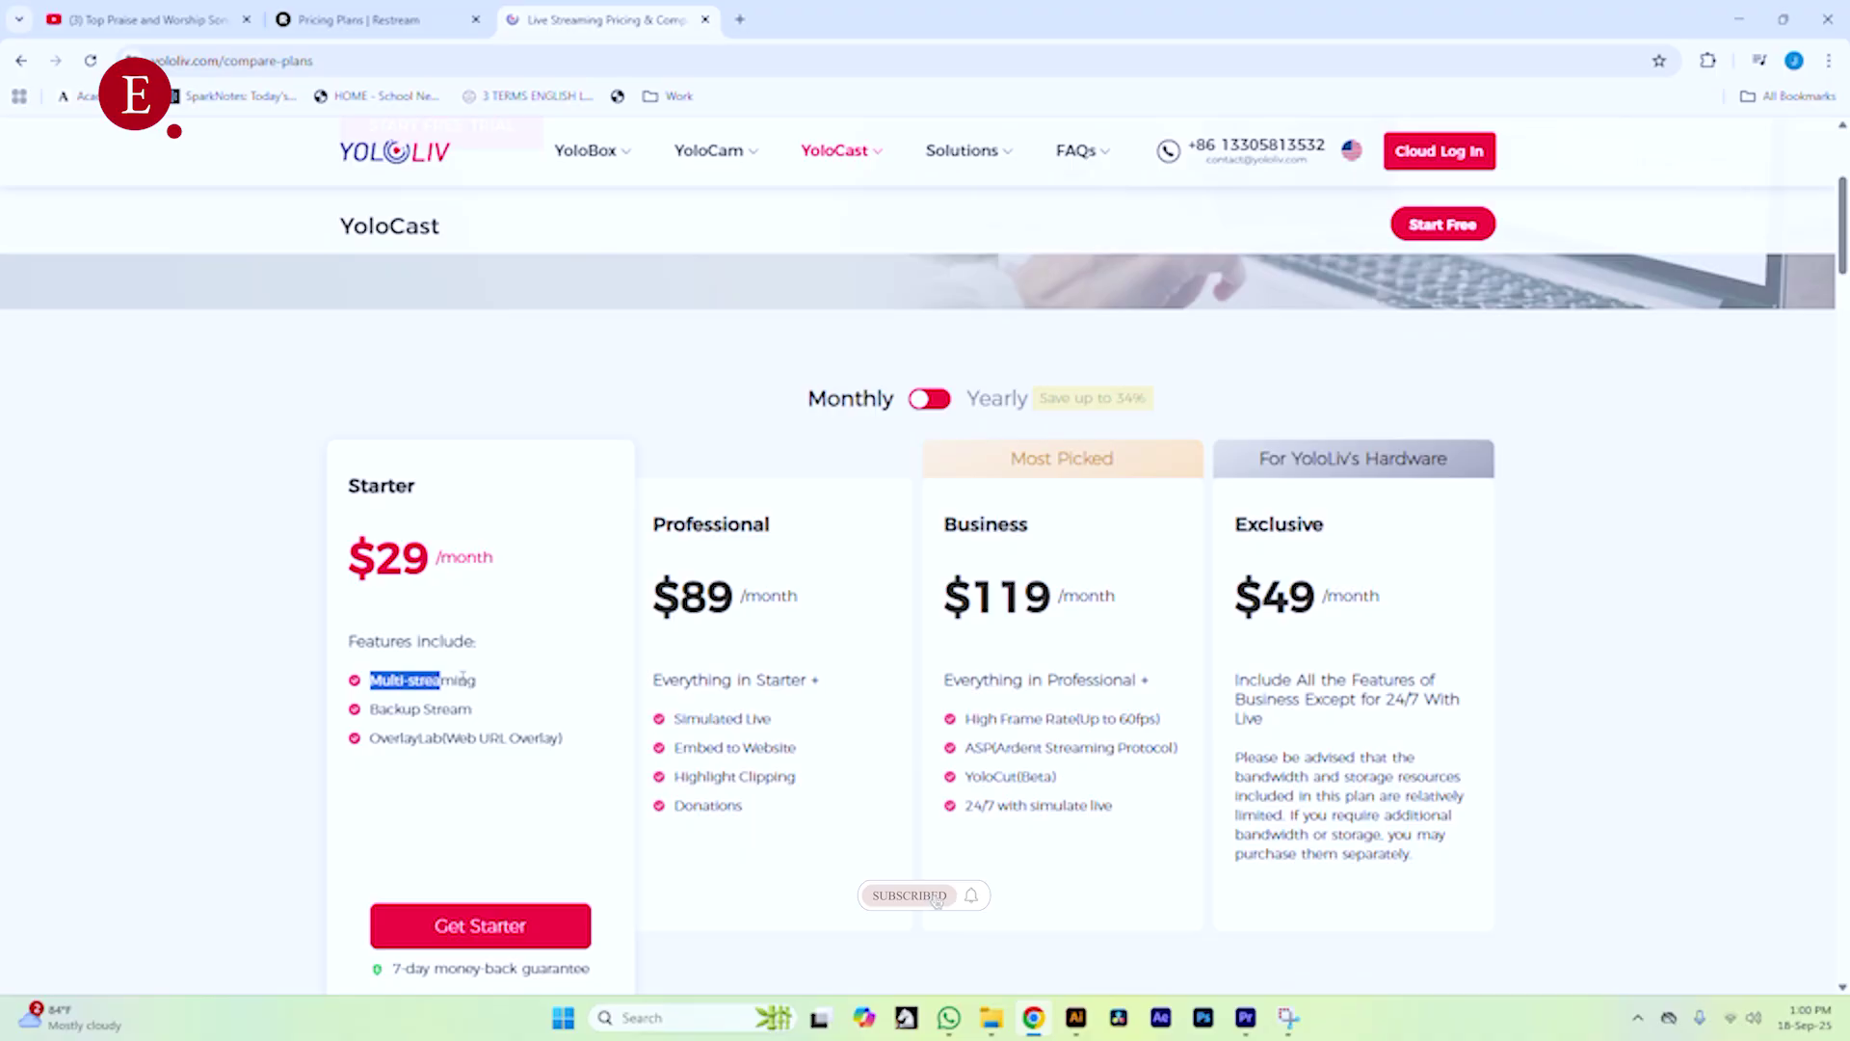
pyautogui.click(493, 690)
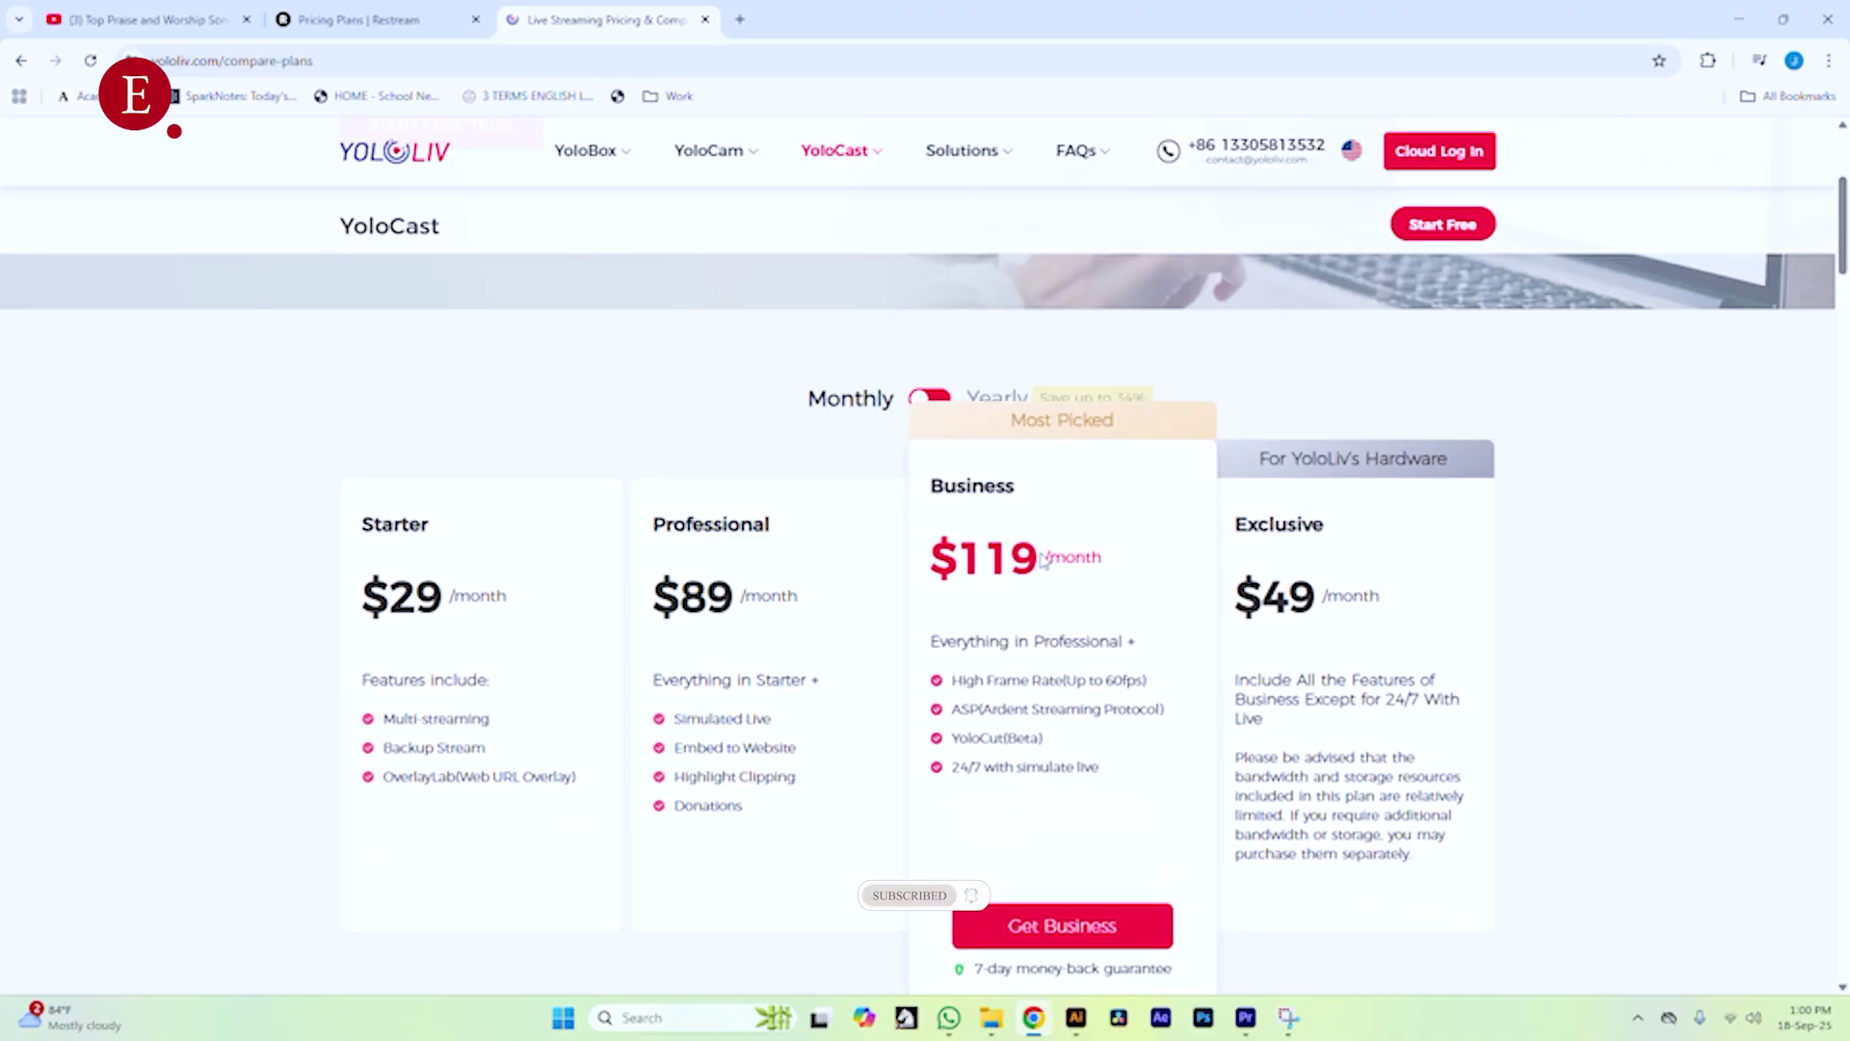
pyautogui.scroll(-20, 1056, 683)
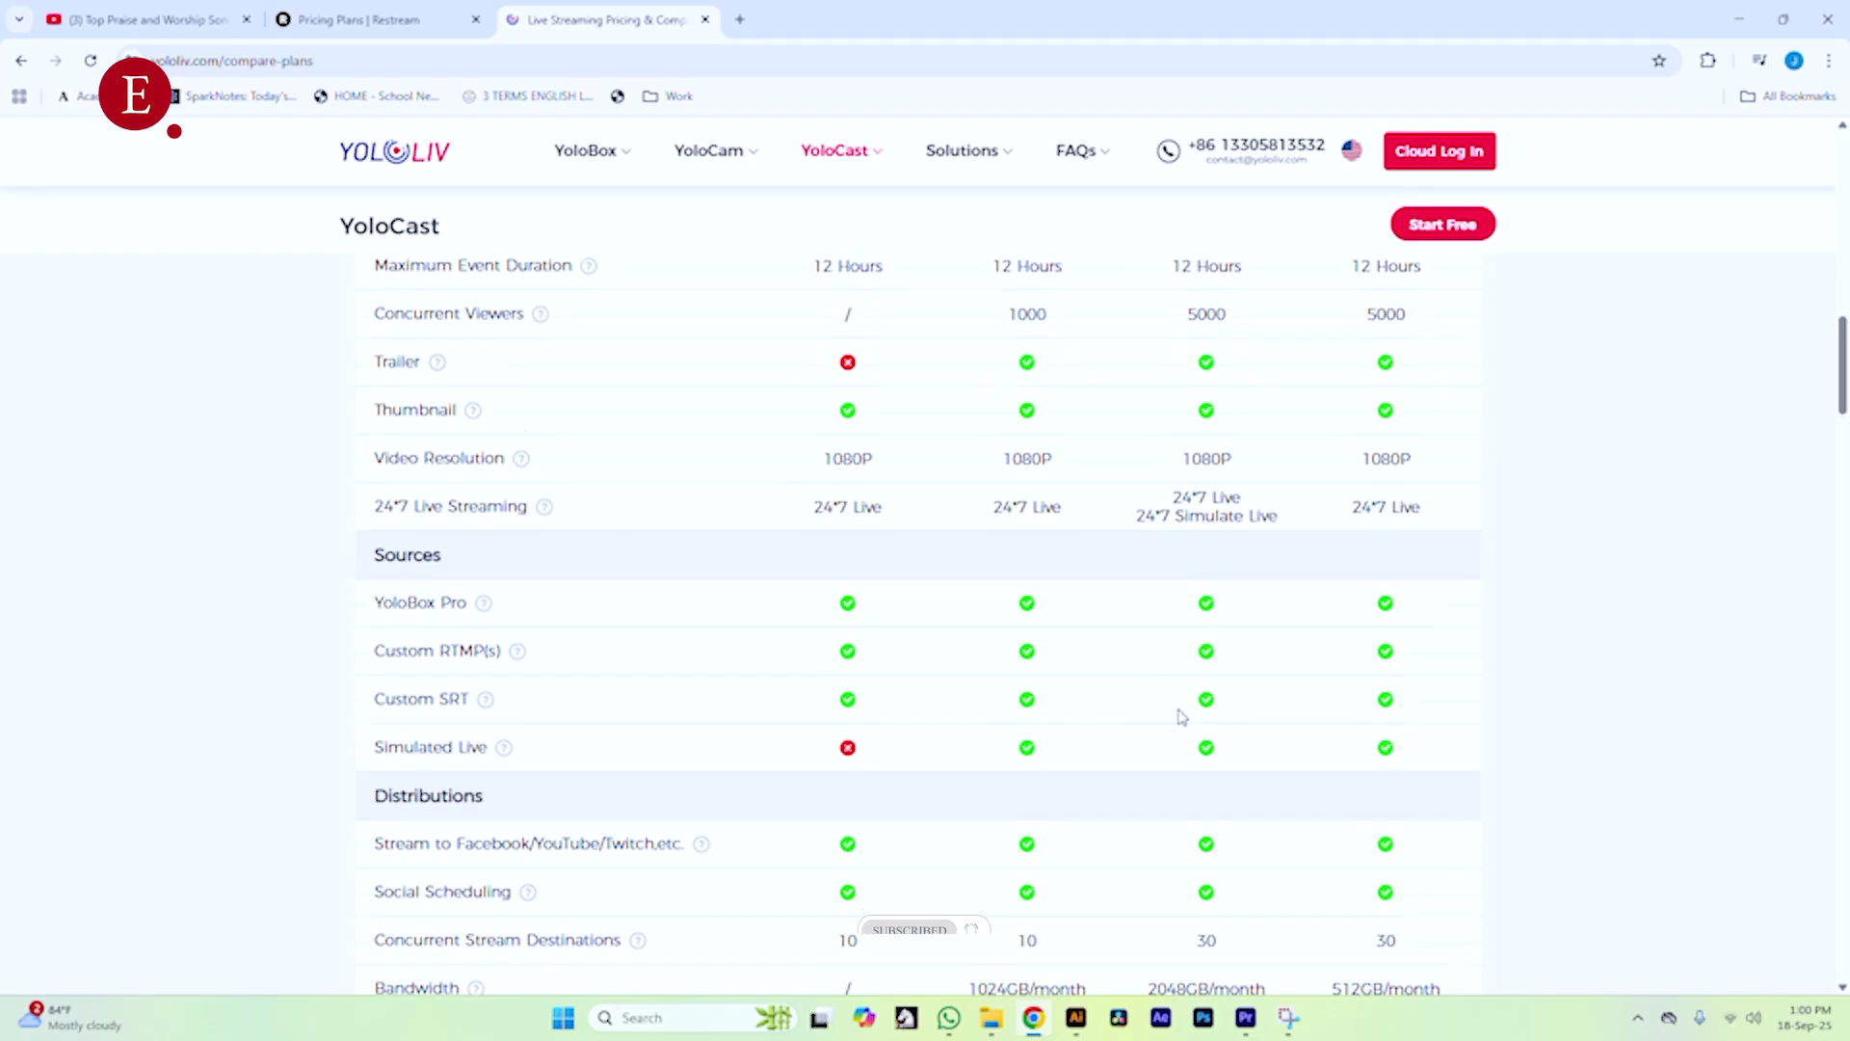